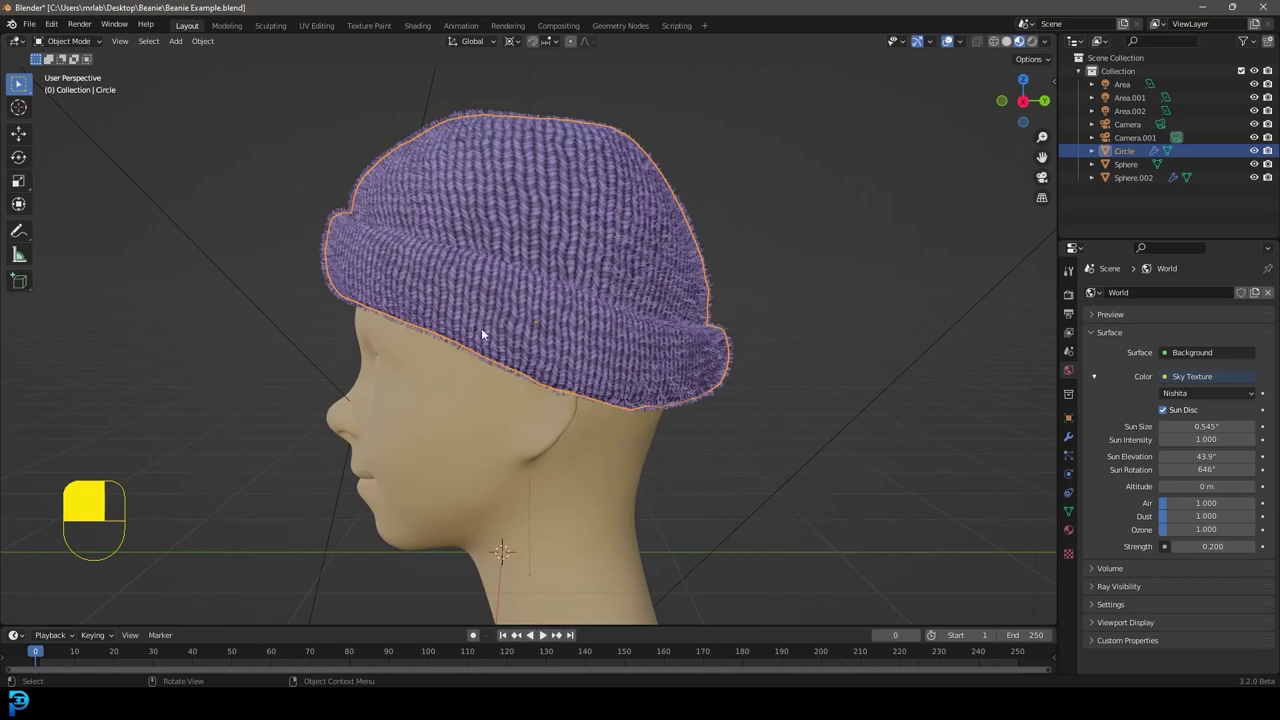
- Examine the finished knitted beanie on the head from the side, front and above, with nothing selected
middle_drag(482, 334, 677, 197)
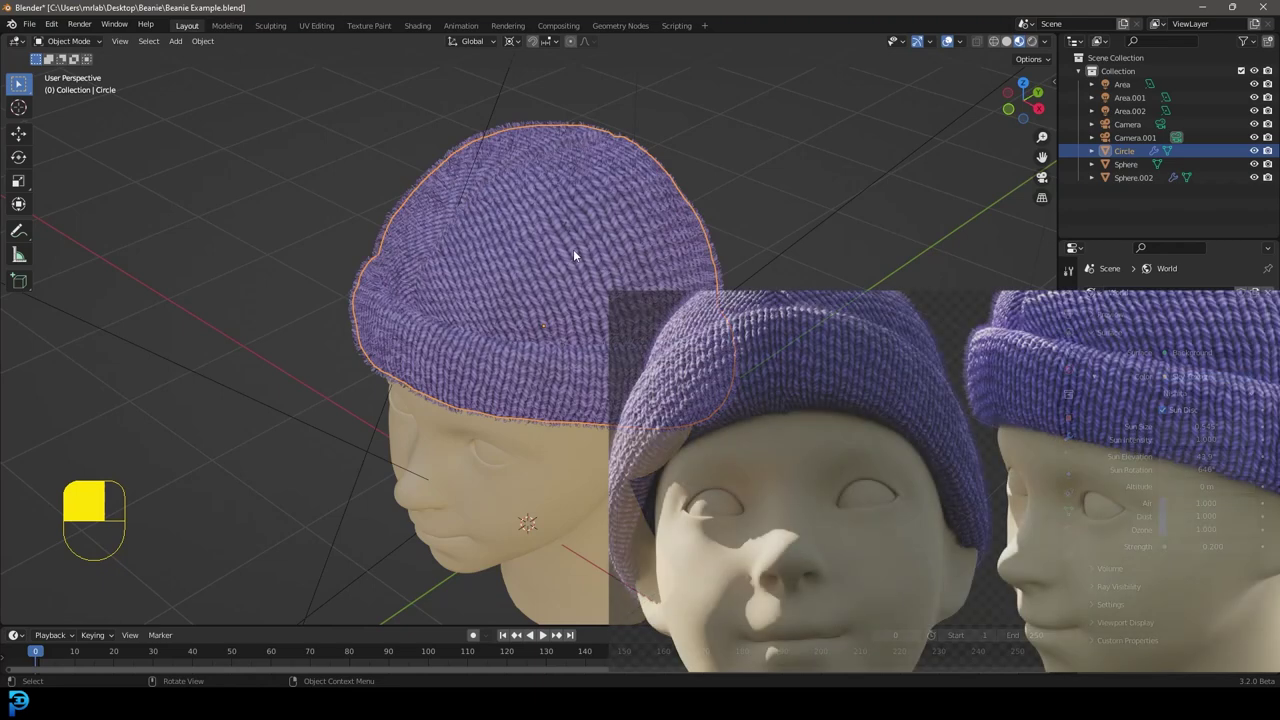
middle_drag(750, 244, 527, 132)
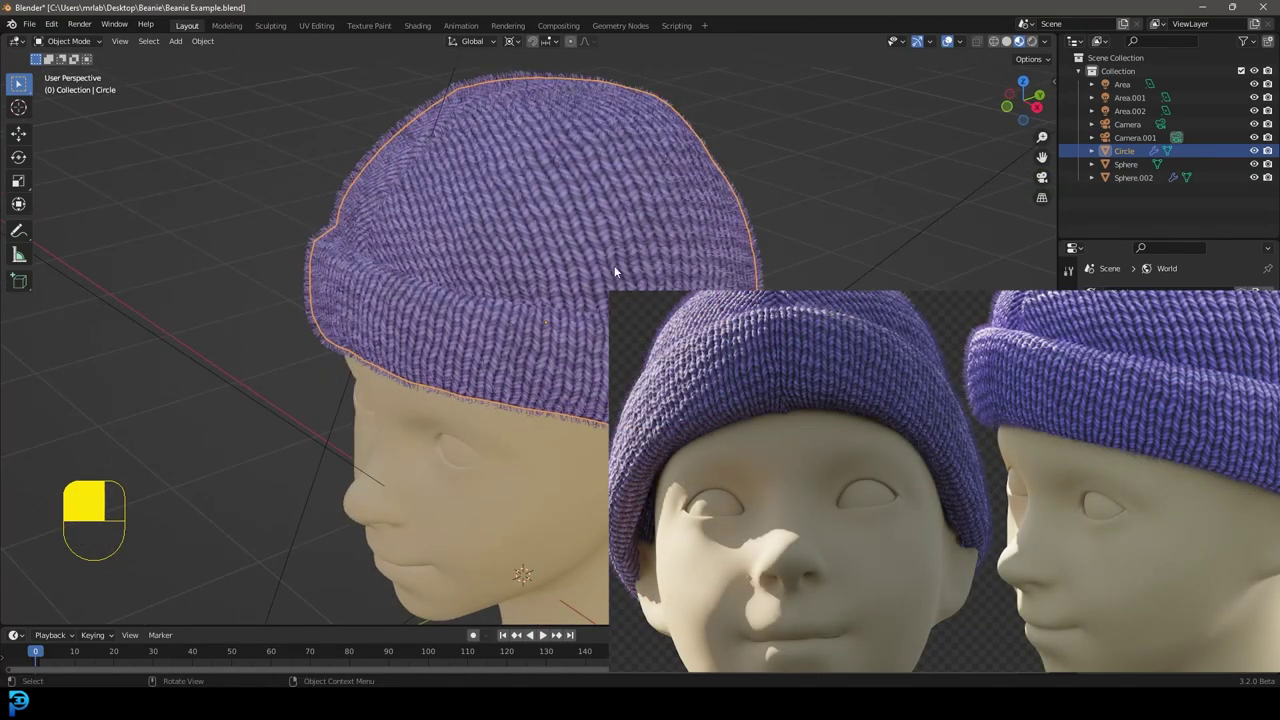
middle_drag(614, 265, 588, 366)
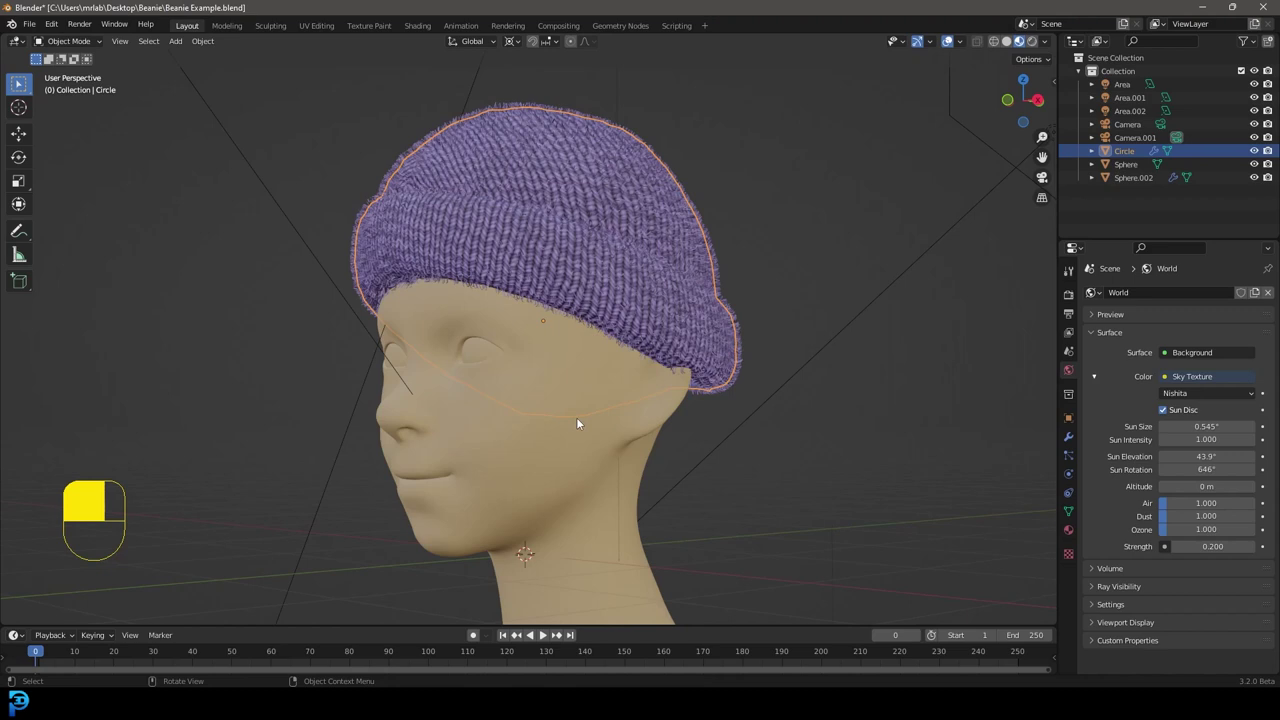
mouse_move(578, 423)
middle_down()
mouse_move(529, 423)
mouse_move(600, 423)
mouse_move(587, 441)
middle_up()
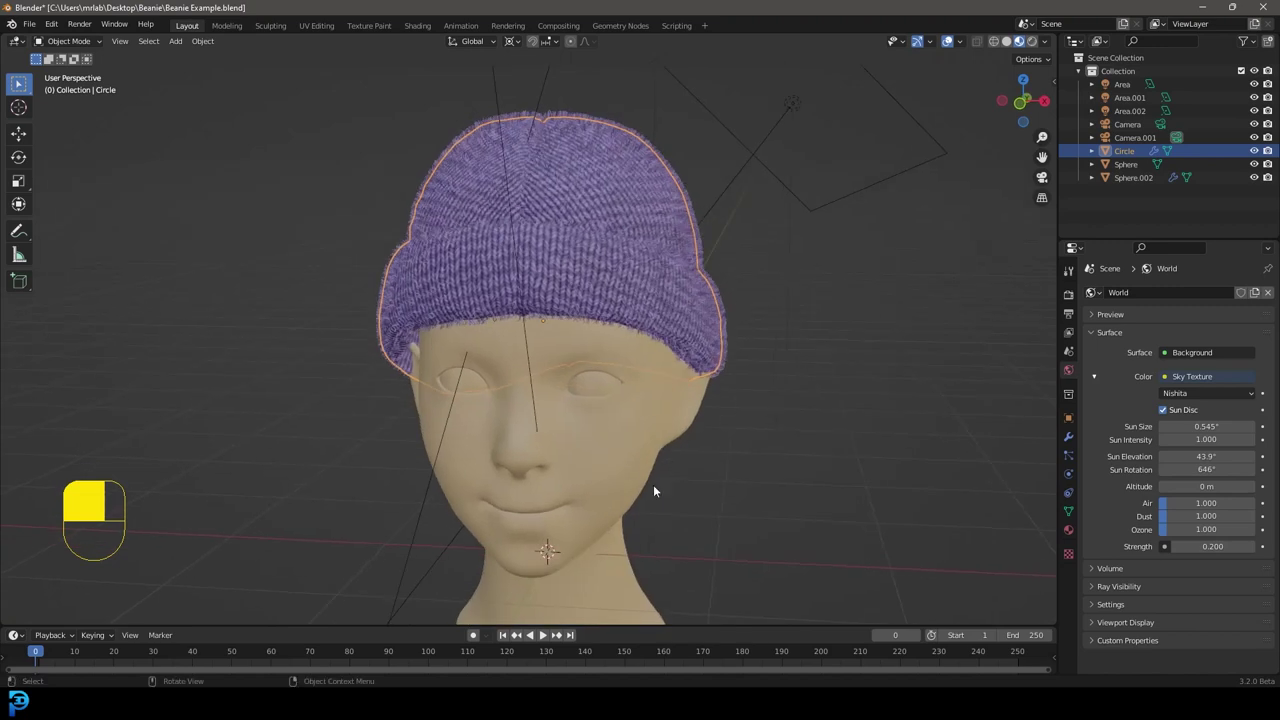
middle_drag(653, 490, 556, 467)
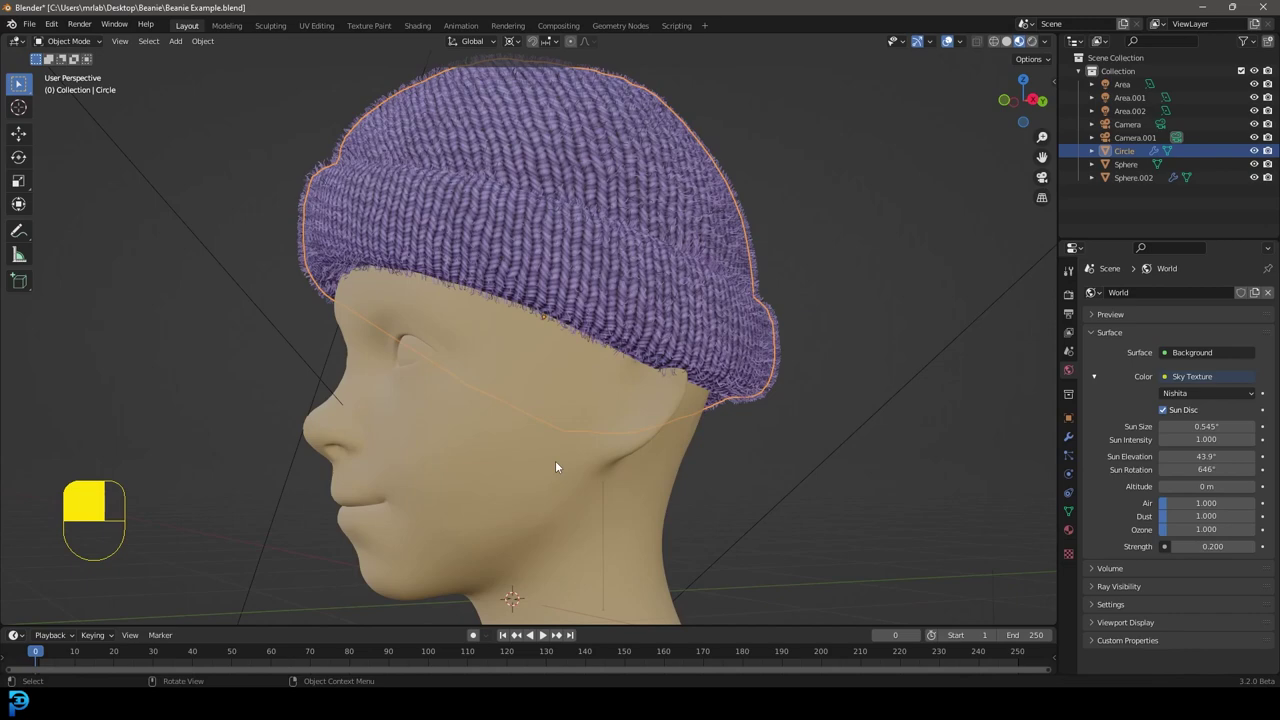
middle_drag(556, 466, 701, 396)
key(alt+a)
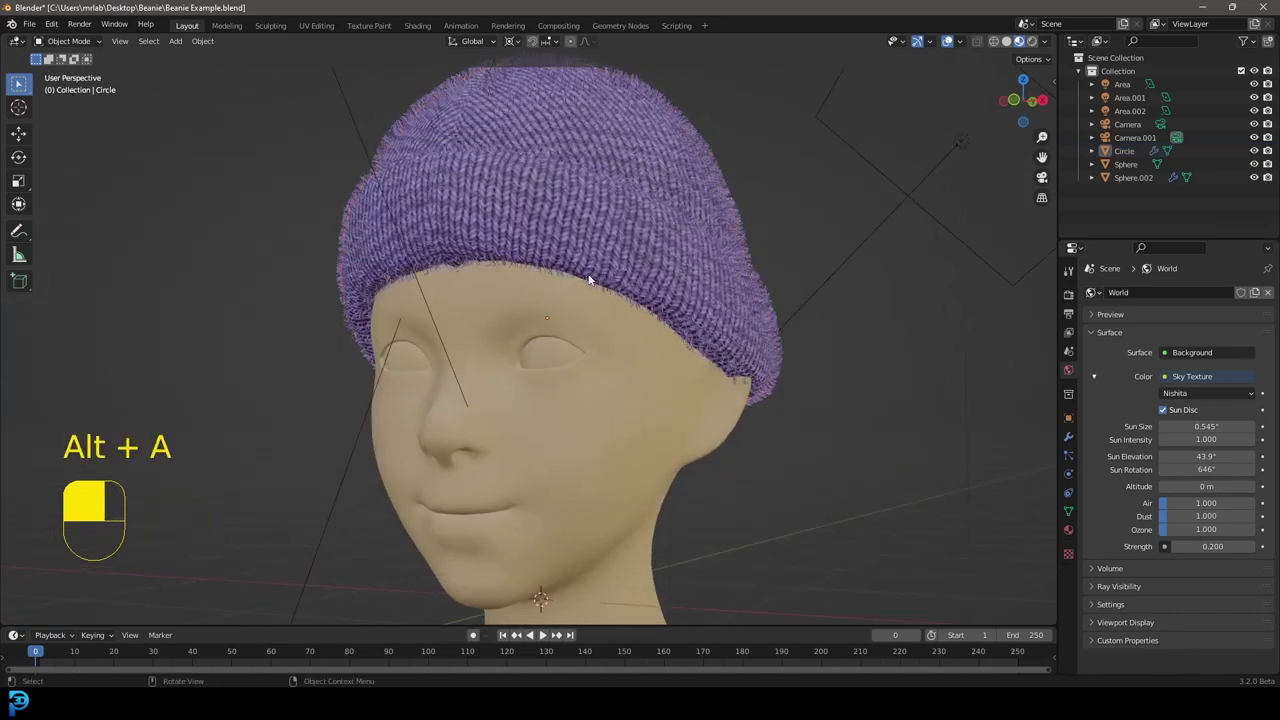
middle_drag(586, 277, 548, 277)
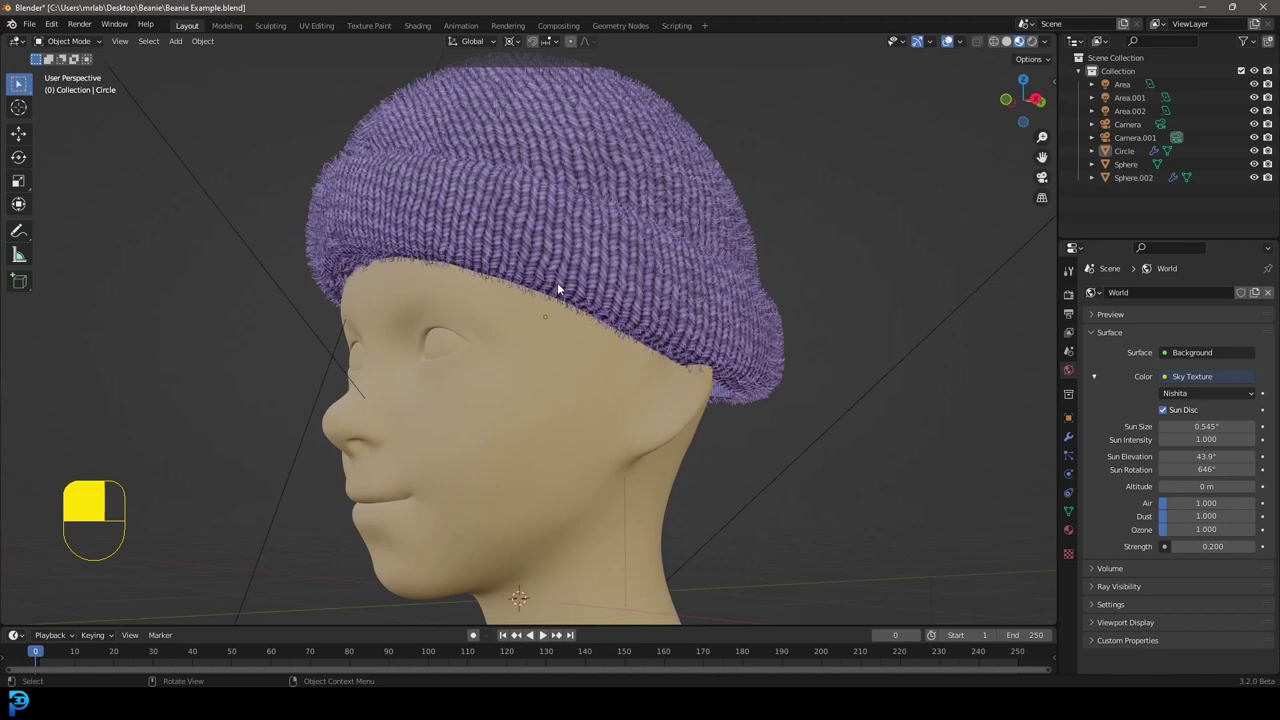
middle_drag(588, 332, 648, 383)
scroll(652, 382, up, 2)
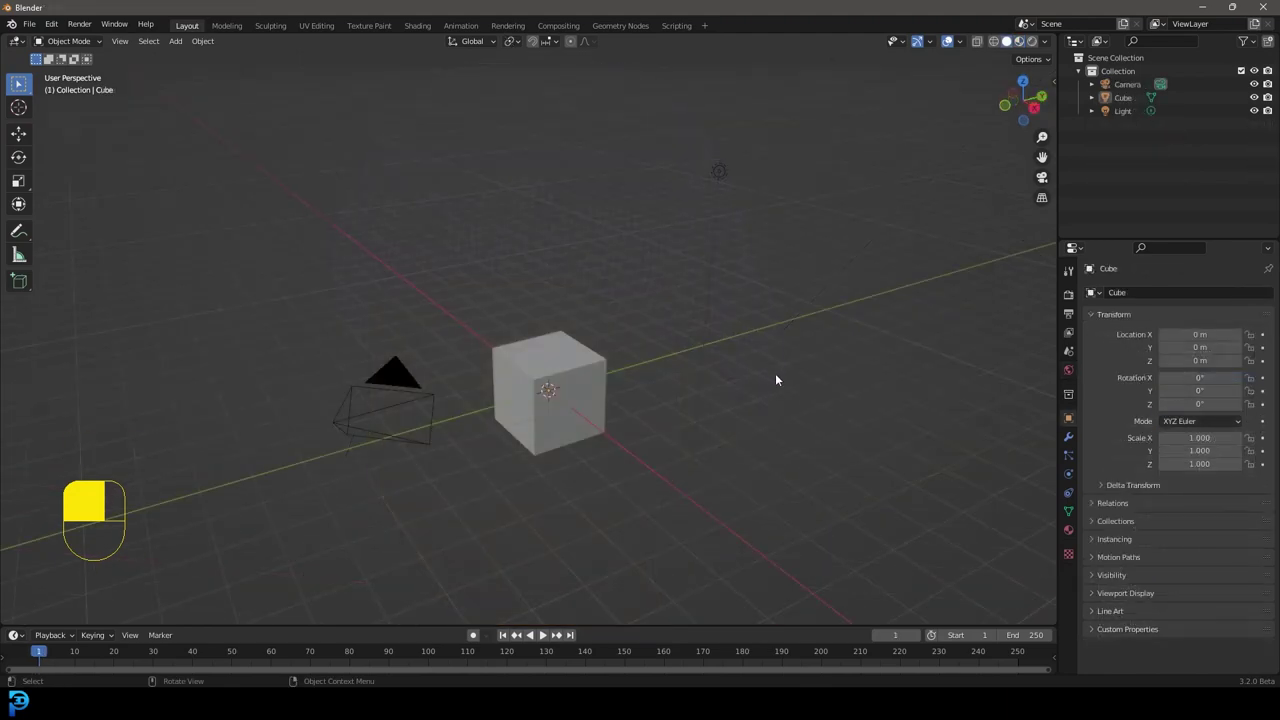
- Delete the default cube, camera and light from the new scene
middle_drag(774, 377, 837, 379)
drag(856, 528, 368, 172)
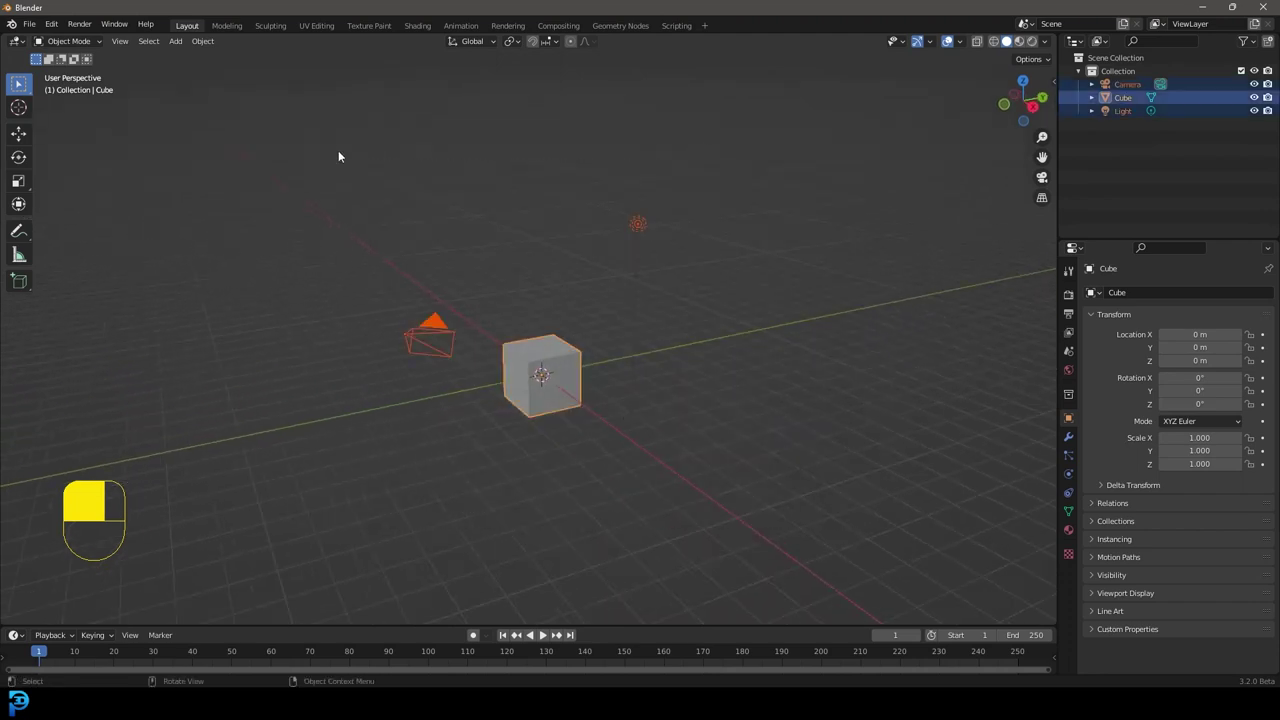
key(Delete)
middle_drag(367, 144, 560, 292)
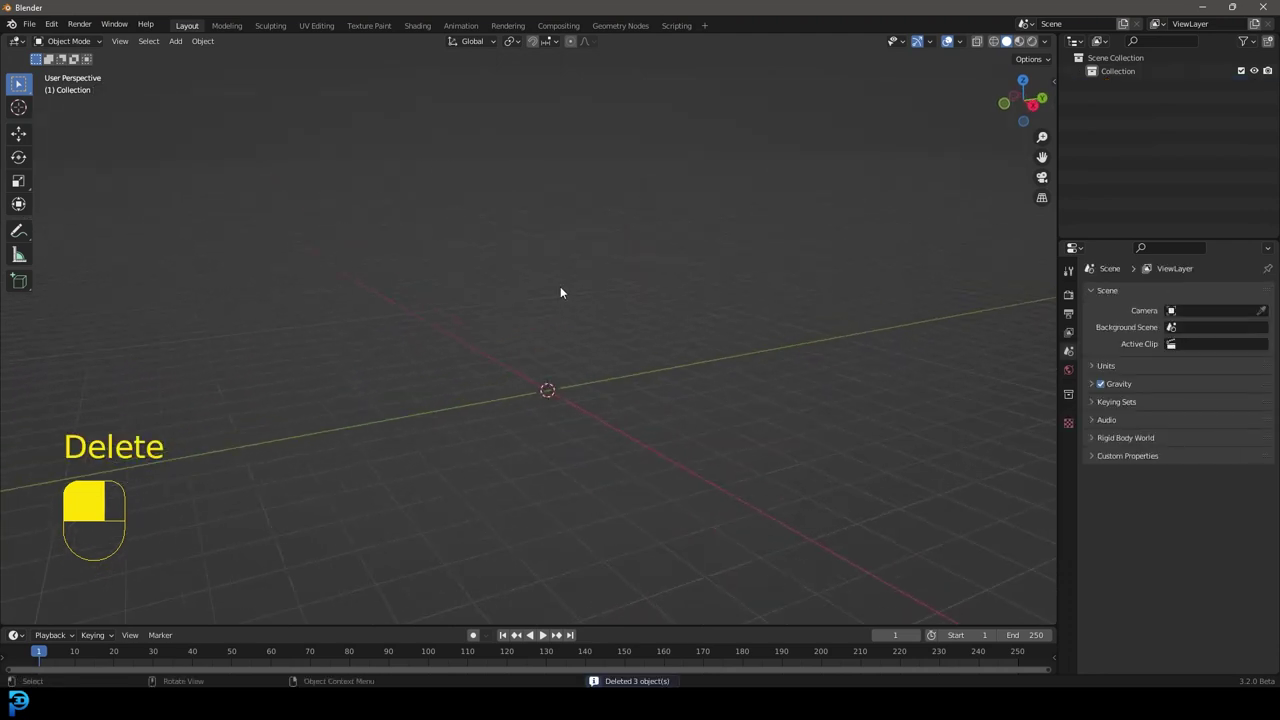
- Add a mesh circle with 12 vertices at the world origin
key(shift+a)
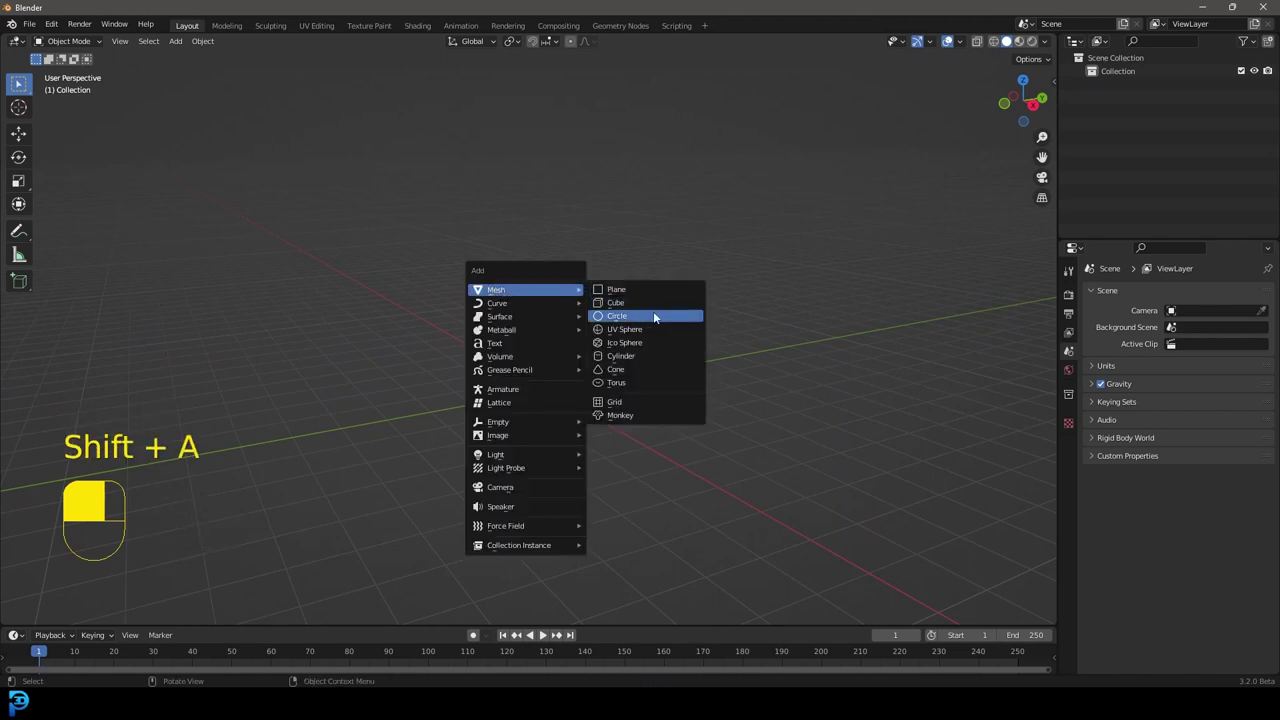
click(645, 317)
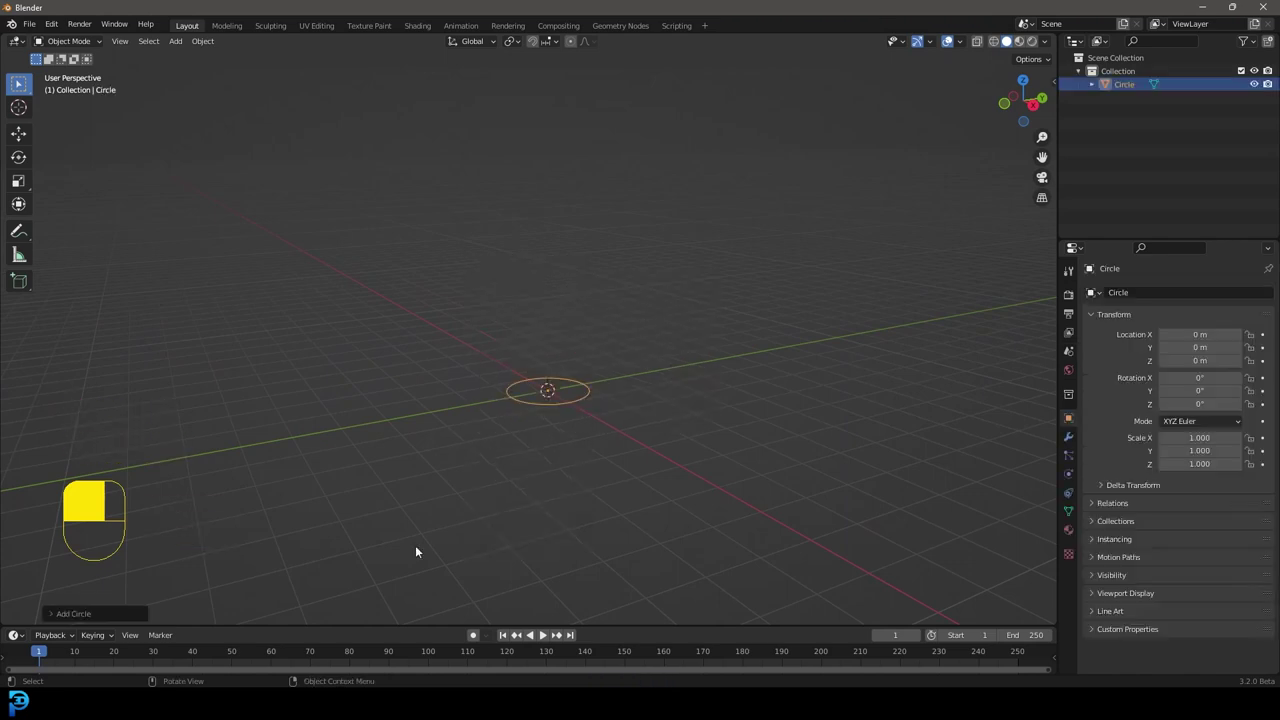
click(52, 613)
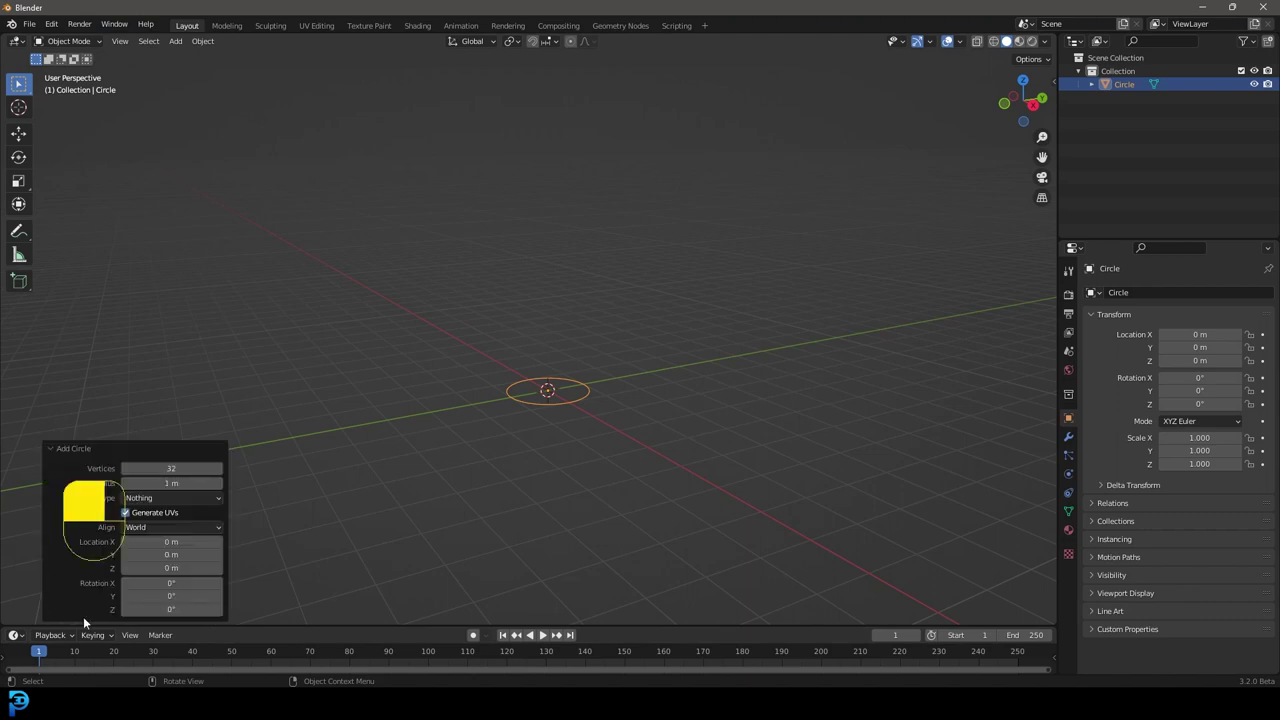
click(170, 468)
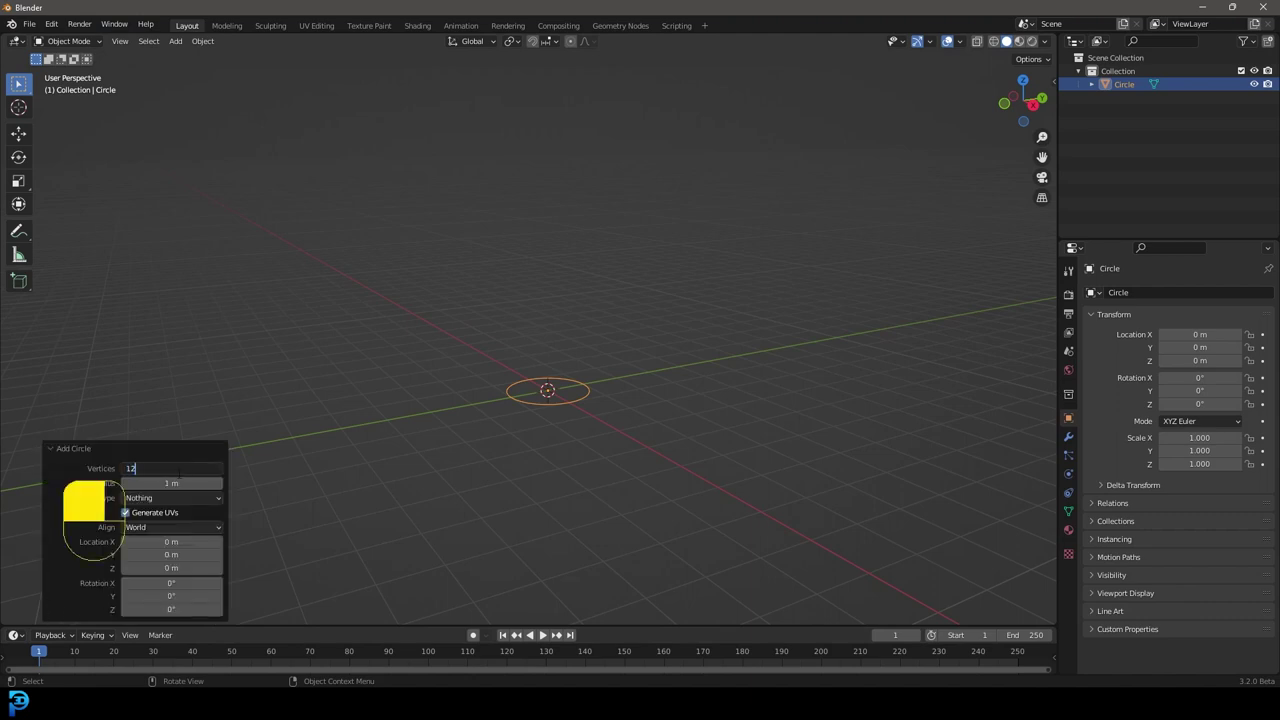
text(12)
key(Return)
click(78, 448)
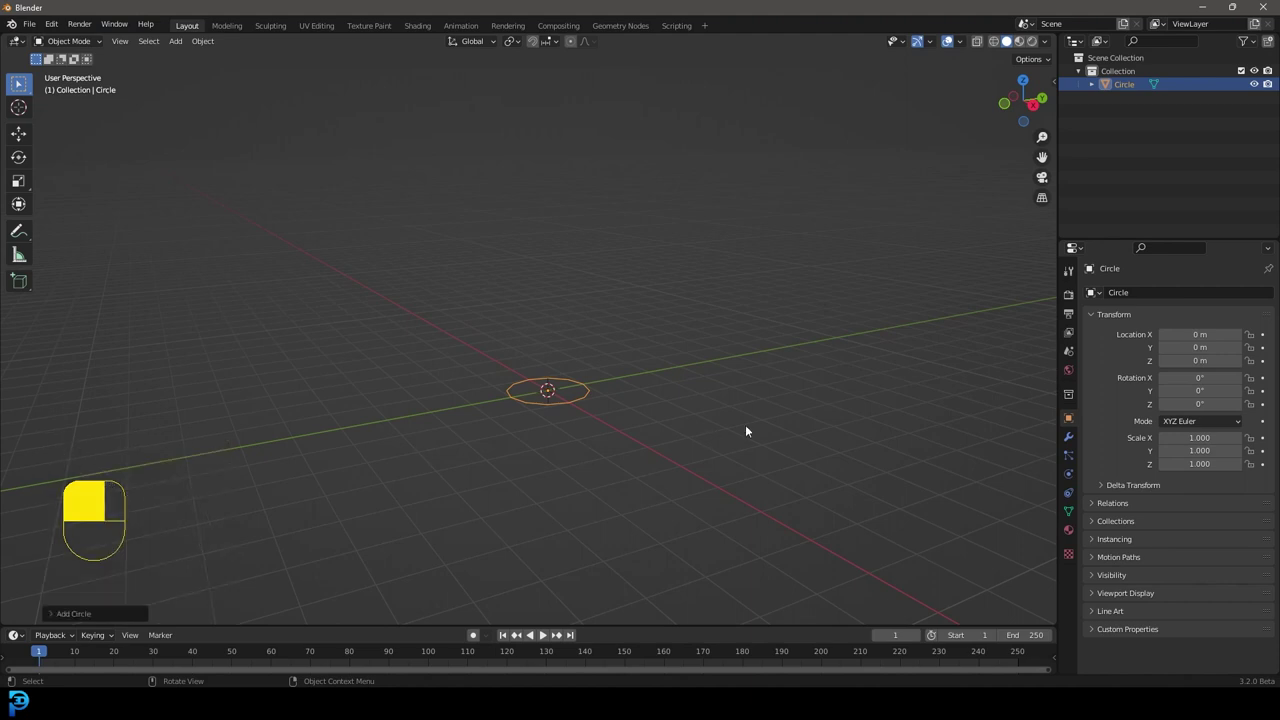
- In Edit Mode, extrude the circle about 1.18 m up along Z and scale the top ring to about 0.38
scroll(745, 427, up, 4)
middle_drag(488, 463, 505, 495)
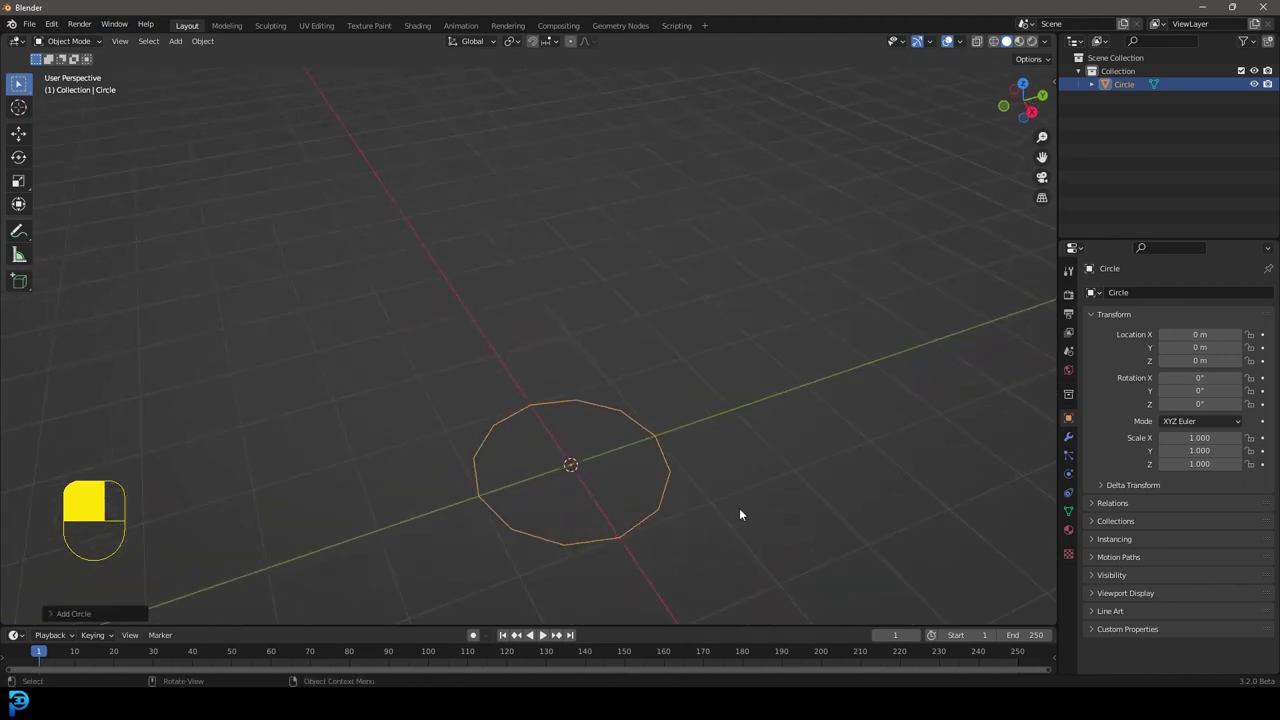
key(Tab)
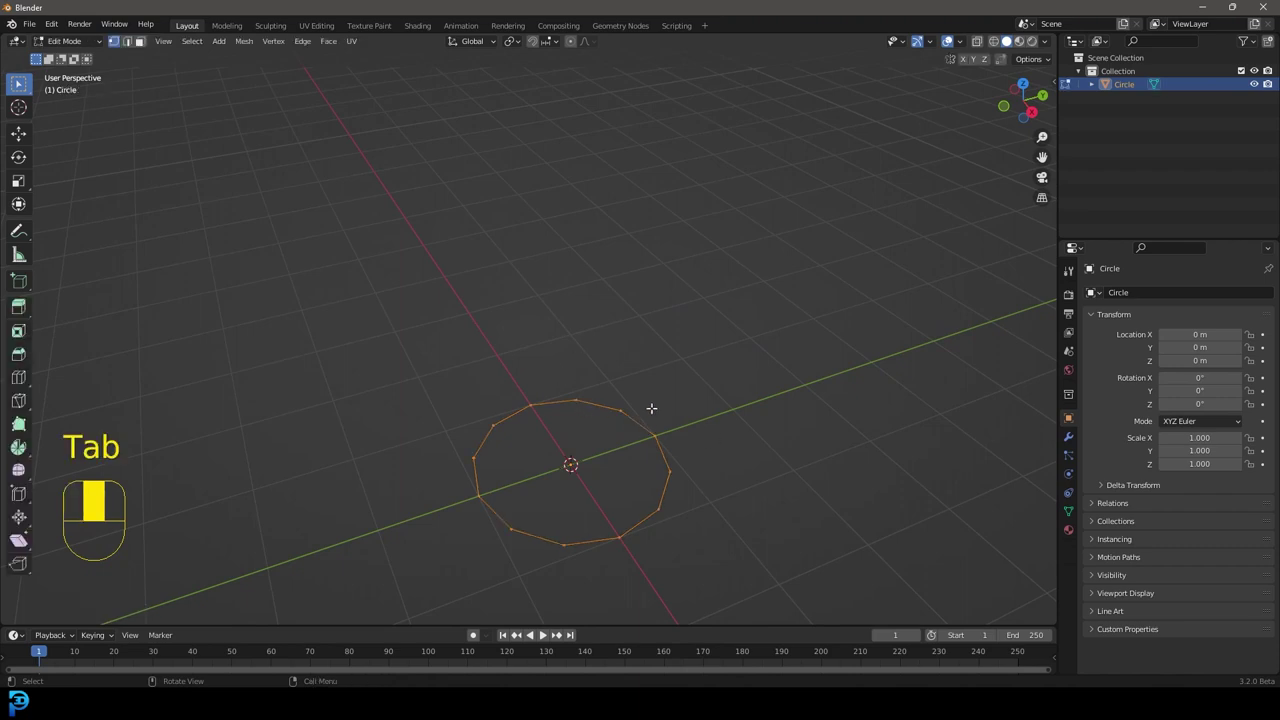
middle_drag(629, 523, 608, 394)
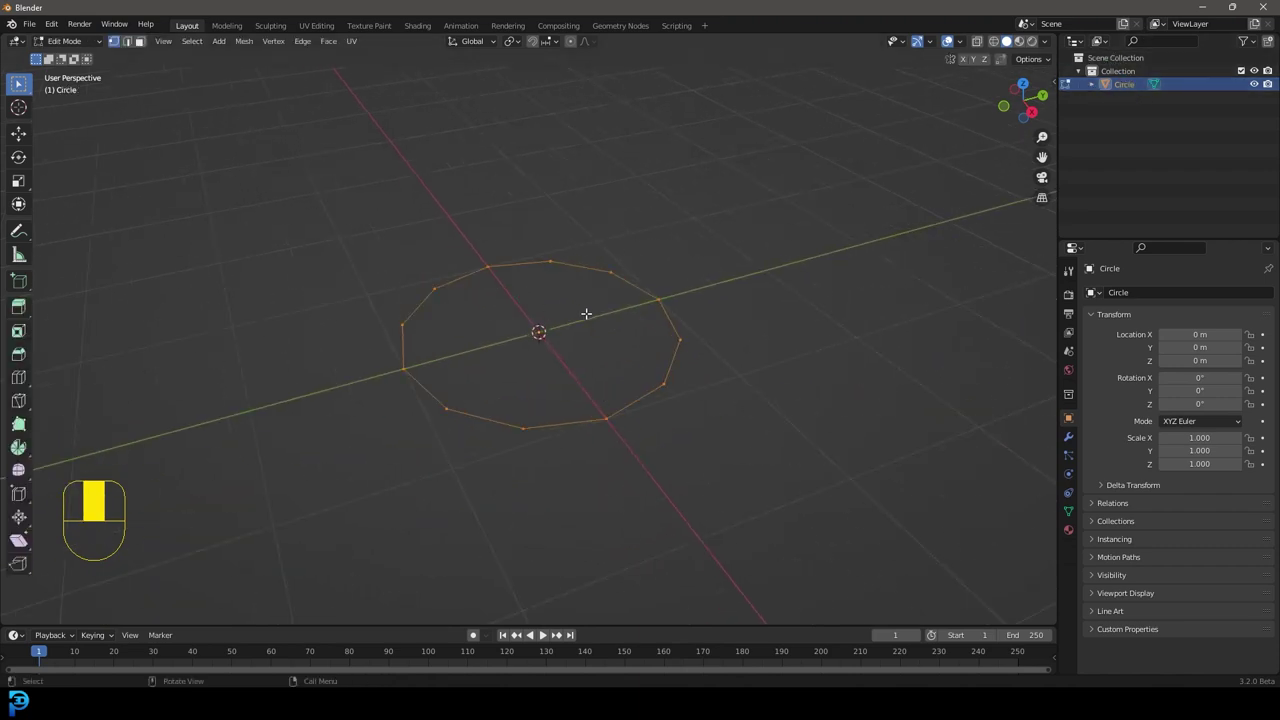
drag(523, 317, 791, 486)
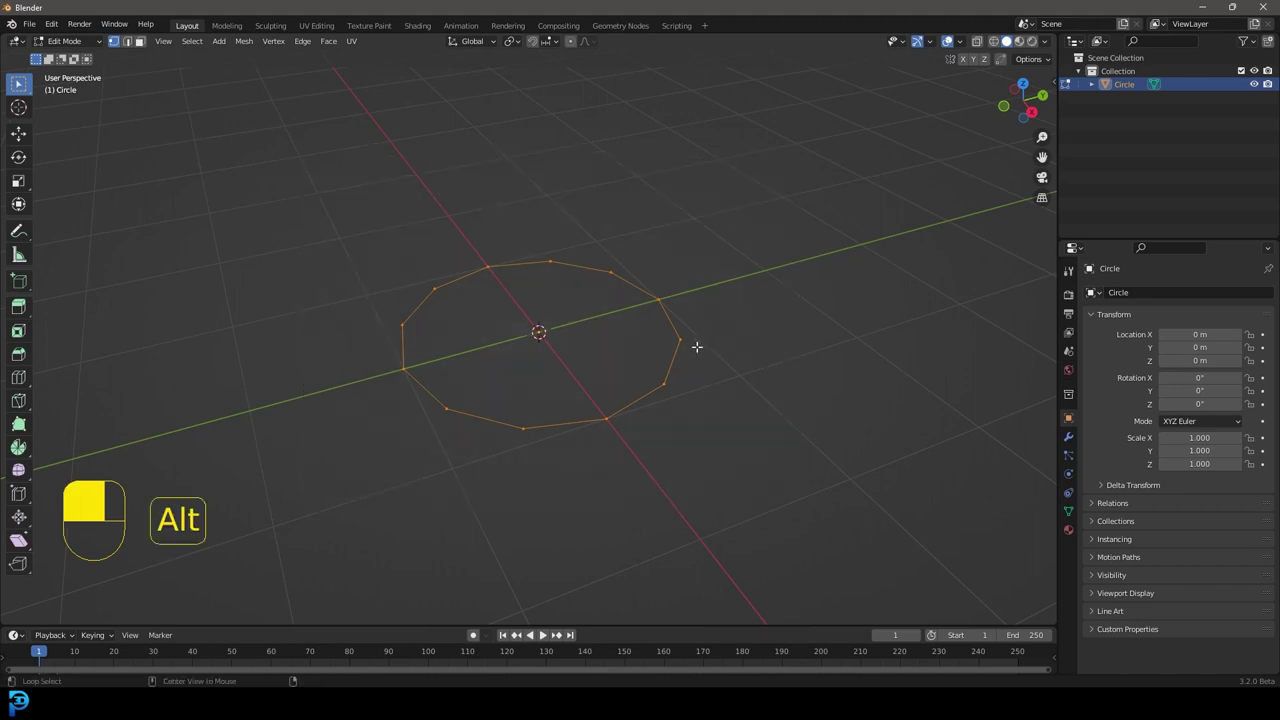
key(alt+a)
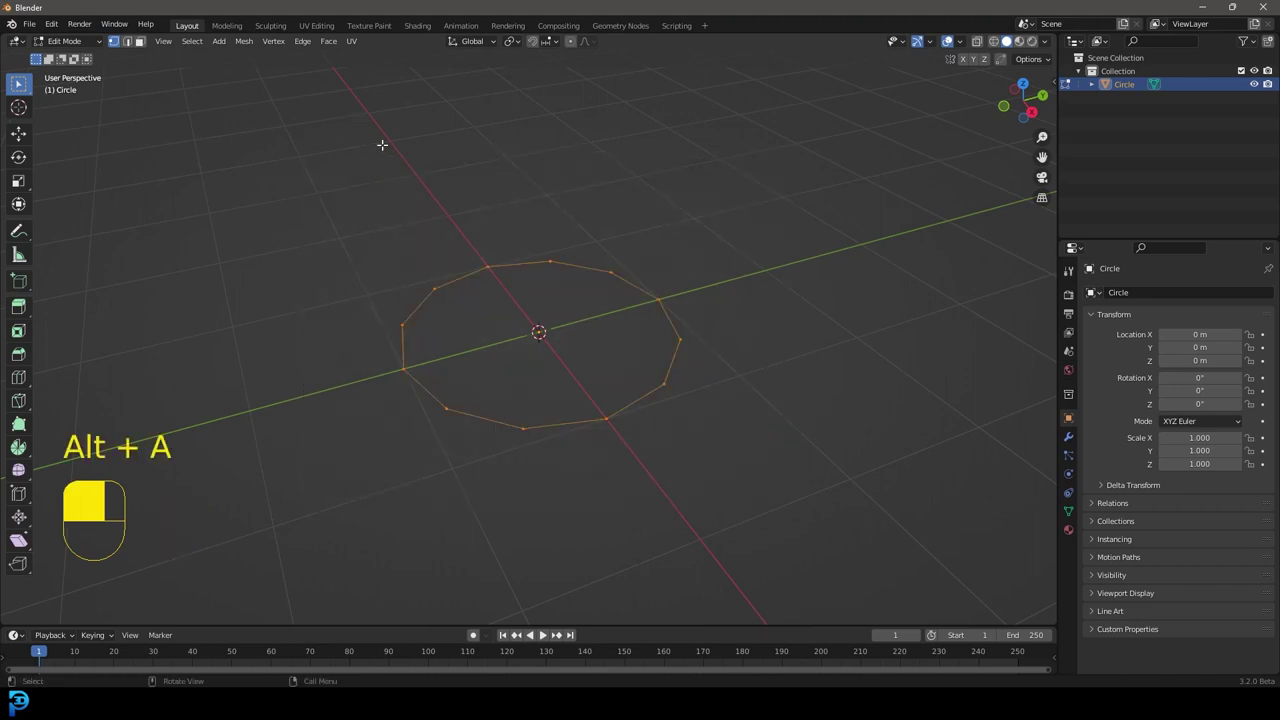
middle_drag(382, 145, 414, 217)
key(e)
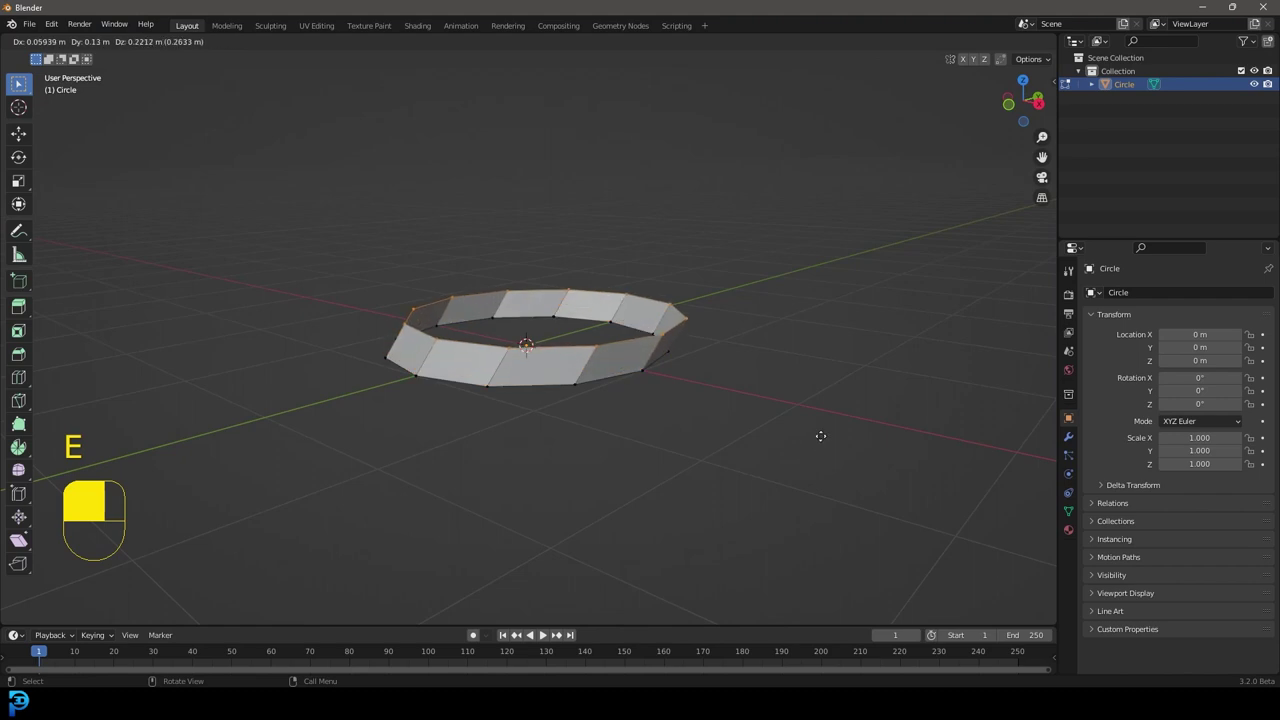
key(z)
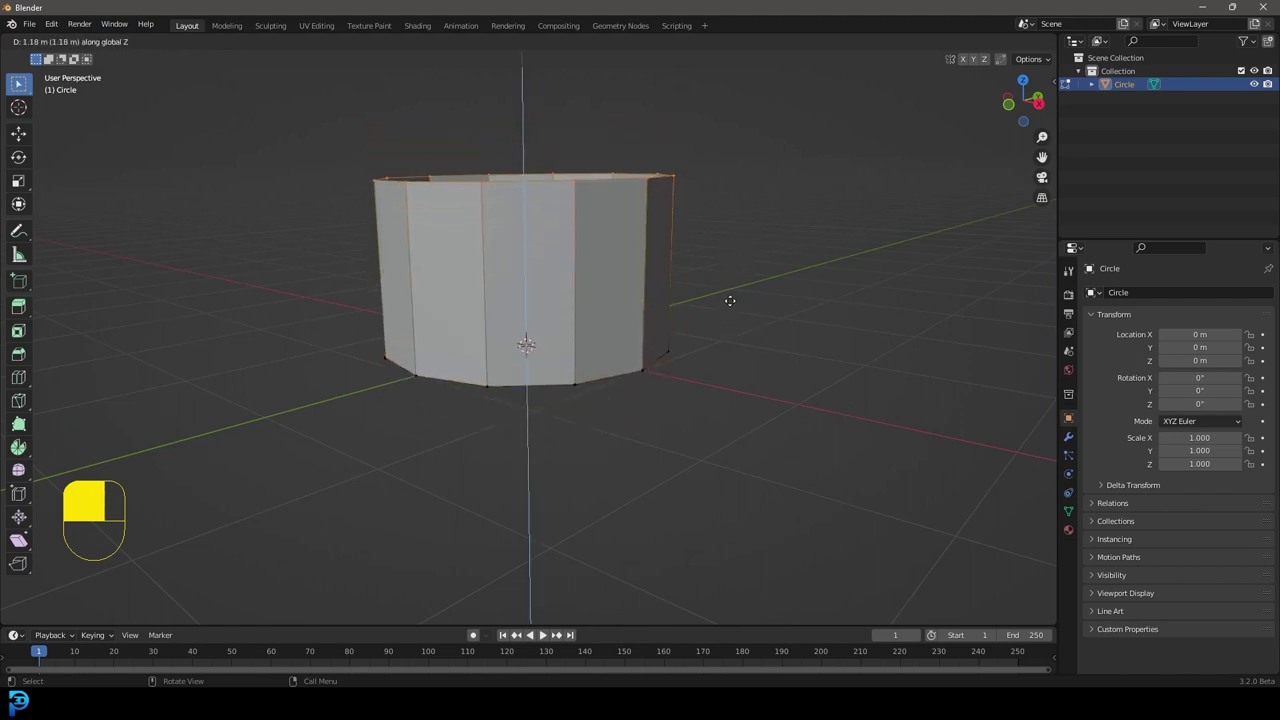
click(730, 300)
key(s)
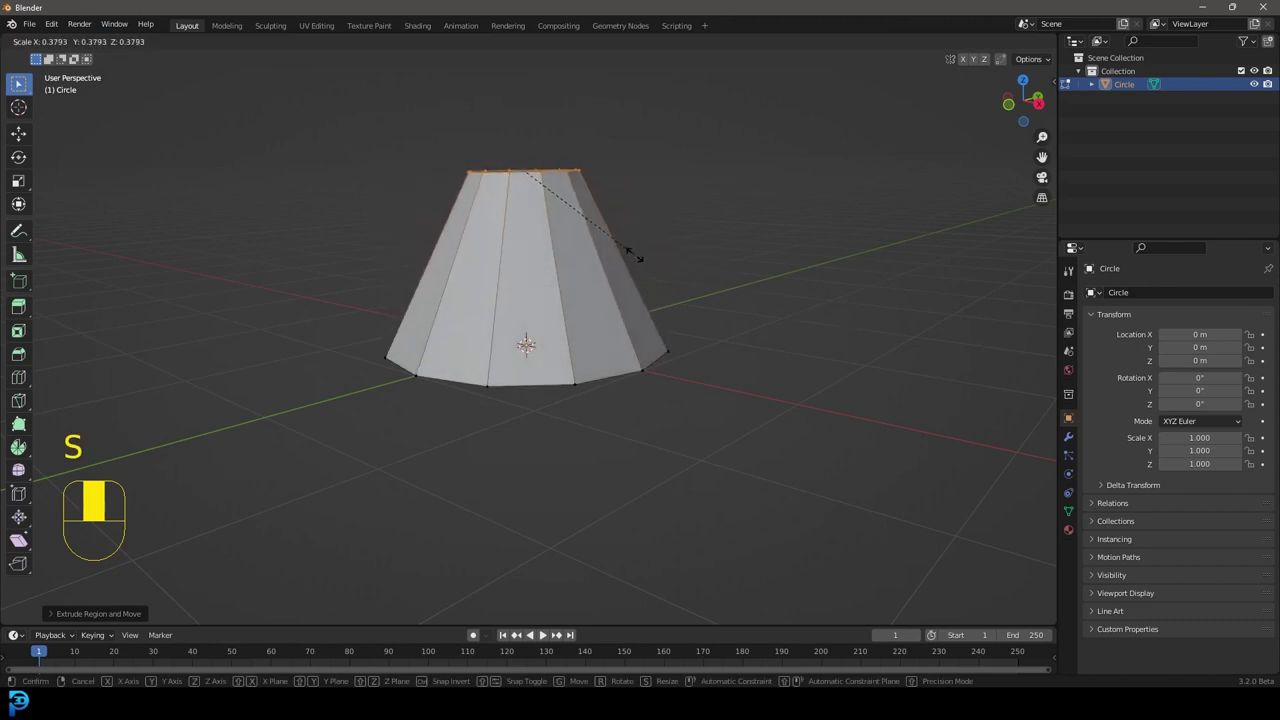
click(634, 255)
- Add a loop cut around the middle of the cone and scale it outward to about 1.29
middle_drag(634, 255, 489, 326)
scroll(489, 326, up, 2)
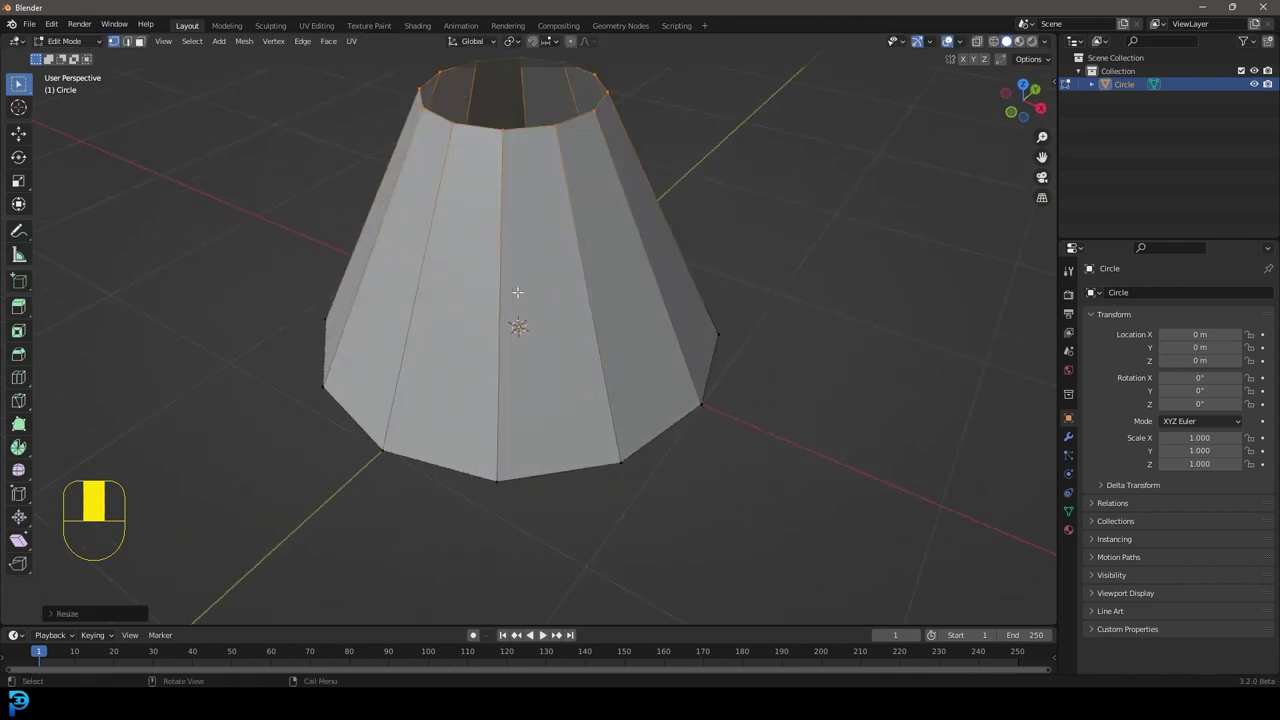
key(ctrl+r)
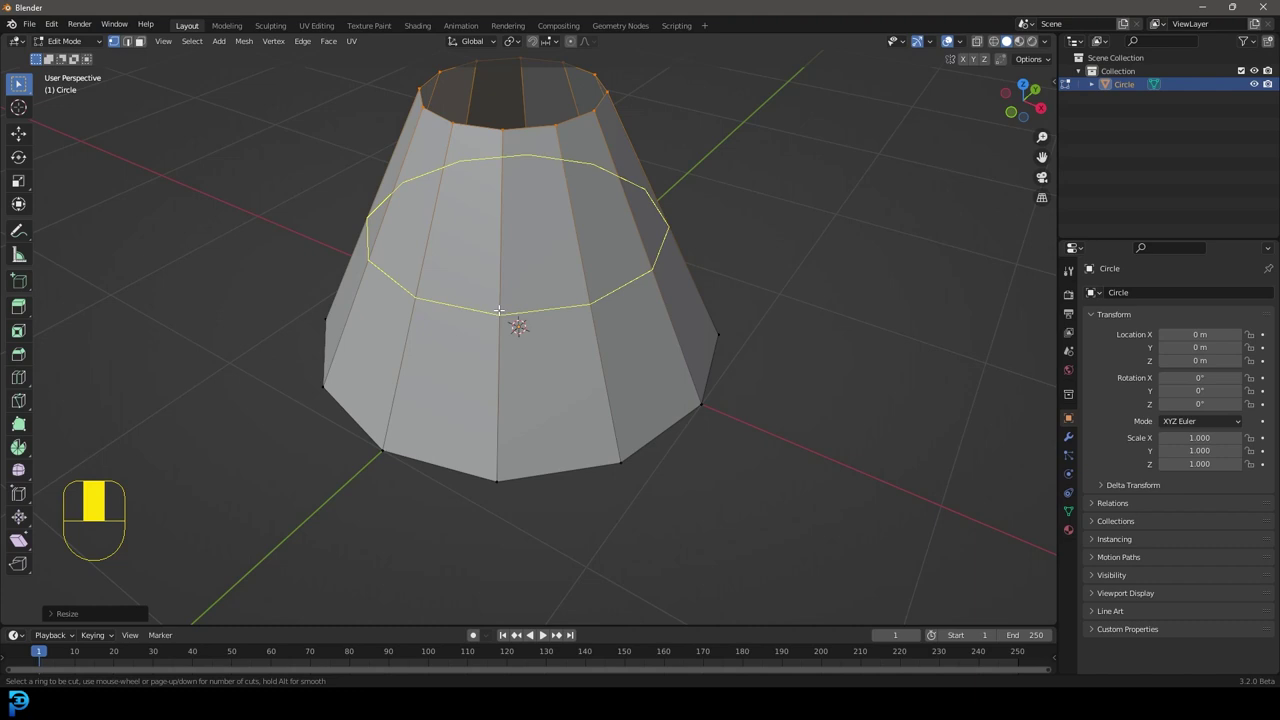
click(499, 311)
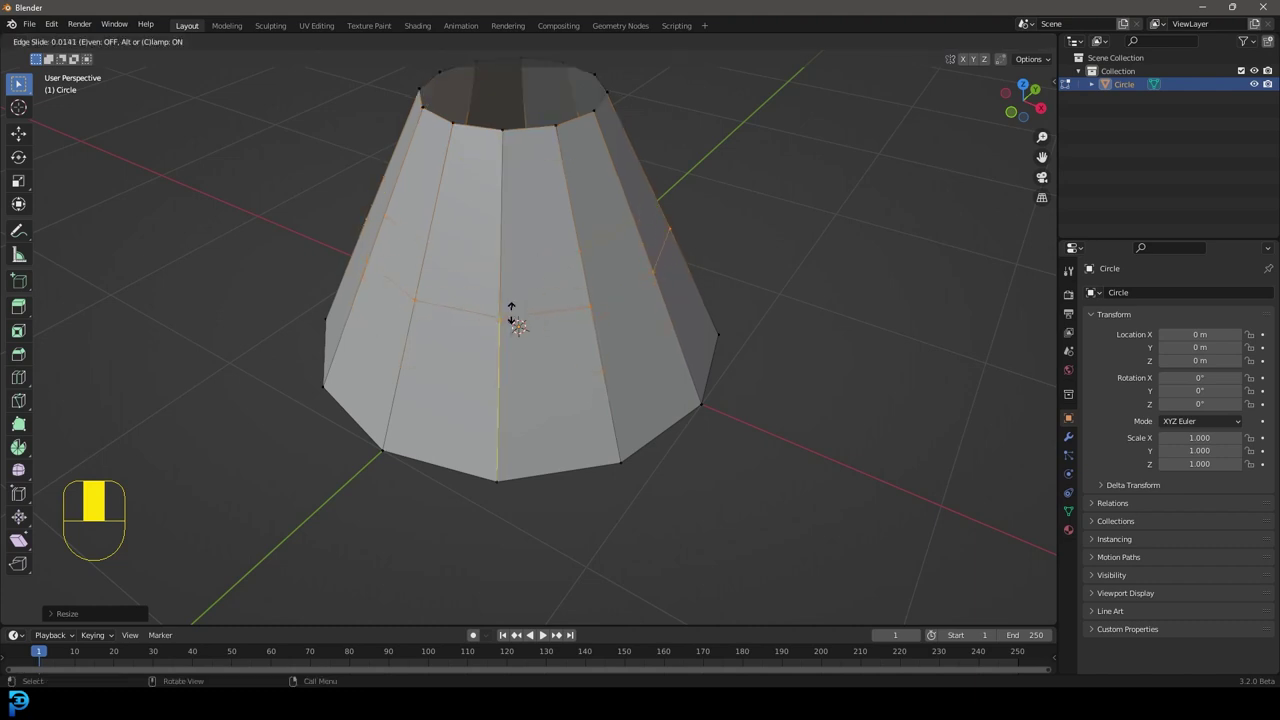
click(511, 312)
middle_drag(716, 427, 737, 403)
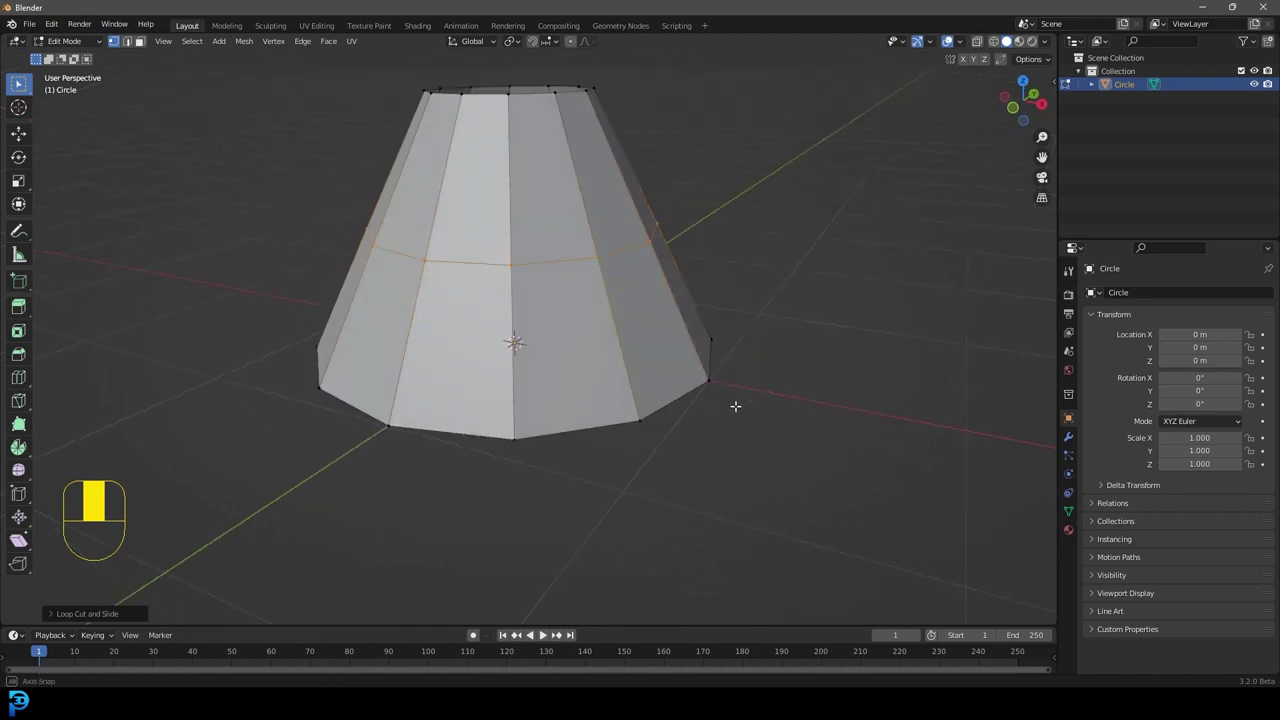
key(s)
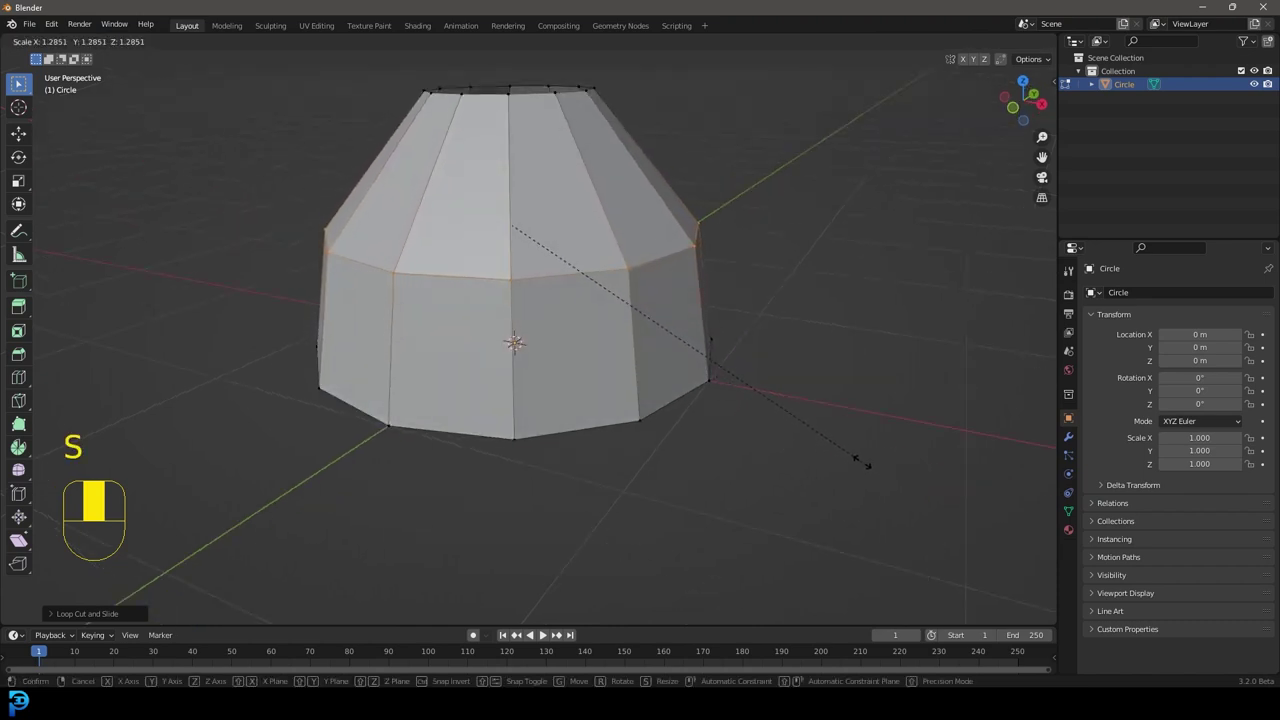
click(858, 458)
- Add a centred loop cut in the upper band of faces and scale it outward to round the crown
middle_drag(528, 214, 544, 297)
scroll(544, 297, up, 2)
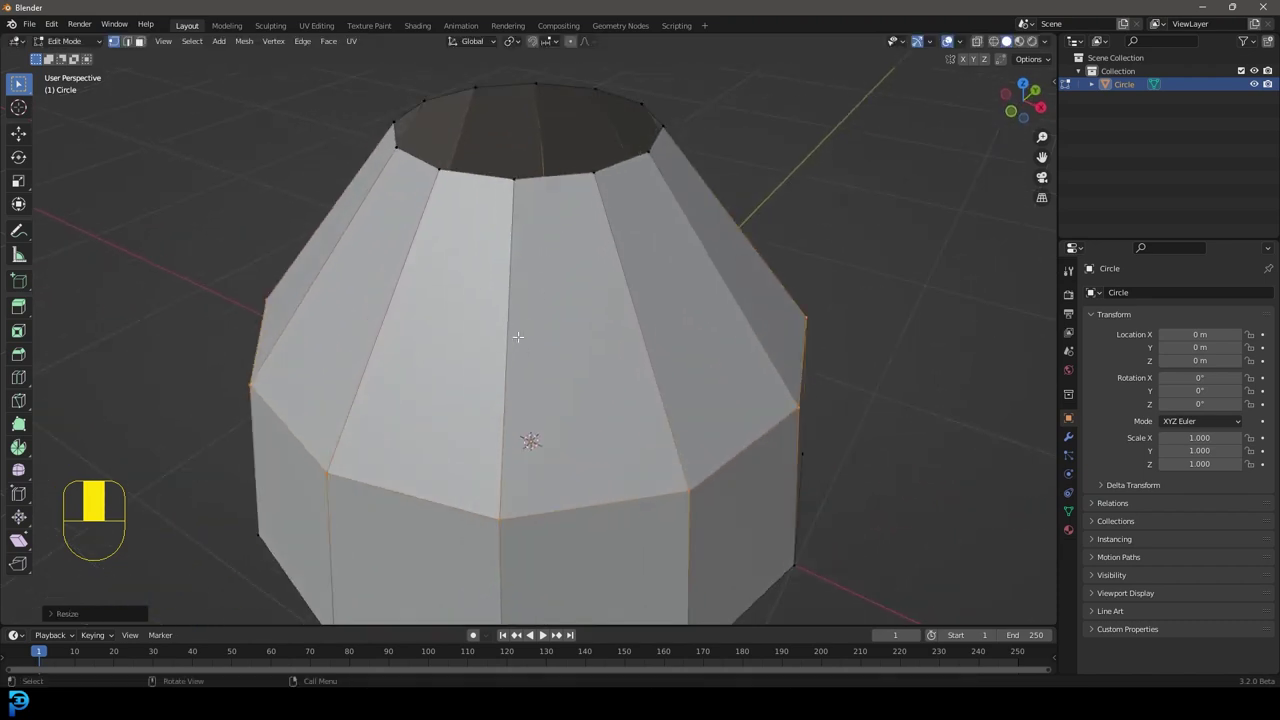
key(ctrl)
key(ctrl+r)
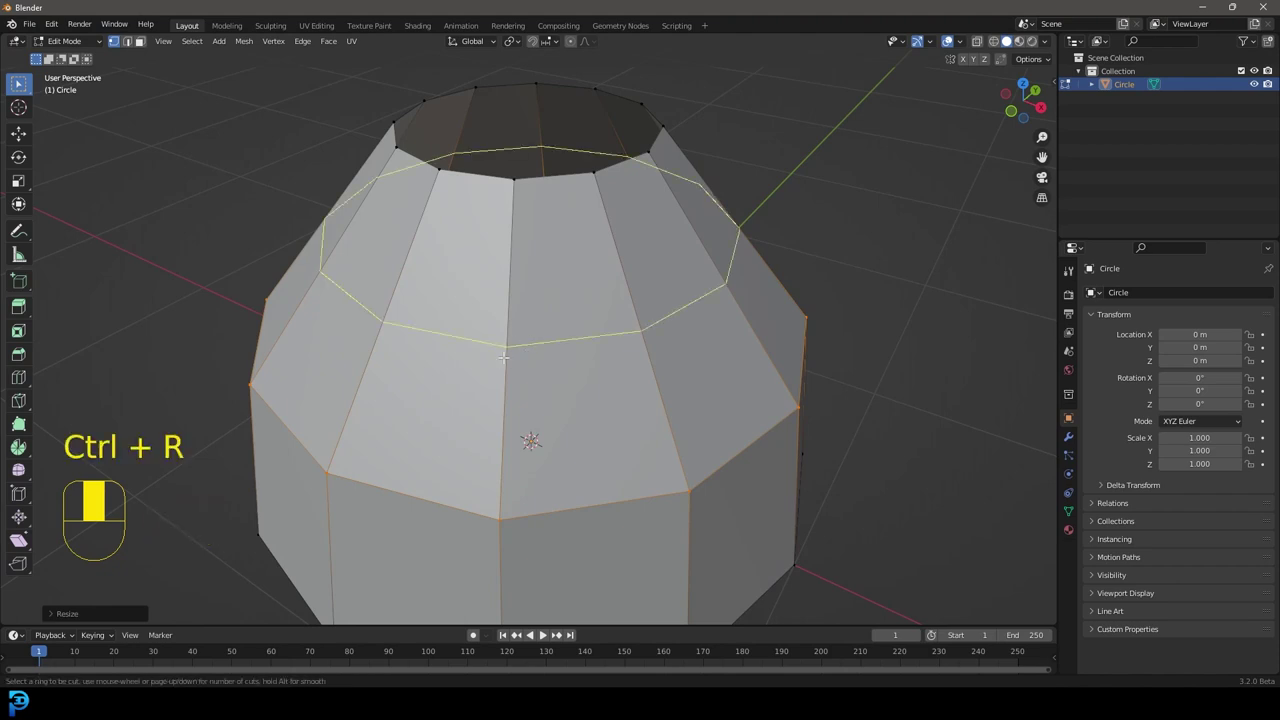
click(641, 331)
right_click(641, 331)
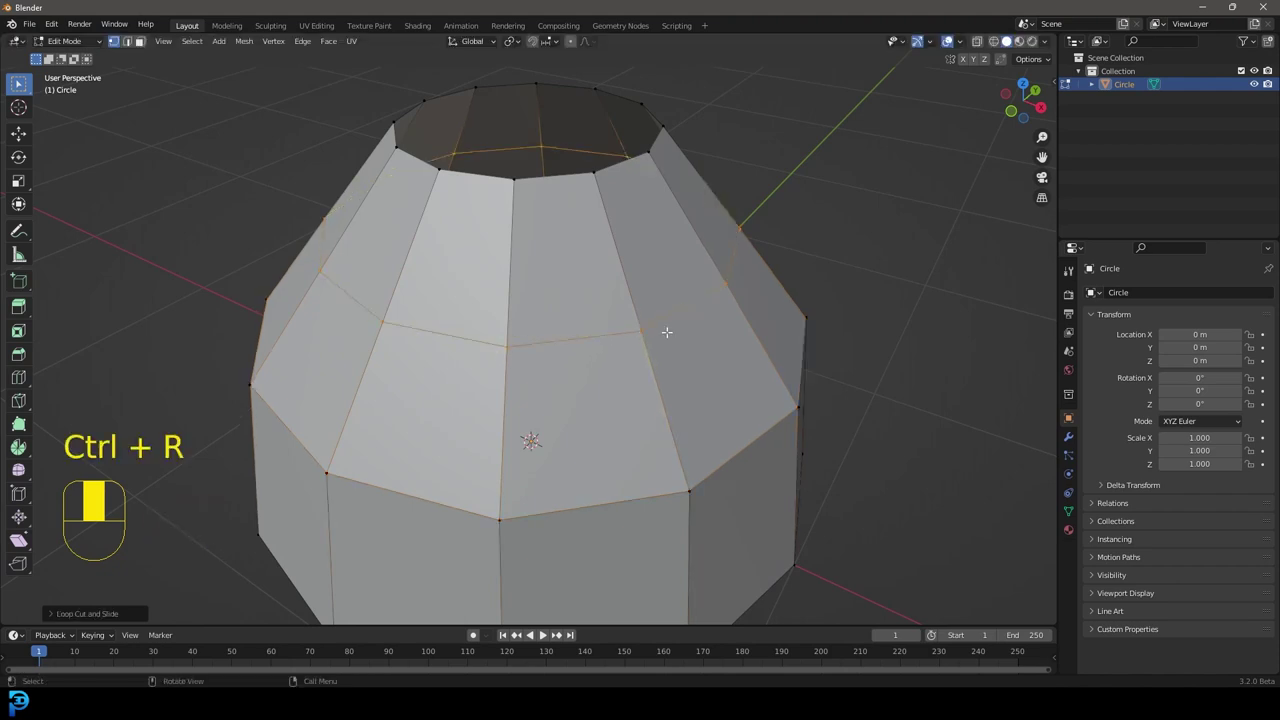
scroll(692, 477, down, 1)
middle_drag(692, 477, 580, 249)
key(s)
click(906, 486)
- Add a centred loop cut in the lowest band of faces and scale it slightly outward to round the side
key(ctrl+r)
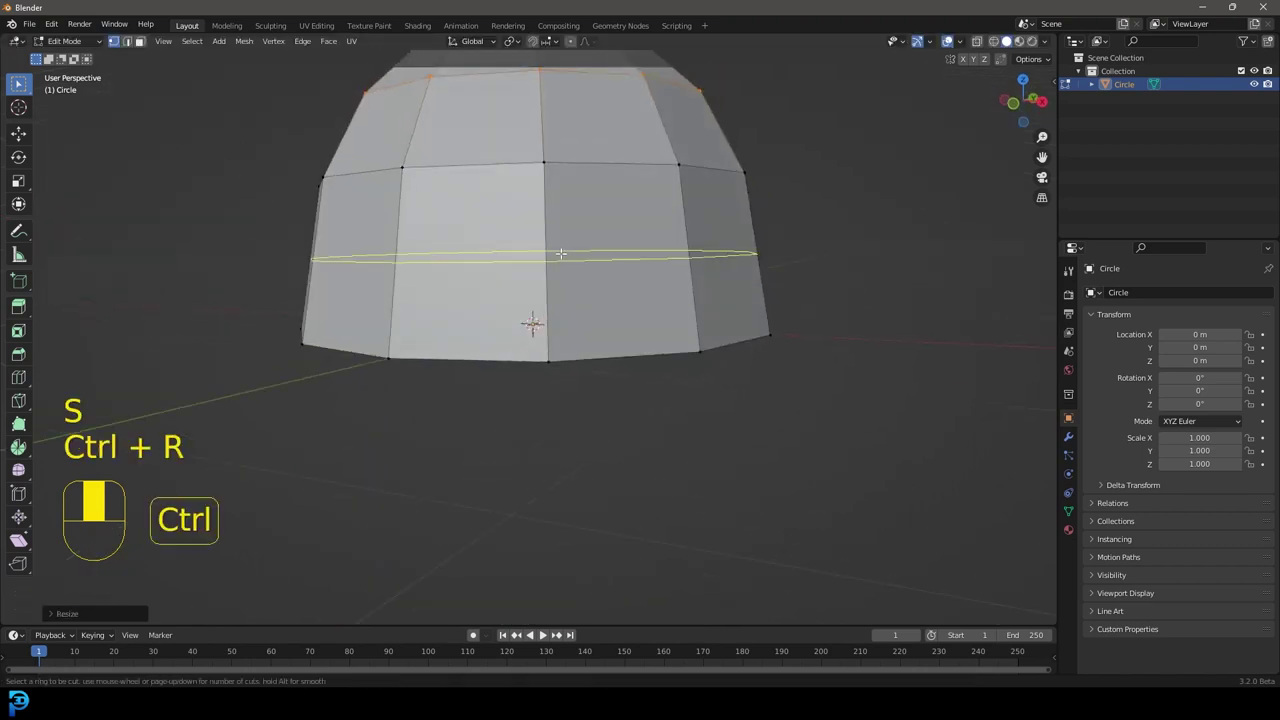
click(550, 258)
right_click(550, 258)
key(s)
click(766, 343)
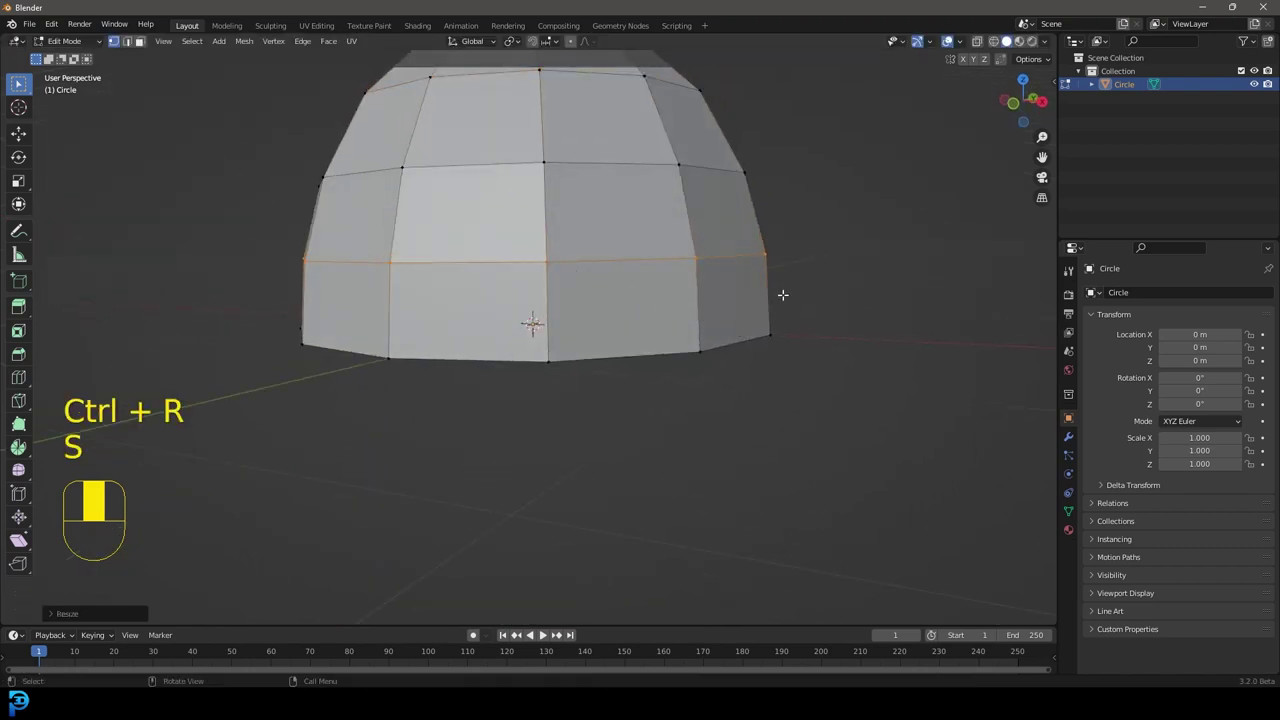
- Show the dome in front orthographic view with wireframe shading and deselect all its vertices
key(KP_1)
scroll(607, 361, down, 2)
middle_drag(607, 361, 570, 160)
key(KP_1)
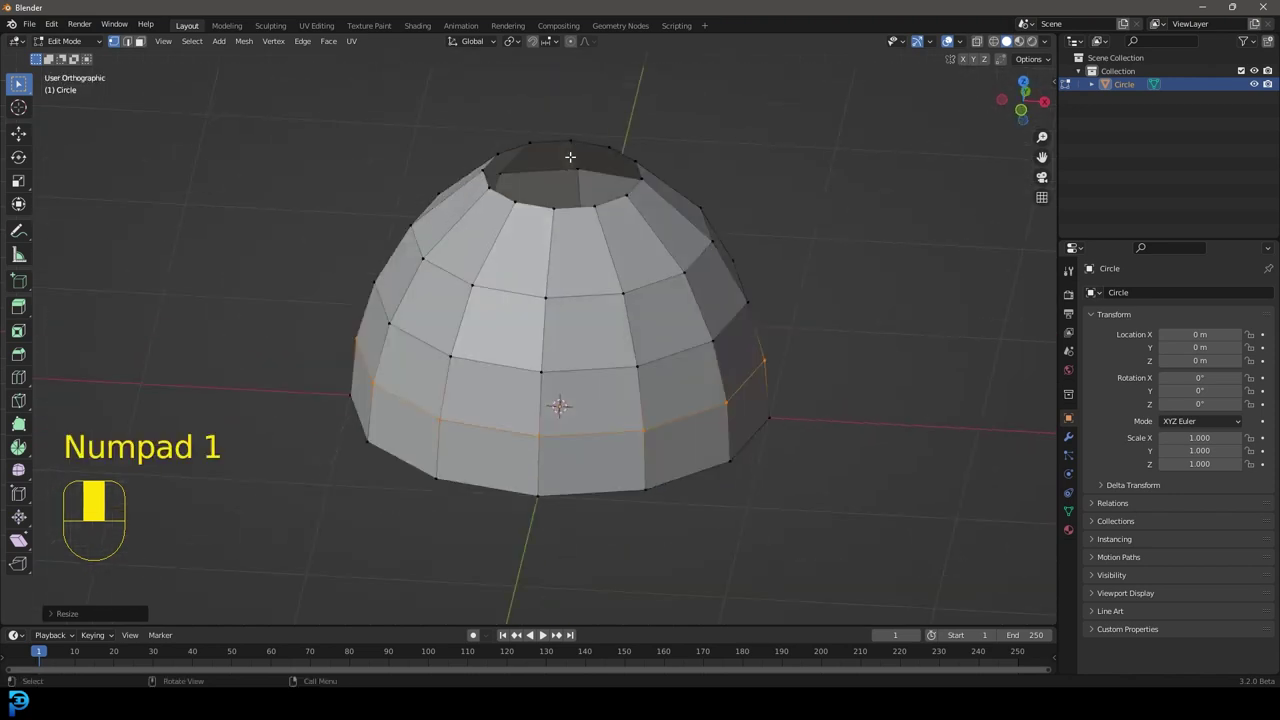
key(alt+a)
key(z)
key(alt+a)
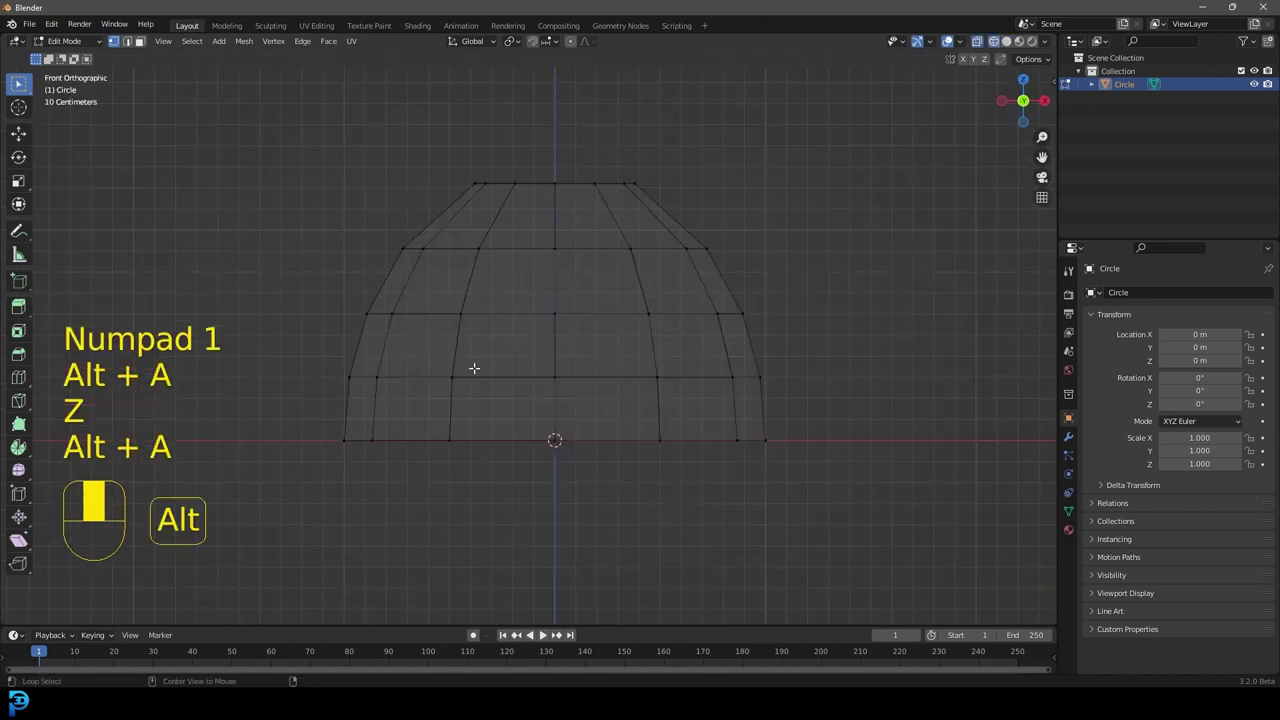
- Select the bottom ring of vertices in wireframe shading and extrude it slightly outward
key(alt+a)
drag(265, 545, 850, 418)
key(z)
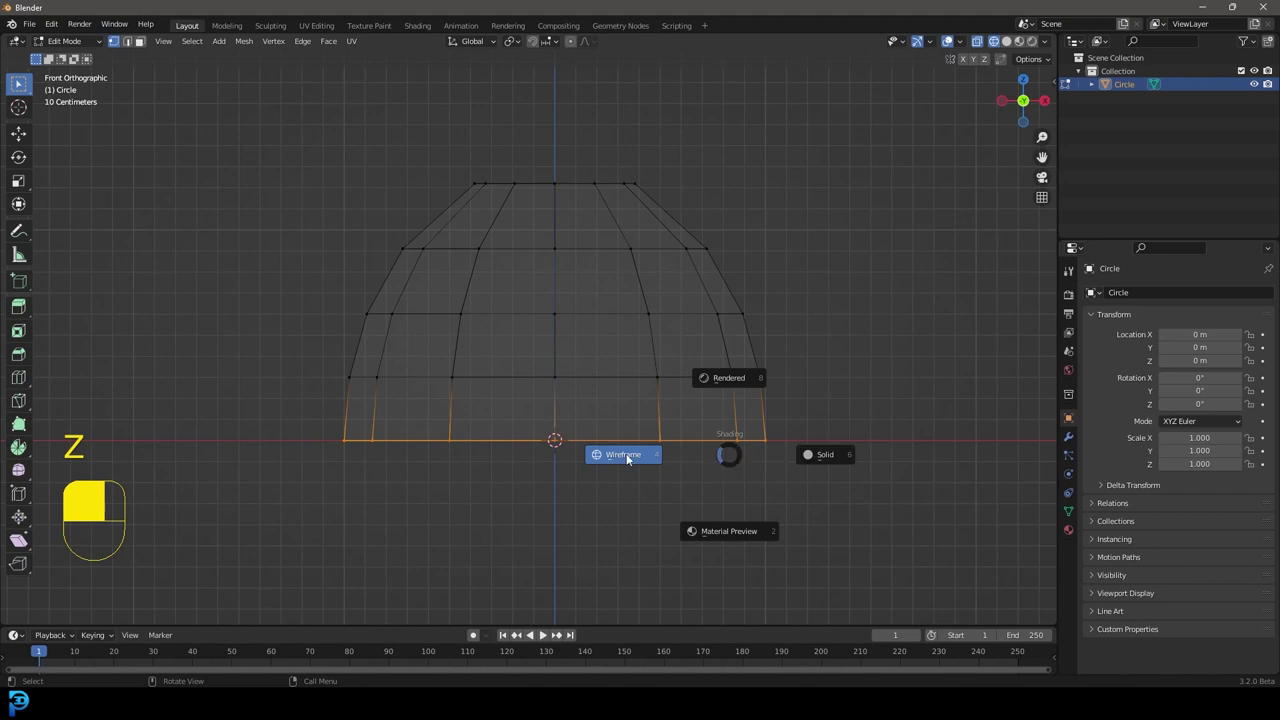
click(730, 452)
key(alt+z)
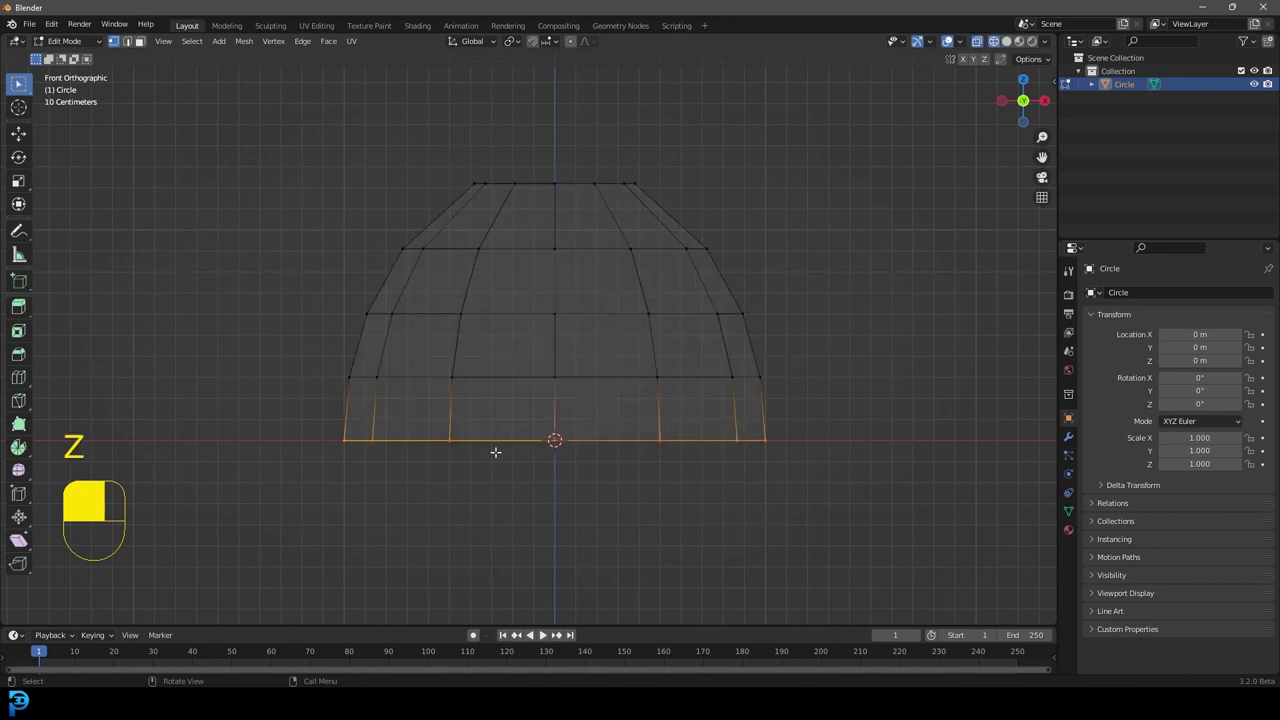
drag(294, 523, 860, 398)
middle_drag(699, 453, 729, 429)
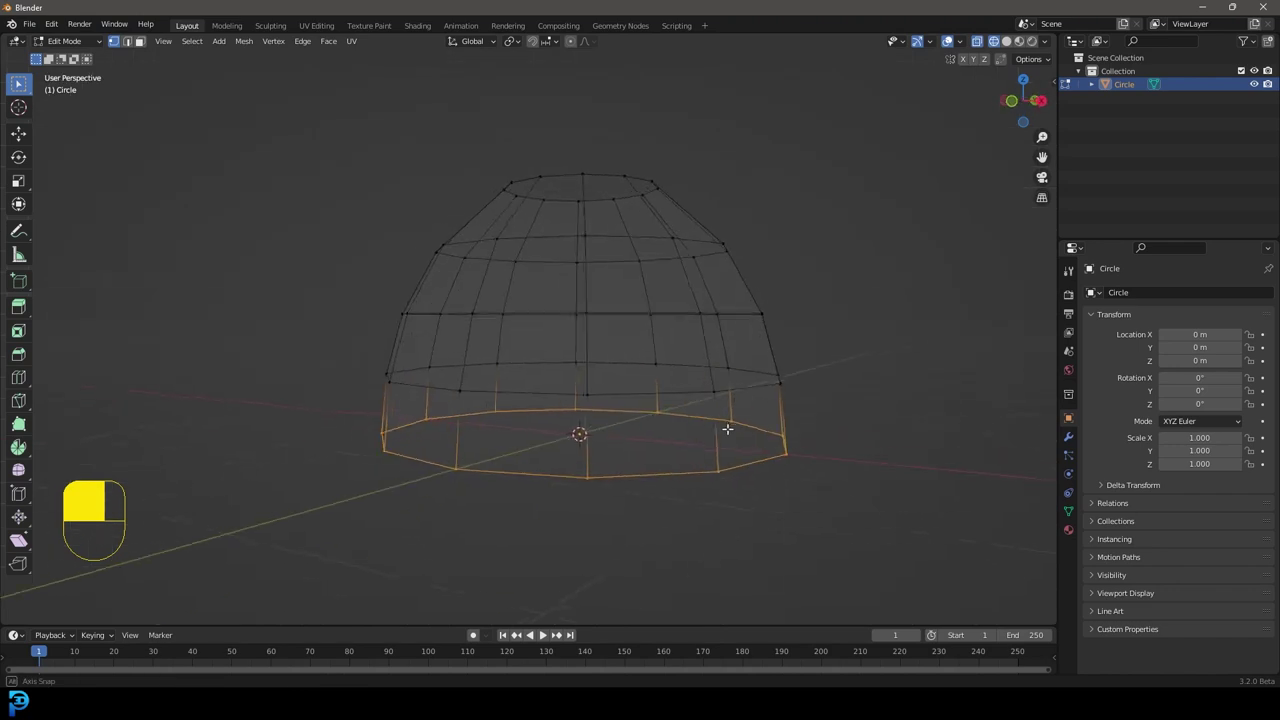
key(e)
key(s)
click(816, 532)
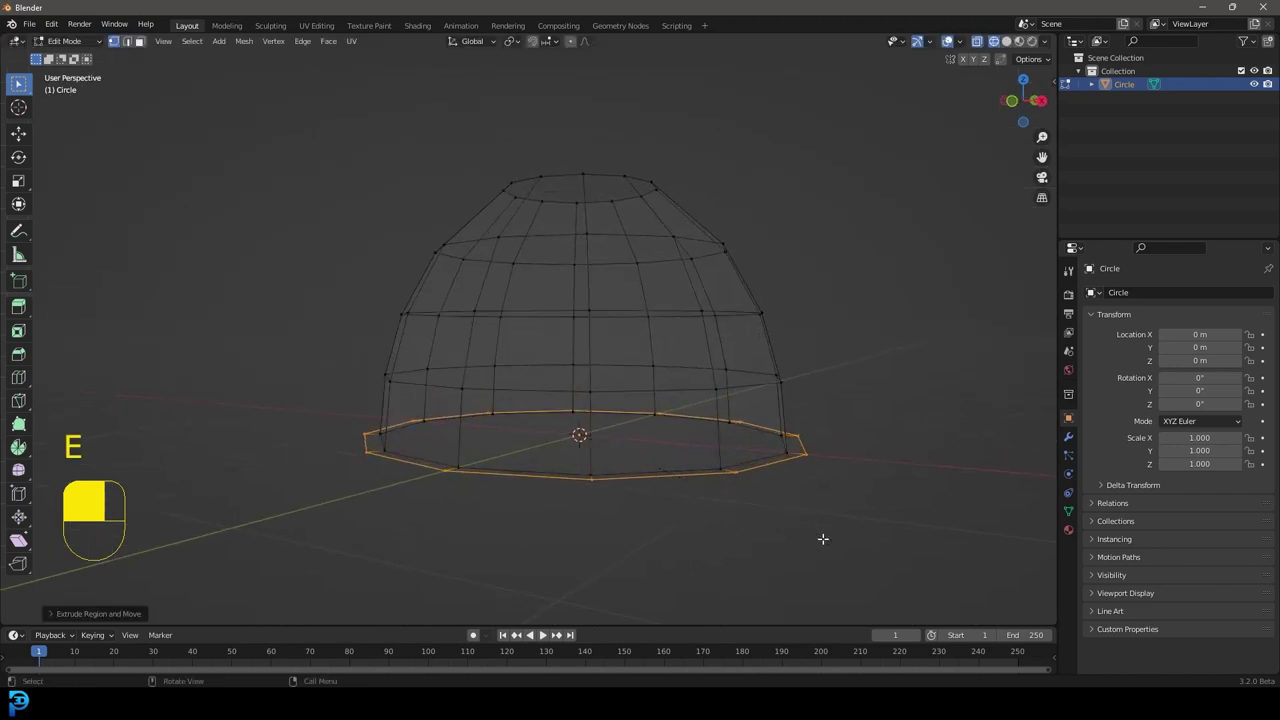
- Extrude the widened bottom ring straight up to about the first loop to form the brim's outer wall
key(e)
middle_drag(819, 541, 832, 473)
click(831, 473)
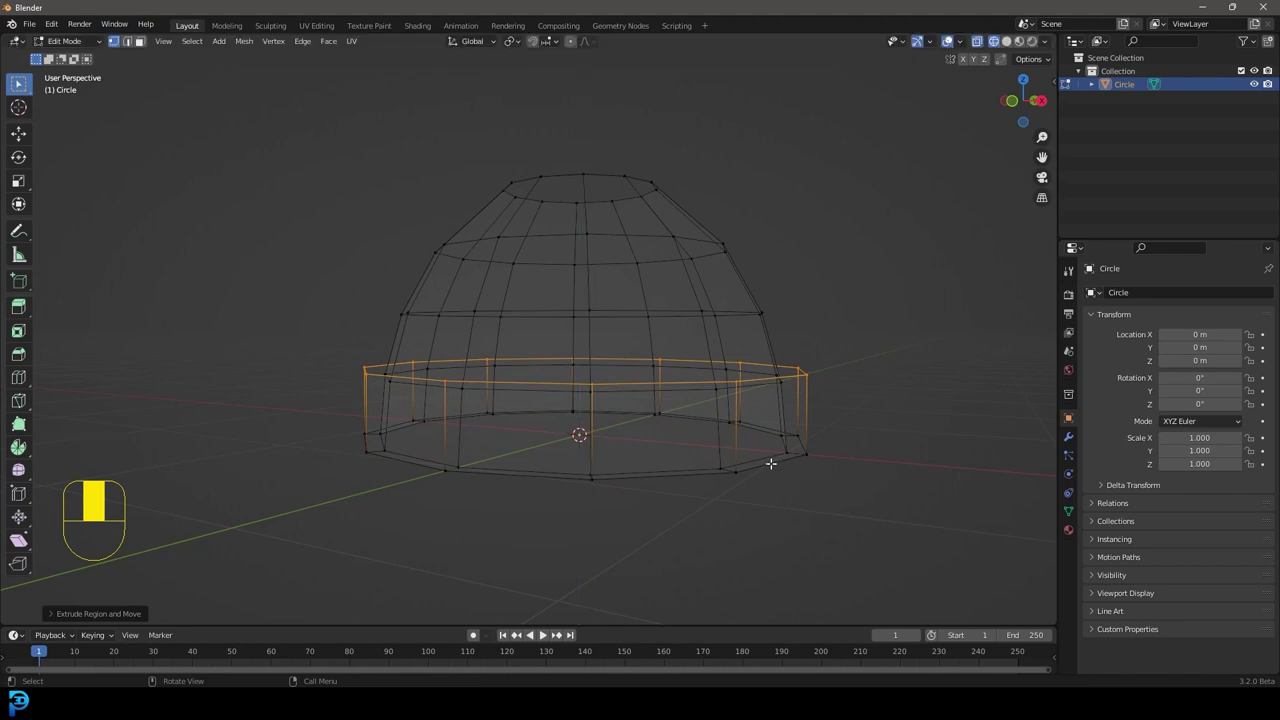
- Extrude the brim's upper edge inward toward the dome and return to solid shading
key(e)
key(s)
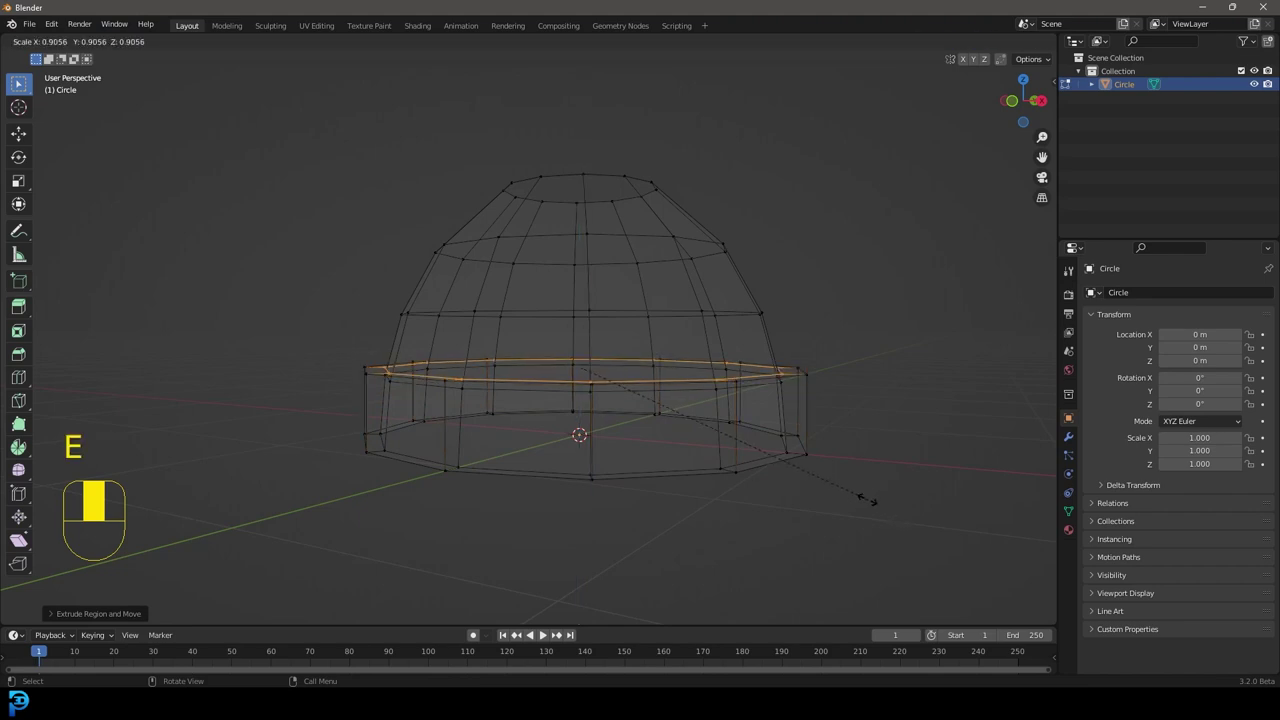
click(846, 486)
mouse_move(755, 372)
middle_down()
mouse_move(754, 434)
mouse_move(754, 423)
middle_up()
key(z)
click(821, 428)
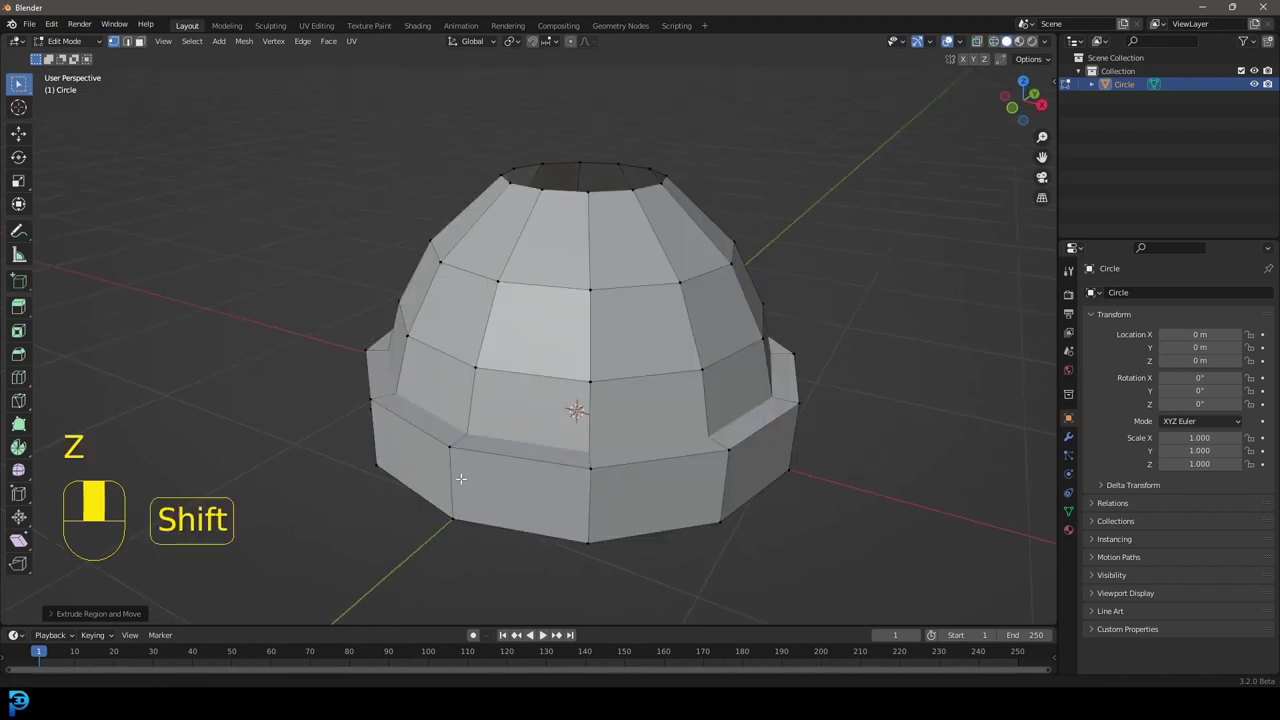
- Add a centred loop cut around the brim's outer wall and scale it slightly outward
shift+middle_drag(461, 477, 497, 440)
scroll(497, 440, up, 2)
middle_drag(480, 520, 499, 348)
key(ctrl+r)
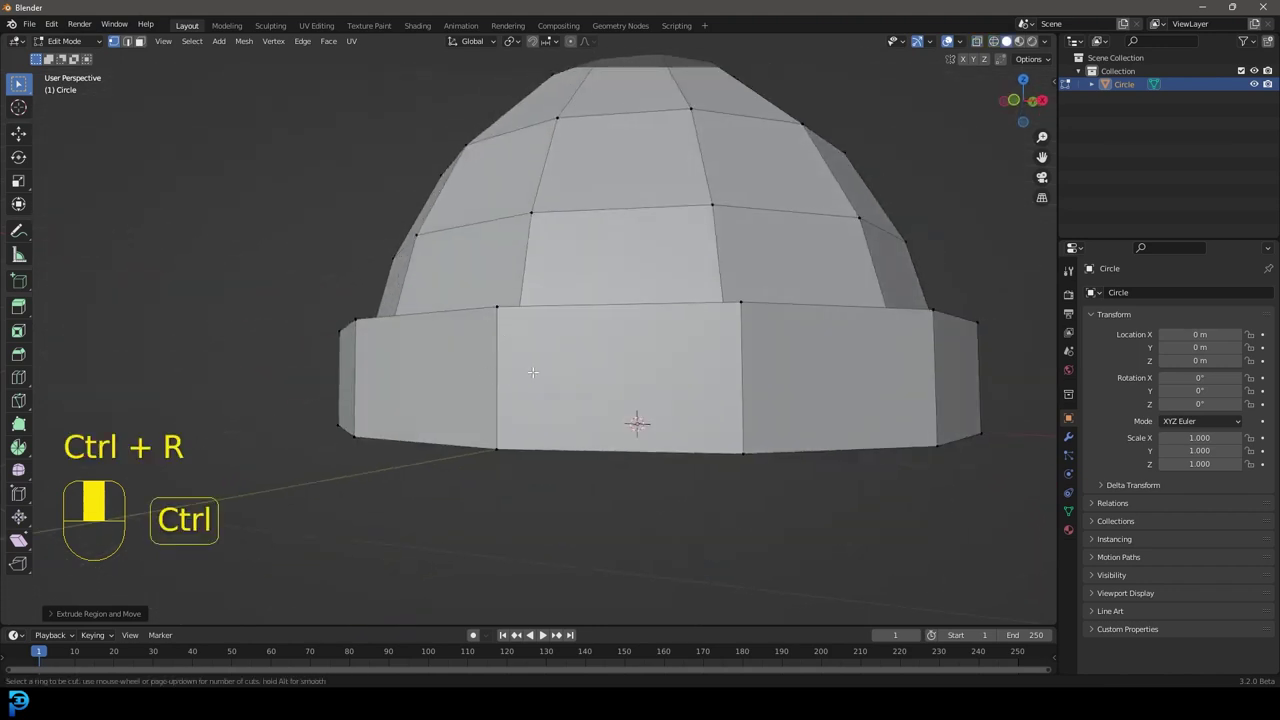
click(631, 486)
right_click(631, 486)
key(s)
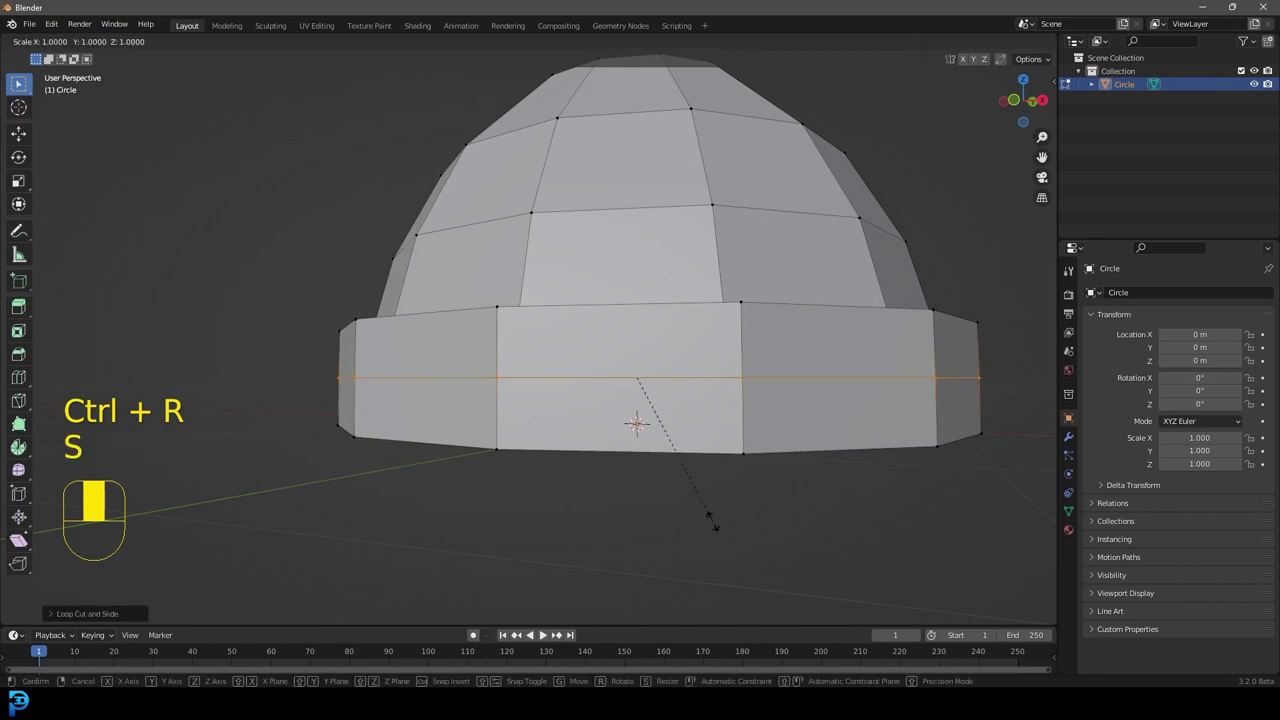
click(720, 525)
scroll(700, 480, down, 4)
middle_drag(690, 355, 608, 434)
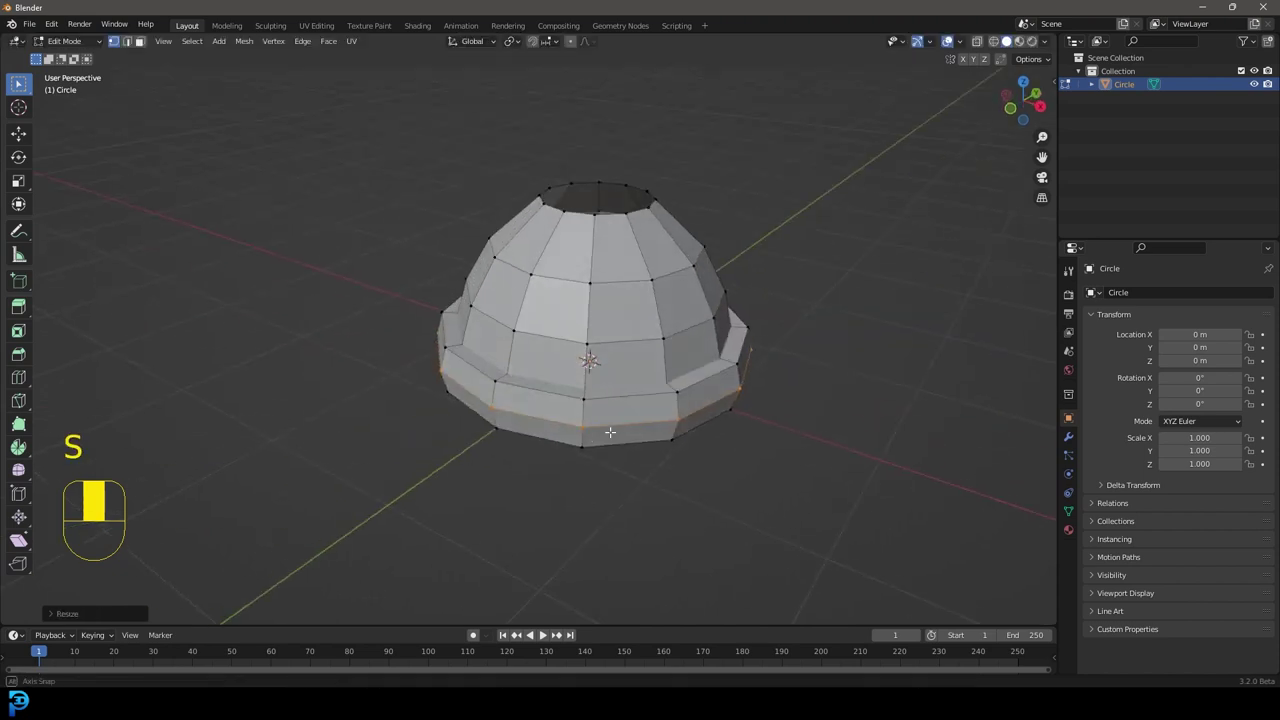
- Select the bottom vertices in right orthographic wireframe view and move them slightly below the ground line
scroll(578, 390, up, 2)
key(KP_3)
key(z)
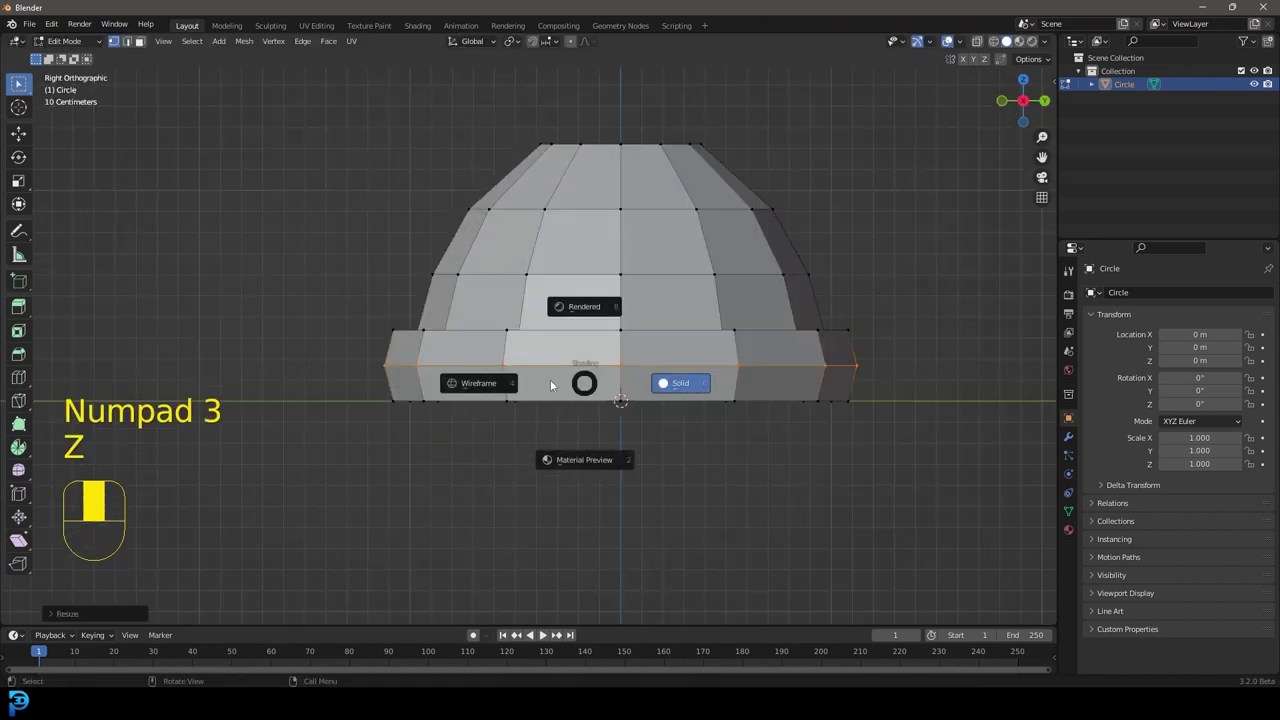
click(457, 449)
drag(316, 468, 921, 378)
scroll(846, 434, up, 1)
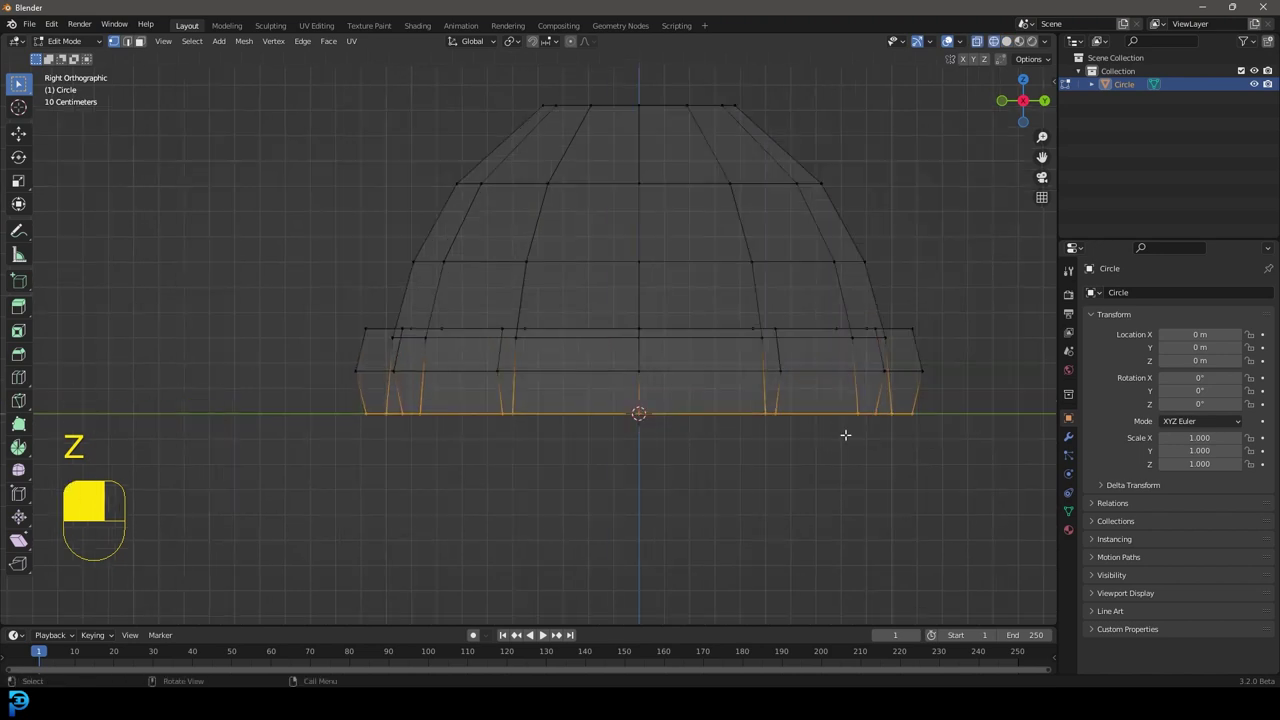
key(g)
click(846, 459)
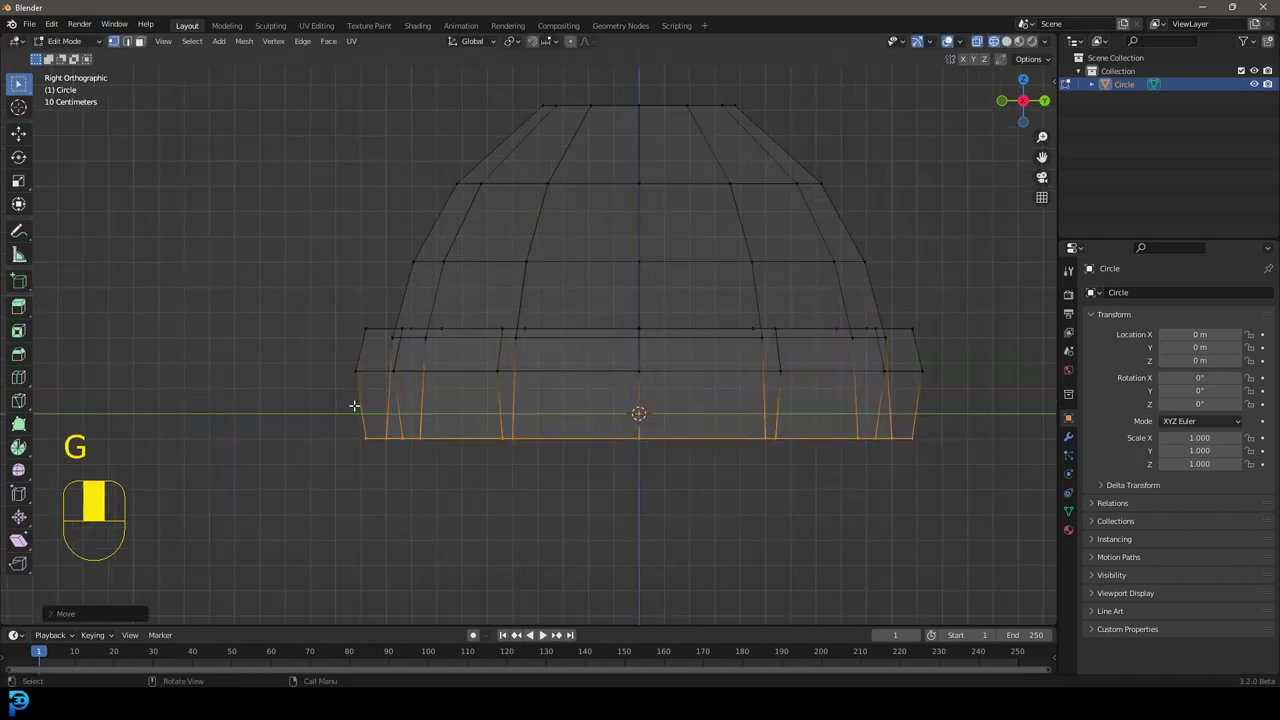
- Lower the brim's middle loop about 0.06 m along Z and return to solid shading
drag(350, 406, 985, 366)
key(g)
middle_click(976, 381)
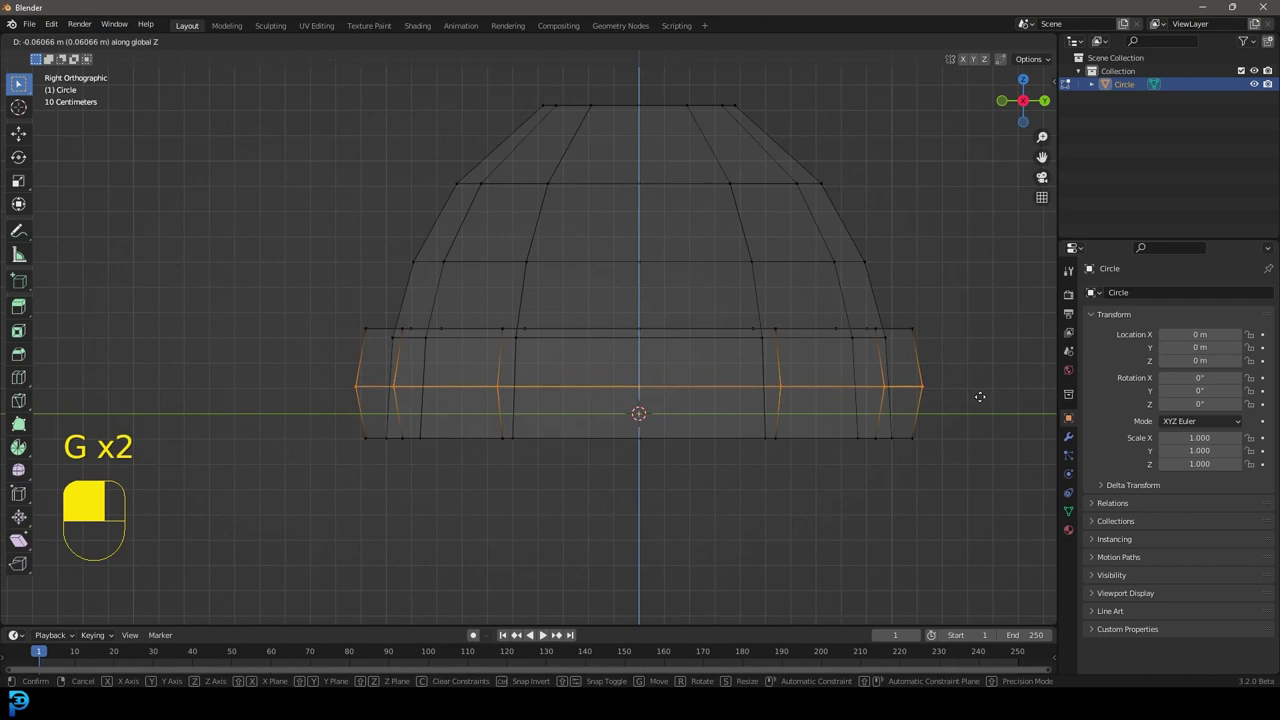
click(980, 394)
scroll(711, 300, down, 2)
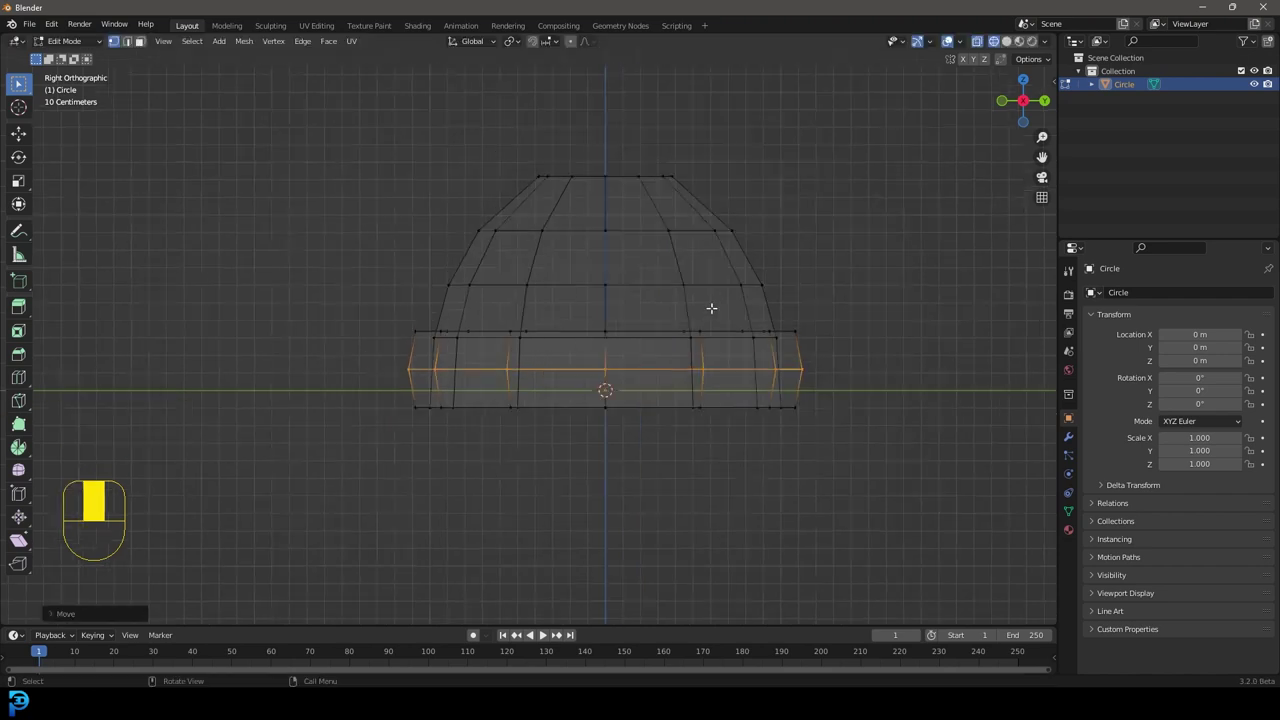
key(z)
mouse_move(820, 306)
middle_down()
mouse_move(739, 255)
mouse_move(716, 300)
middle_up()
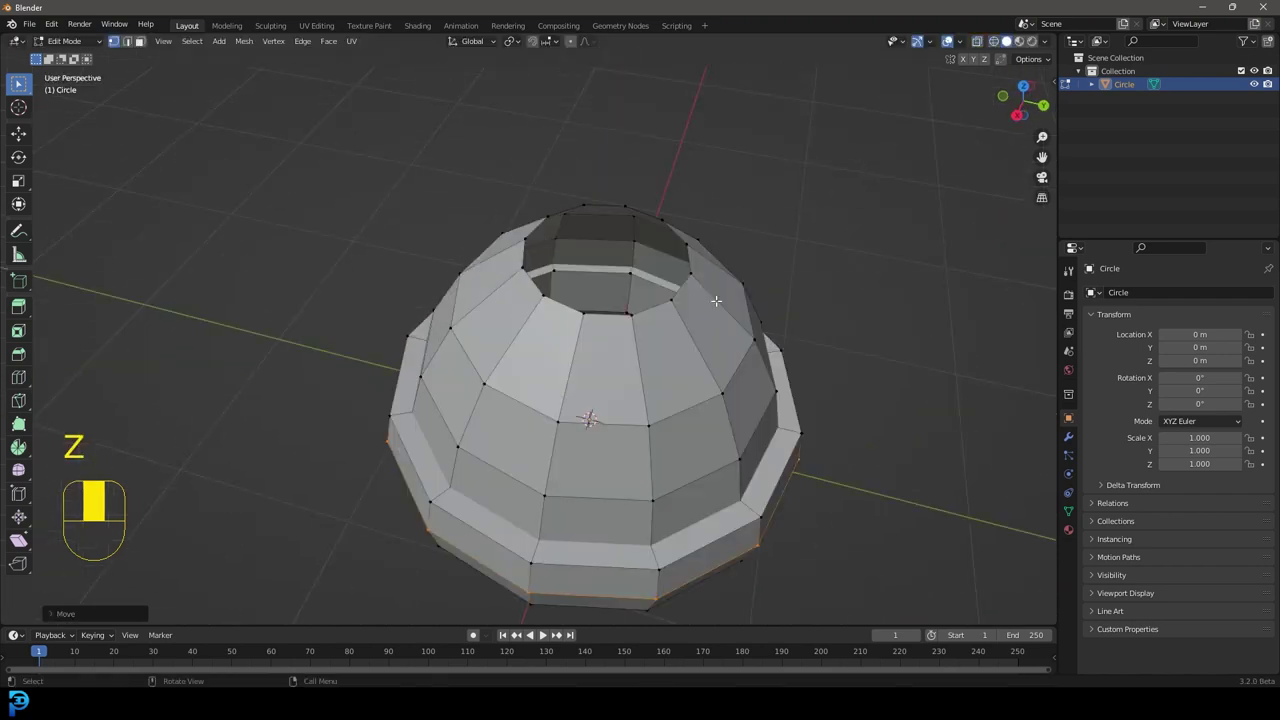
- Select the open edge loop at the crown and close it with Grid Fill
key(alt+a)
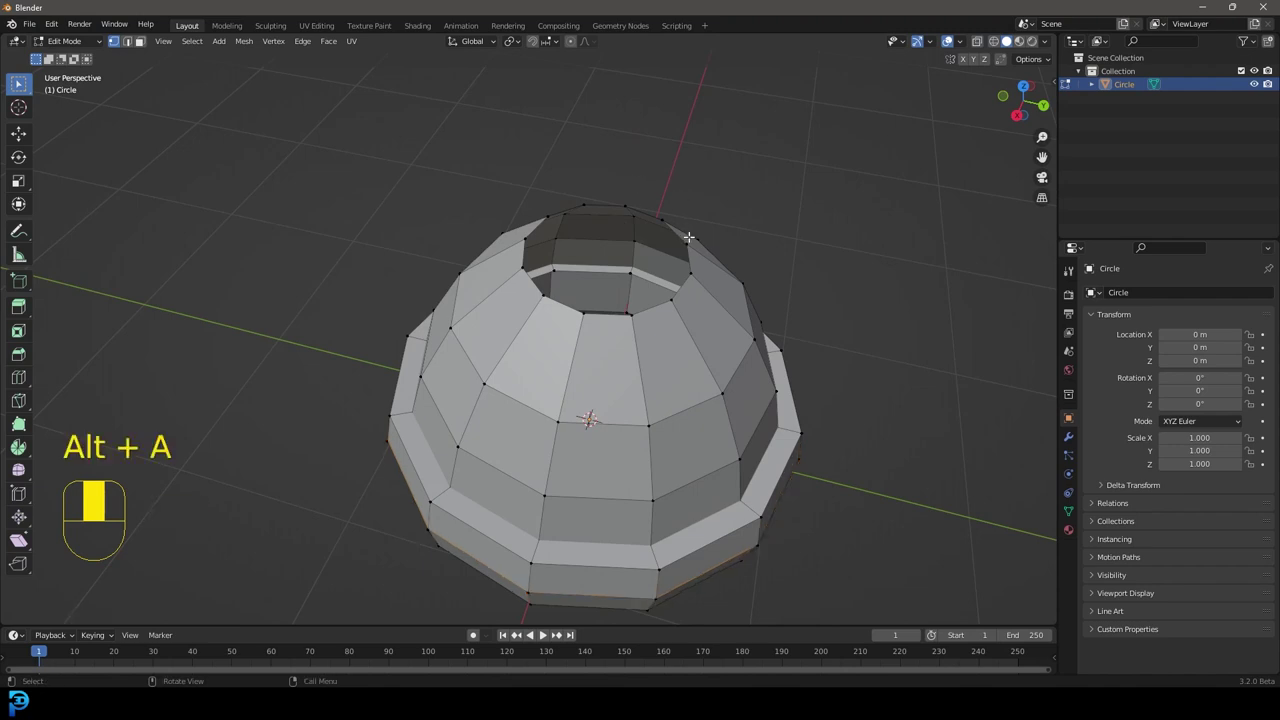
scroll(684, 237, up, 3)
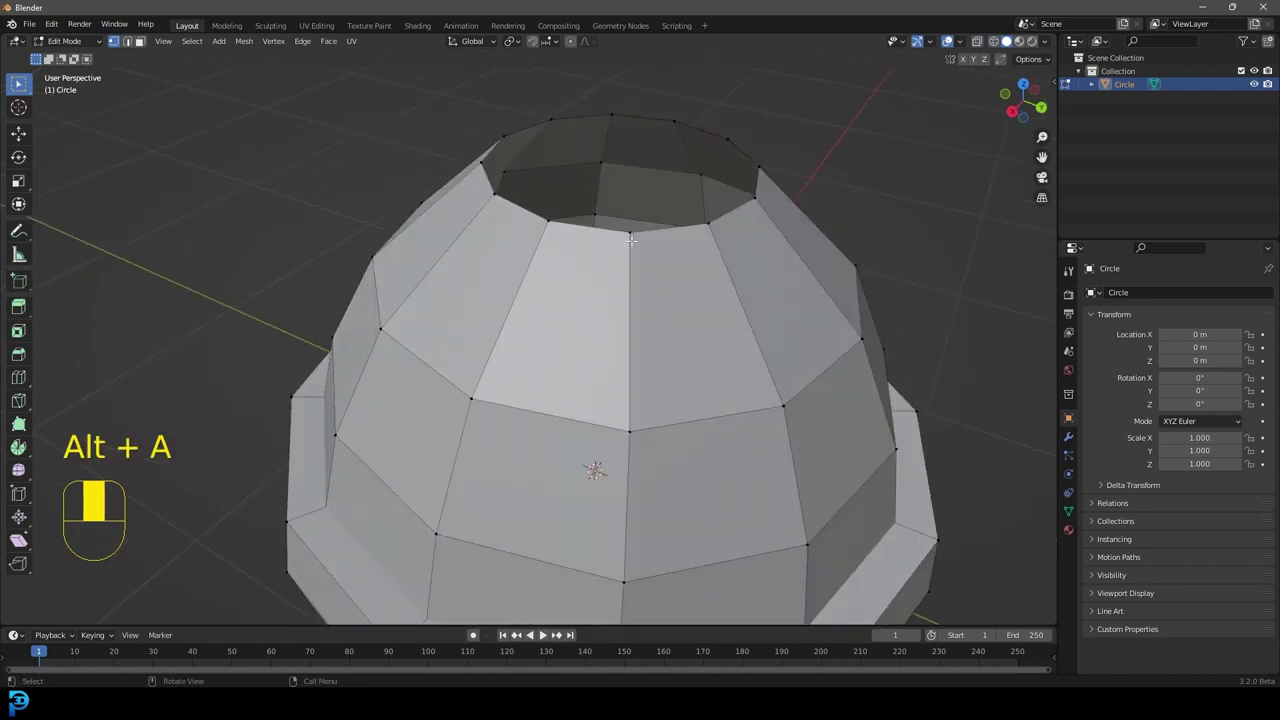
alt+shift+click(579, 232)
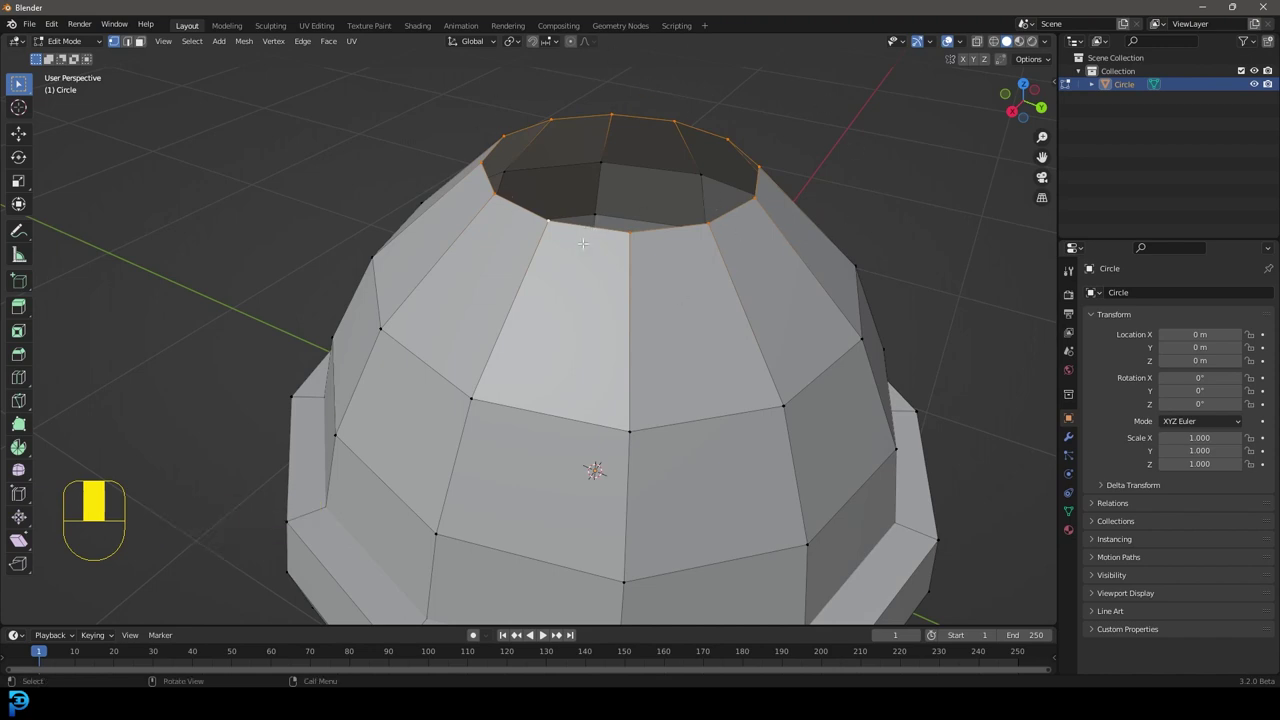
middle_drag(583, 243, 637, 249)
key(ctrl+f)
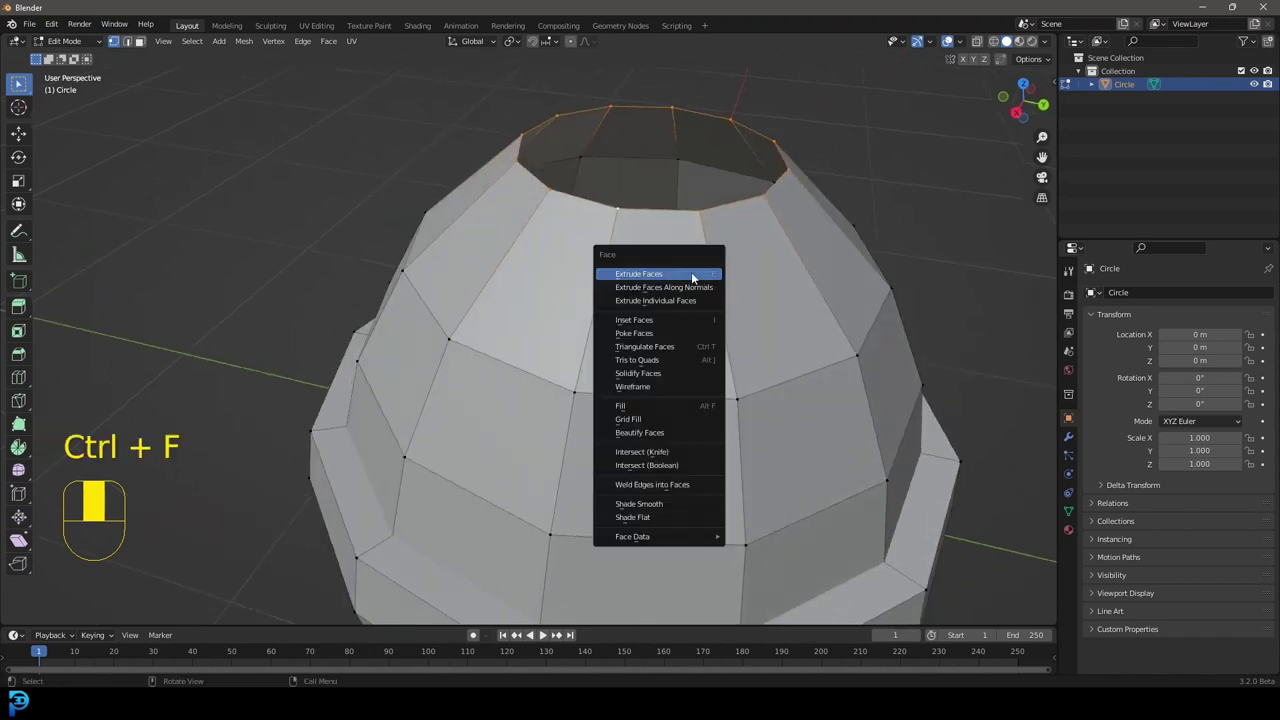
click(645, 419)
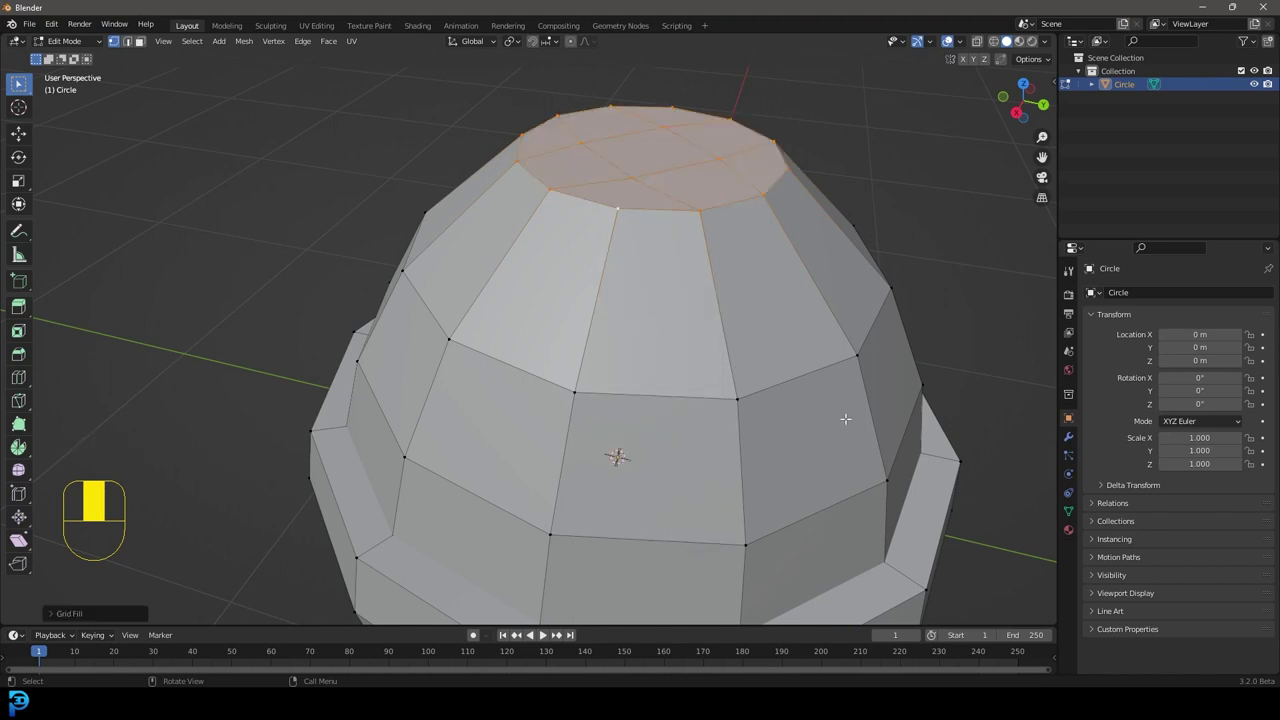
- Set the grid fill's span to 2 and offset to 2 to align the crown faces with the axes
click(49, 614)
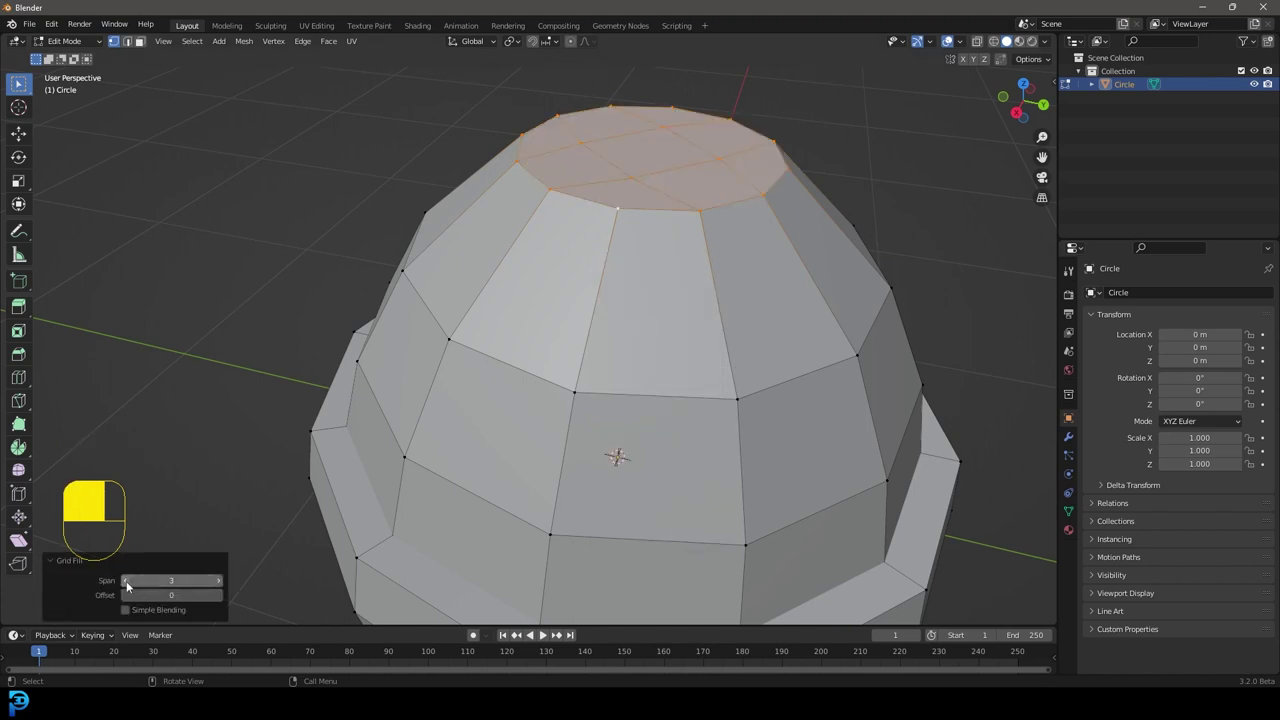
click(126, 581)
middle_drag(728, 243, 728, 343)
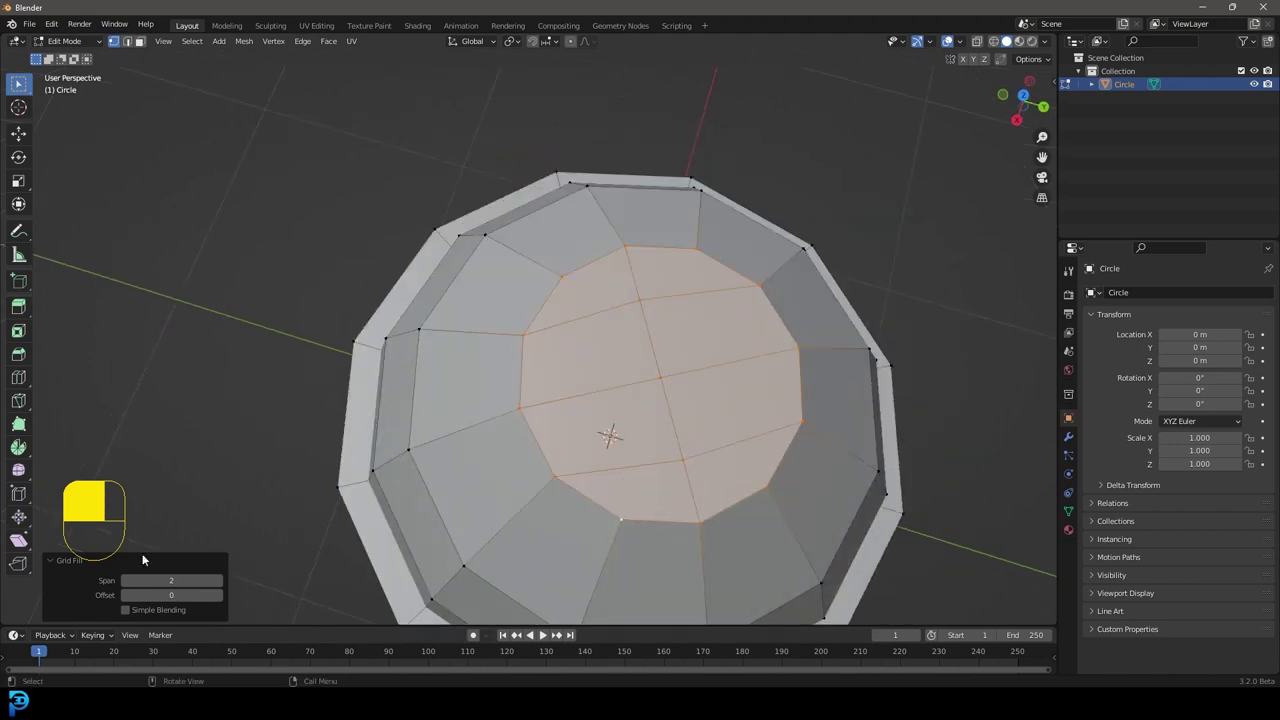
click(219, 597)
click(219, 597)
middle_drag(488, 453, 761, 333)
key(KP_1)
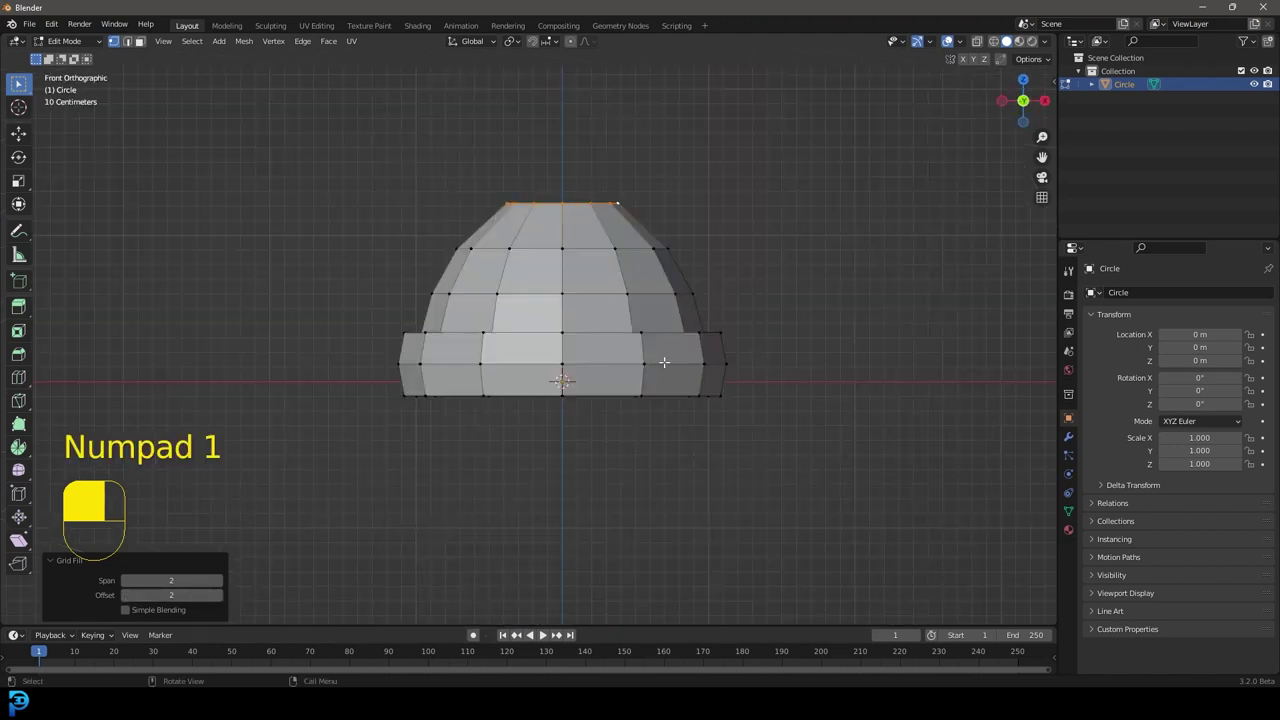
middle_drag(664, 362, 600, 470)
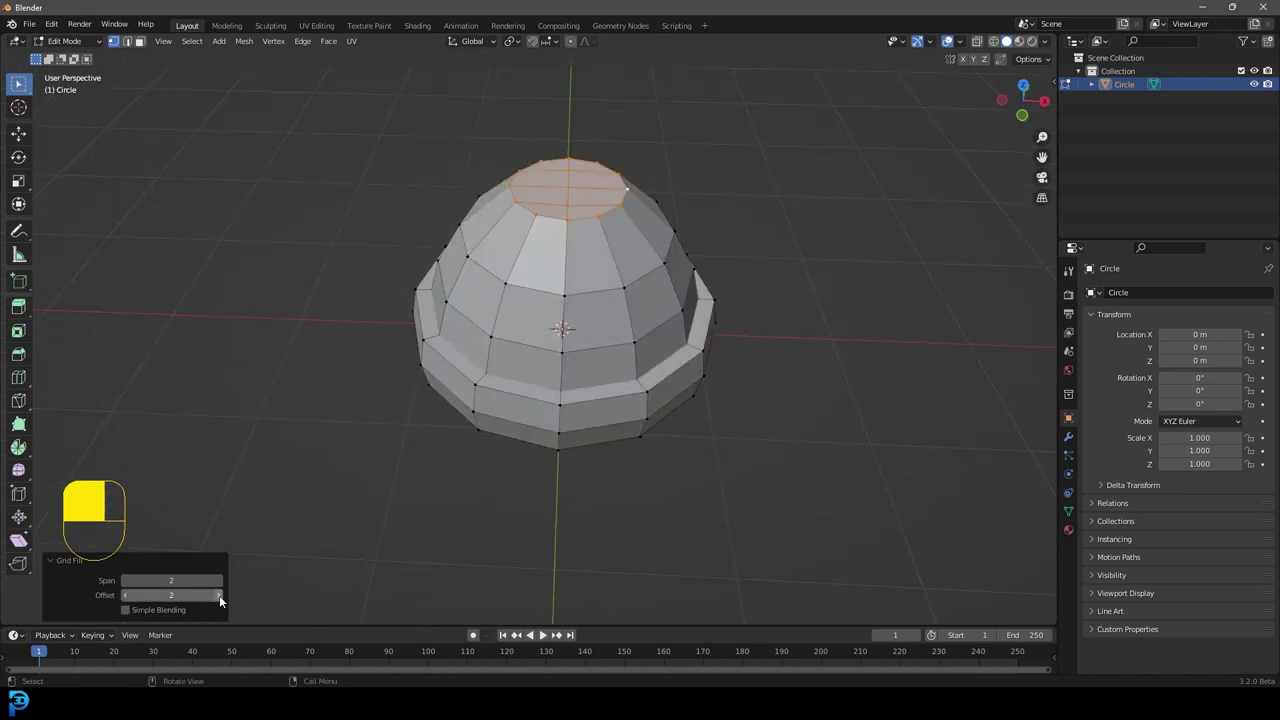
click(219, 596)
click(126, 595)
- Box-select one half of the mesh in wireframe to check its symmetry about the centre line, and return to solid shading
key(z)
click(371, 489)
drag(335, 545, 556, 50)
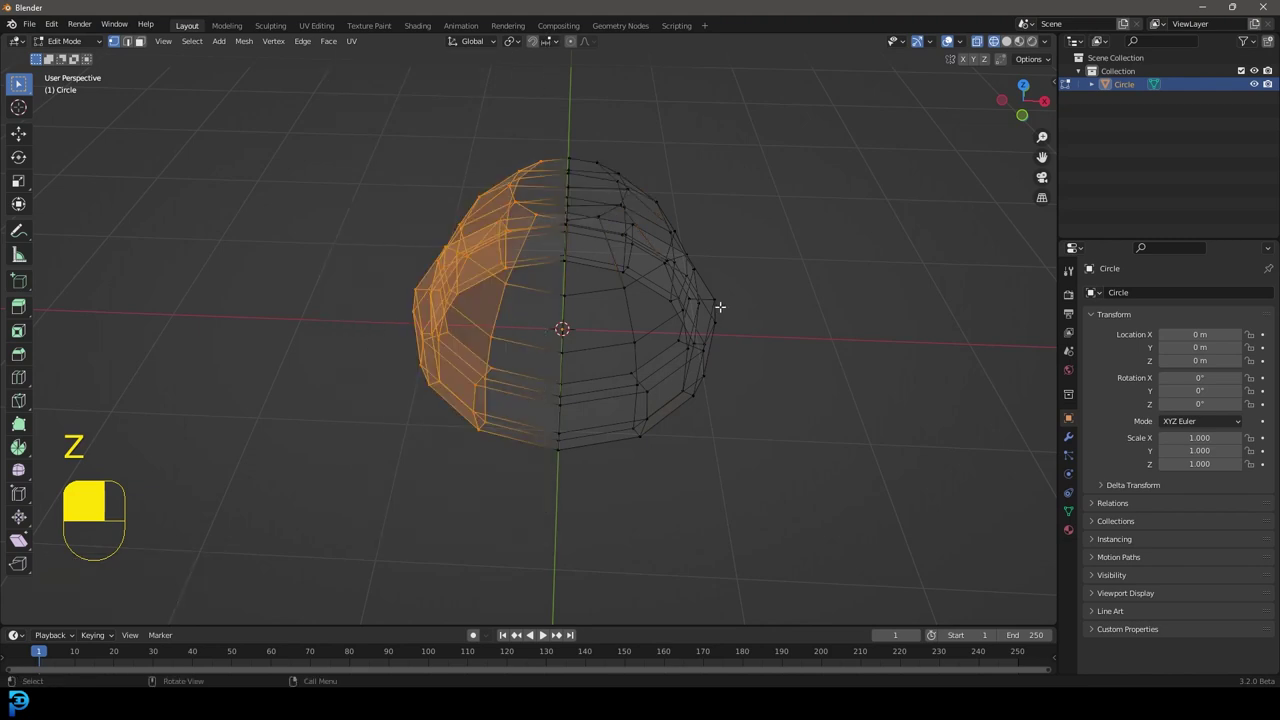
middle_drag(720, 307, 717, 265)
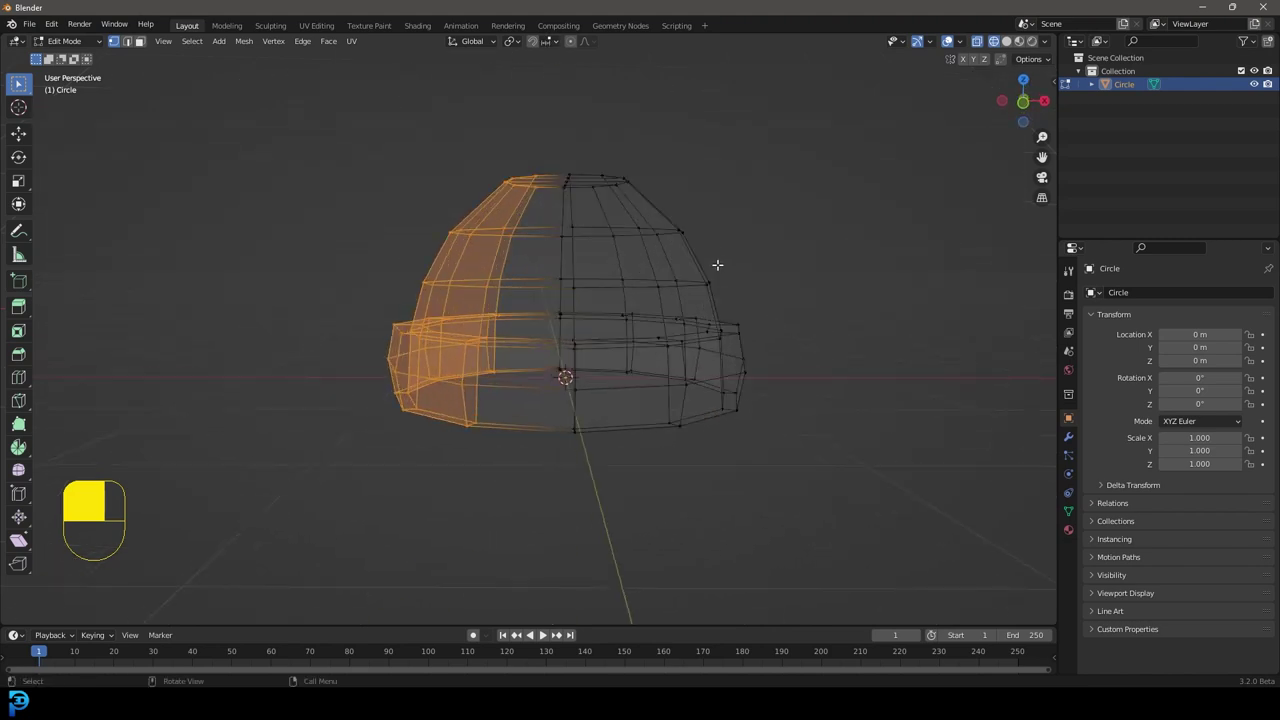
key(KP_1)
middle_drag(654, 200, 586, 216)
key(z)
click(617, 245)
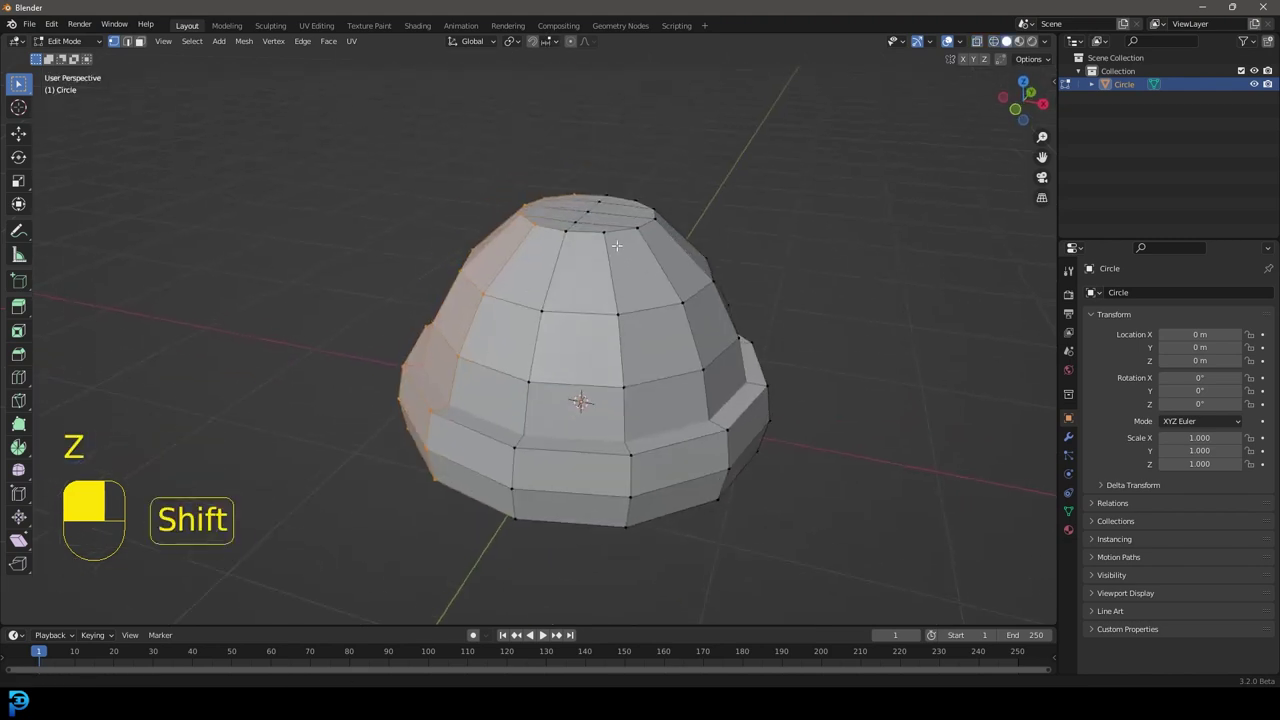
- Select the outer edge loop of the crown cap and lower it about 0.04 m along Z
scroll(640, 212, up, 3)
key(alt+a)
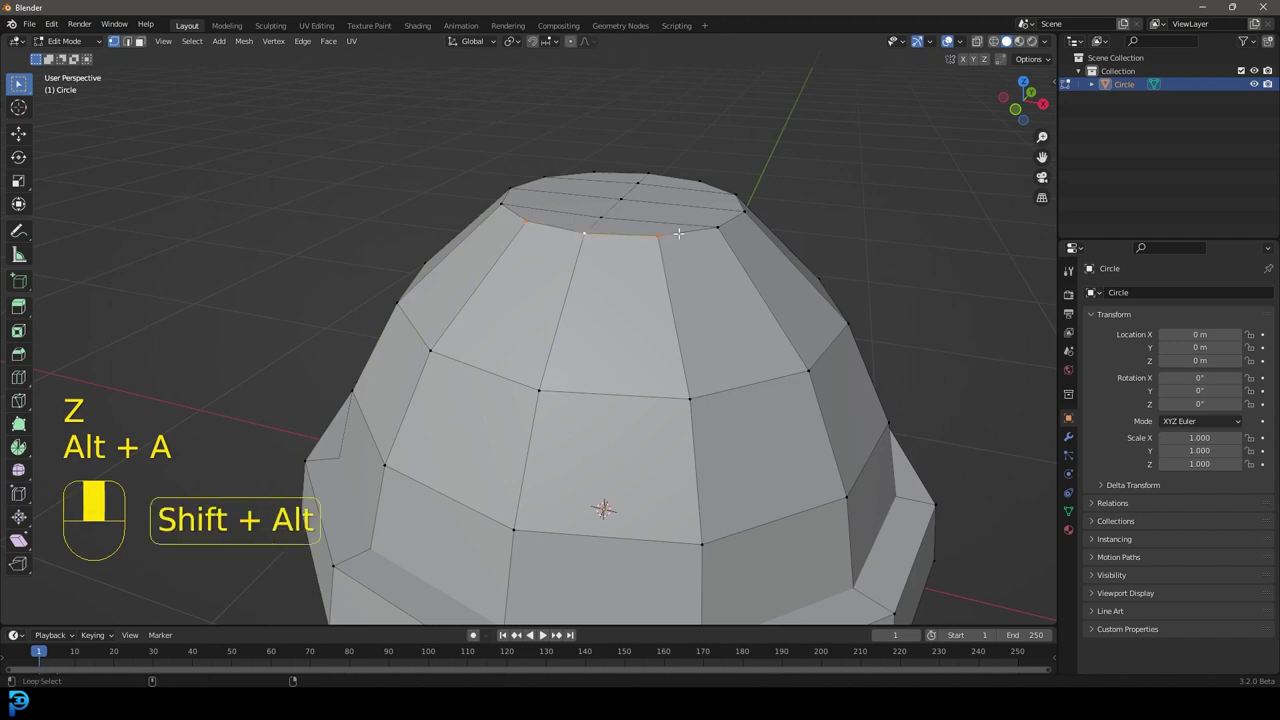
alt+shift+click(731, 218)
alt+shift+click(695, 185)
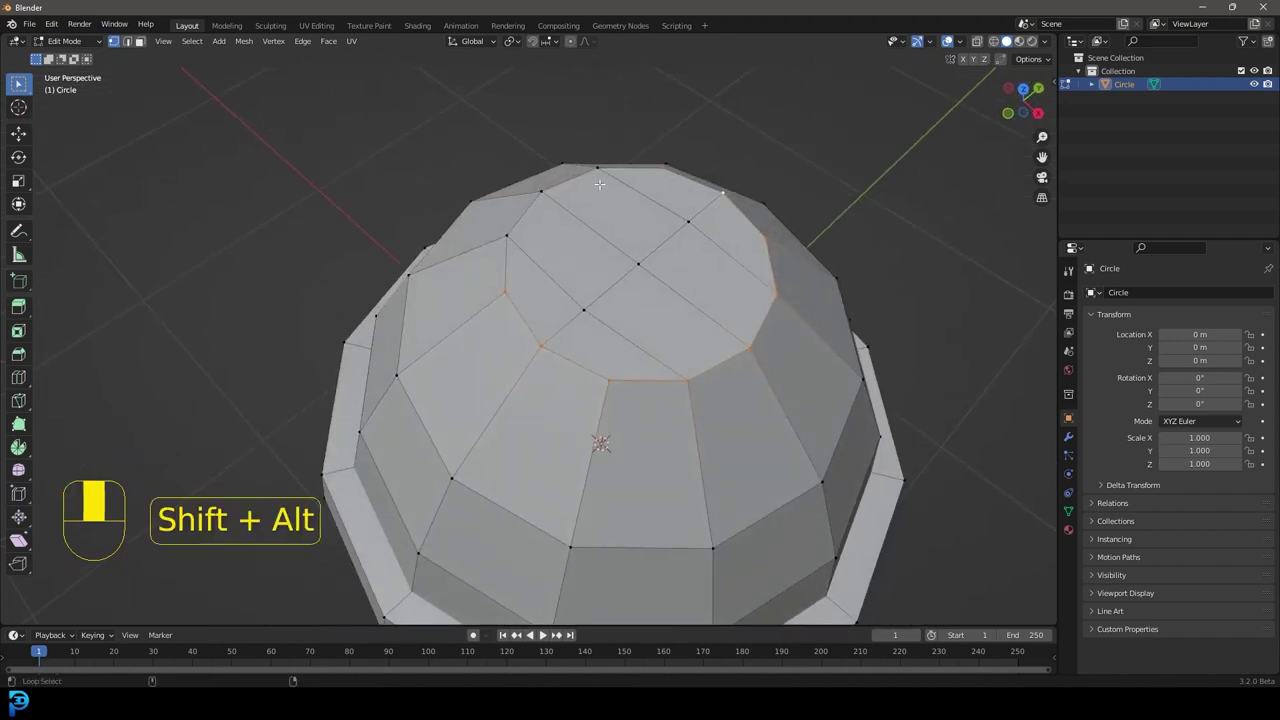
middle_drag(561, 188, 837, 308)
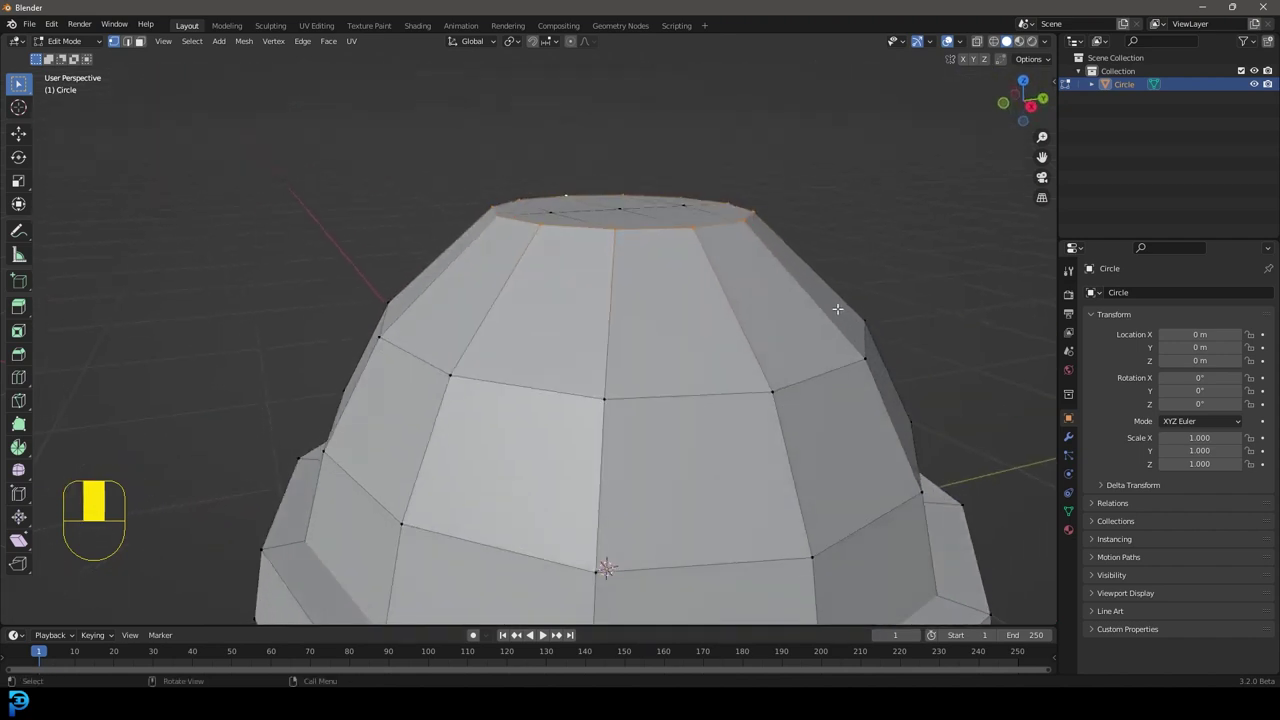
key(g)
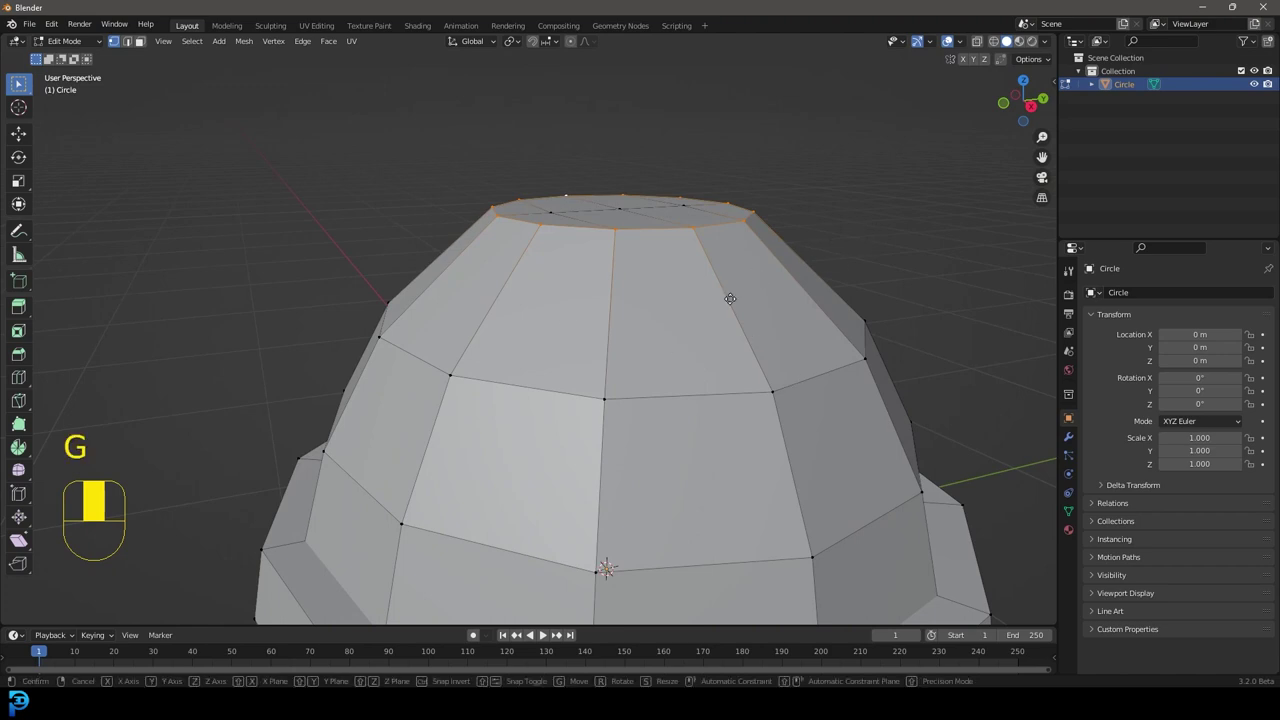
key(z)
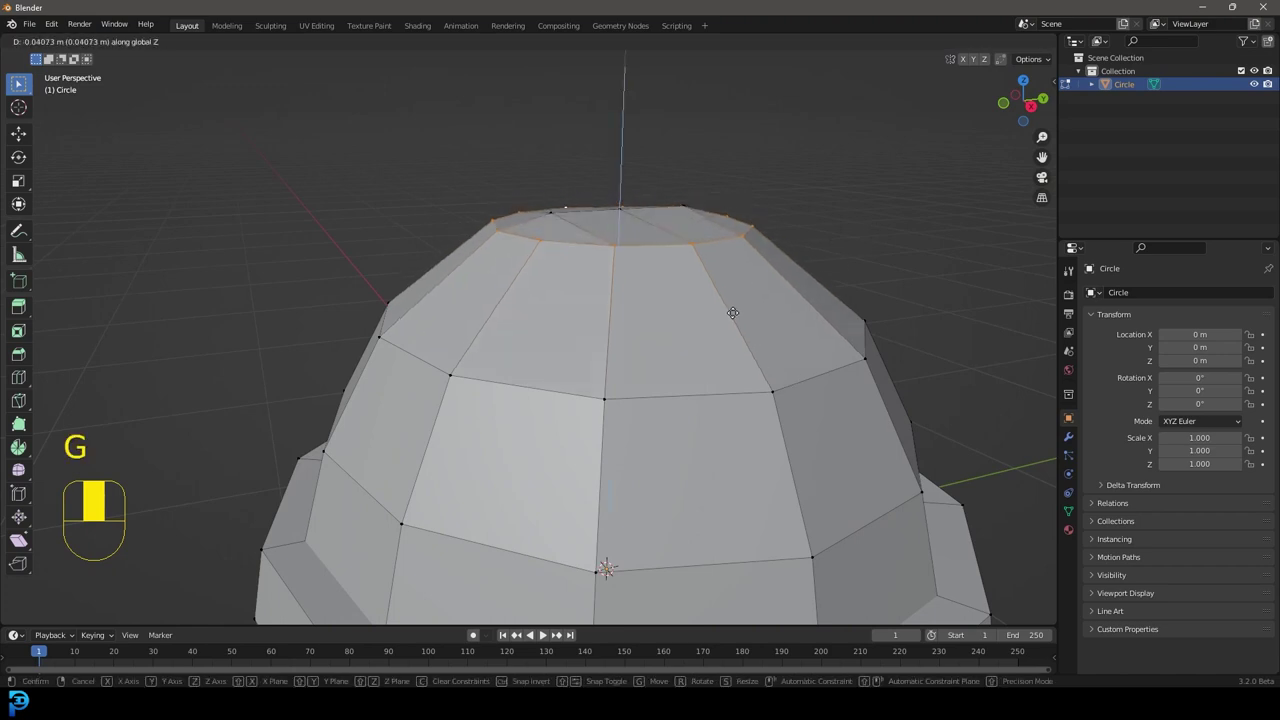
click(734, 309)
- Switch to Object Mode and view the whole beanie shape
scroll(791, 303, down, 4)
middle_drag(791, 303, 762, 328)
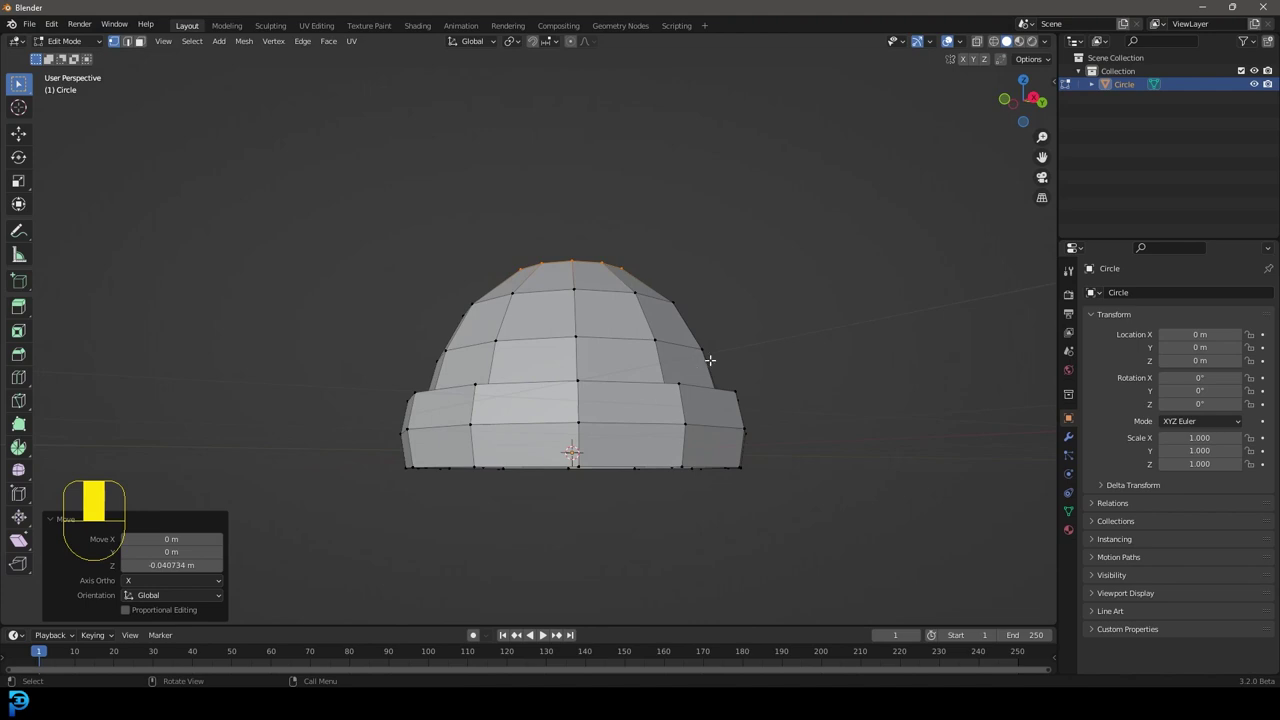
key(Tab)
middle_drag(709, 360, 791, 386)
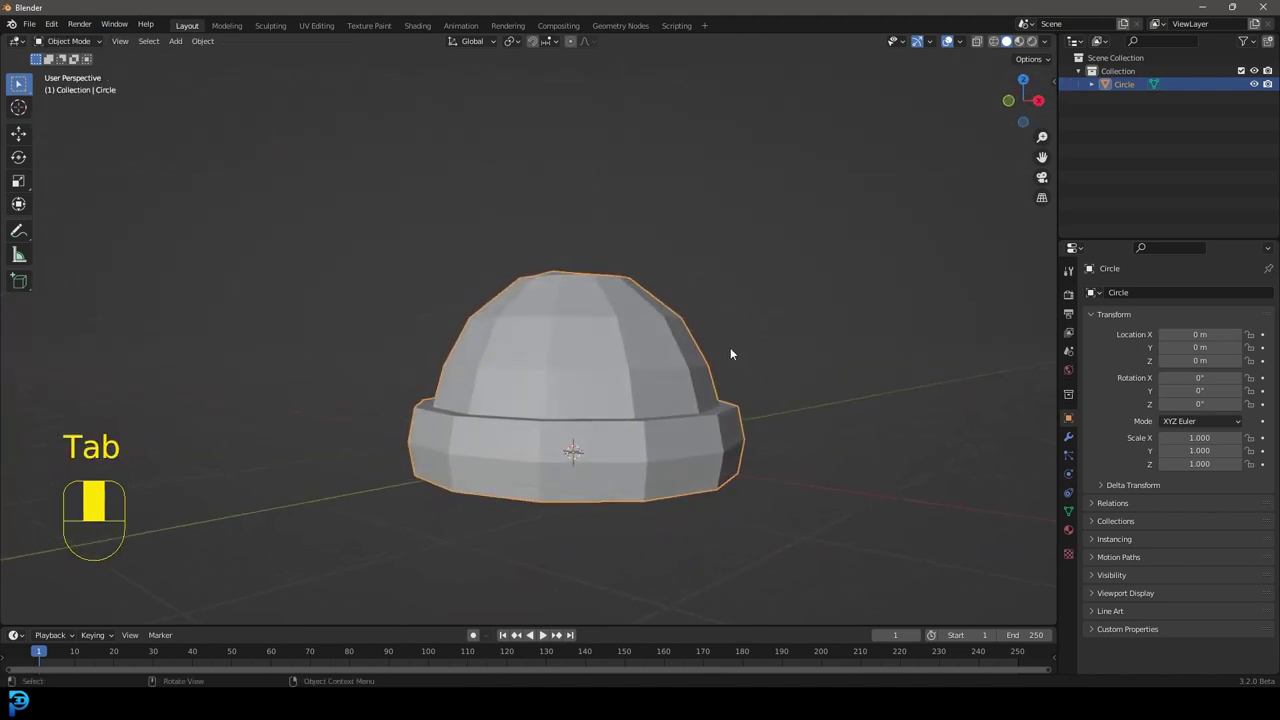
- Shade the beanie smooth
middle_drag(730, 354, 592, 270)
right_click(588, 264)
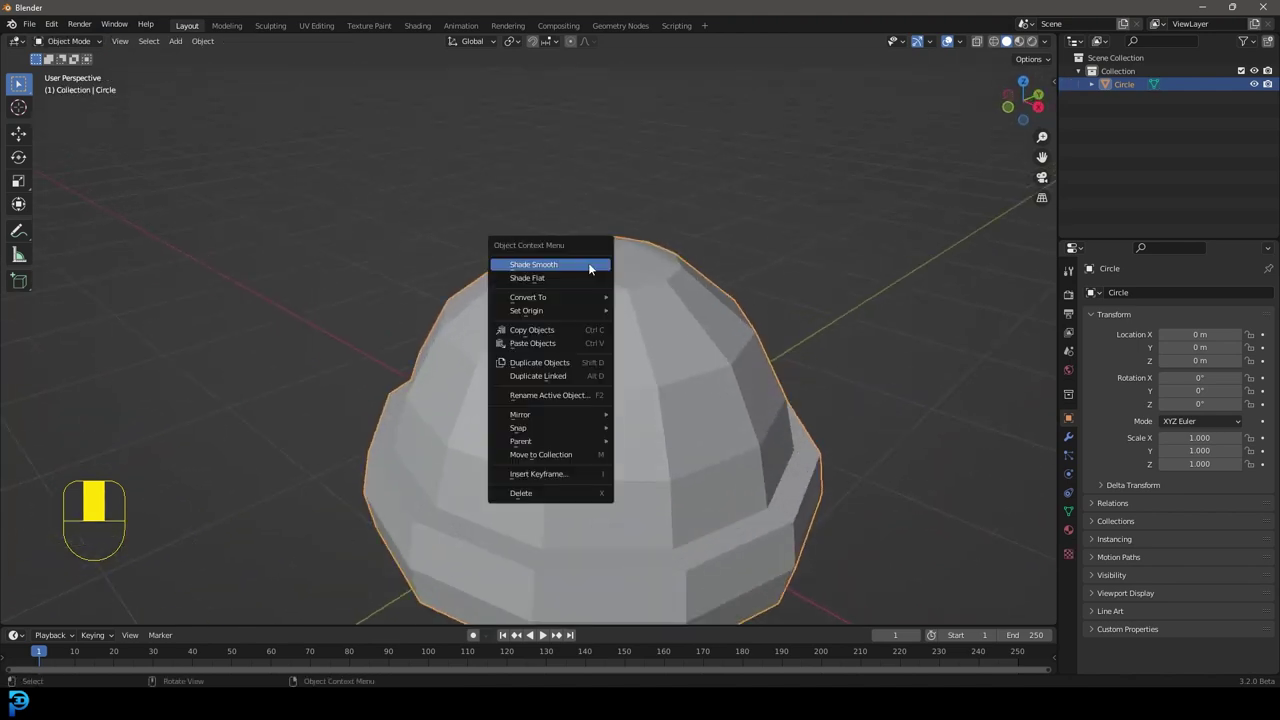
click(510, 266)
middle_drag(763, 286, 708, 371)
scroll(708, 371, up, 3)
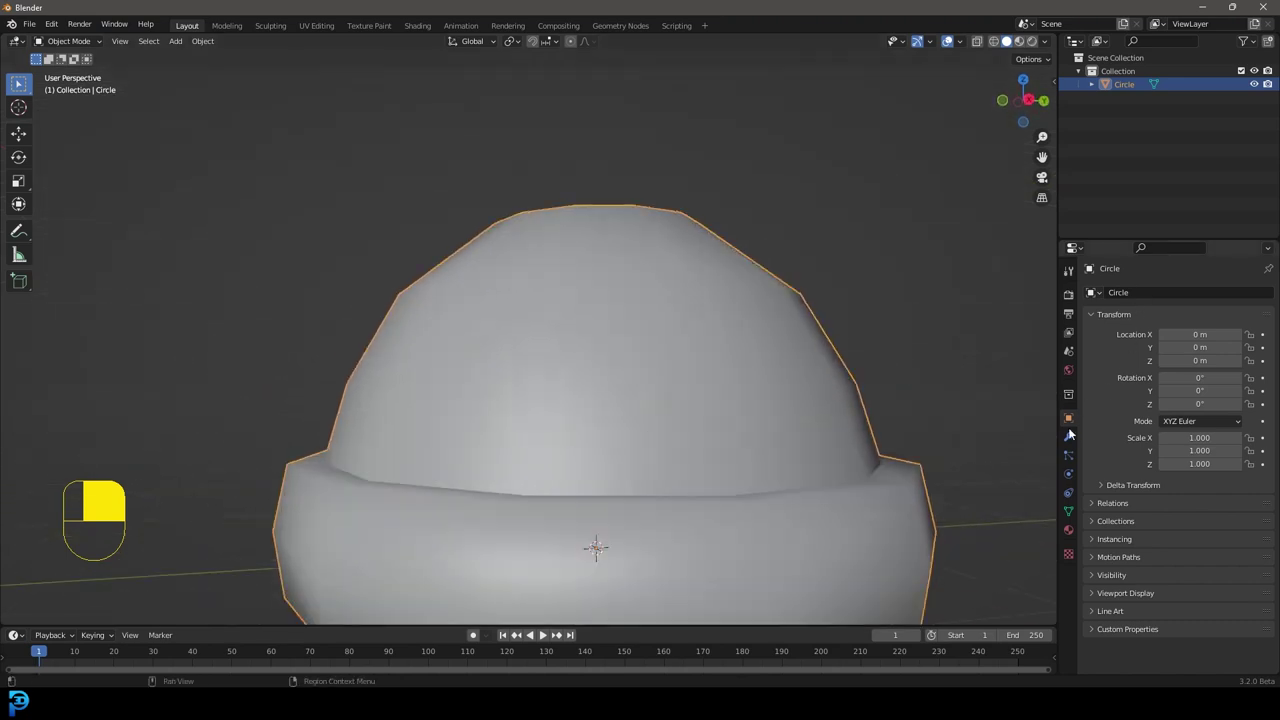
- Add a Subdivision Surface modifier to the beanie
click(1068, 436)
click(1128, 291)
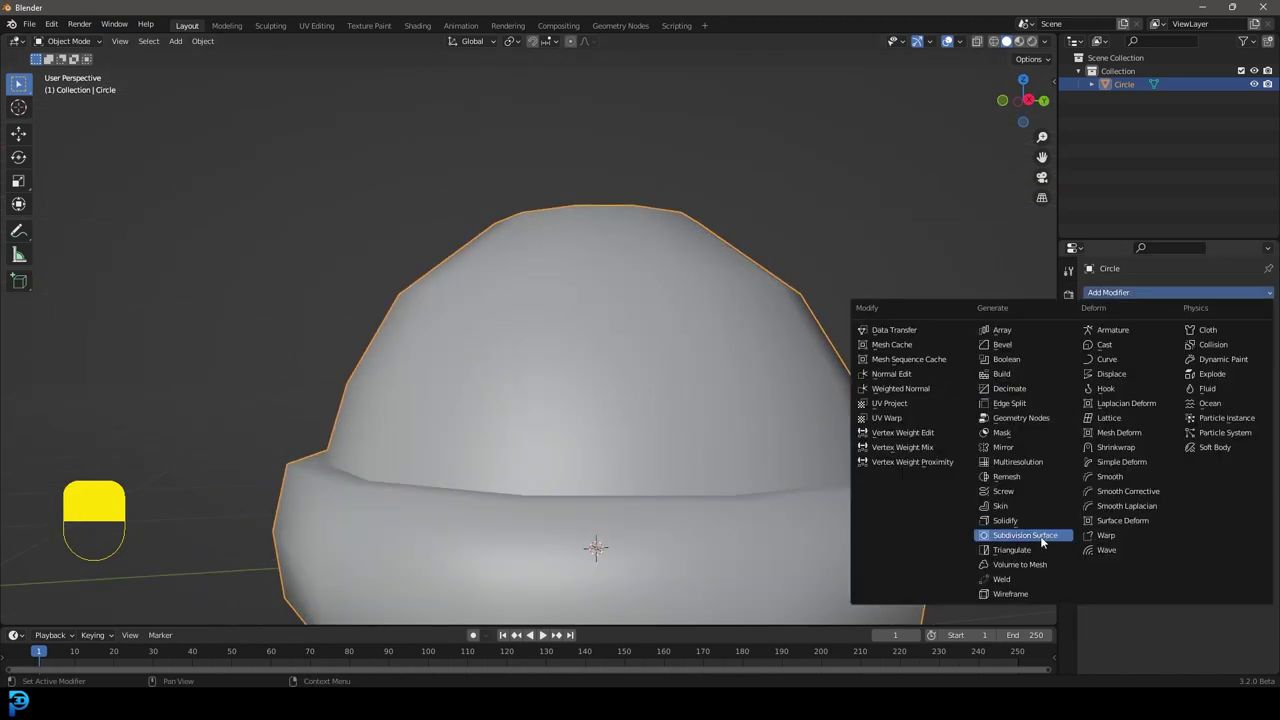
click(1025, 535)
scroll(652, 318, down, 3)
scroll(656, 319, up, 1)
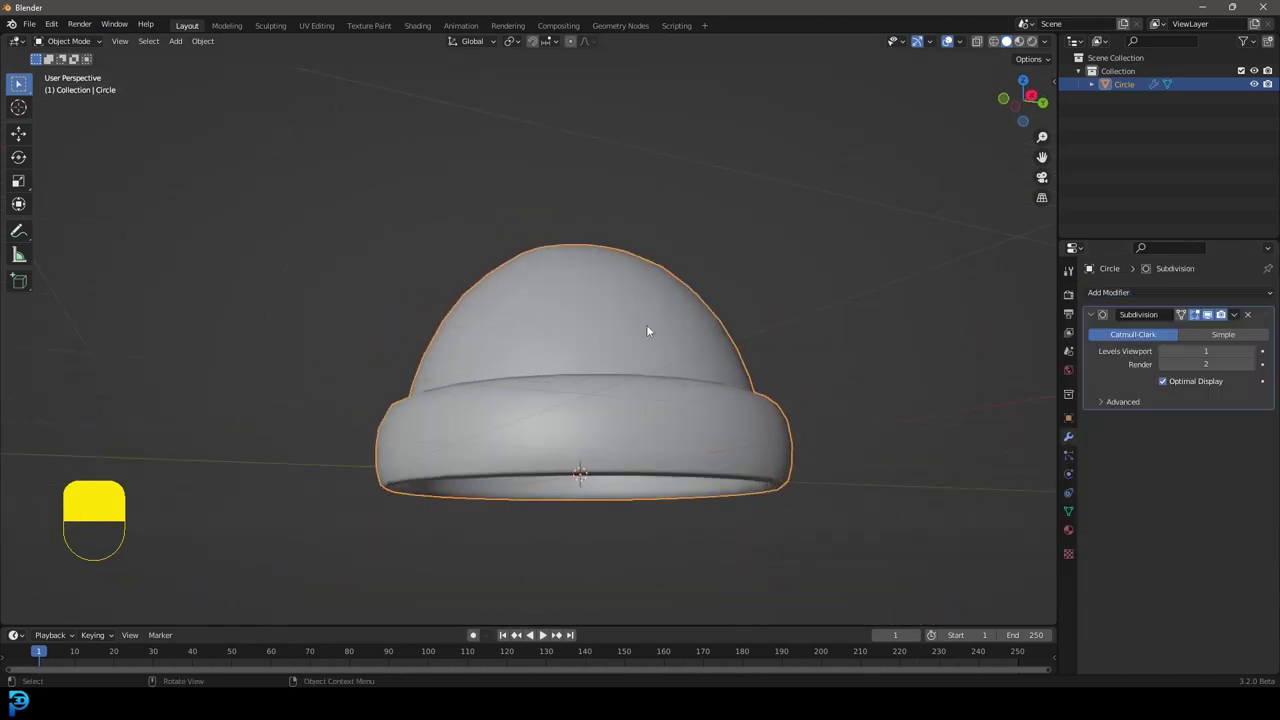
- Try enlarging the dome's horizontal edge ring just above the brim in a wireframe front view
key(Tab)
key(KP_1)
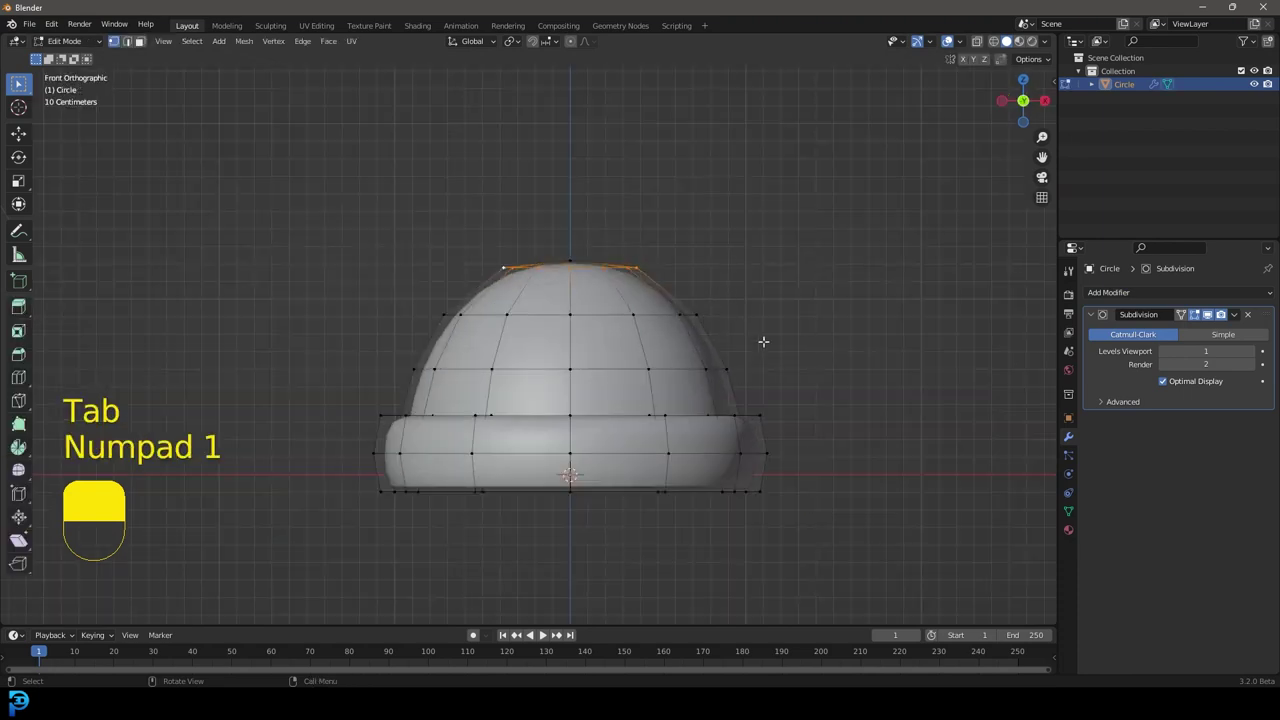
key(z)
drag(360, 386, 789, 326)
key(s)
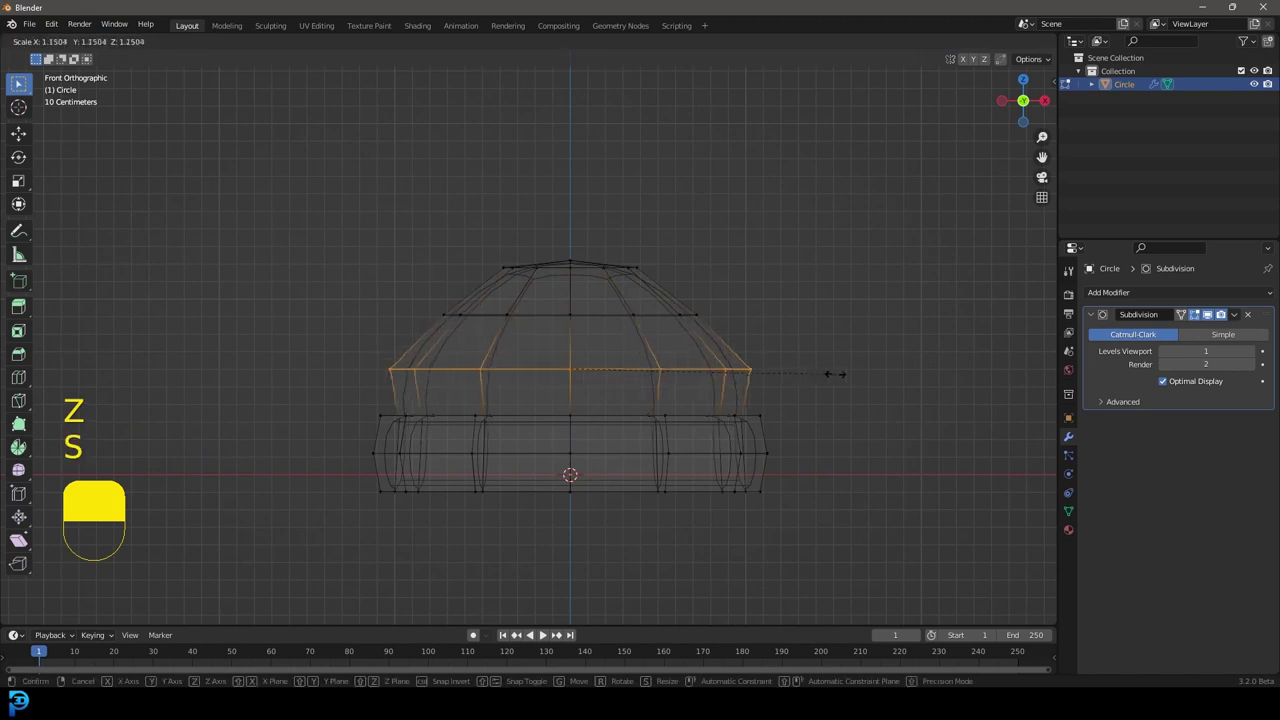
right_click(839, 374)
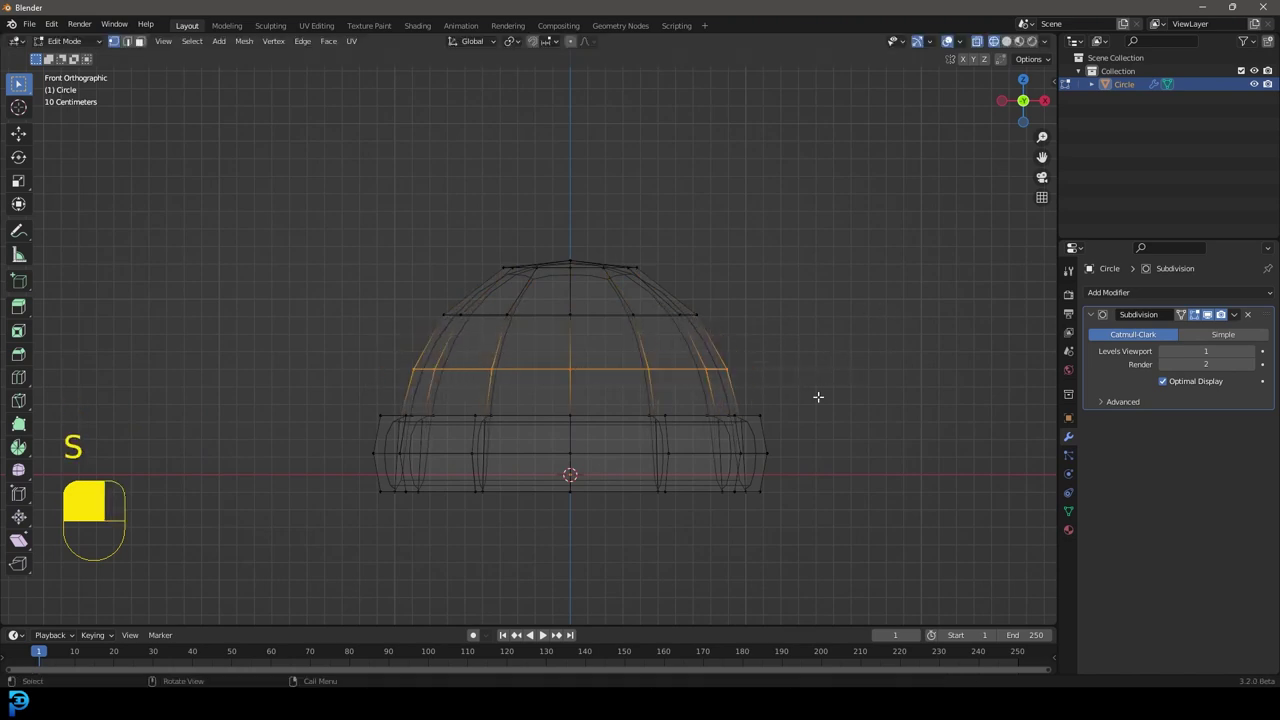
- Apply the Subdivision modifier and select part of the denser dome mesh in wireframe
key(Tab)
click(1234, 314)
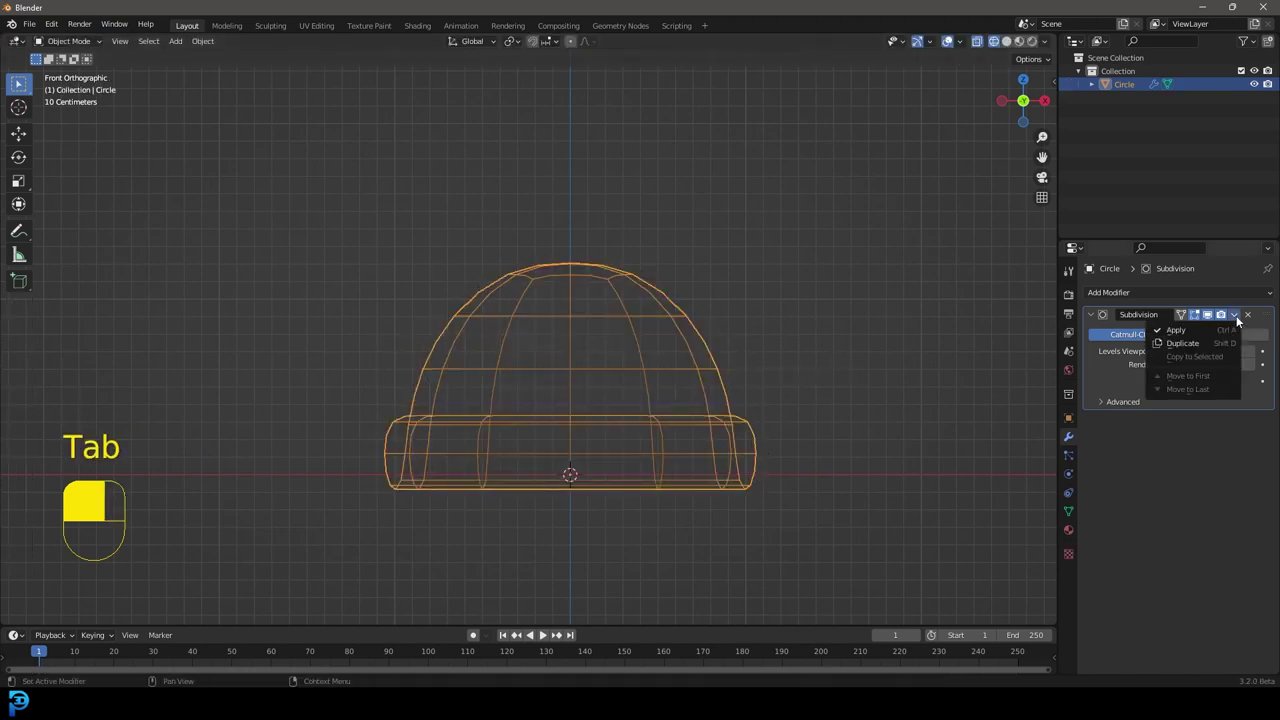
click(1180, 330)
key(Tab)
key(z)
click(553, 333)
drag(788, 388, 698, 301)
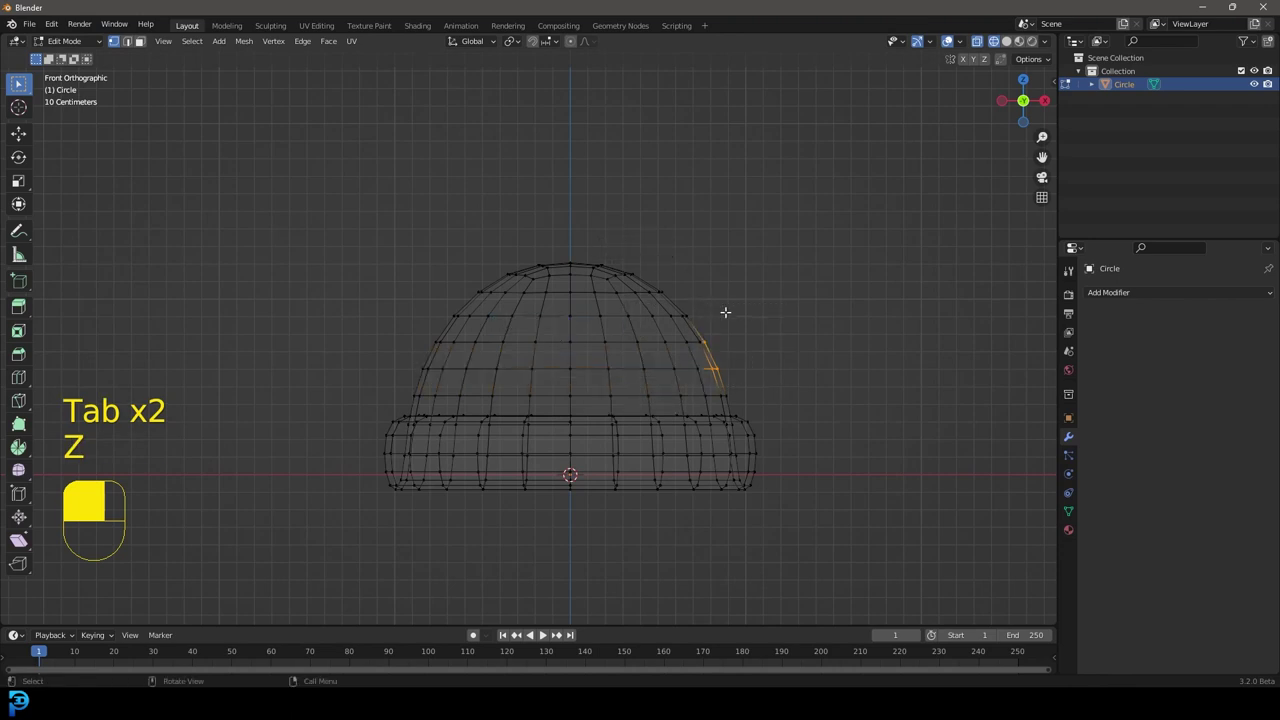
- Undo applying the Subdivision modifier and return to solid shading in Object Mode
key(Tab)
key(ctrl+z)
key(ctrl+z)
key(ctrl+z)
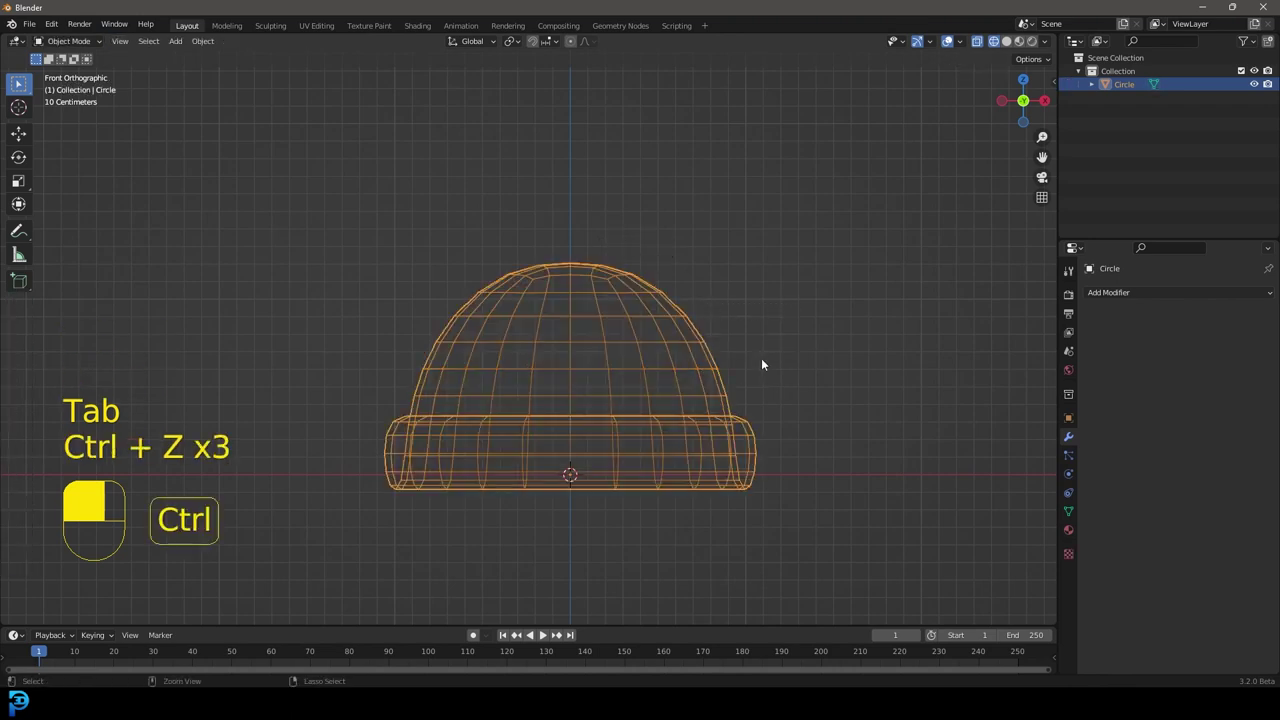
key(ctrl+z)
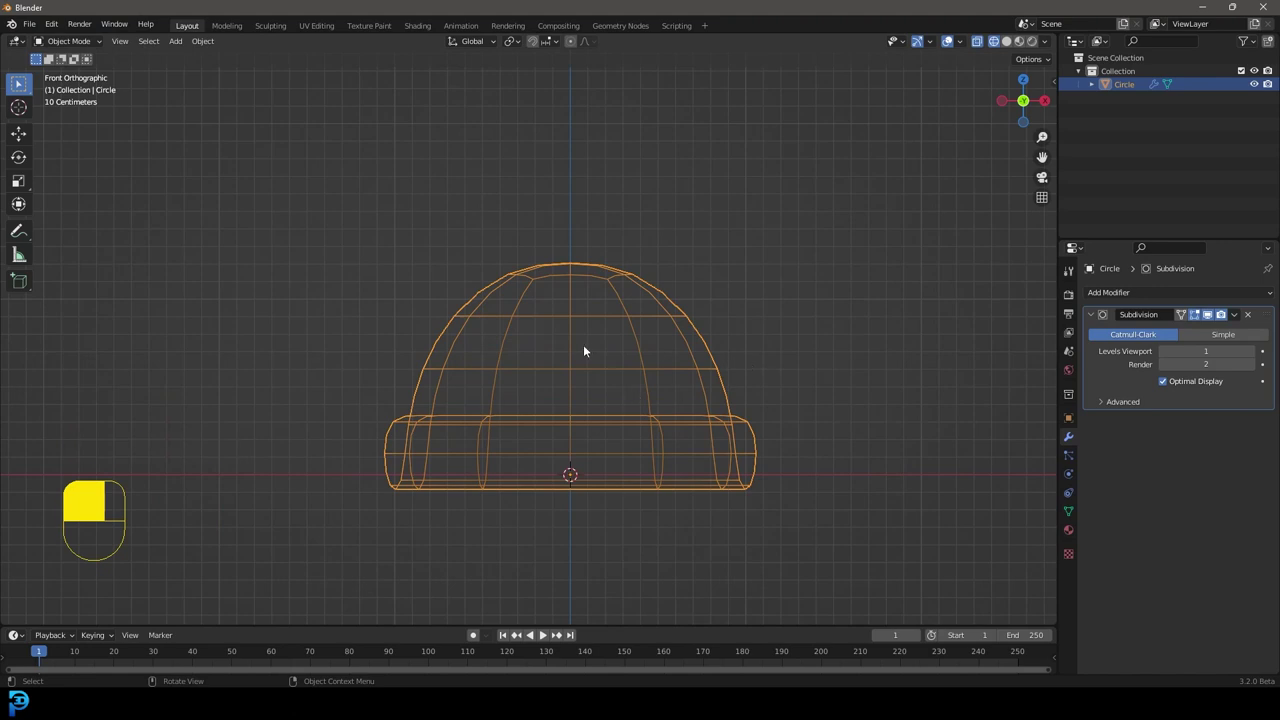
key(z)
click(809, 340)
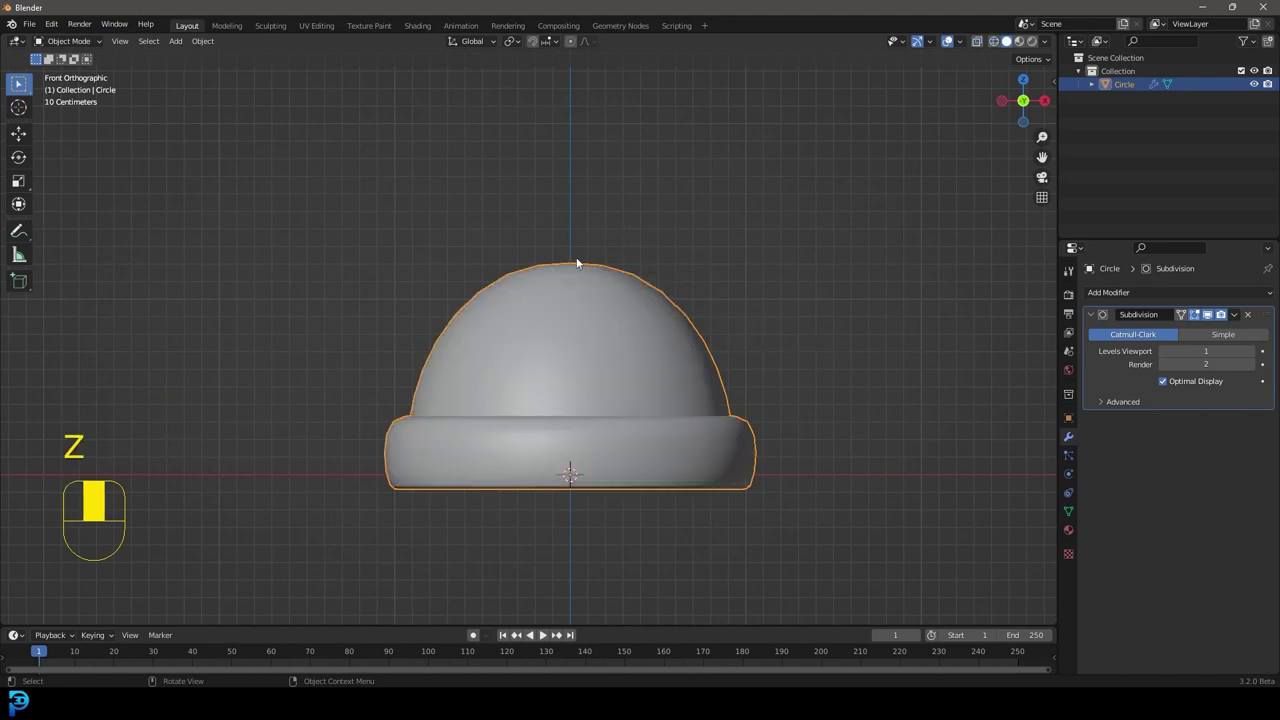
scroll(603, 322, up, 3)
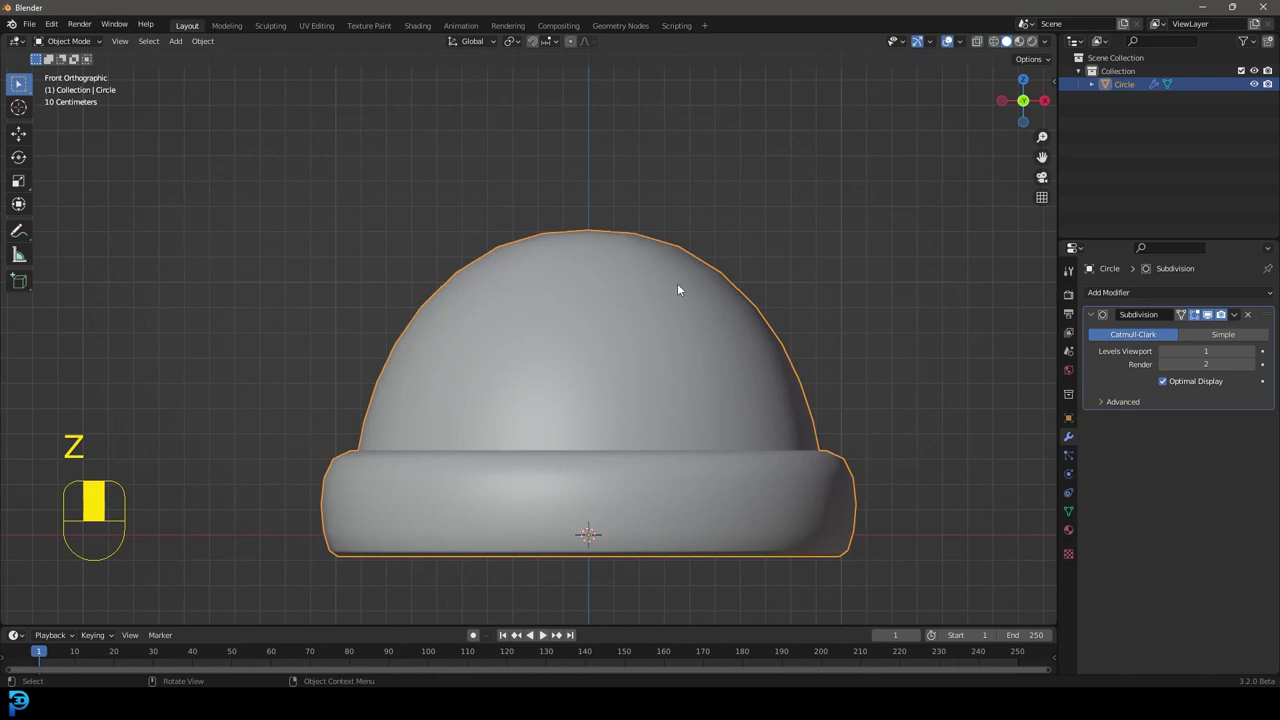
- Select the vertical centre edge loop running over the whole beanie and bevel it with 2 segments and a width of about 0.059 m
key(Tab)
key(alt+a)
middle_drag(610, 260, 609, 279)
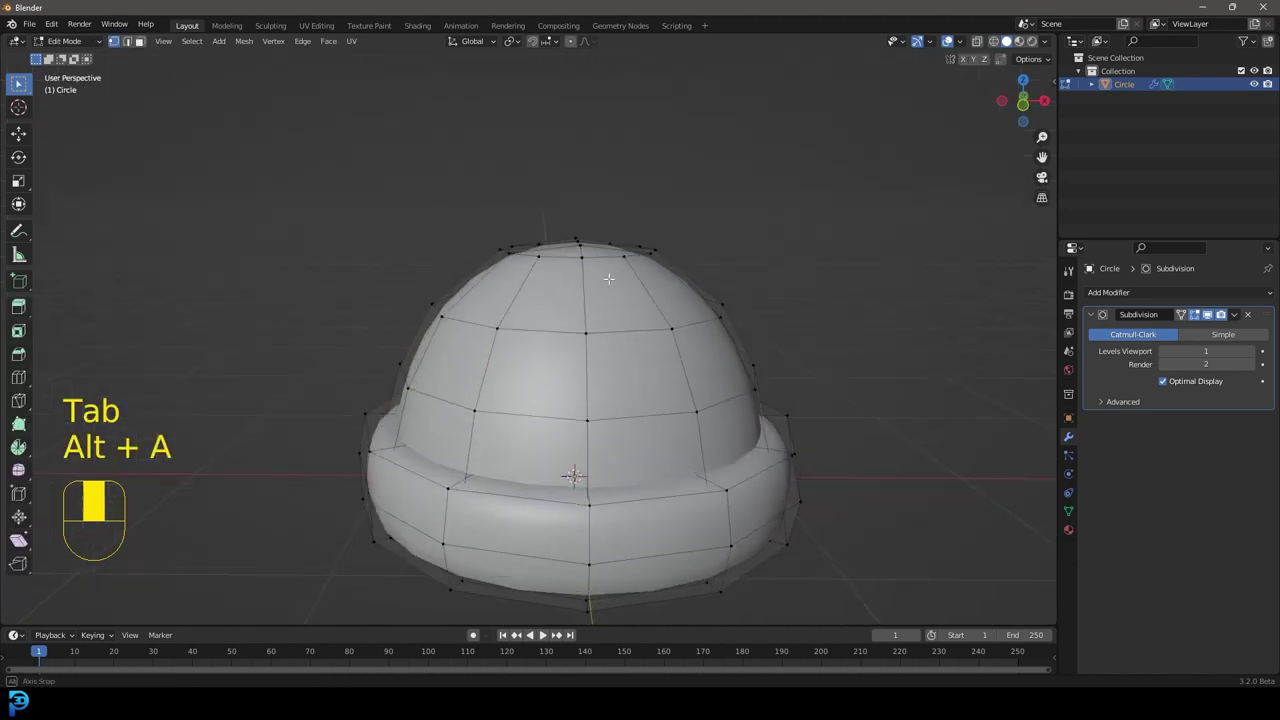
key(KP_1)
scroll(600, 331, up, 2)
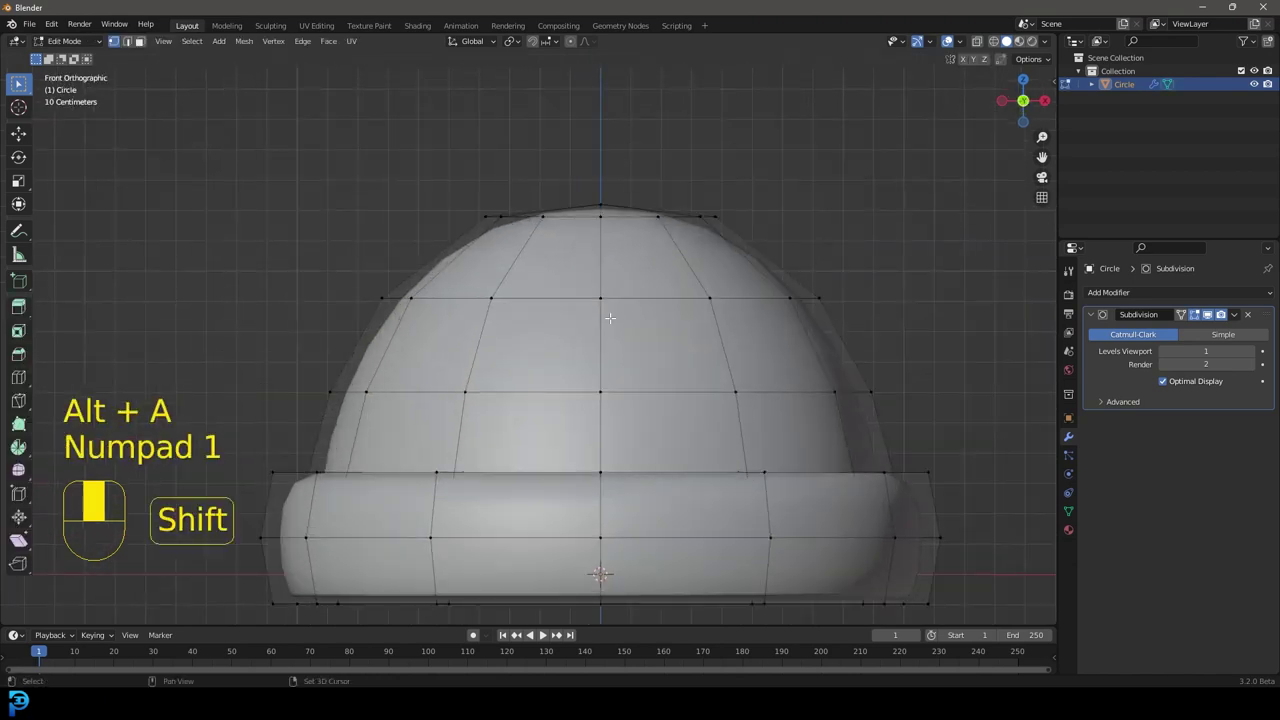
alt+shift+click(600, 331)
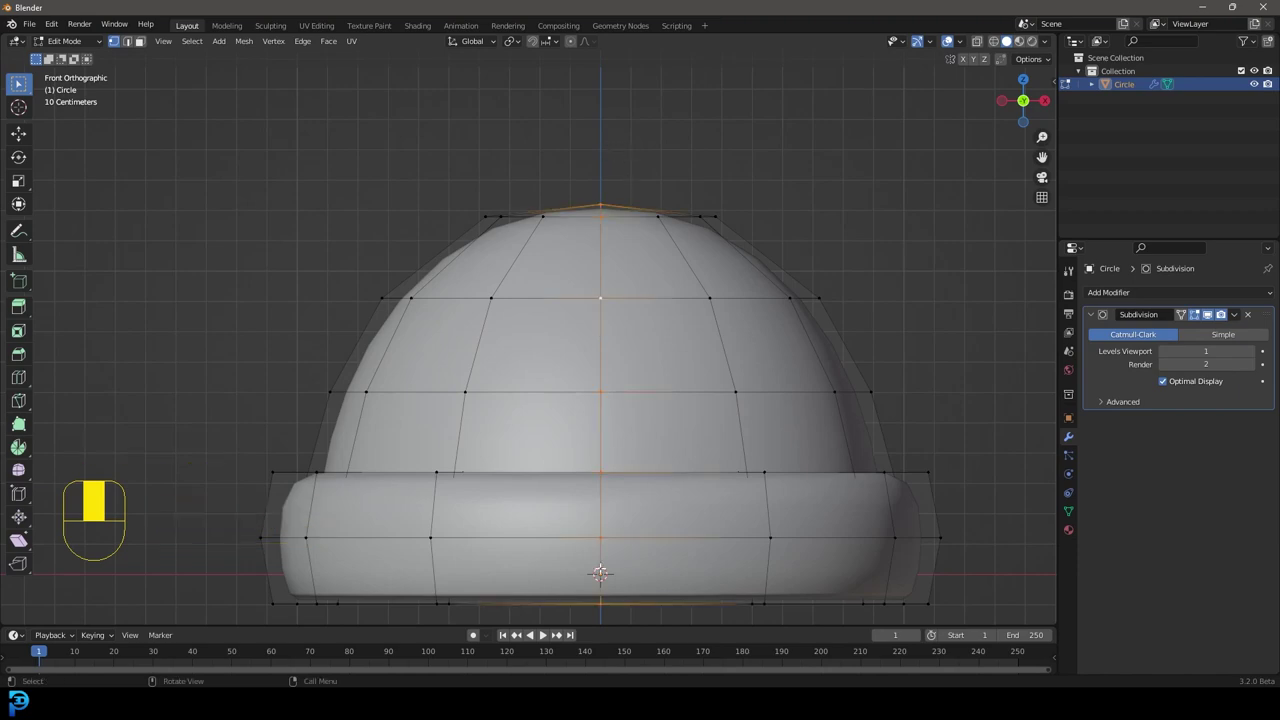
middle_drag(600, 331, 801, 442)
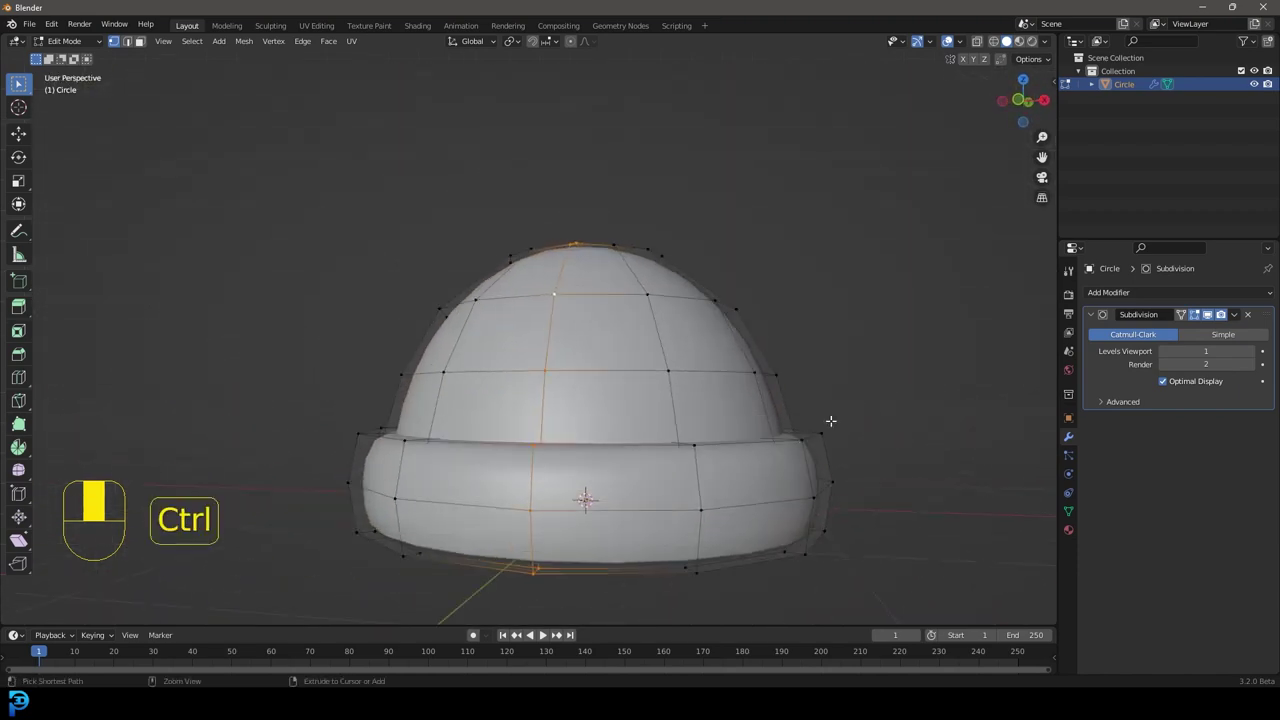
key(ctrl+b)
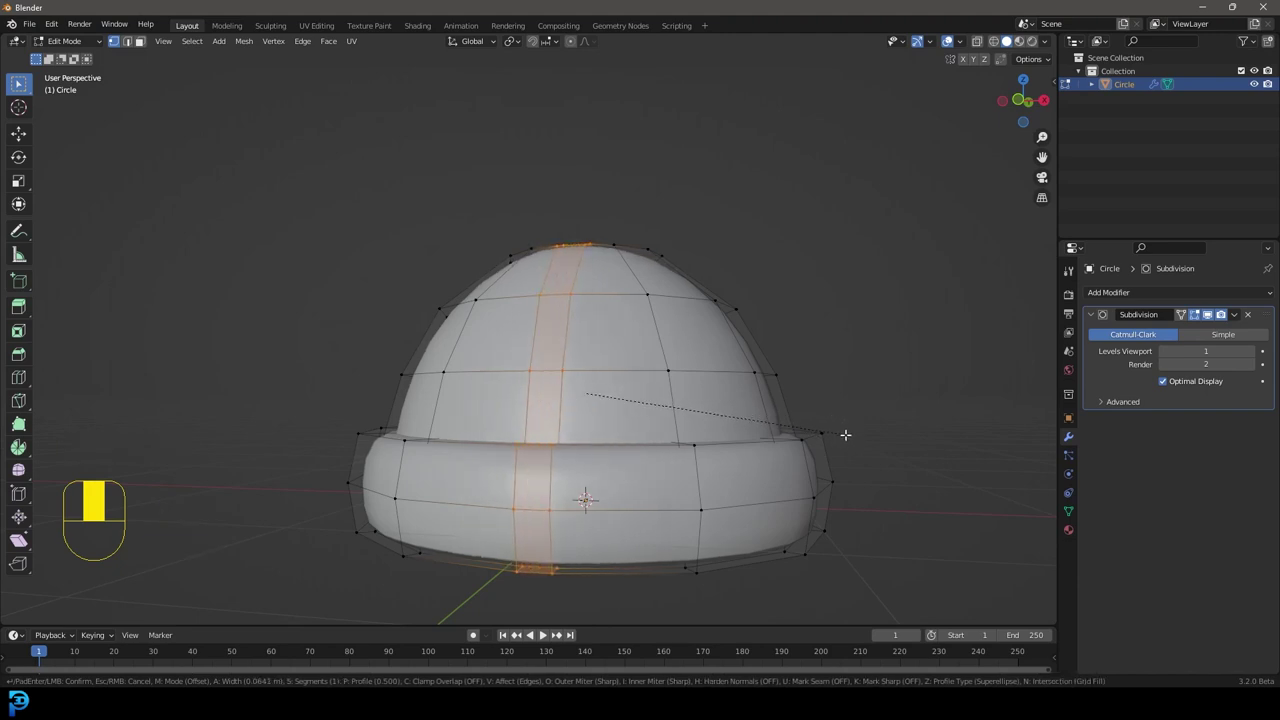
scroll(845, 434, up, 1)
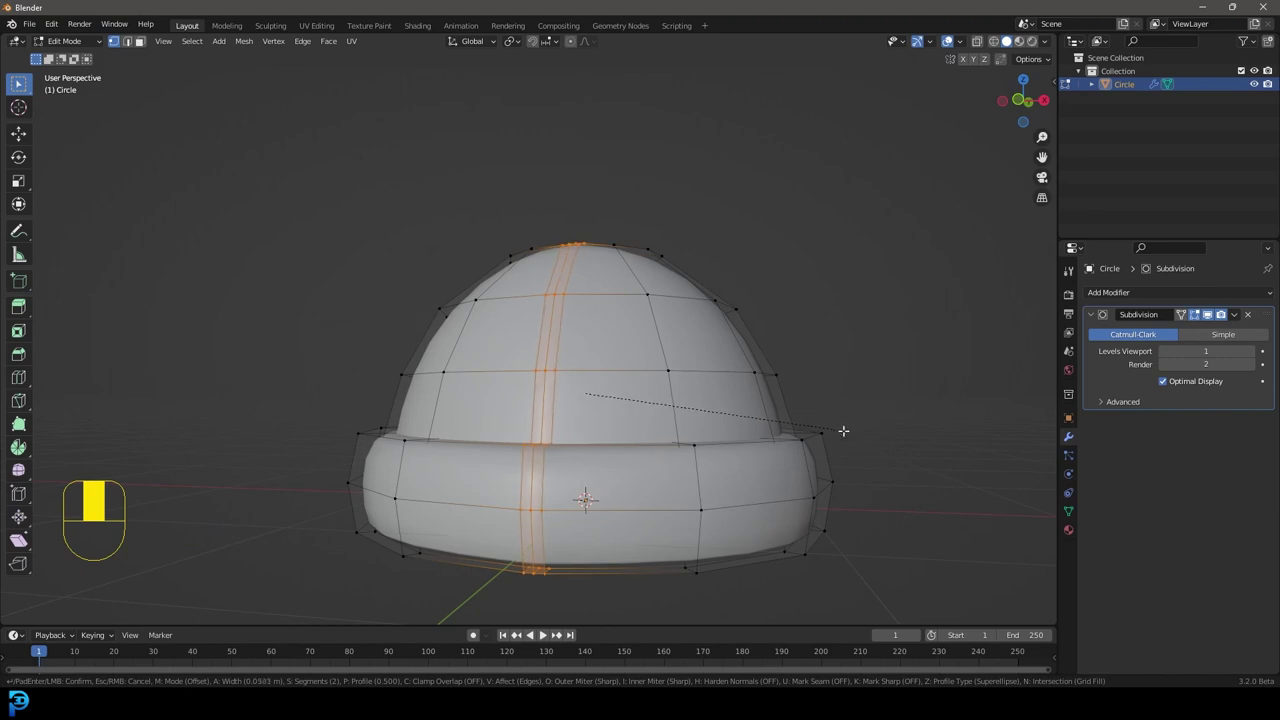
click(845, 433)
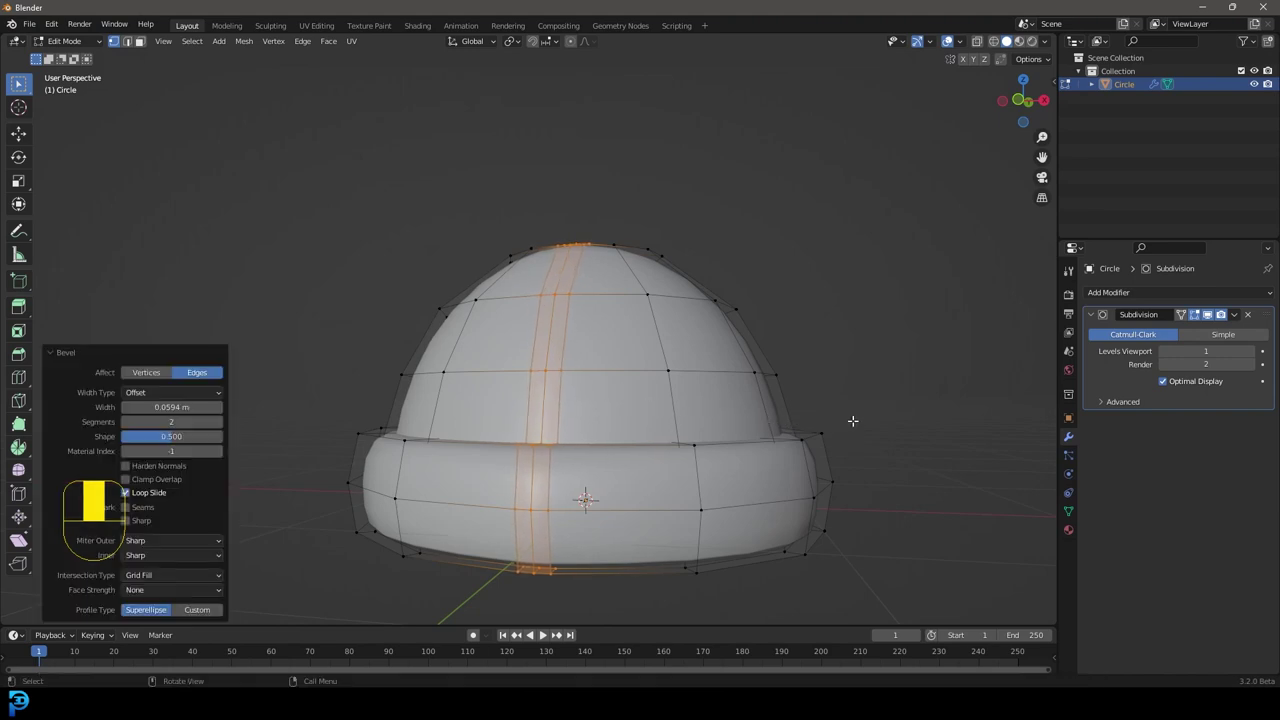
- Reduce the selection to the bevel's middle loop and Shrink/Fatten it with an offset of 0.0472 m to form a groove in the dome
middle_drag(851, 423, 498, 247)
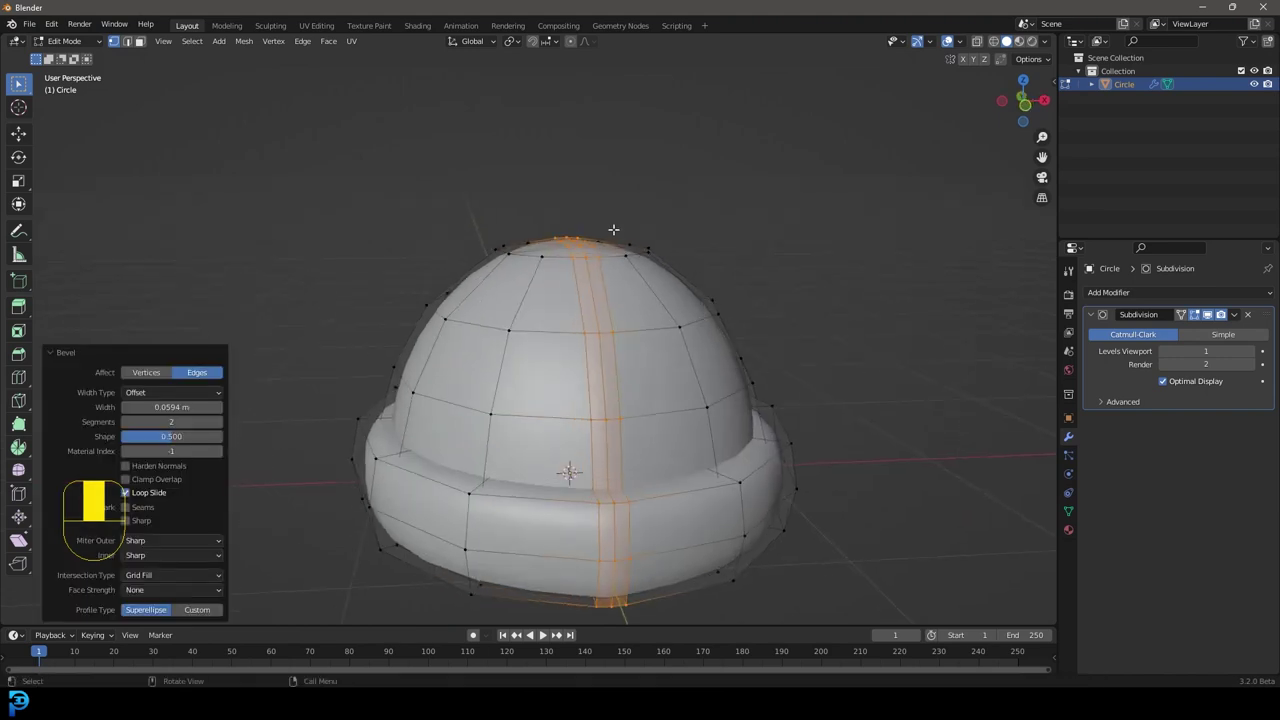
key(ctrl)
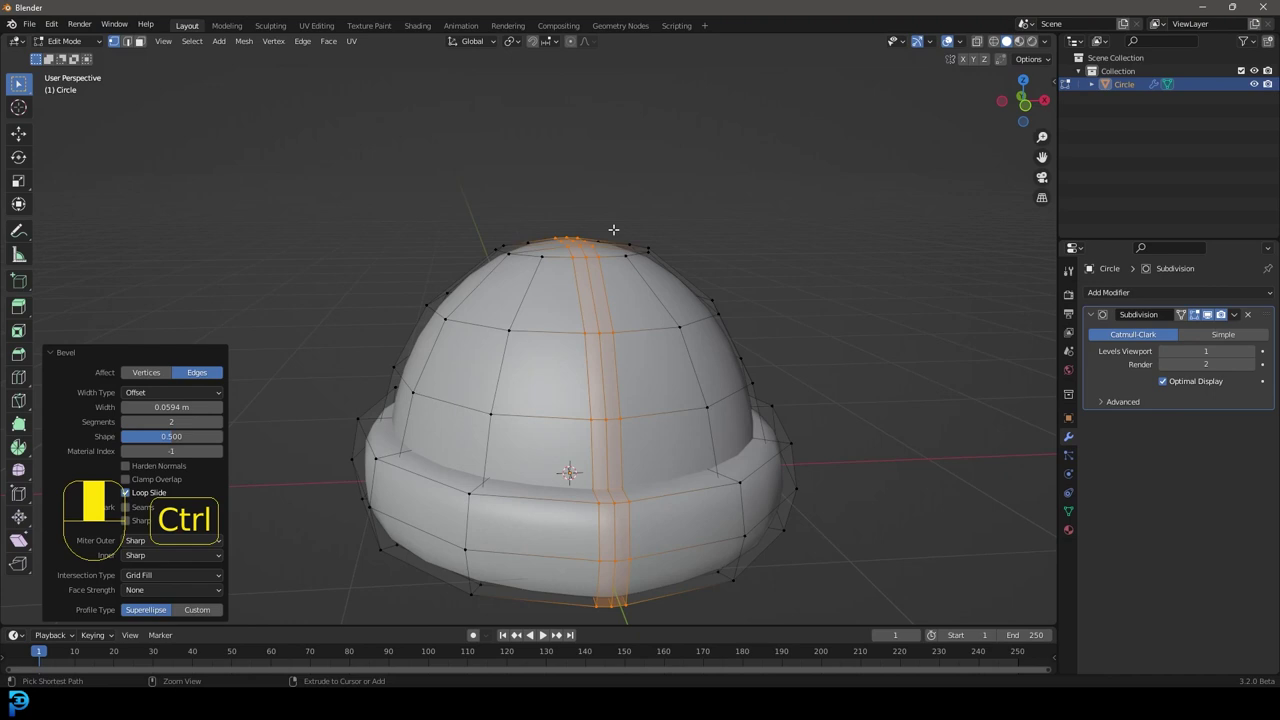
key(ctrl+KP_Subtract)
middle_drag(496, 316, 645, 260)
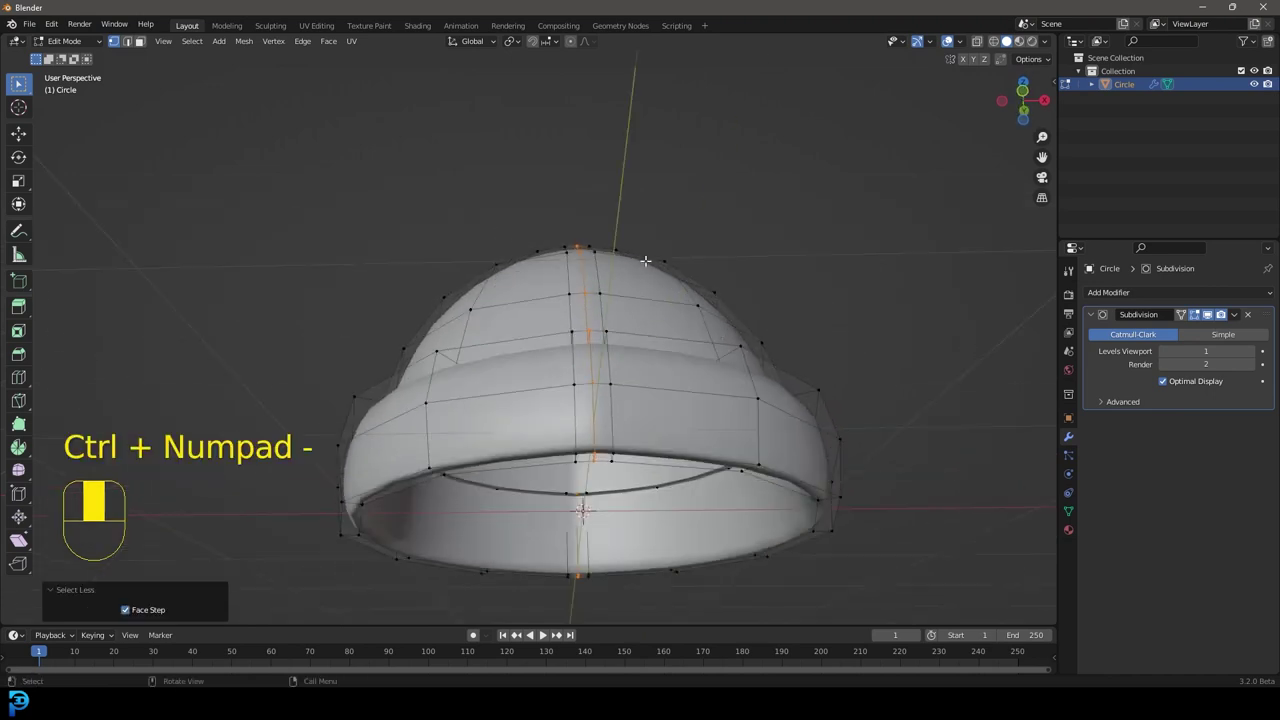
middle_drag(711, 284, 829, 400)
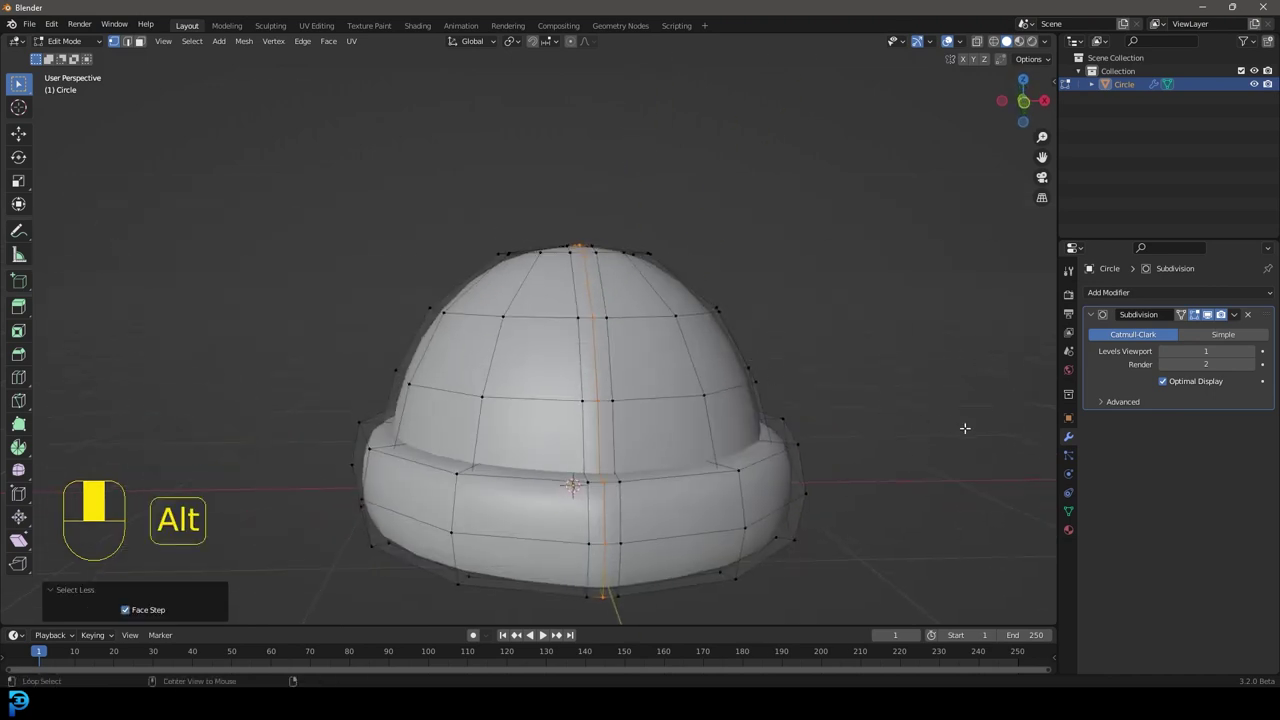
key(alt+s)
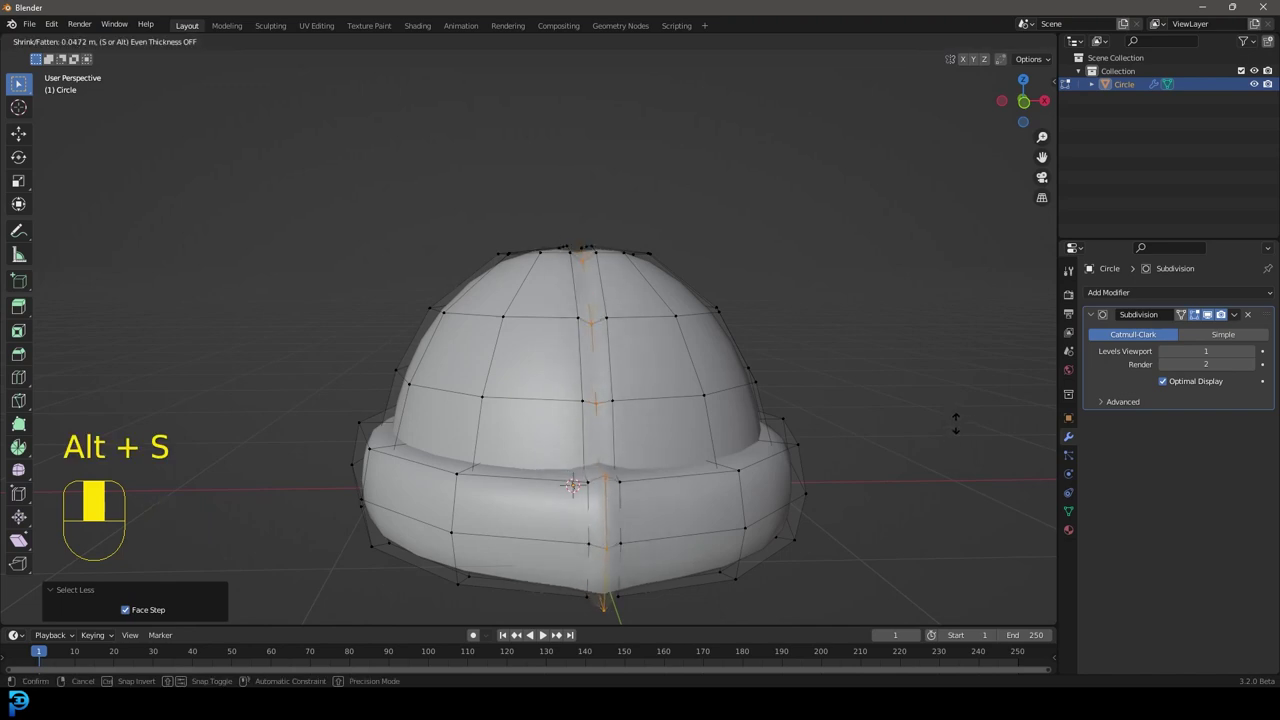
click(955, 423)
- Select the seam's middle vertices on the front brim and pull them inward with a Shrink/Fatten offset of about -0.061 m
middle_drag(700, 440, 632, 457)
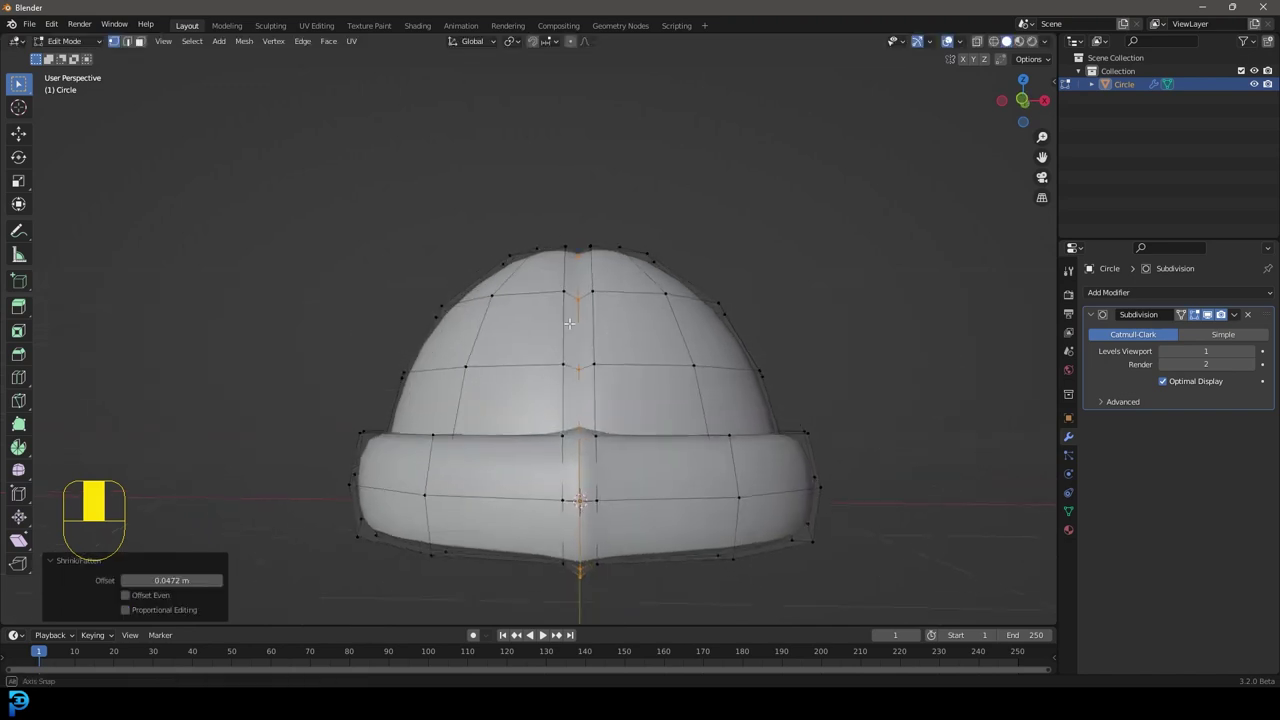
scroll(570, 243, up, 5)
middle_drag(571, 244, 554, 336)
click(554, 334)
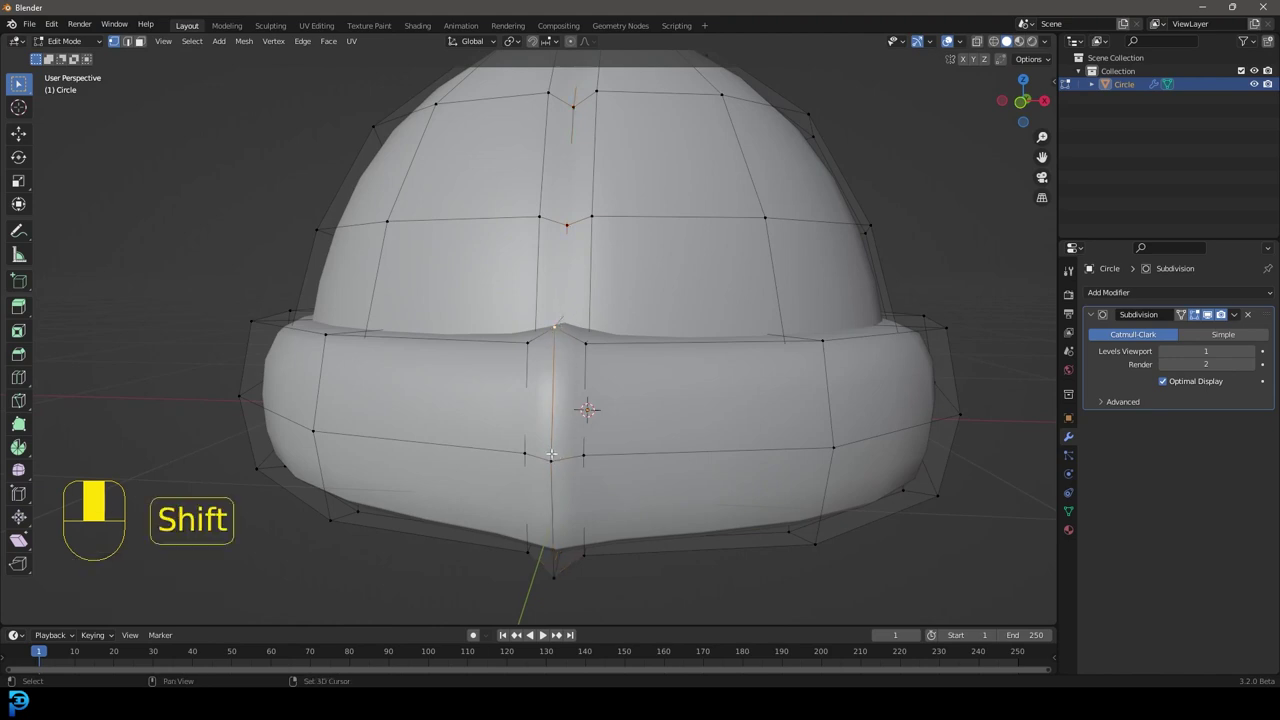
middle_drag(666, 563, 686, 514)
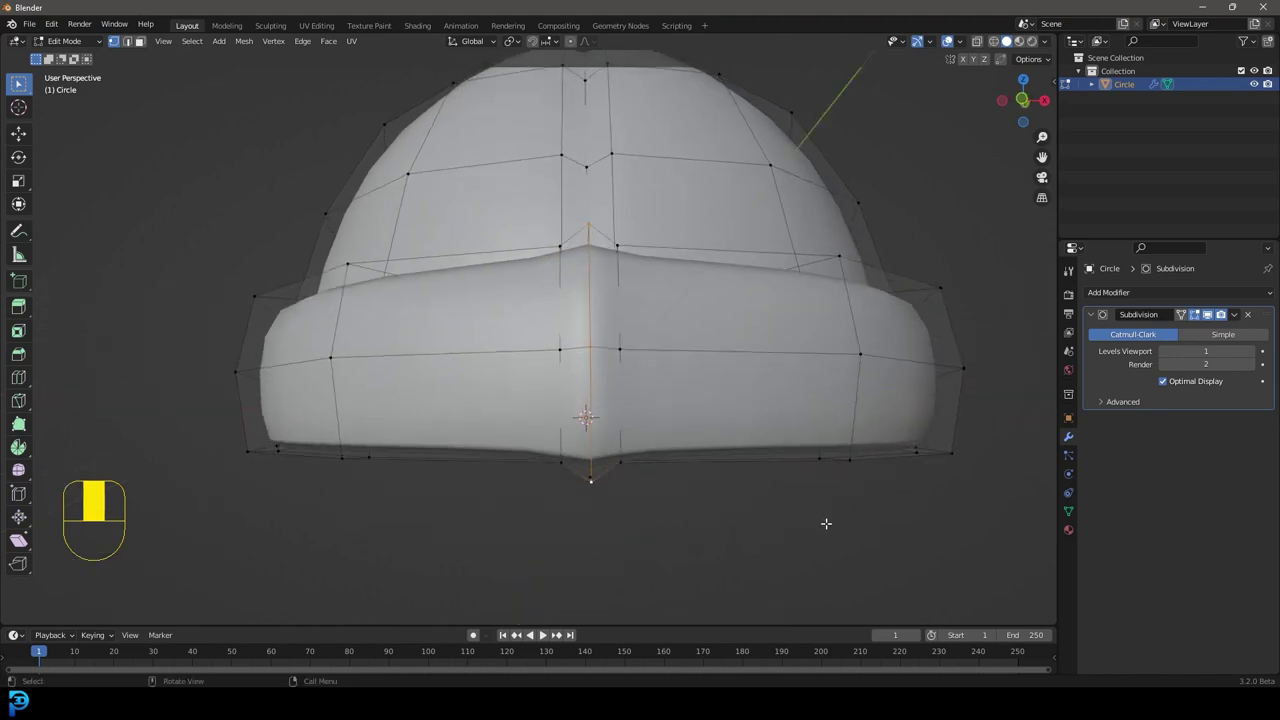
key(alt+s)
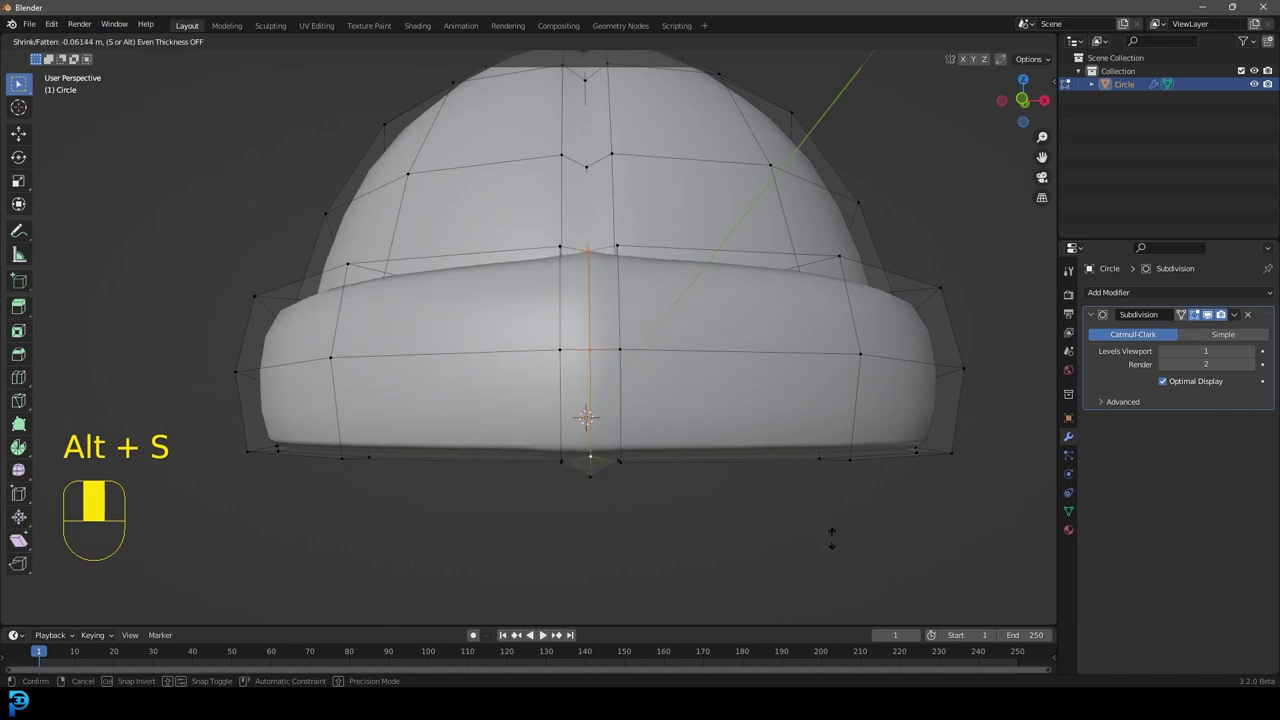
click(832, 538)
- Raise the protruding seam vertex at the bottom of the front brim by about 0.026 m
drag(616, 512, 578, 472)
key(g)
key(z)
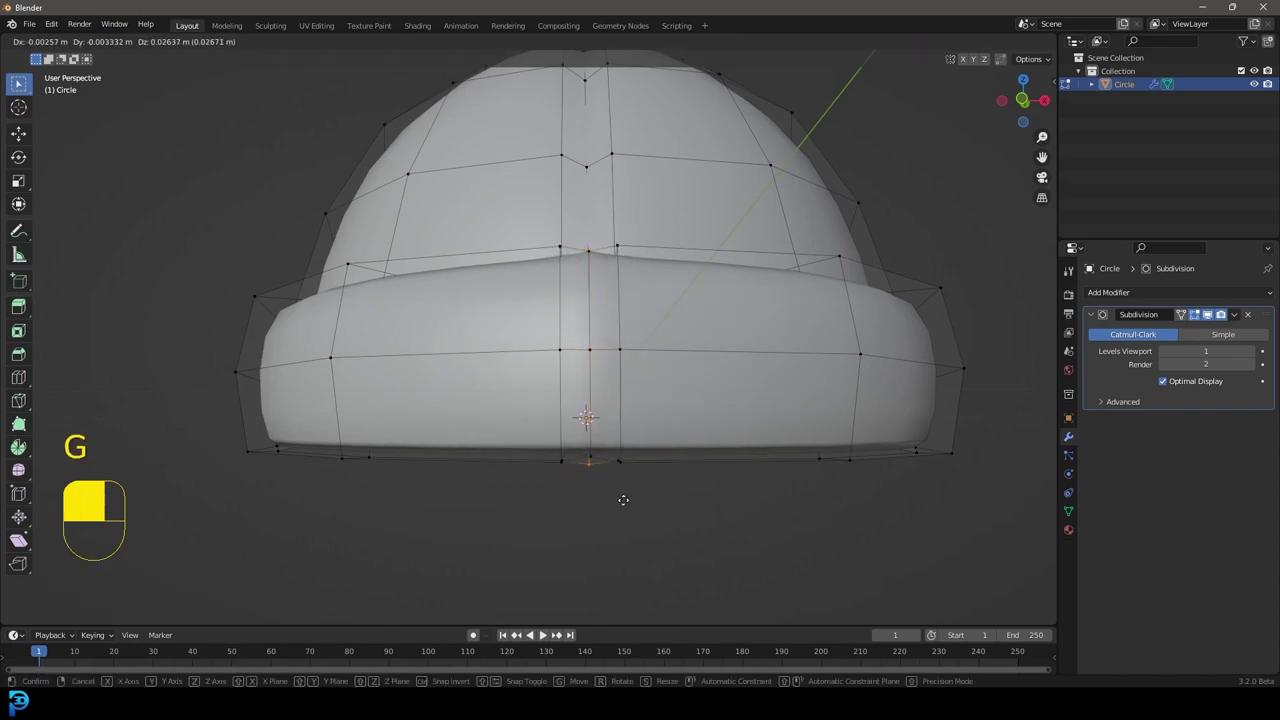
click(629, 500)
- Select the seam's middle vertices on the back brim and pull them inward with a Shrink/Fatten offset of -0.051 m
scroll(629, 500, down, 4)
middle_drag(629, 500, 549, 263)
scroll(548, 268, up, 3)
key(alt+a)
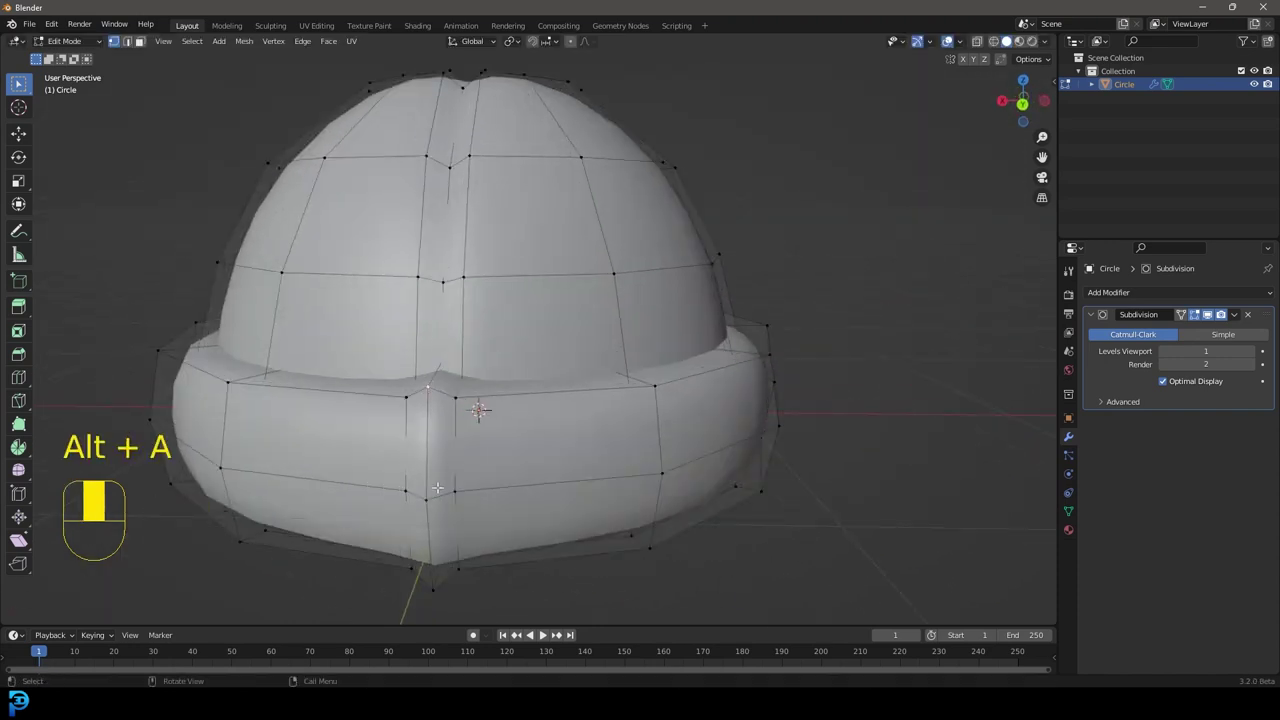
shift+click(435, 528)
shift+click(430, 586)
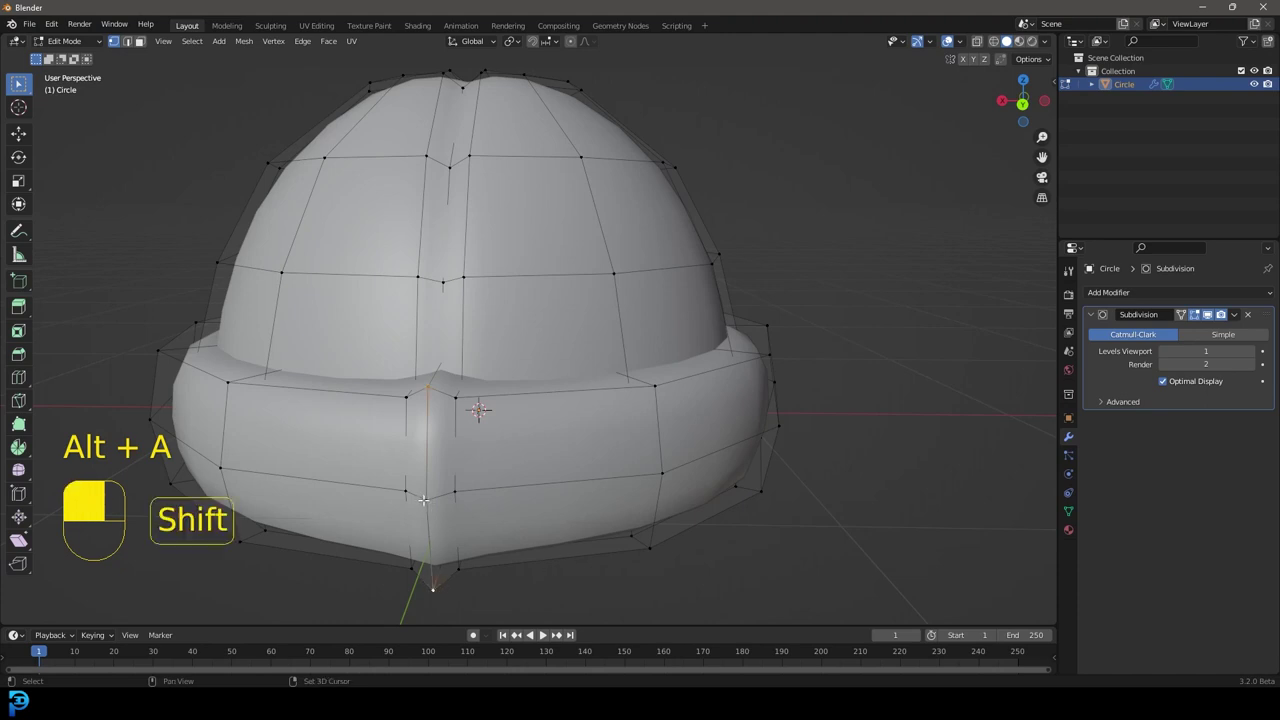
middle_drag(430, 586, 654, 531)
key(alt+s)
click(792, 555)
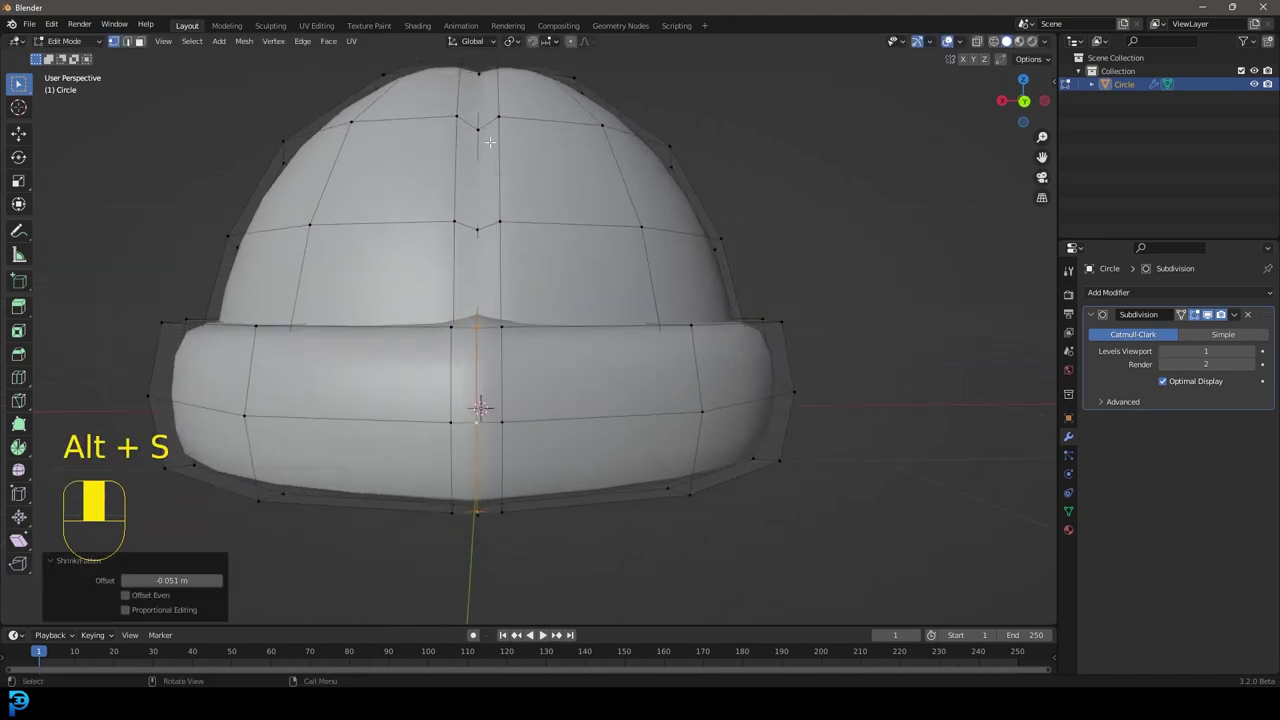
- Clear the selection and select the two edge loops bordering the seam groove on either side
scroll(792, 555, down, 3)
middle_drag(792, 555, 737, 233)
scroll(737, 233, up, 3)
shift+middle_drag(560, 382, 561, 434)
key(alt+a)
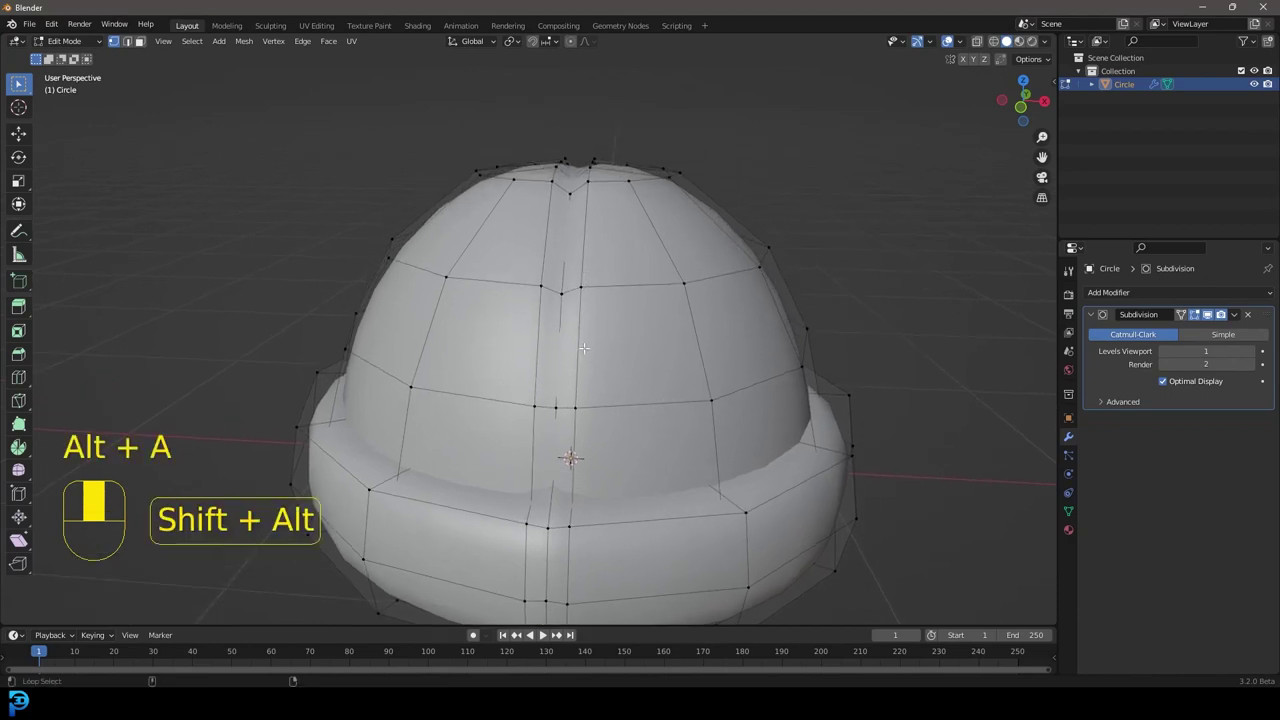
alt+shift+click(577, 325)
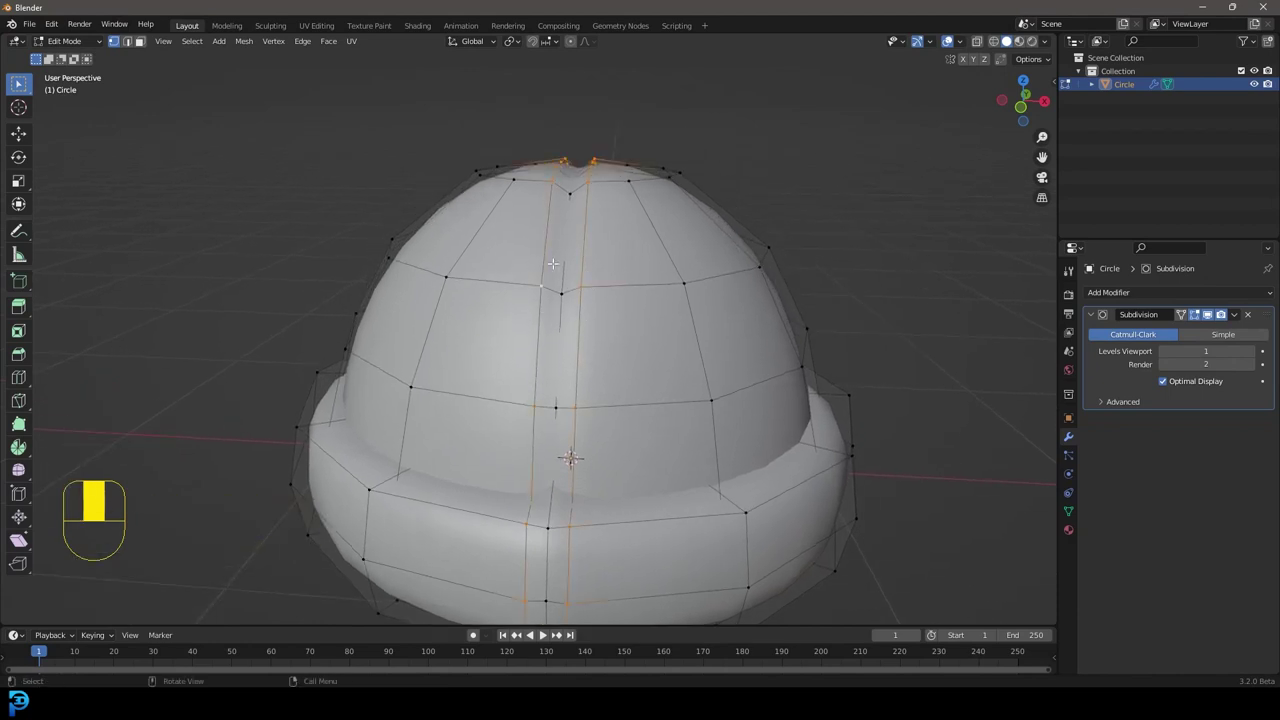
- From the front in wireframe shading, remove the brim portions of both loops from the selection, then return to solid shading
key(KP_1)
key(z)
click(456, 277)
key(c)
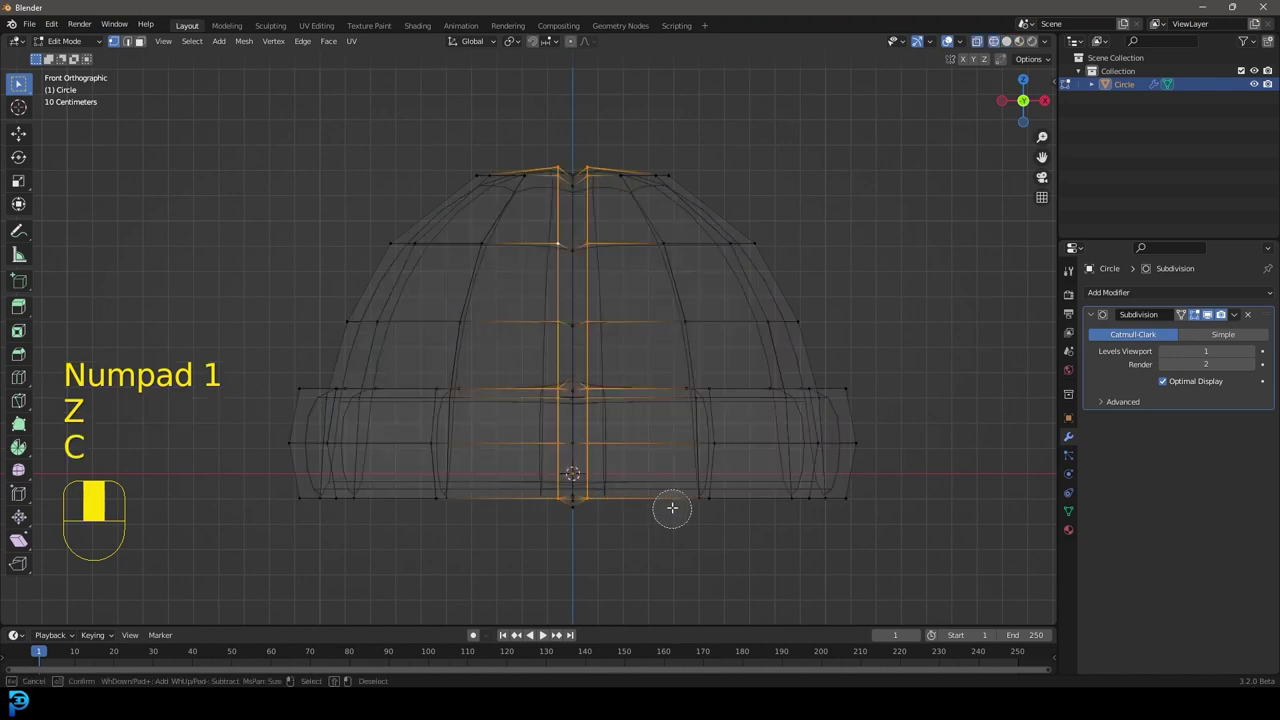
mouse_move(671, 509)
middle_down()
mouse_move(569, 469)
mouse_move(629, 423)
mouse_move(571, 431)
middle_up()
right_click(571, 431)
key(z)
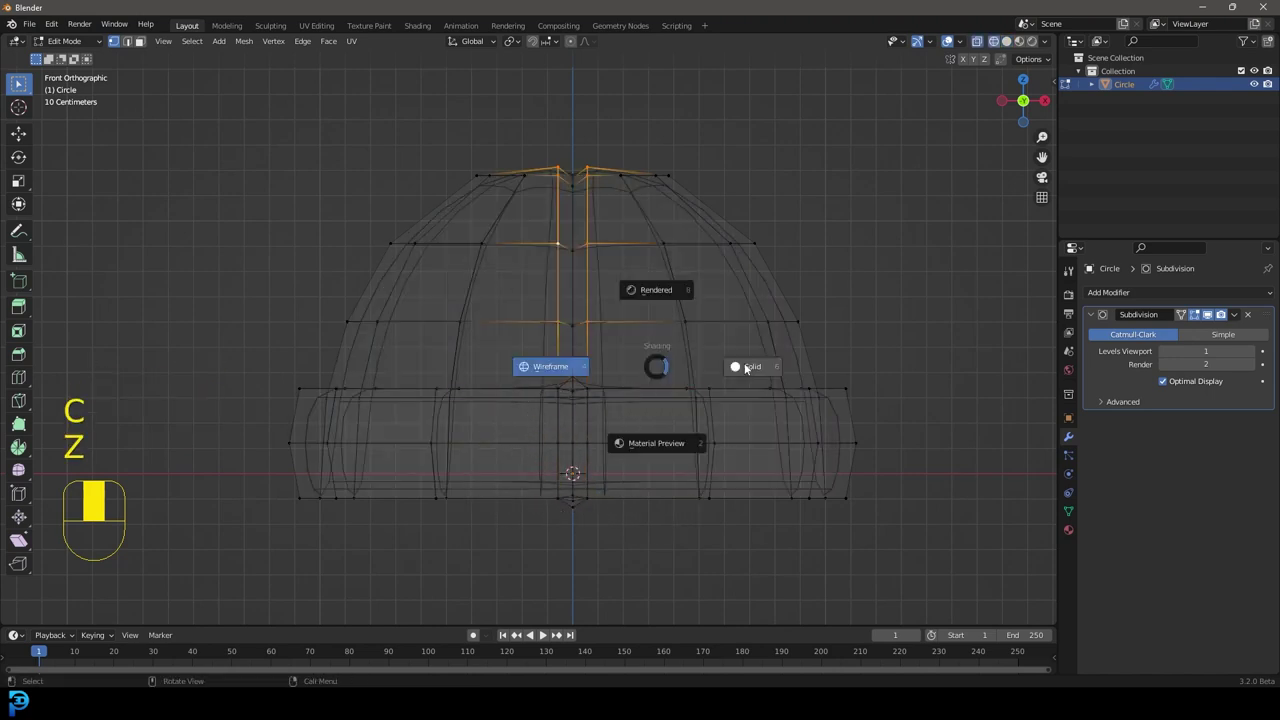
click(750, 366)
- Crease the selected dome edges on both sides of the seam groove and check the smoothed result in Object Mode
middle_drag(754, 288, 797, 383)
key(shift+f)
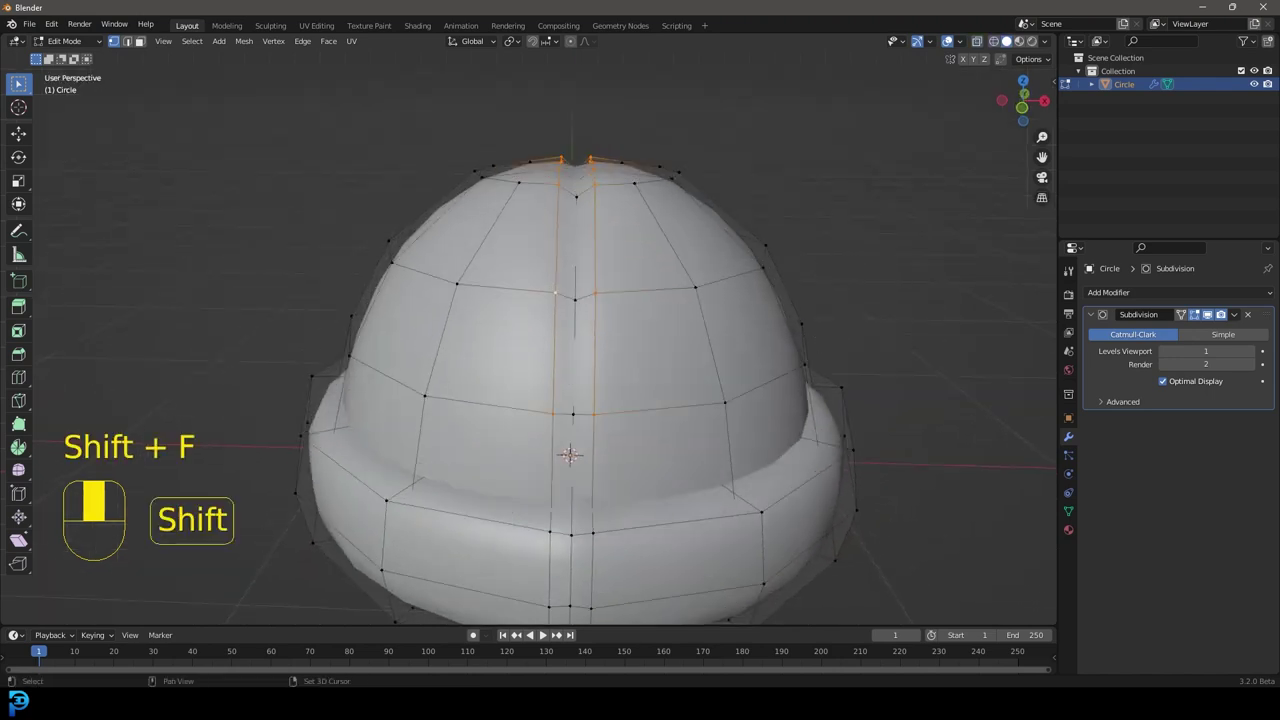
key(shift+e)
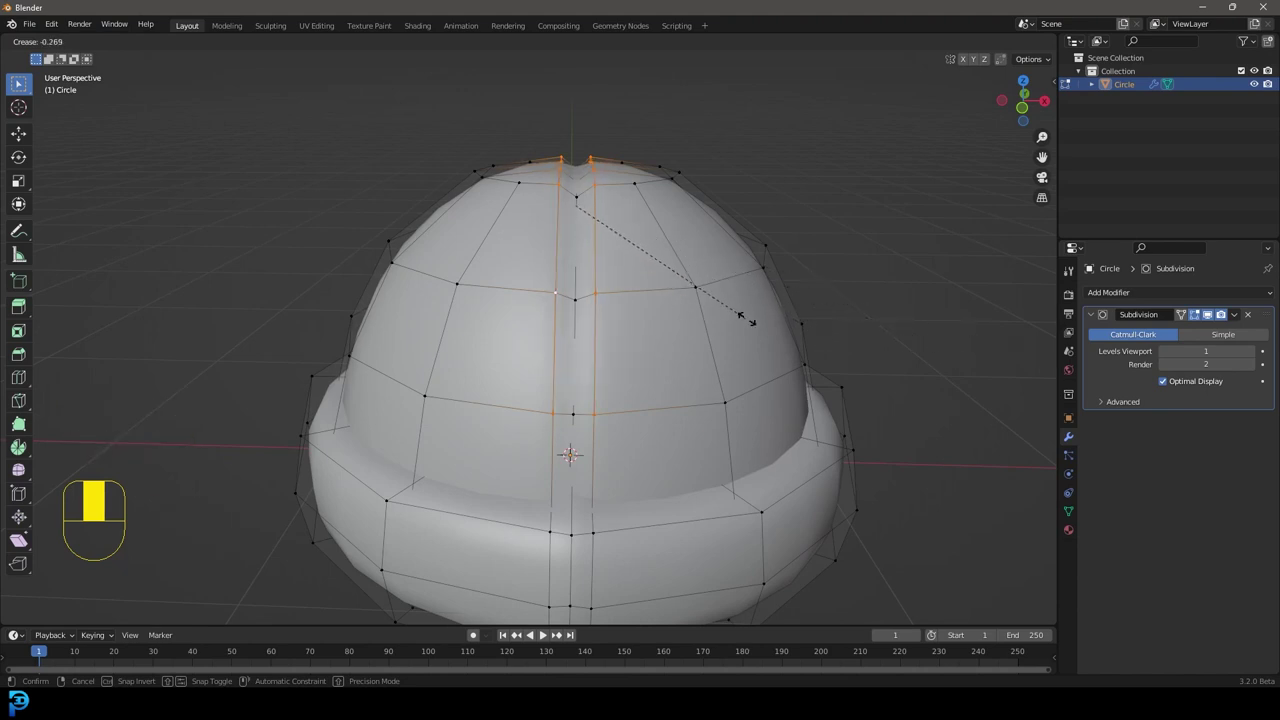
click(920, 352)
key(Tab)
middle_drag(580, 377, 427, 417)
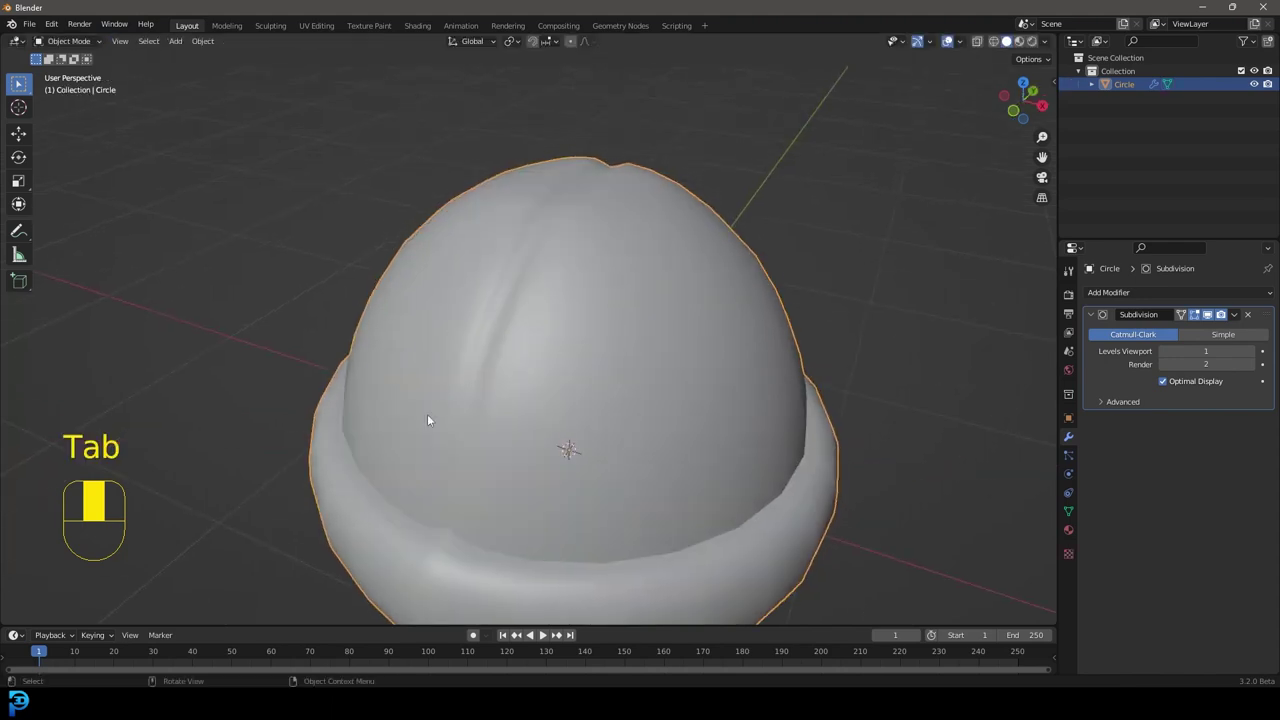
scroll(475, 363, down, 5)
middle_drag(545, 343, 571, 300)
- Select the seam's middle edge loop, crease it, and review the beanie in Object Mode, ending in the right view
key(Tab)
scroll(571, 300, up, 5)
key(alt+a)
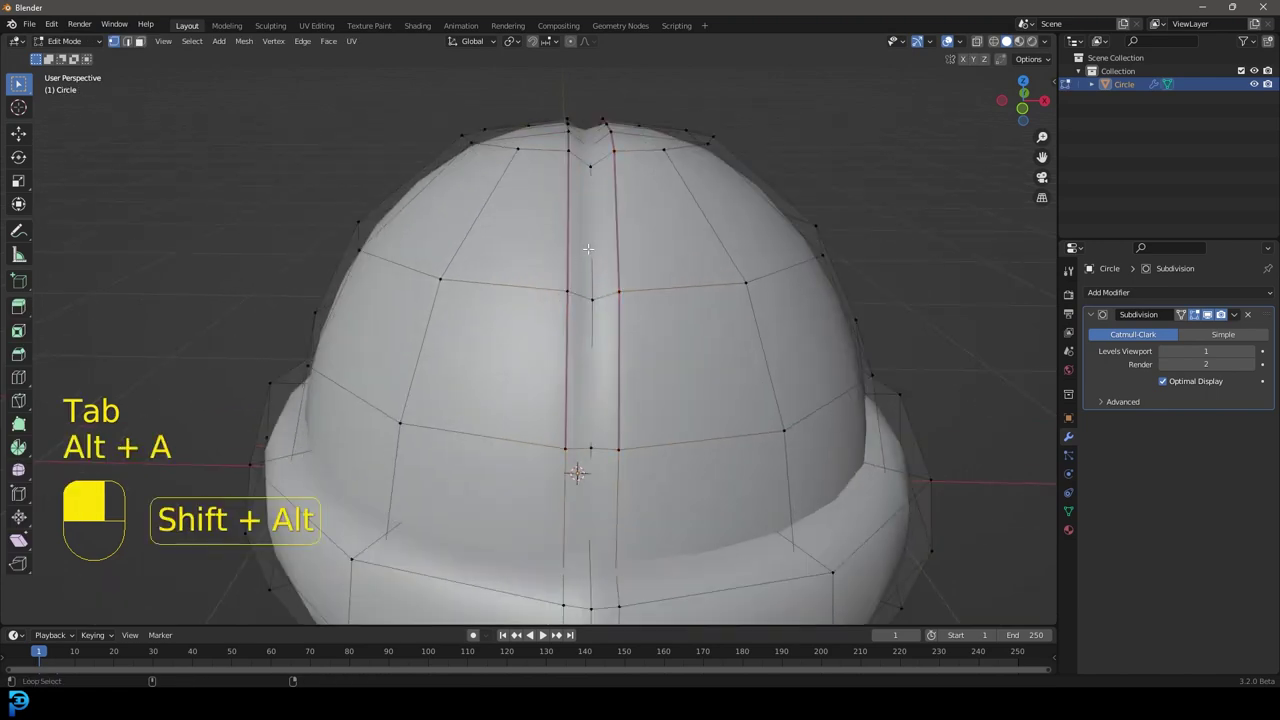
scroll(571, 300, down, 4)
scroll(571, 300, up, 2)
key(shift+e)
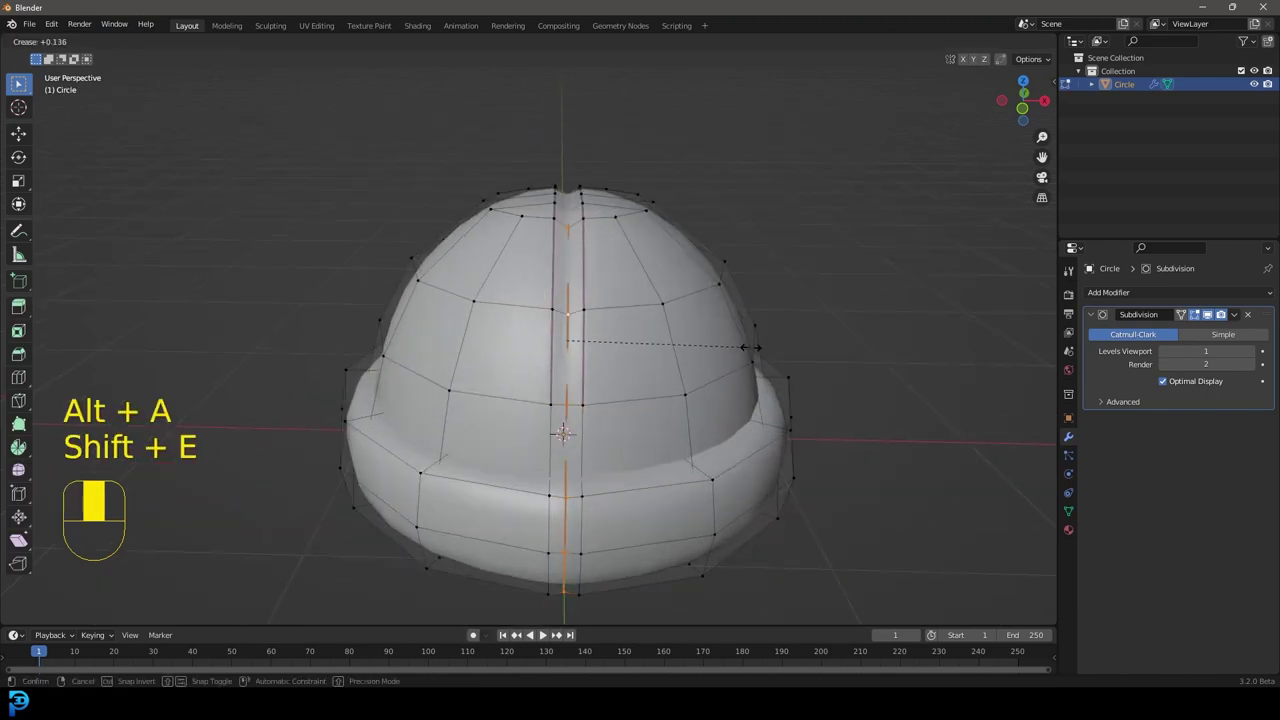
click(760, 314)
key(Tab)
scroll(760, 314, down, 4)
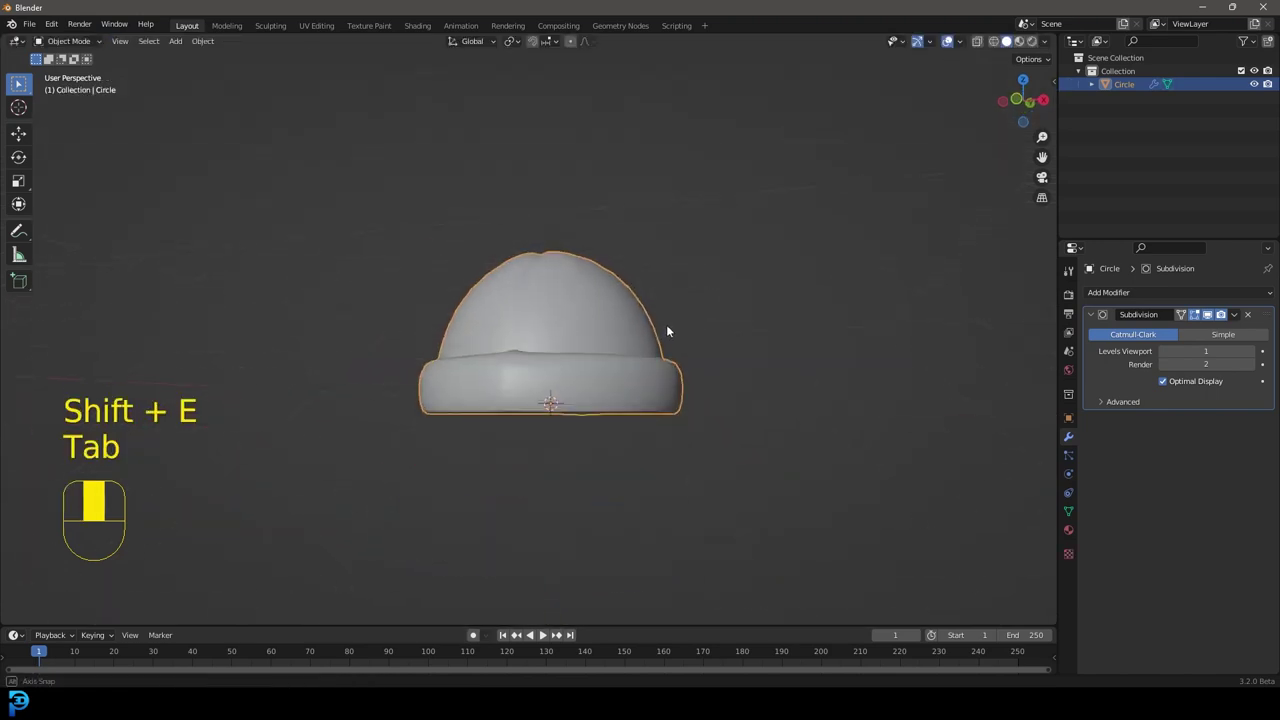
middle_drag(623, 342, 687, 360)
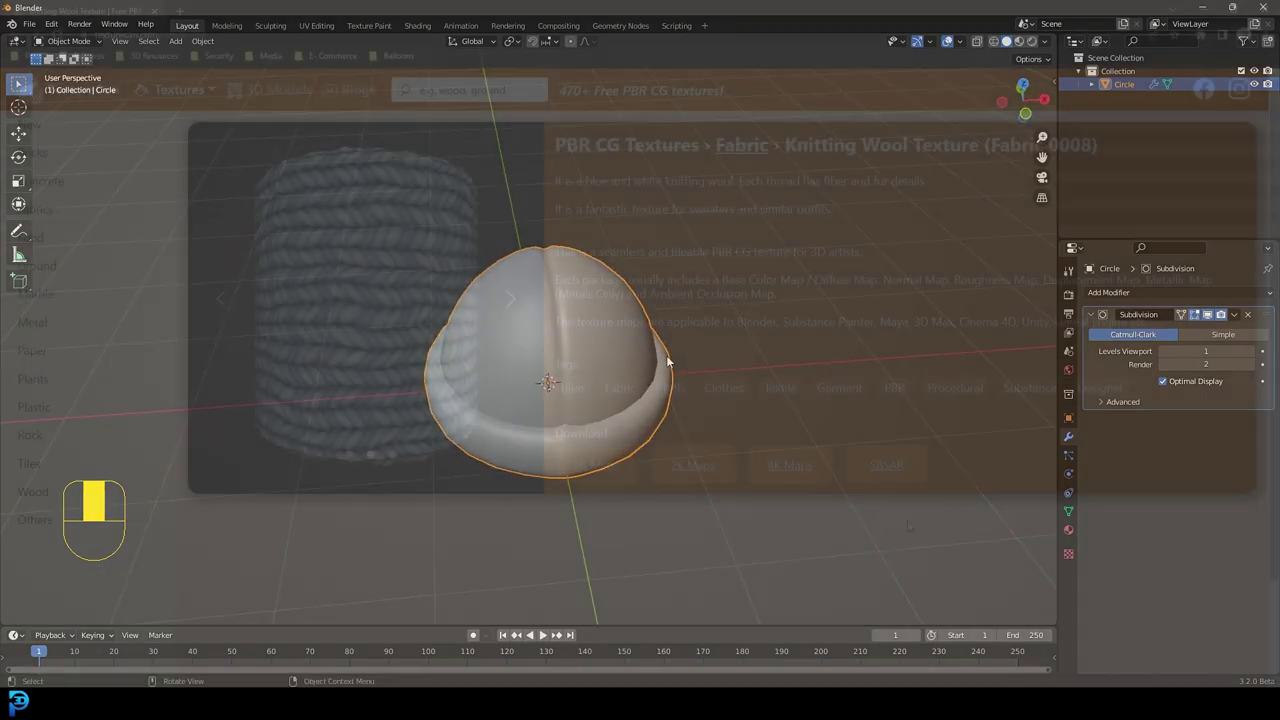
key(KP_3)
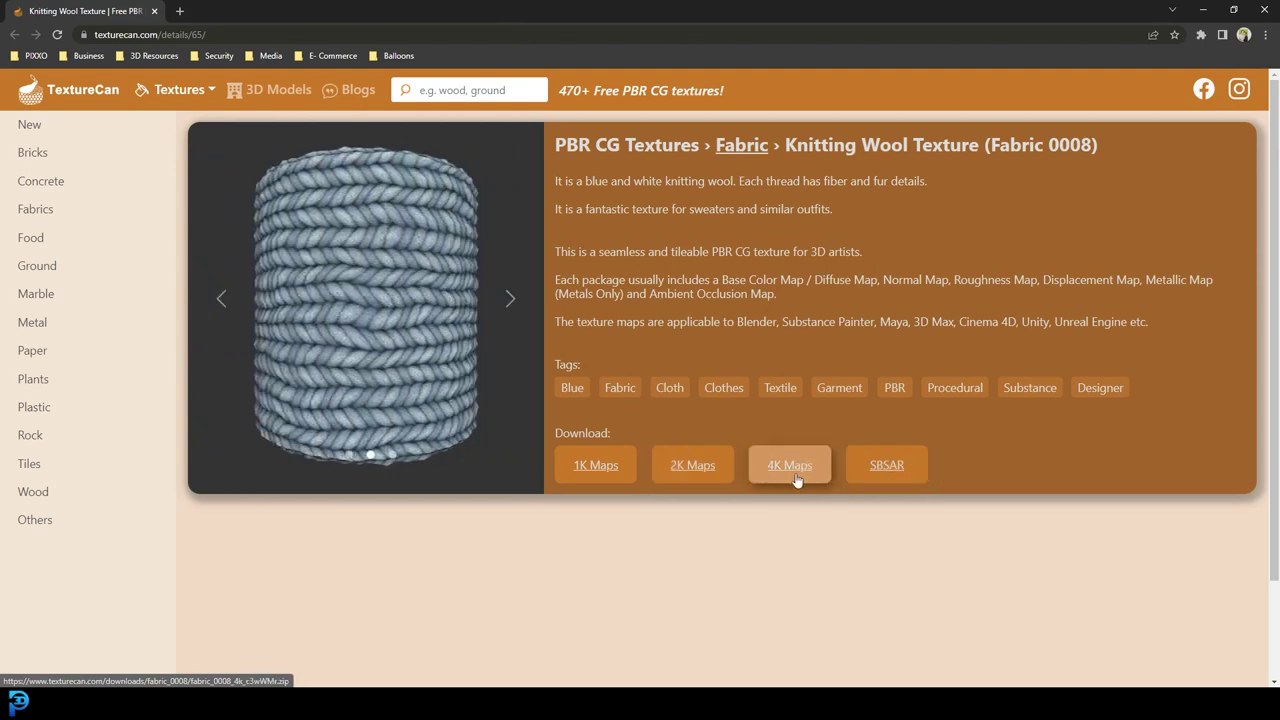
- Download the 4K maps of Knitting Wool Texture (Fabric 0008) from TextureCan and show the archive in its folder
click(795, 473)
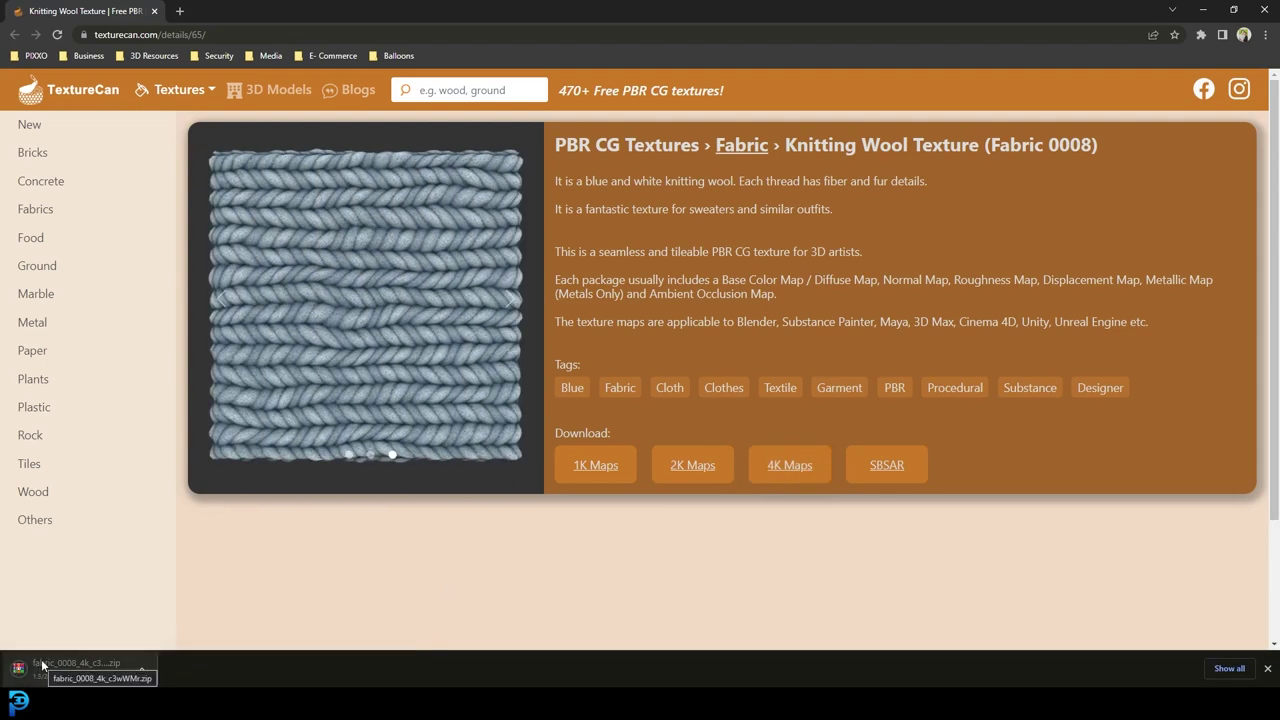
click(42, 662)
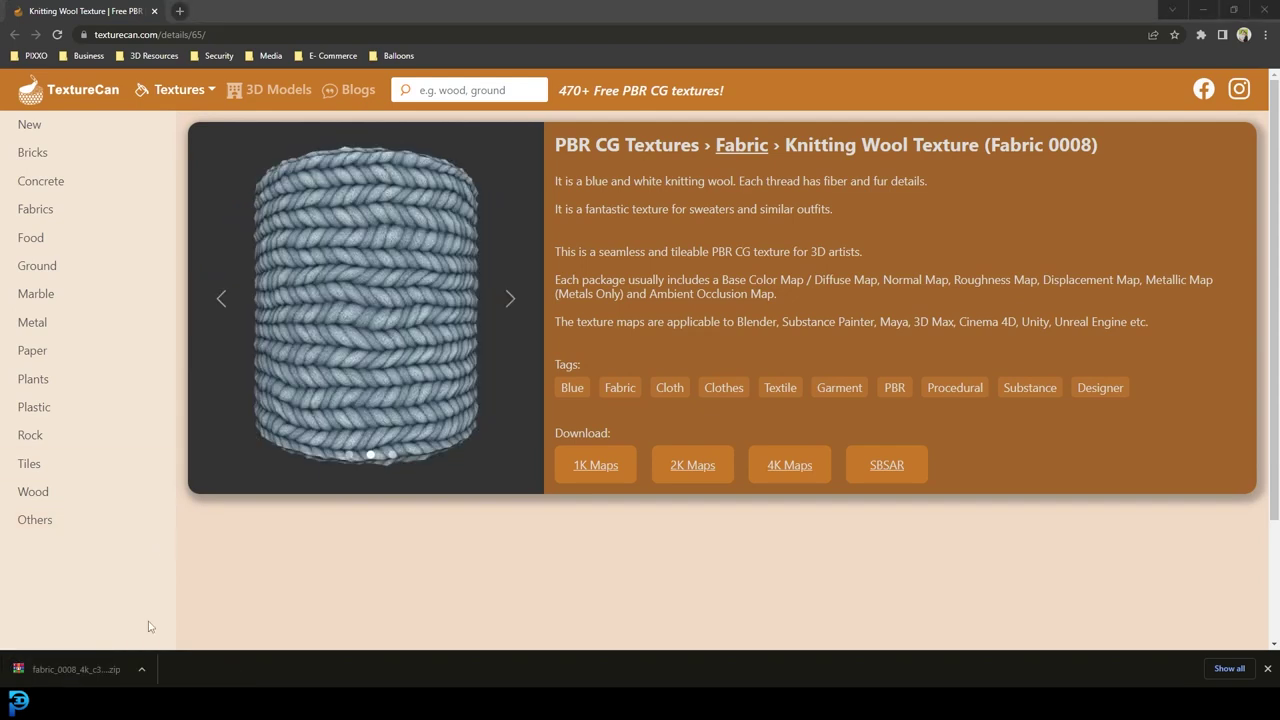
click(142, 672)
click(738, 482)
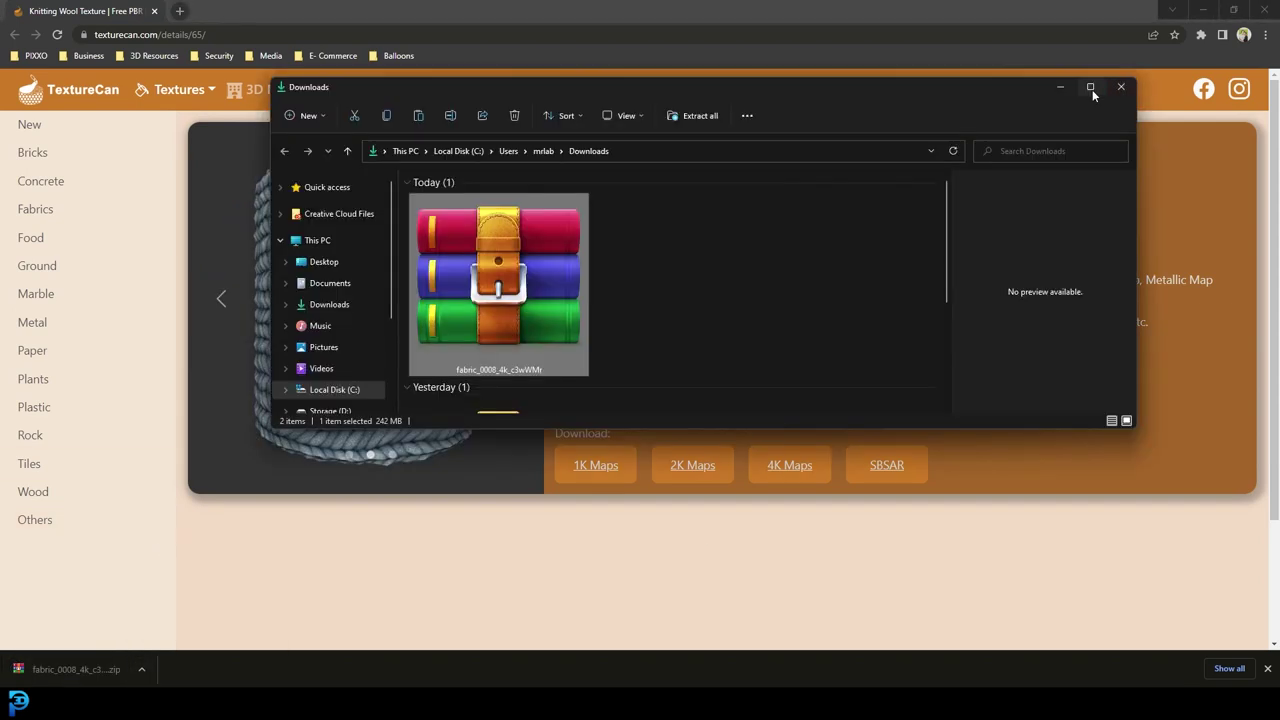
click(1090, 89)
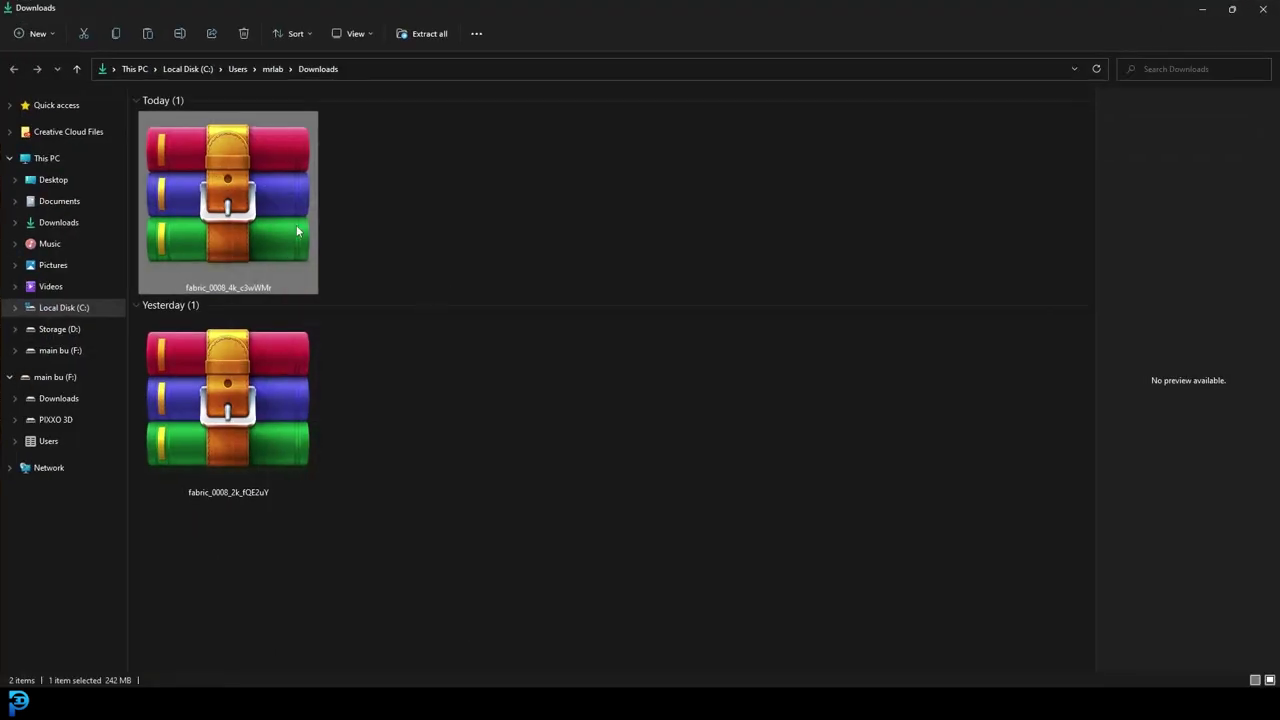
- Open the fabric_0008_4k archive and extract its six texture images into the Downloads folder
right_click(249, 213)
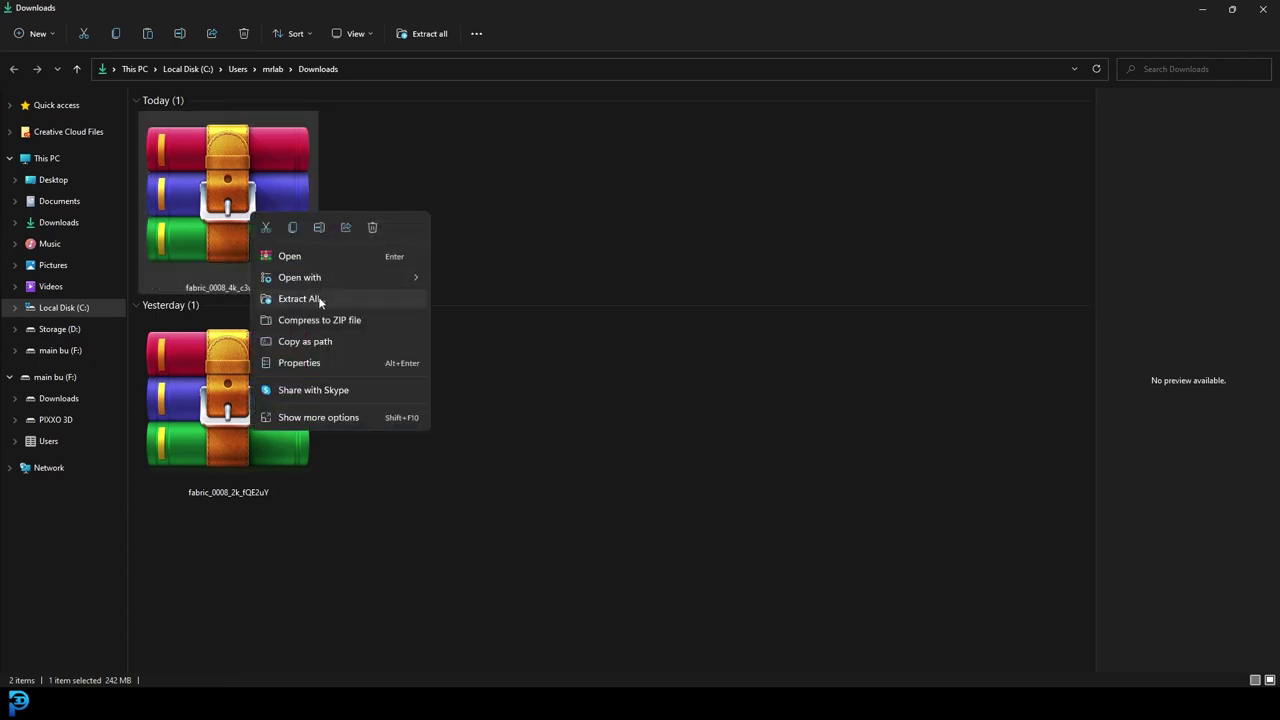
drag(595, 418, 573, 290)
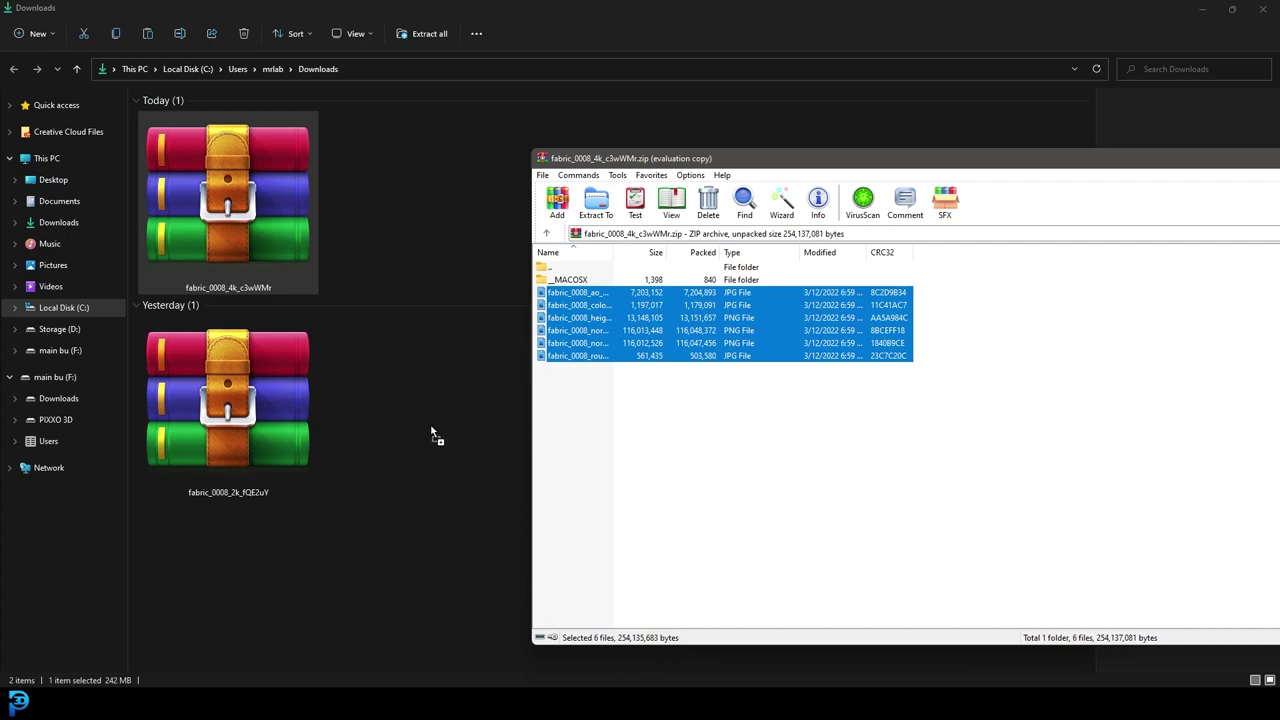
drag(431, 428, 431, 428)
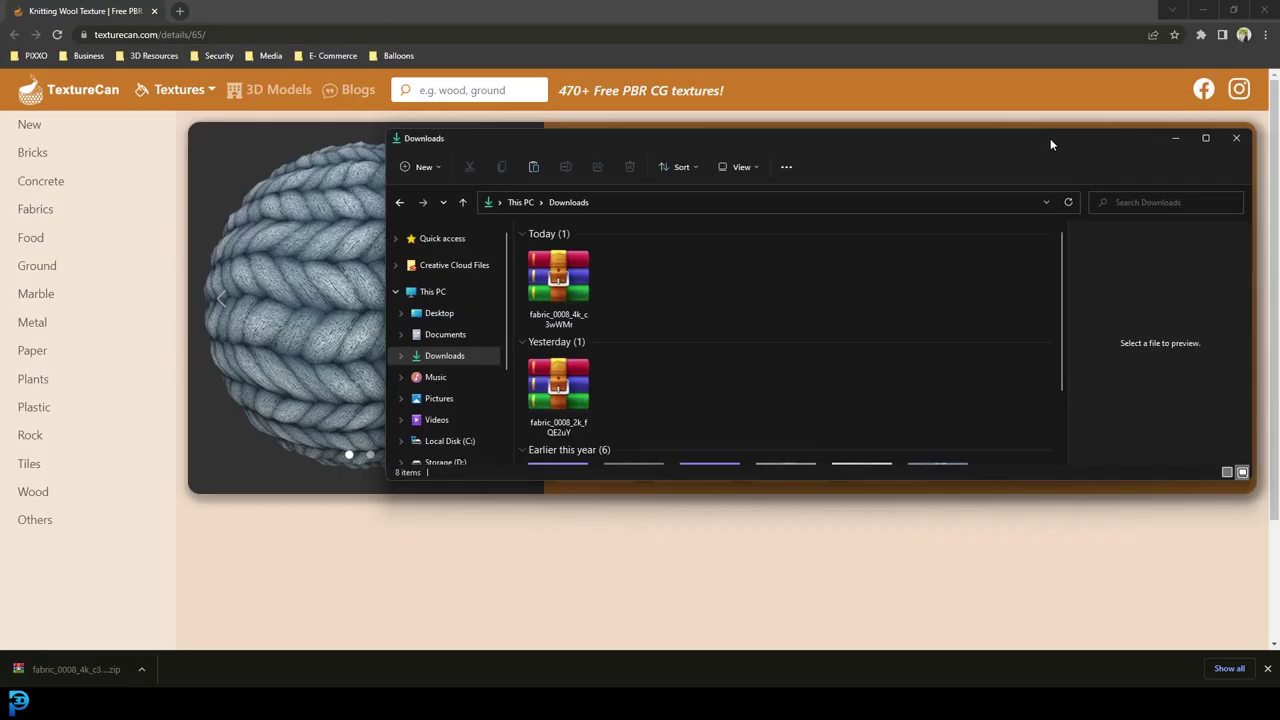
- Minimize the browser and create a new desktop folder named TEX
drag(1051, 143, 1037, 161)
click(1208, 12)
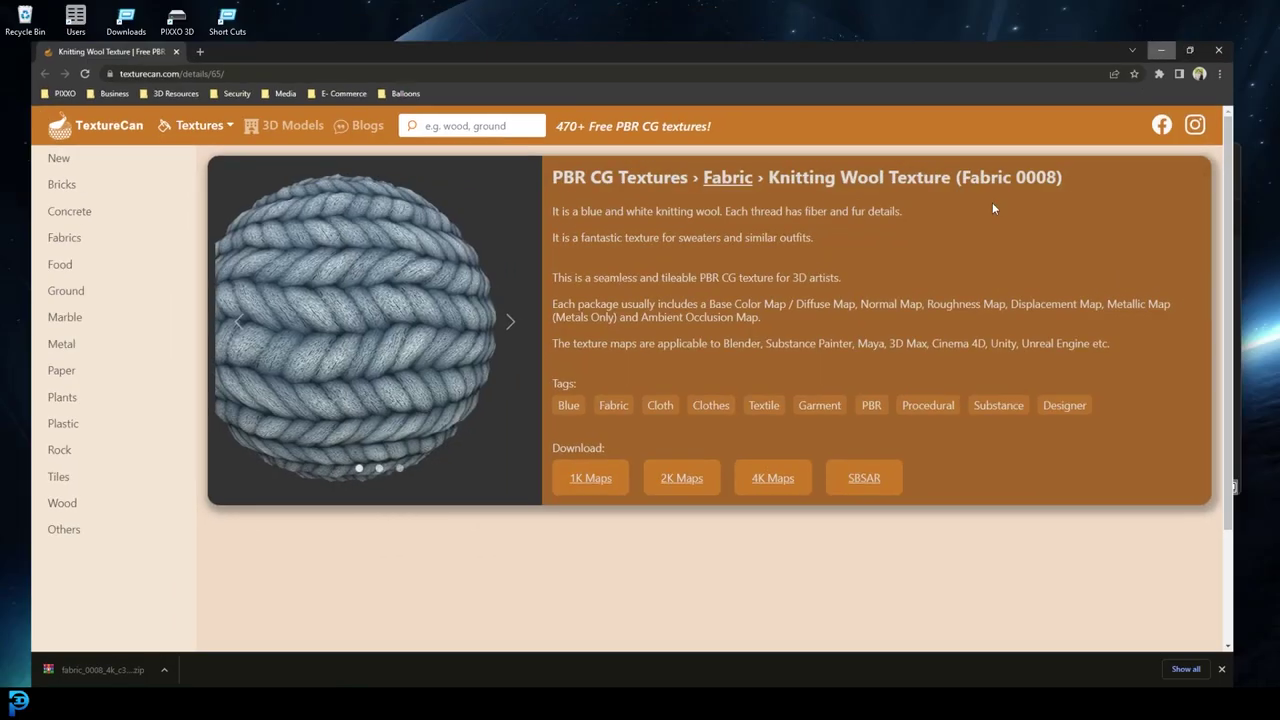
scroll(720, 350, down, 2)
right_click(127, 242)
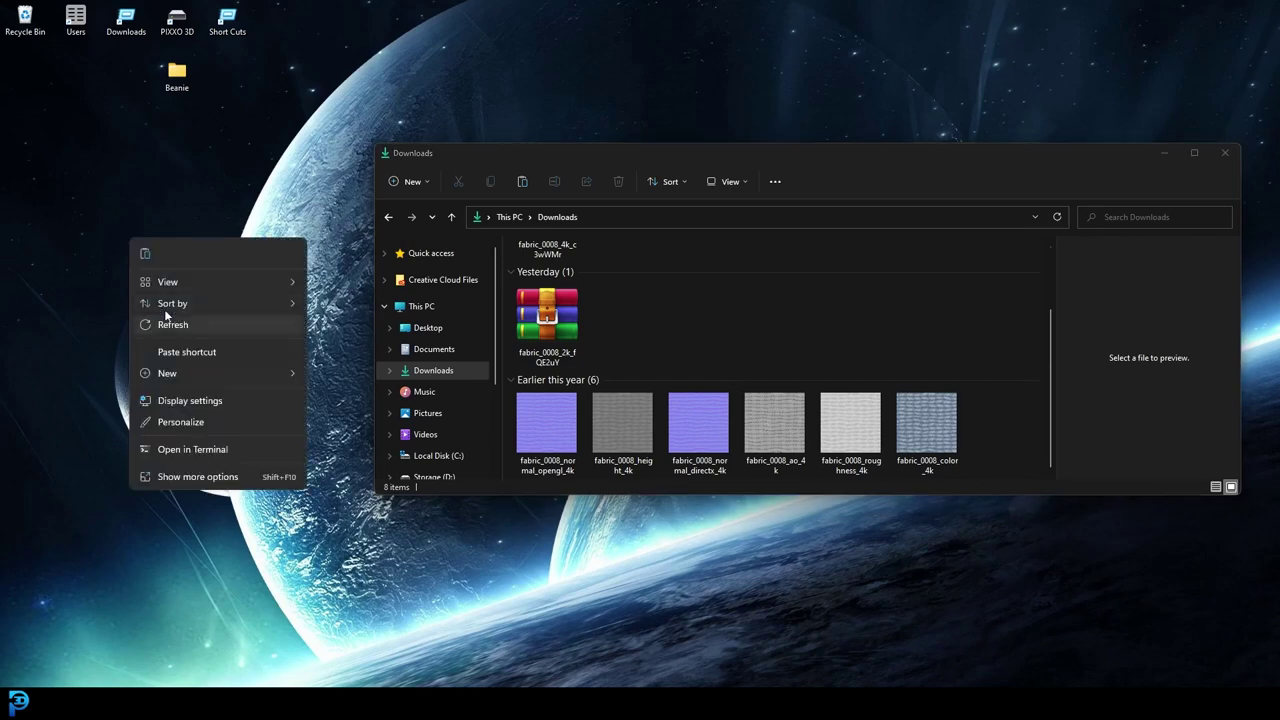
mouse_move(194, 370)
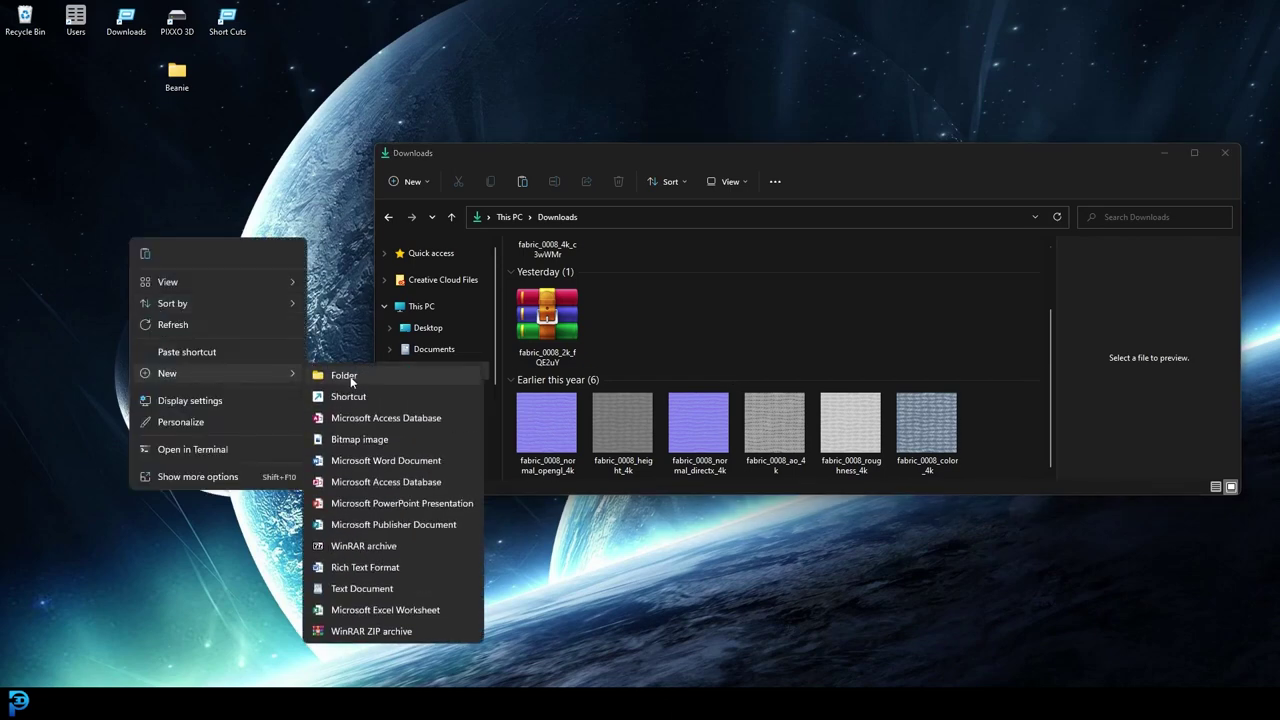
click(344, 375)
text(TEX)
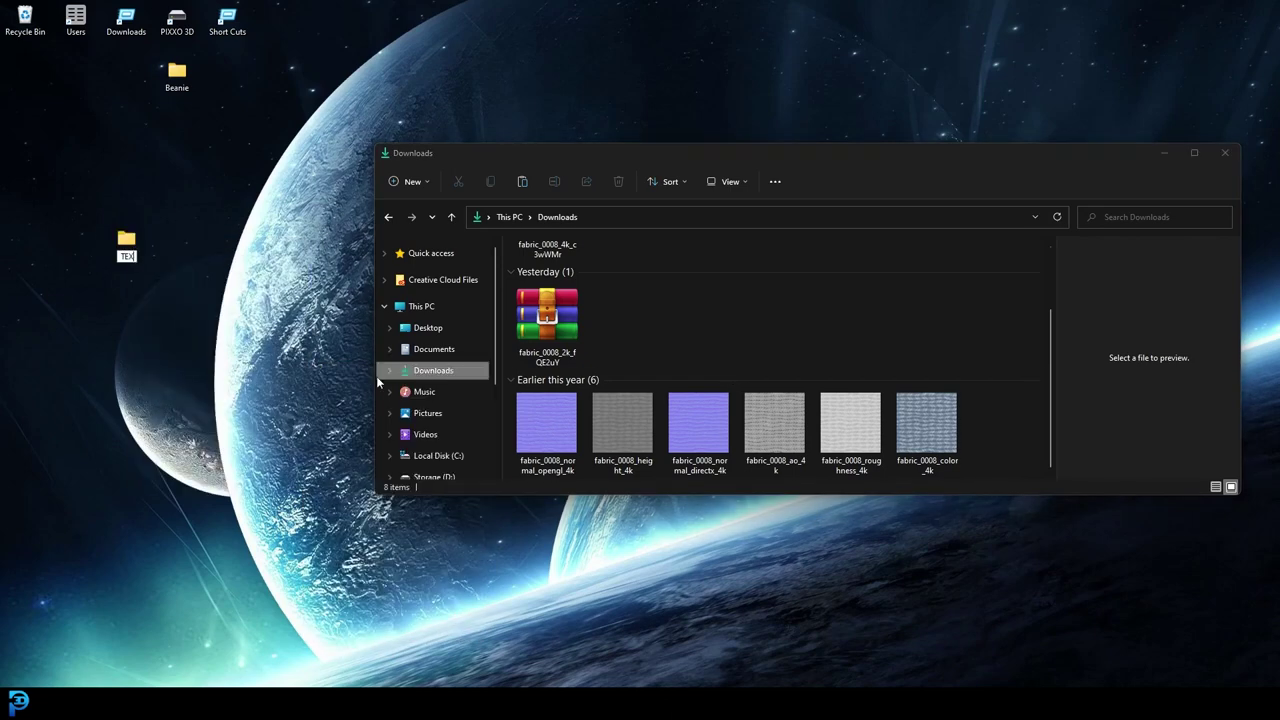
key(Return)
- Move the six extracted fabric_0008 texture images into the TEX folder and switch back to Blender
drag(1018, 430, 432, 60)
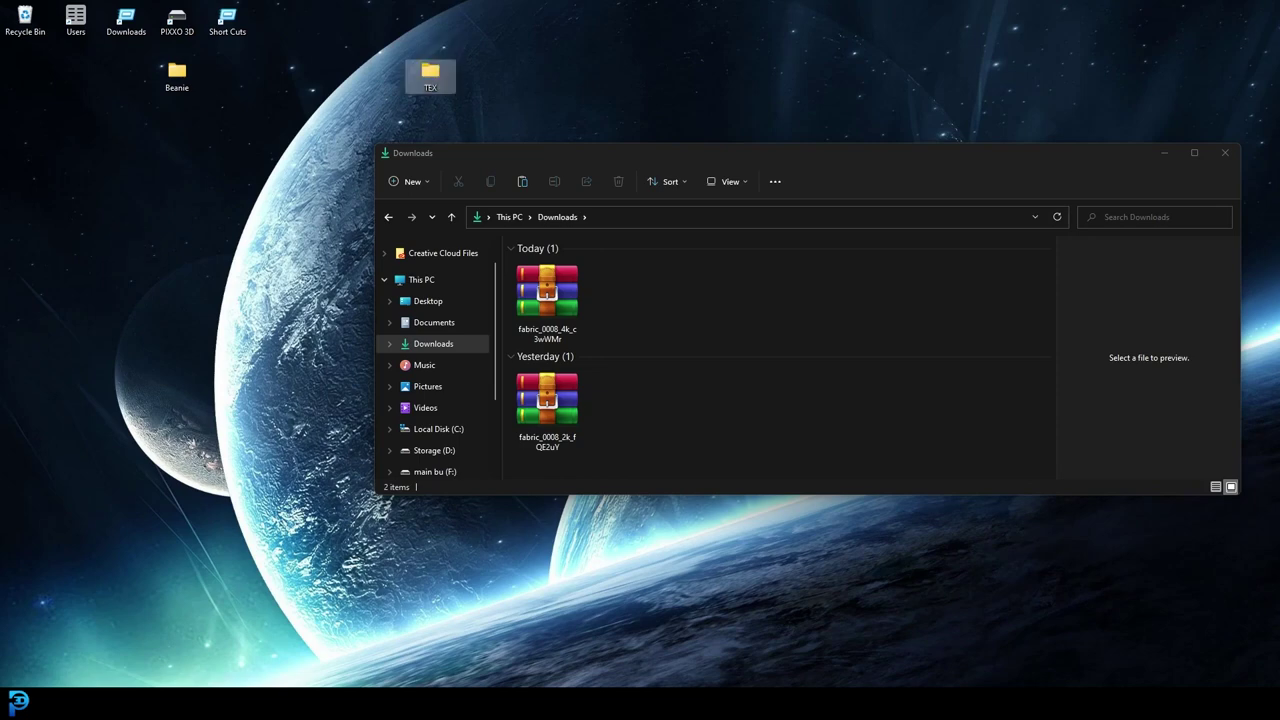
click(1163, 152)
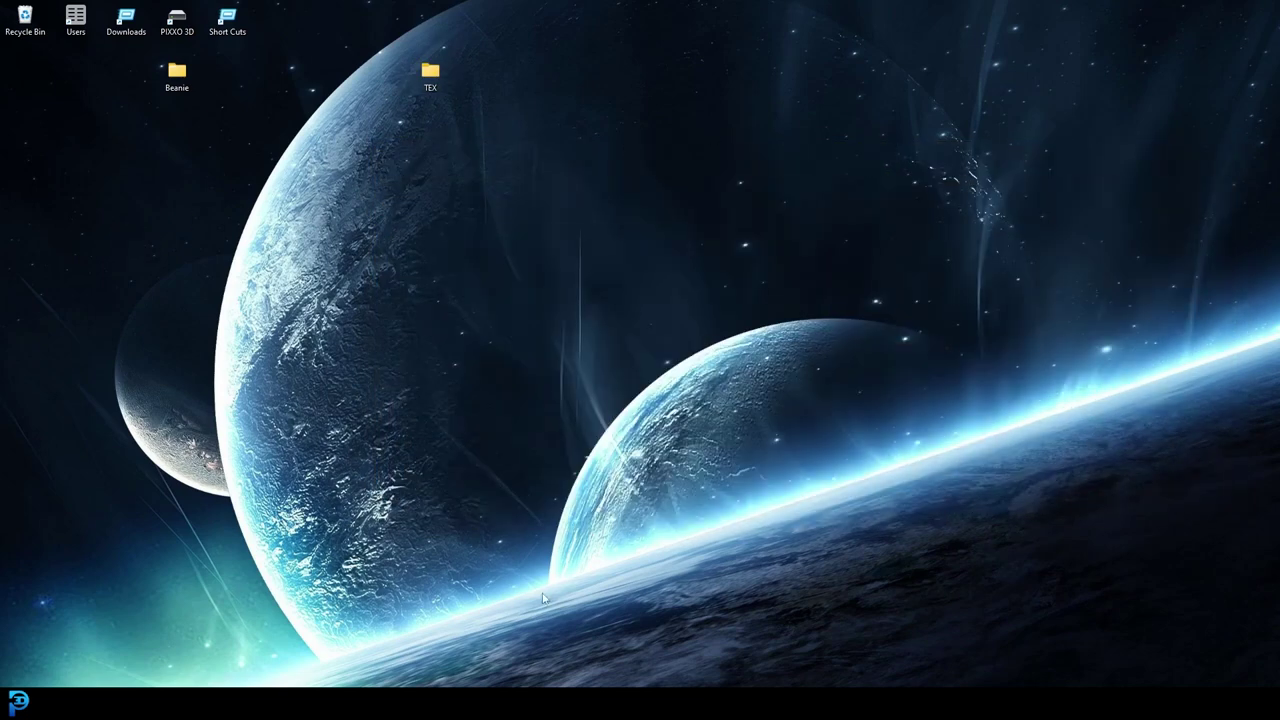
click(493, 703)
click(556, 640)
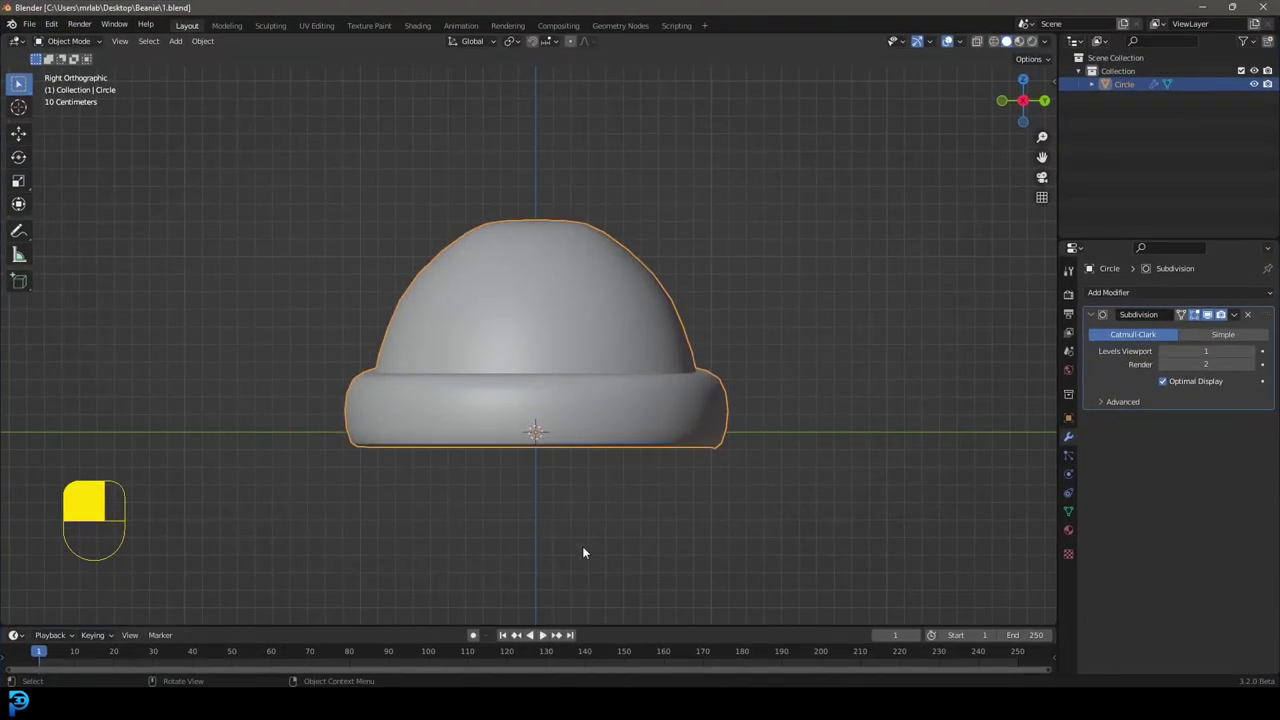
- Add a new material to the beanie and name it Beanie
scroll(560, 280, down, 3)
click(574, 296)
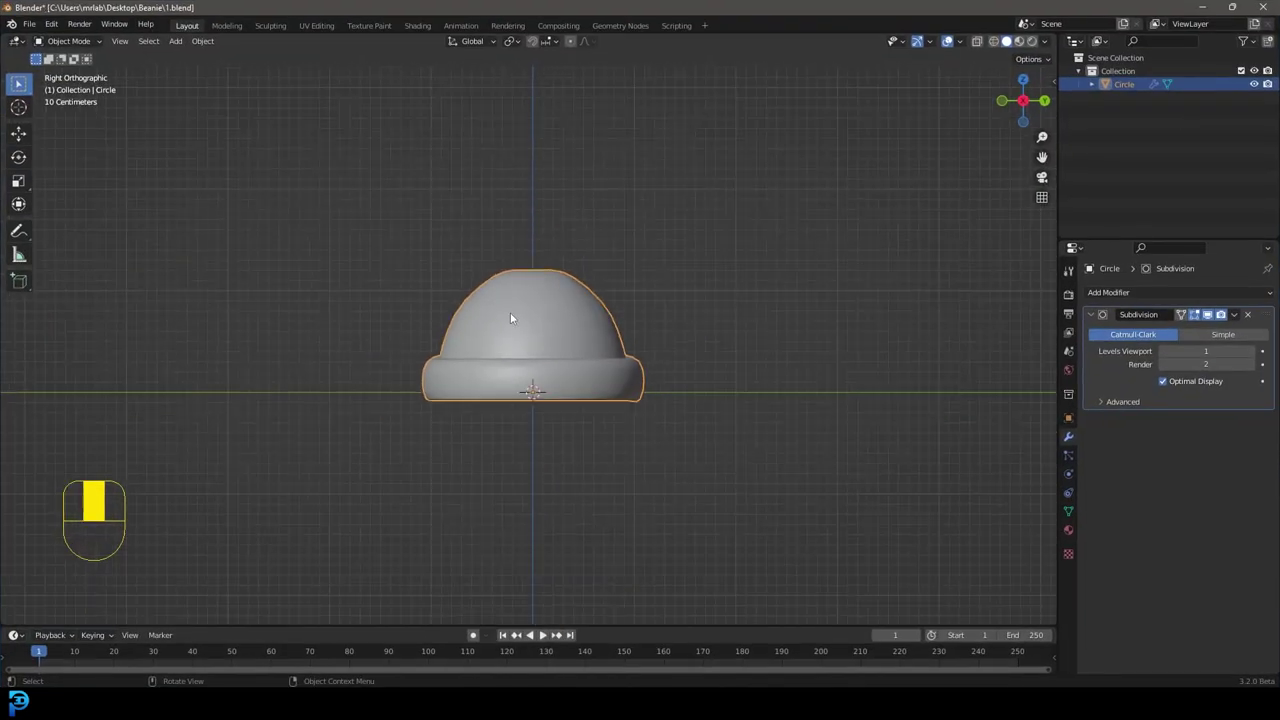
click(1068, 530)
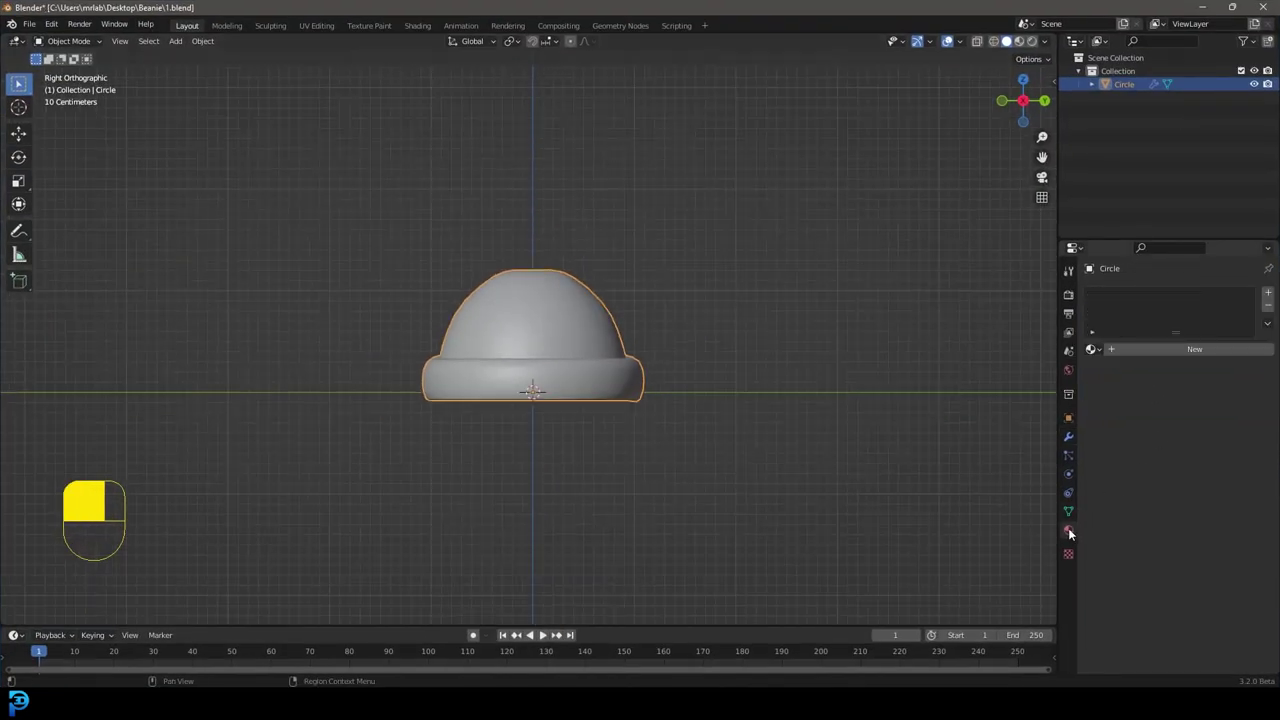
double_click(1155, 356)
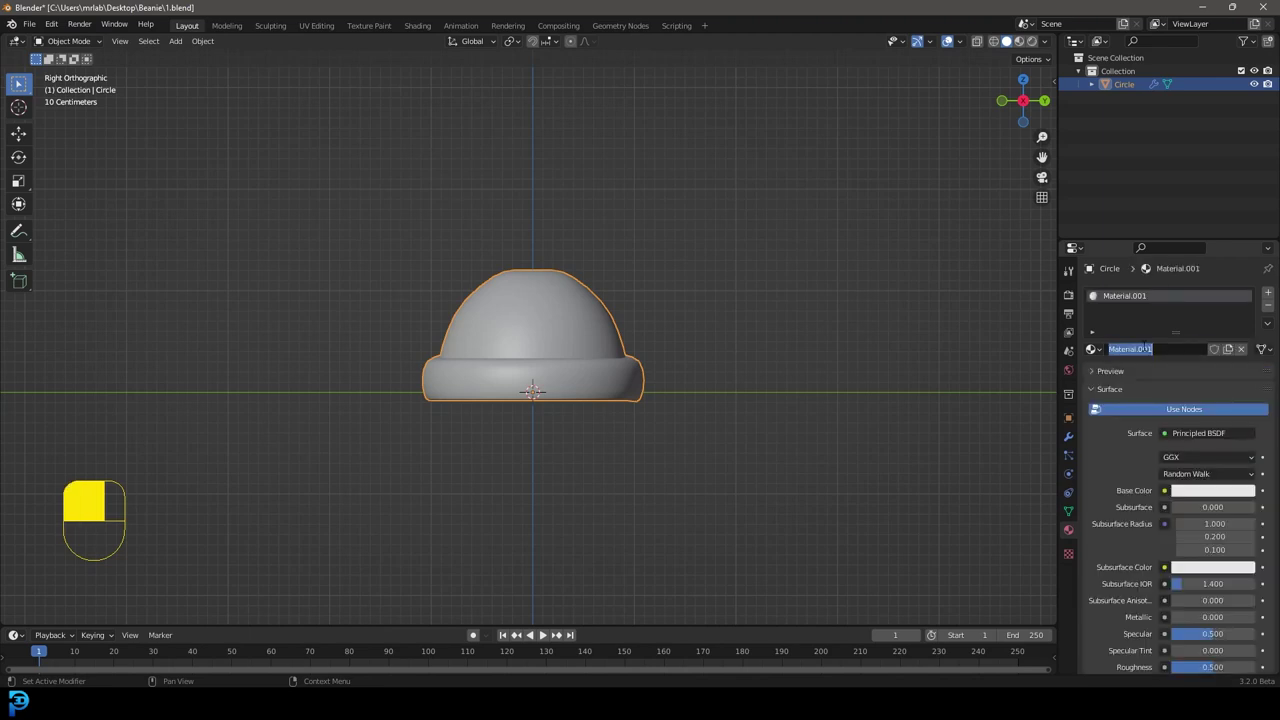
text(Beanie)
key(Return)
- Set the render engine to Cycles and the render device to GPU Compute
click(1068, 293)
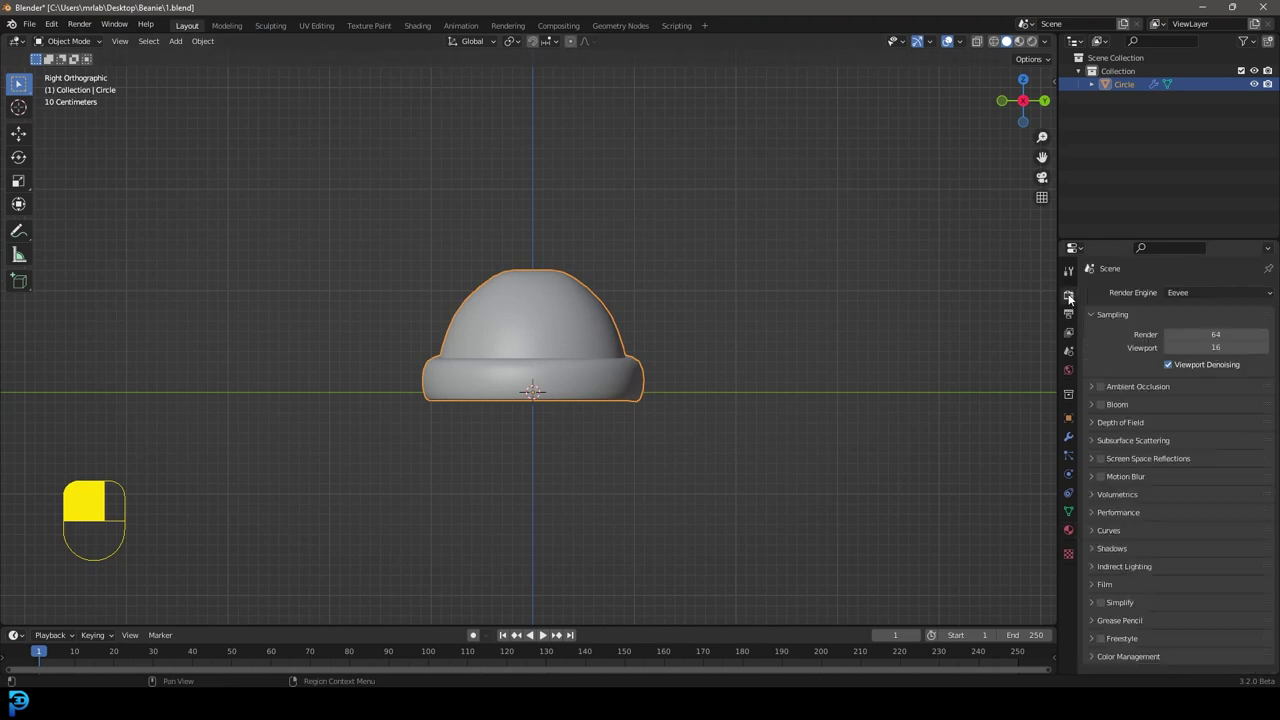
click(1186, 294)
click(1188, 337)
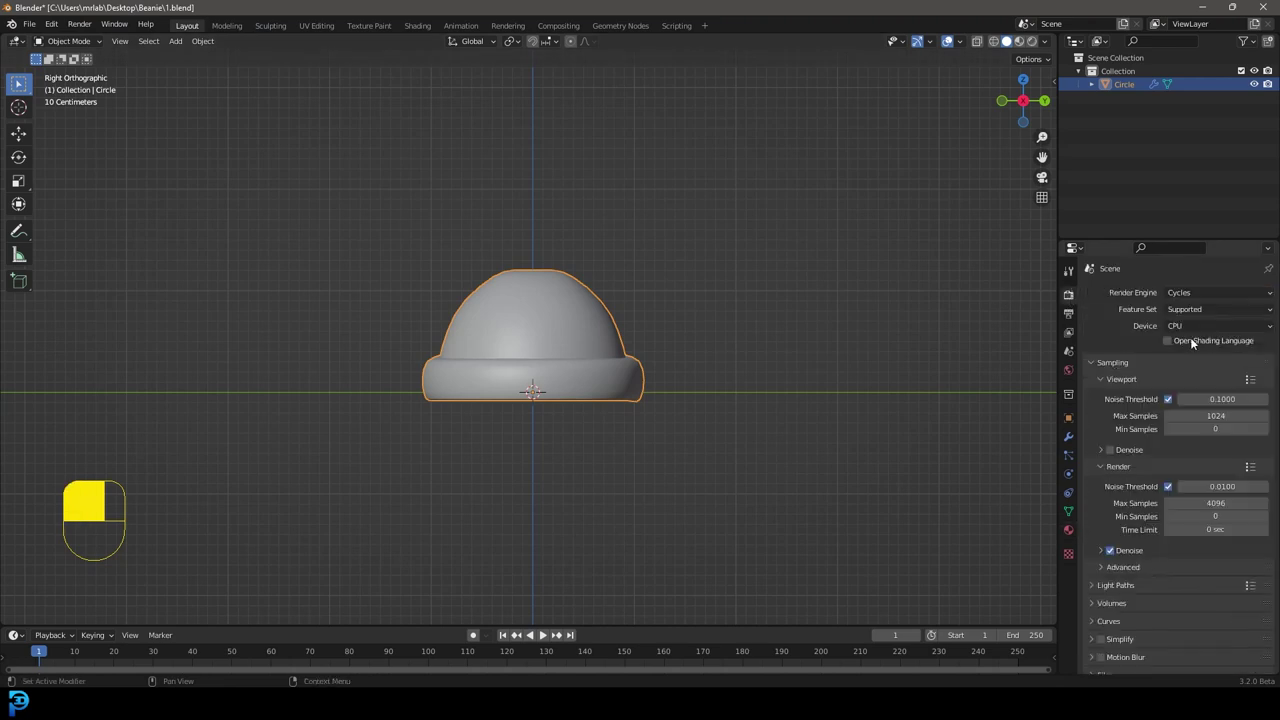
click(1189, 325)
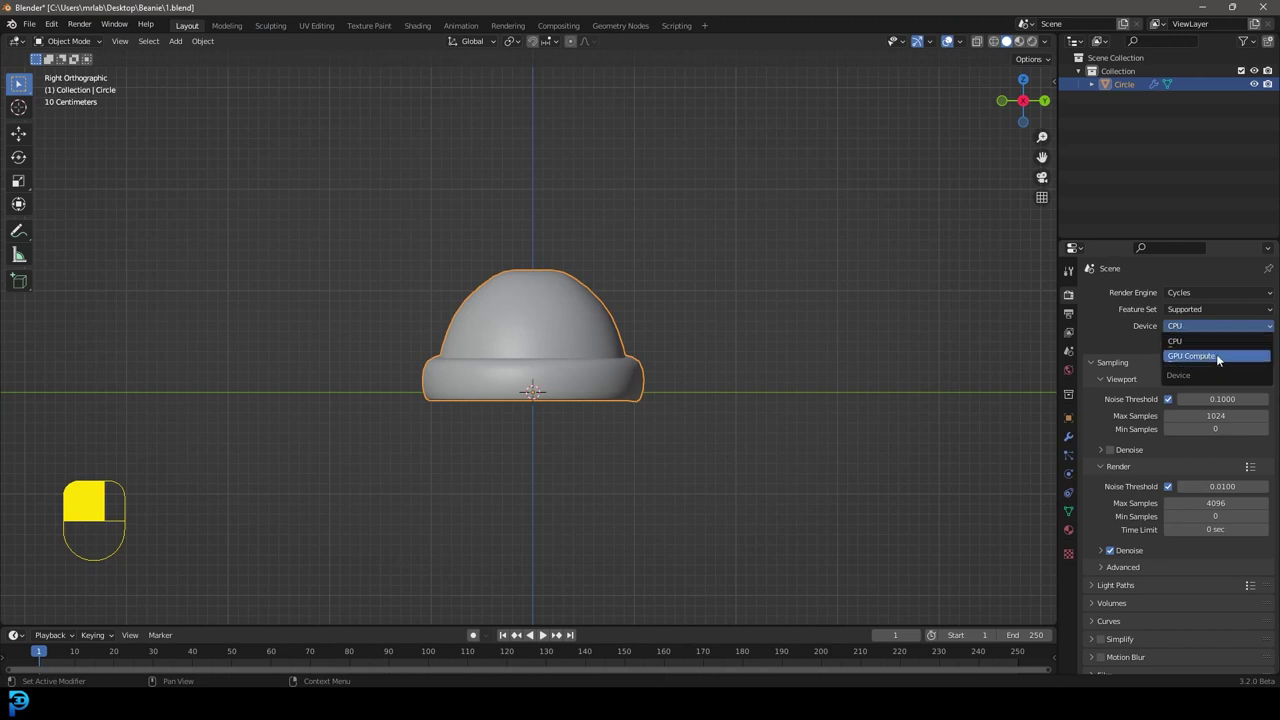
click(1217, 357)
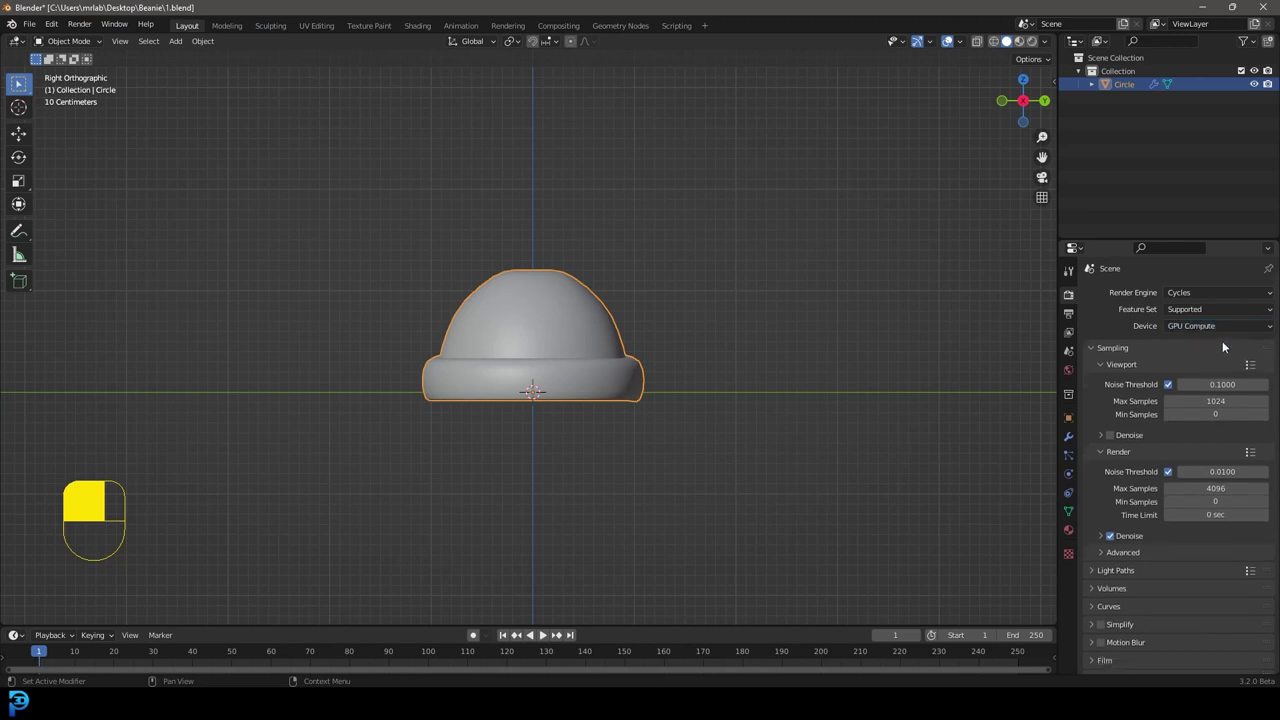
- Set the maximum samples for the final render to 120
click(1203, 488)
text(120)
key(Return)
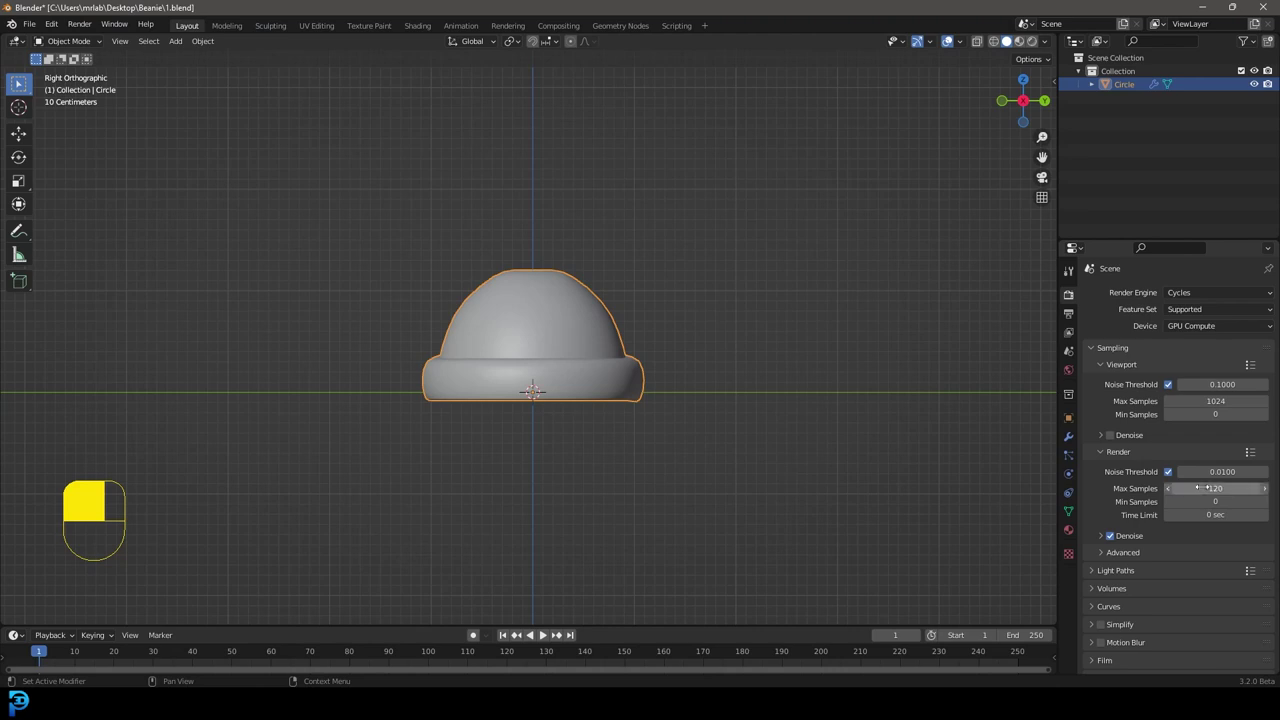
click(1109, 536)
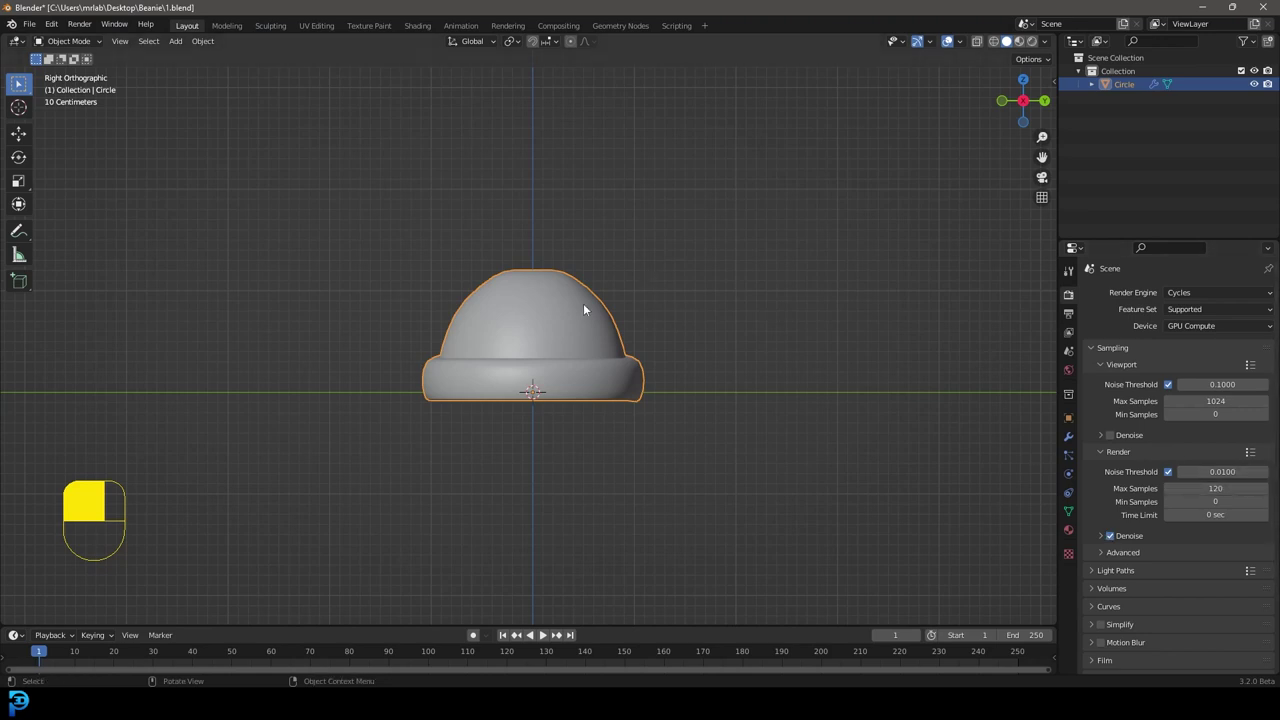
- Open the beanie in the UV Editing workspace and show its mesh in wireframe
scroll(583, 303, up, 2)
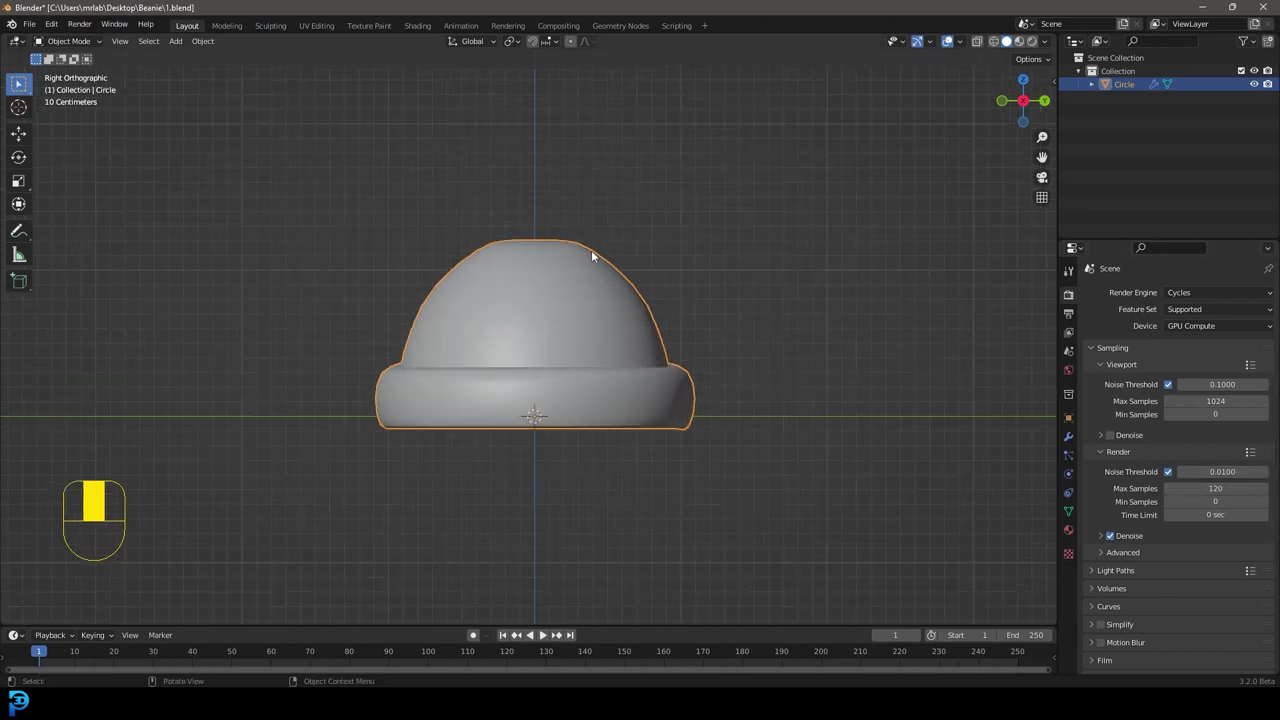
click(316, 25)
scroll(791, 306, up, 6)
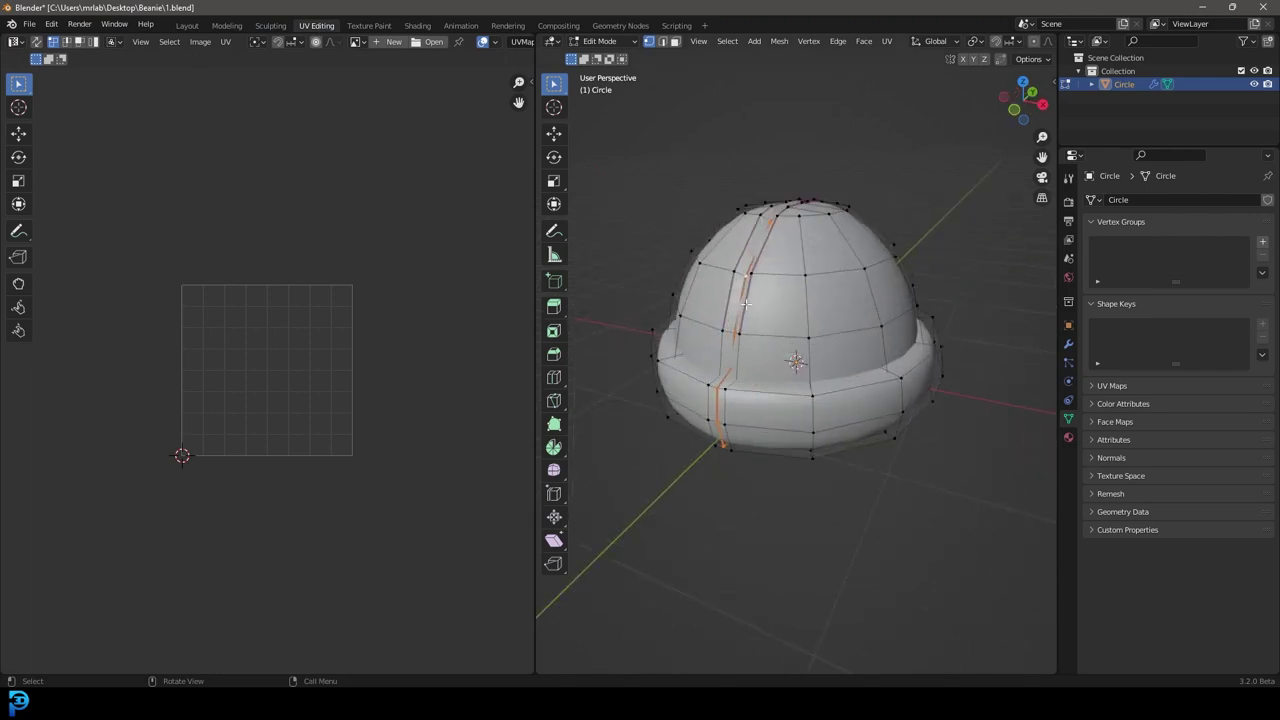
middle_drag(760, 300, 791, 306)
key(z)
scroll(800, 330, up, 2)
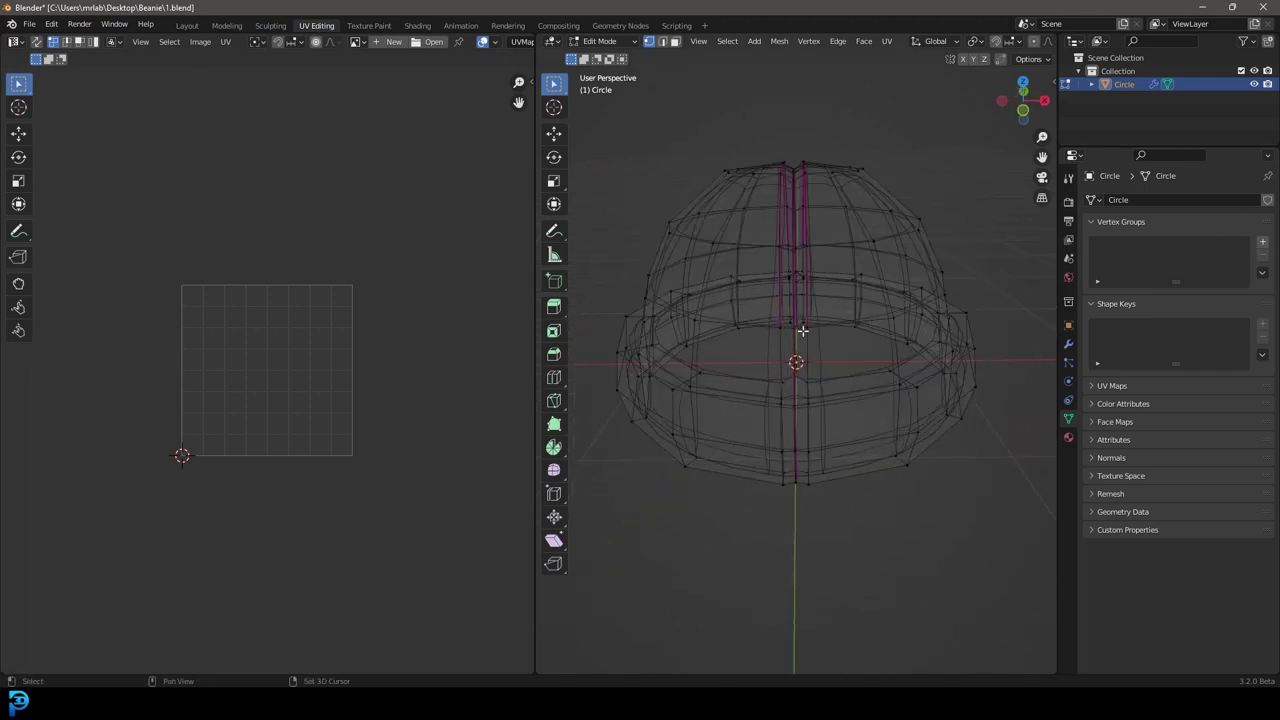
- Mark the centre edge loop running over the beanie from front to back as a UV seam
alt+click(795, 360)
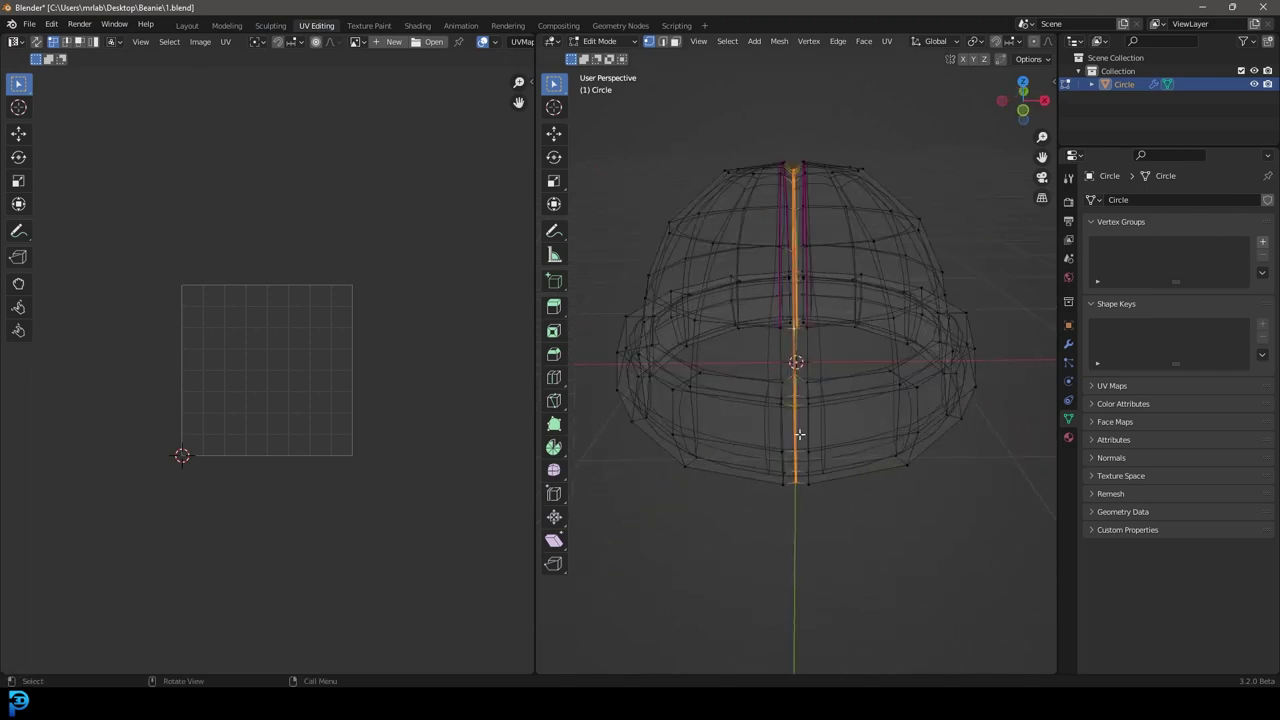
middle_drag(771, 319, 838, 252)
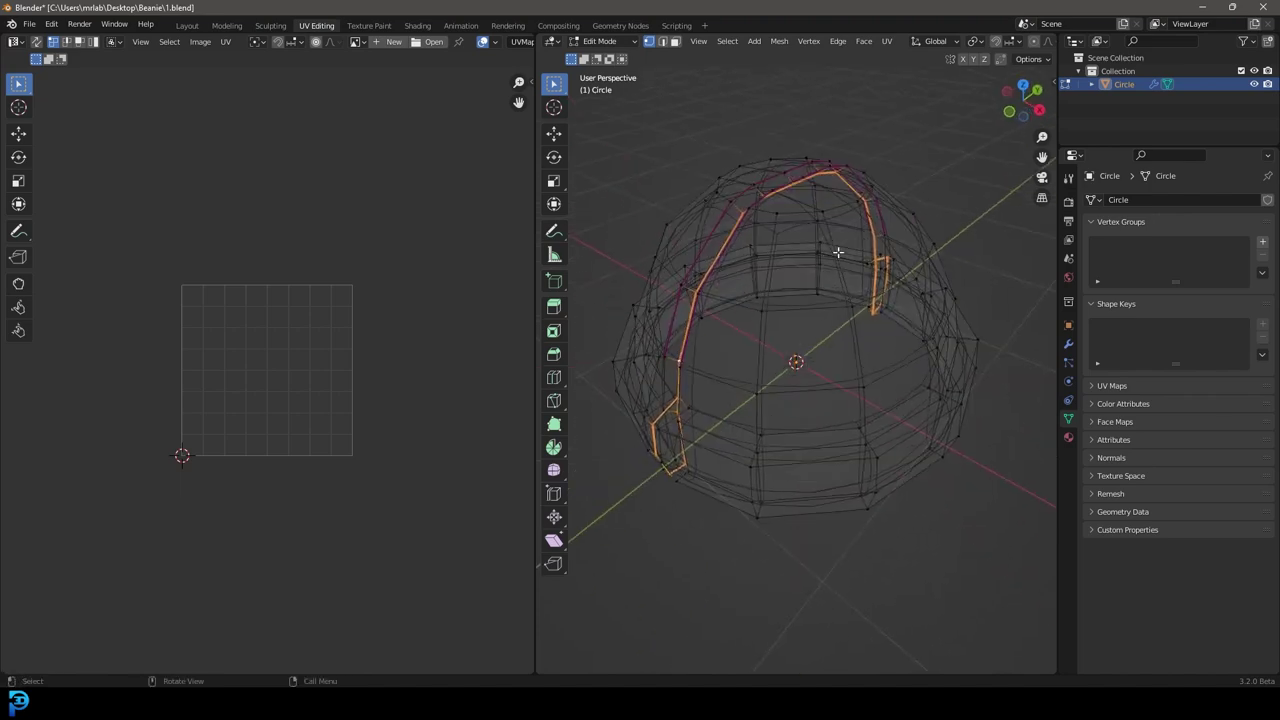
key(ctrl+e)
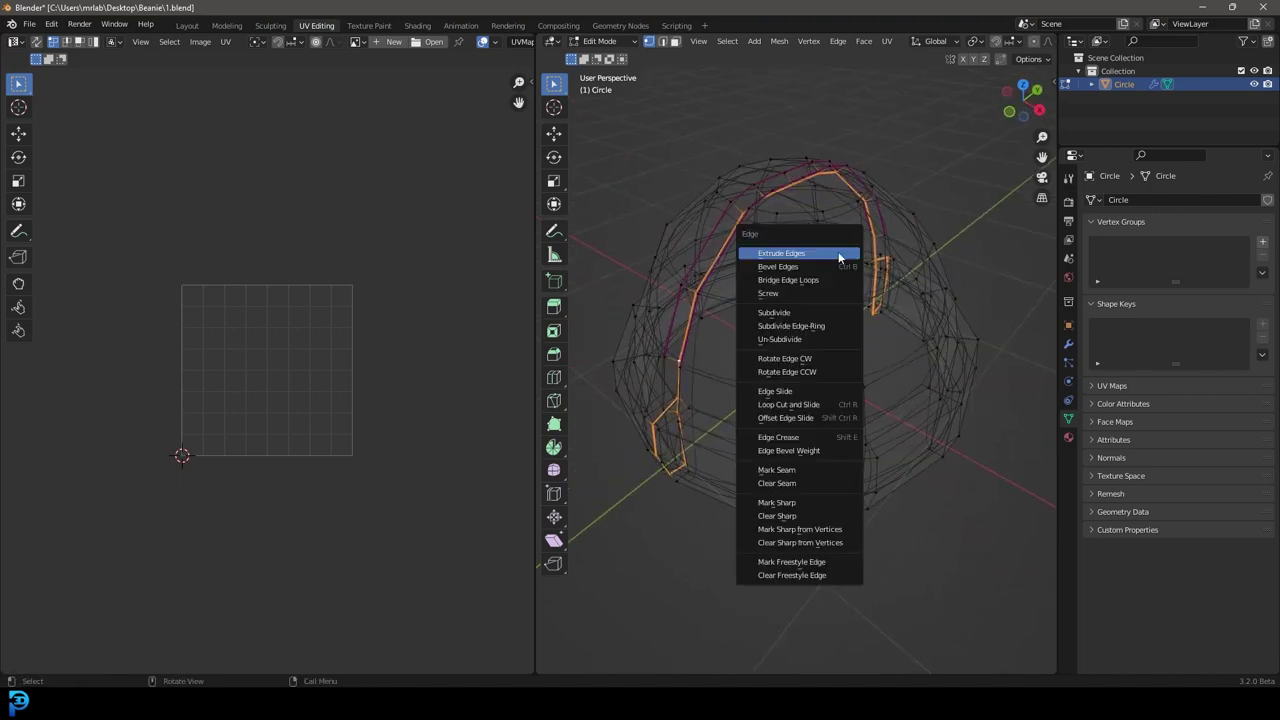
click(803, 472)
middle_drag(806, 240, 809, 323)
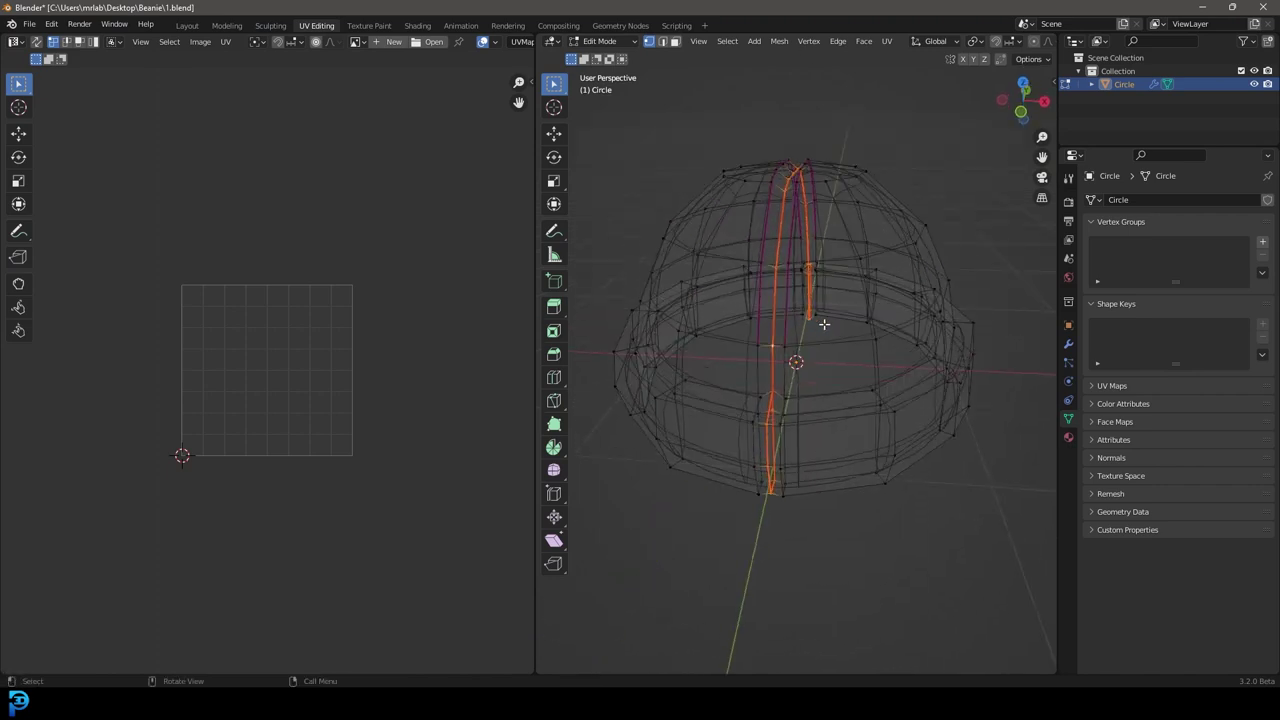
- Unwrap the whole beanie mesh and select both resulting UV islands
key(a)
key(u)
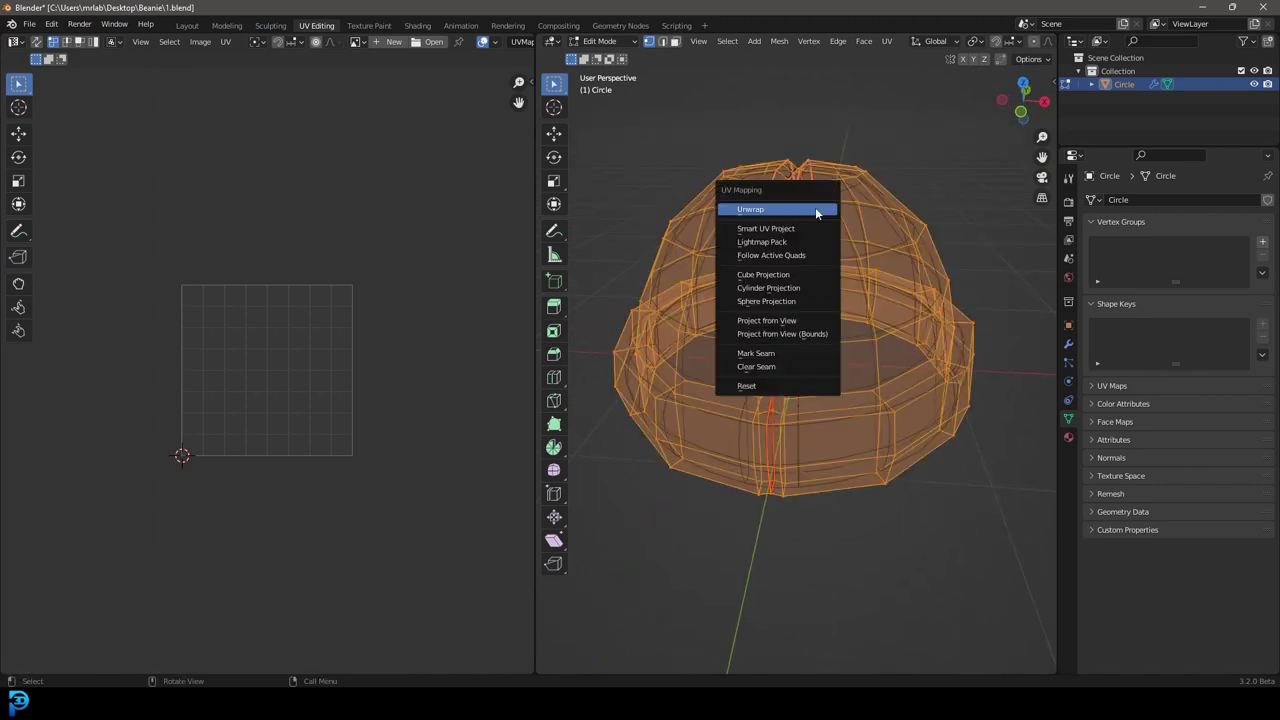
click(742, 212)
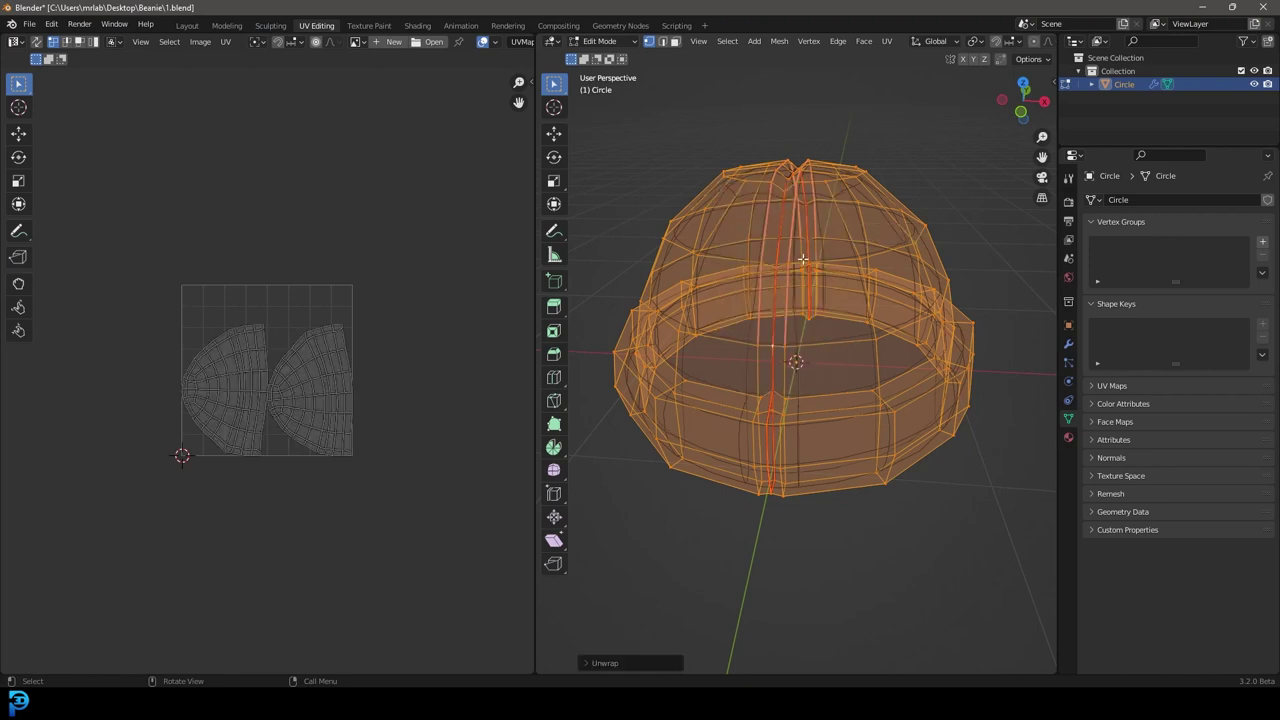
scroll(264, 368, up, 4)
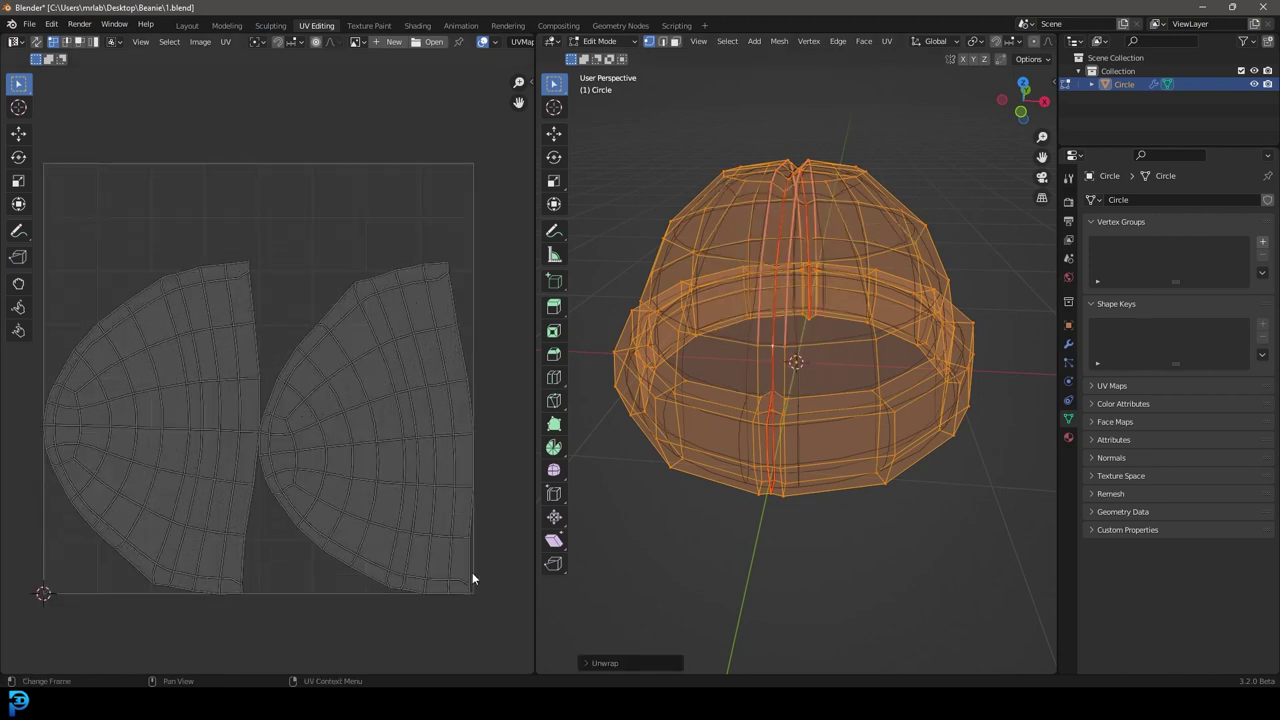
drag(488, 171, 331, 676)
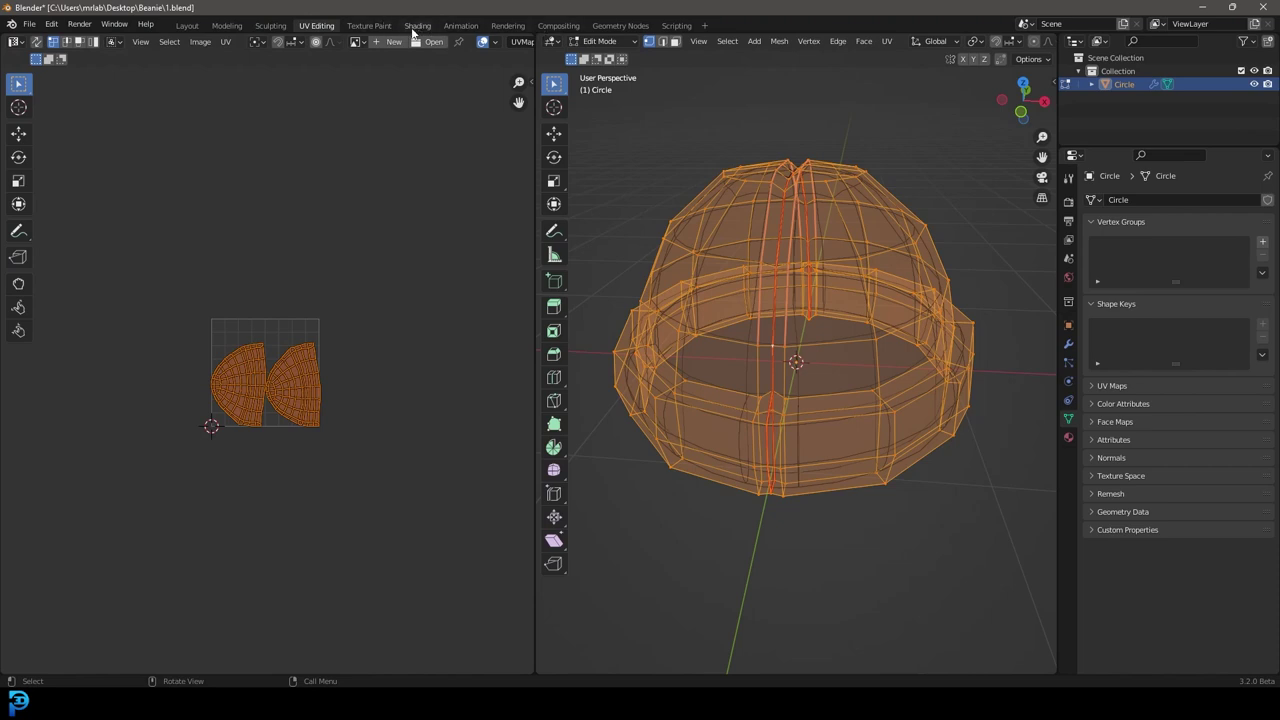
- Switch to the Shading workspace and add an Image Texture node to the beanie material, beside the Principled BSDF
click(416, 26)
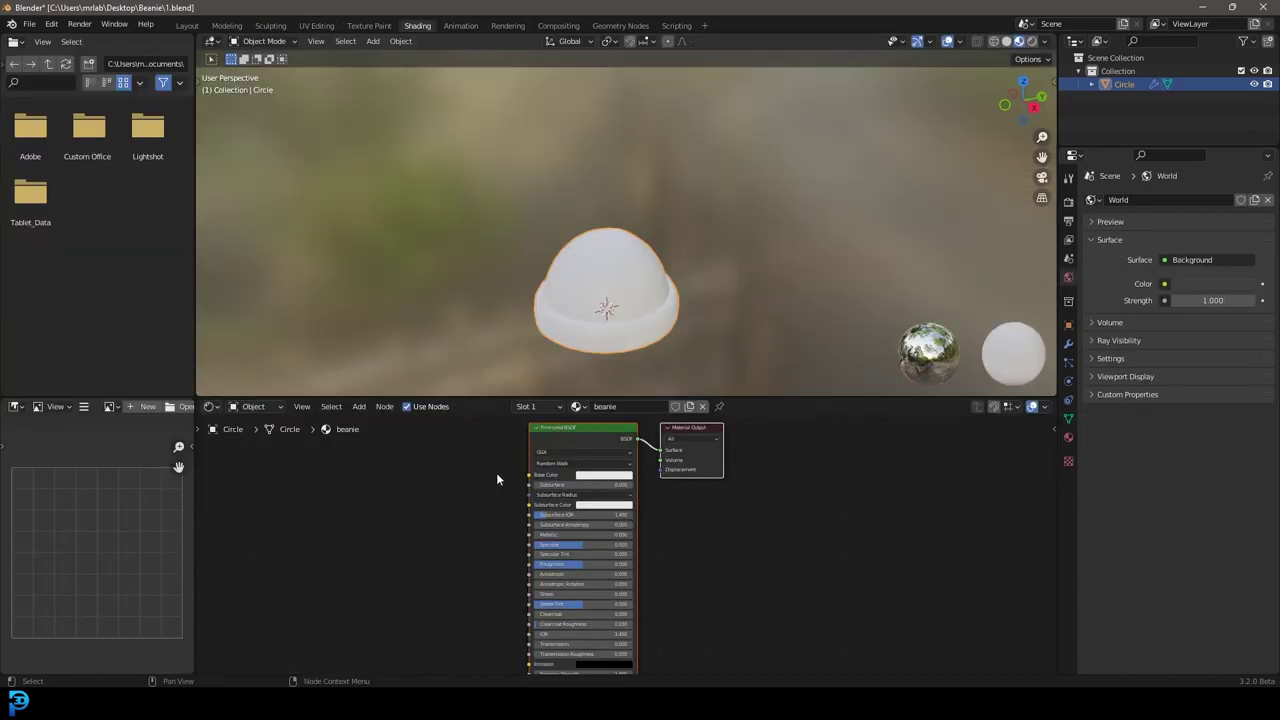
click(1068, 437)
key(Home)
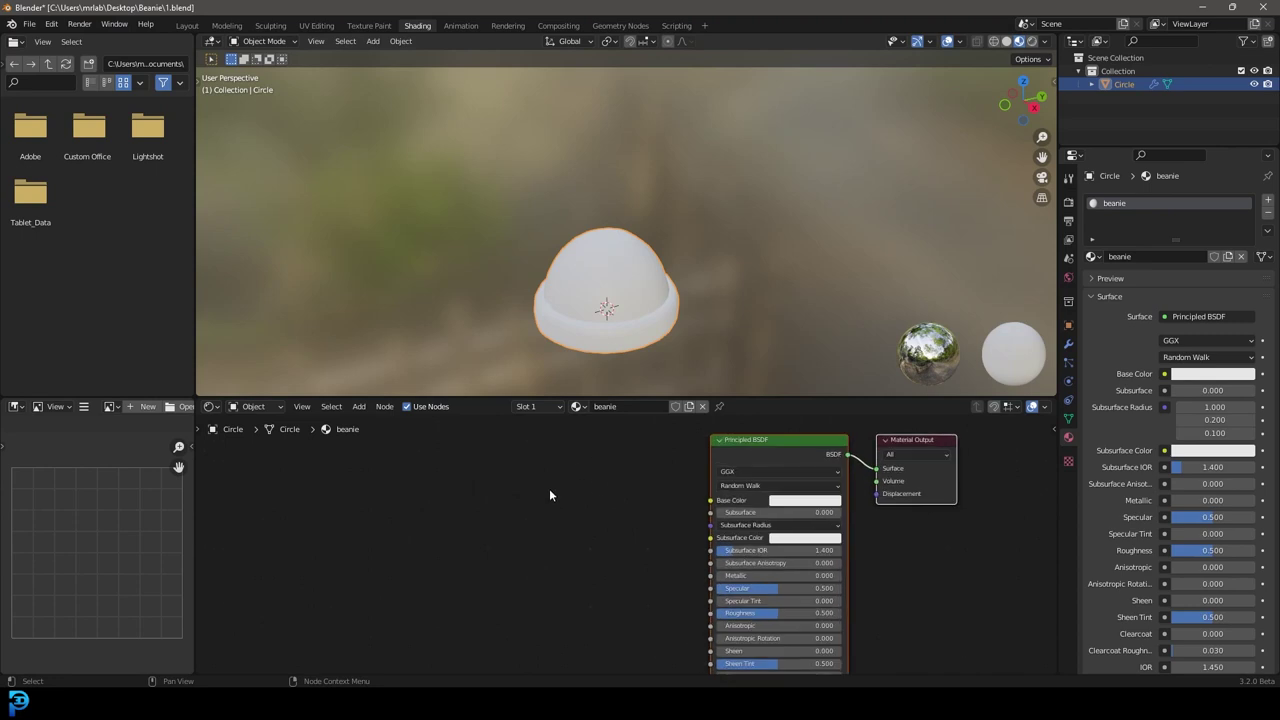
key(shift+a)
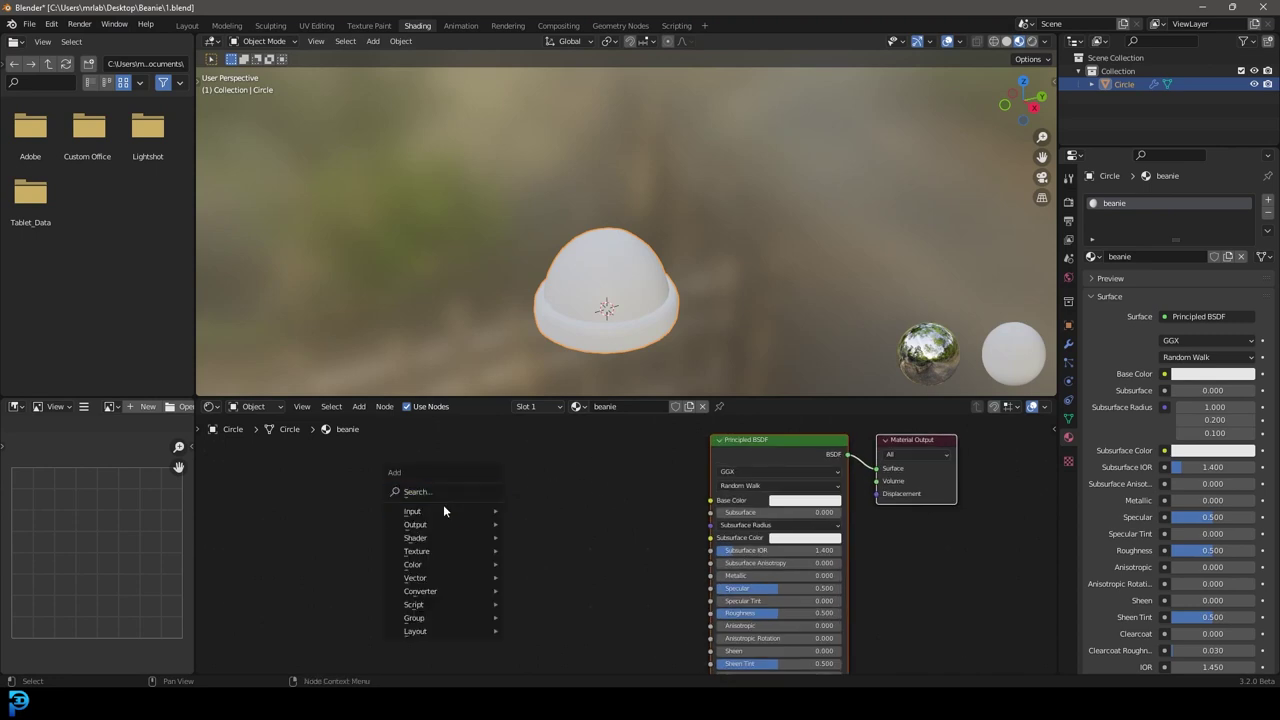
click(451, 494)
text(image)
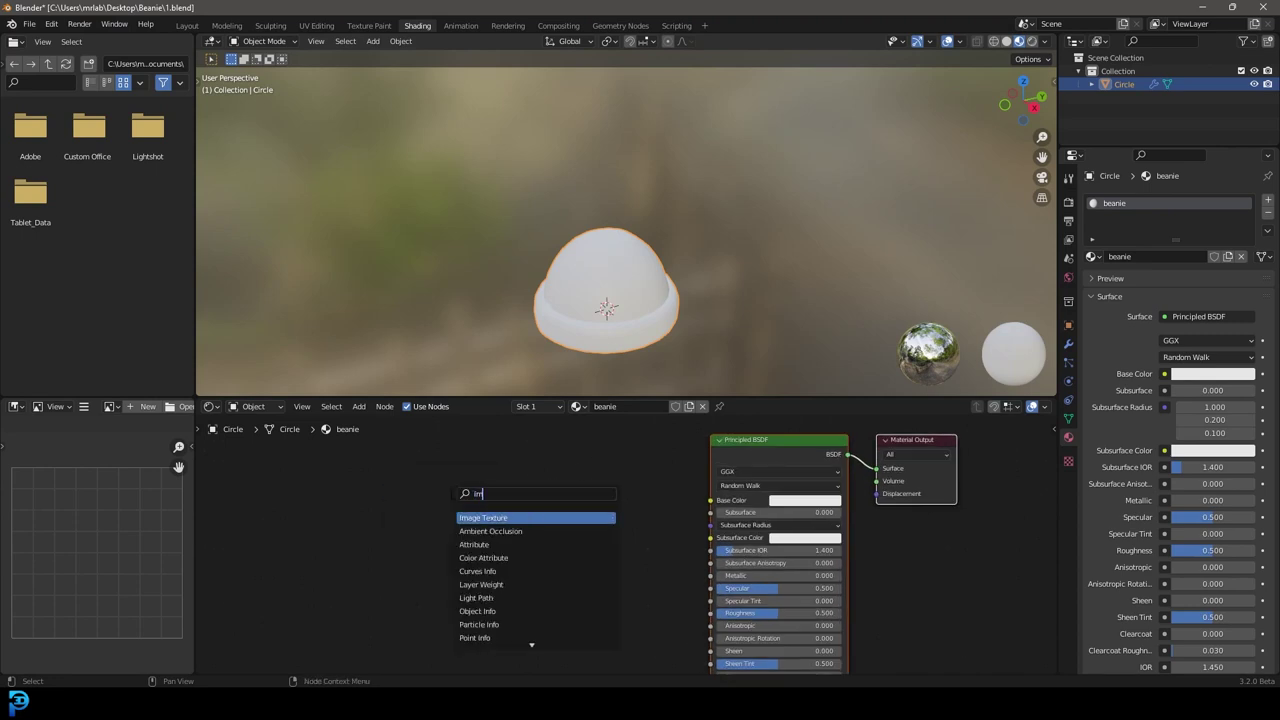
key(Return)
click(473, 472)
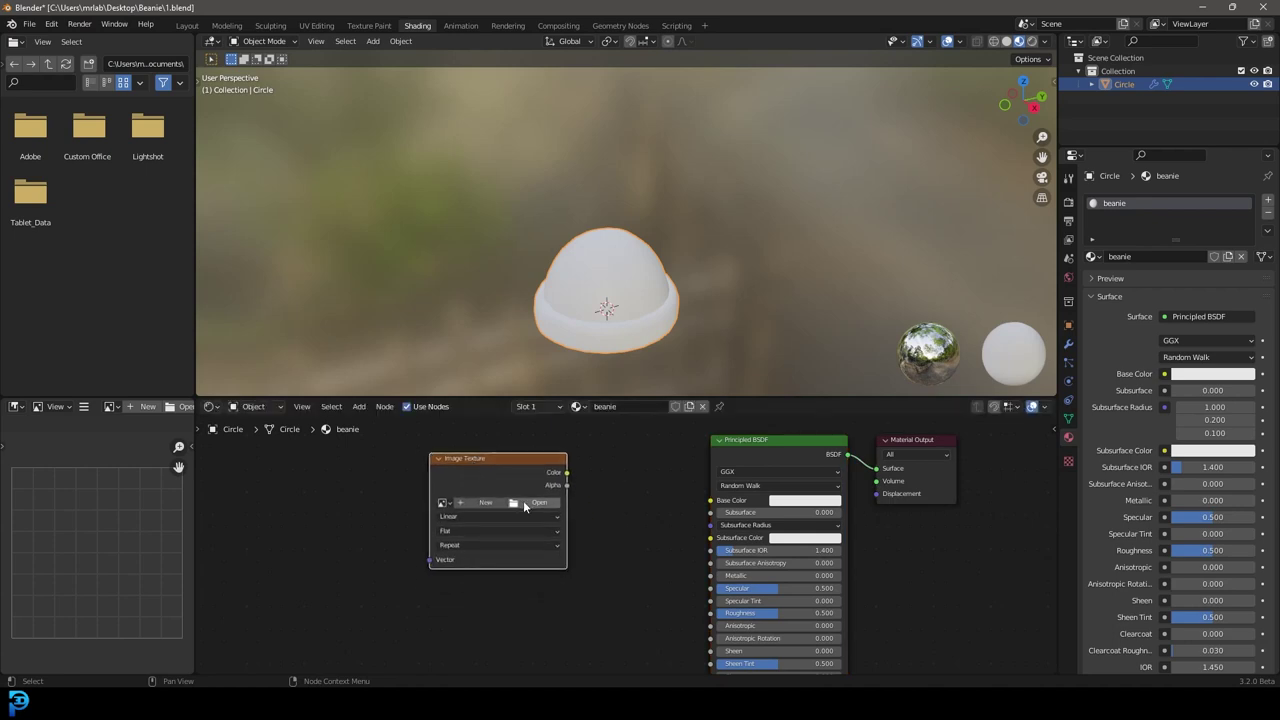
- Load fabric_0008_color_4k.jpg from the TEX folder on the Desktop into the Image Texture node
click(539, 503)
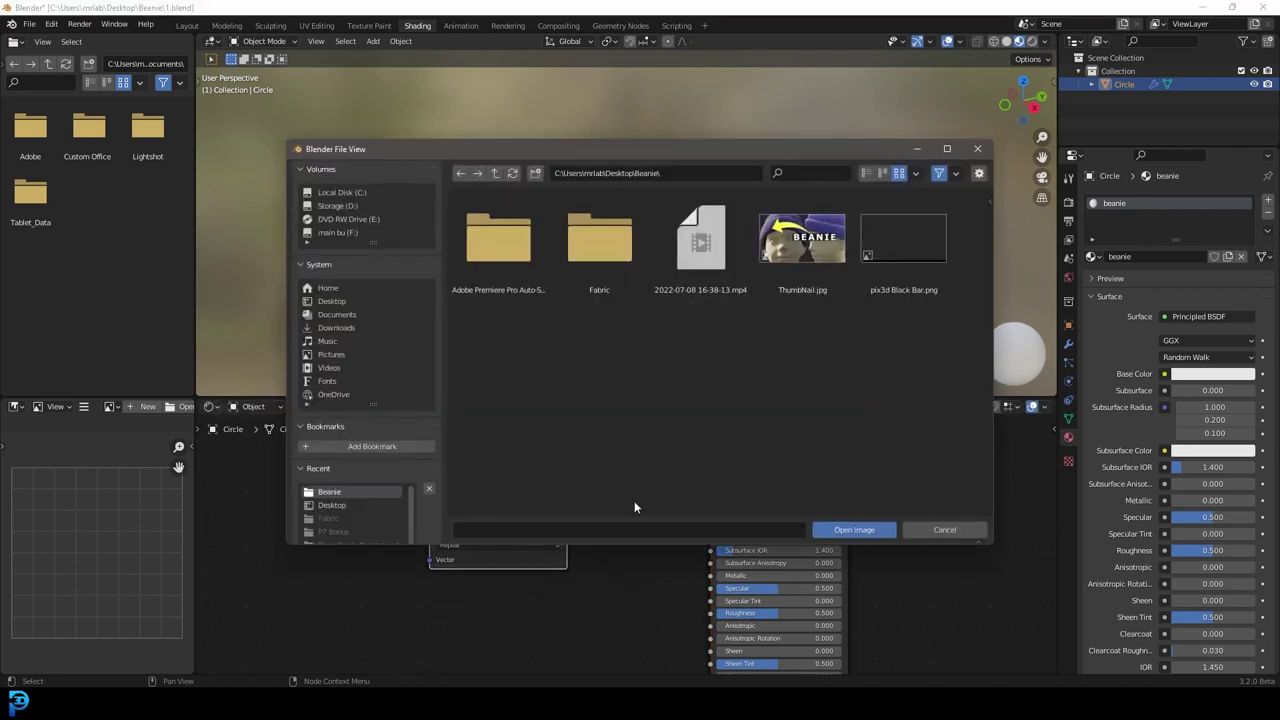
click(342, 304)
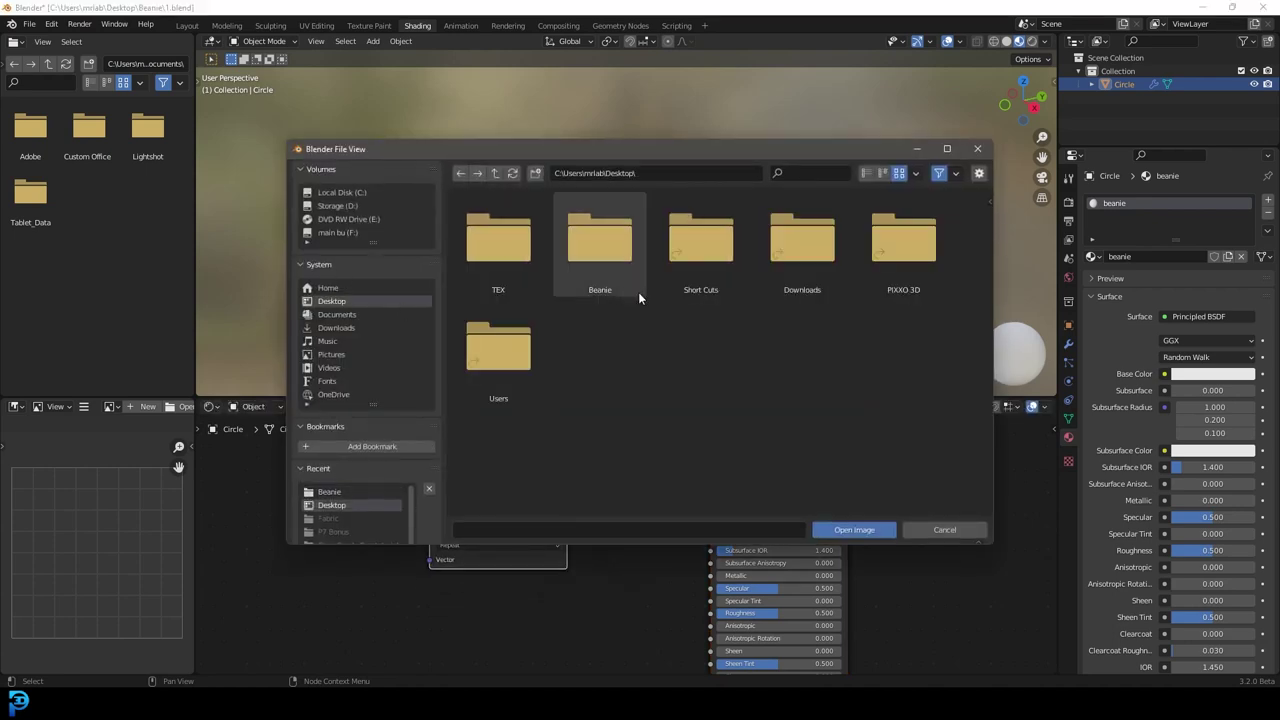
double_click(518, 262)
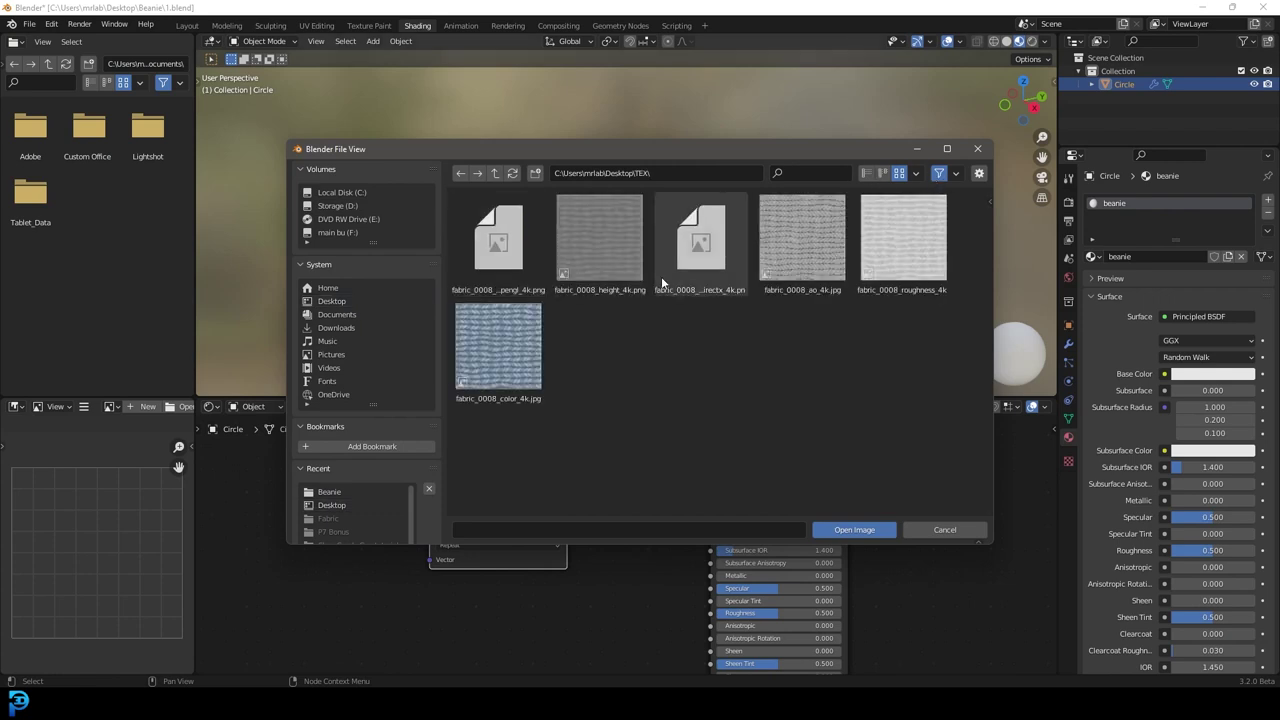
click(869, 174)
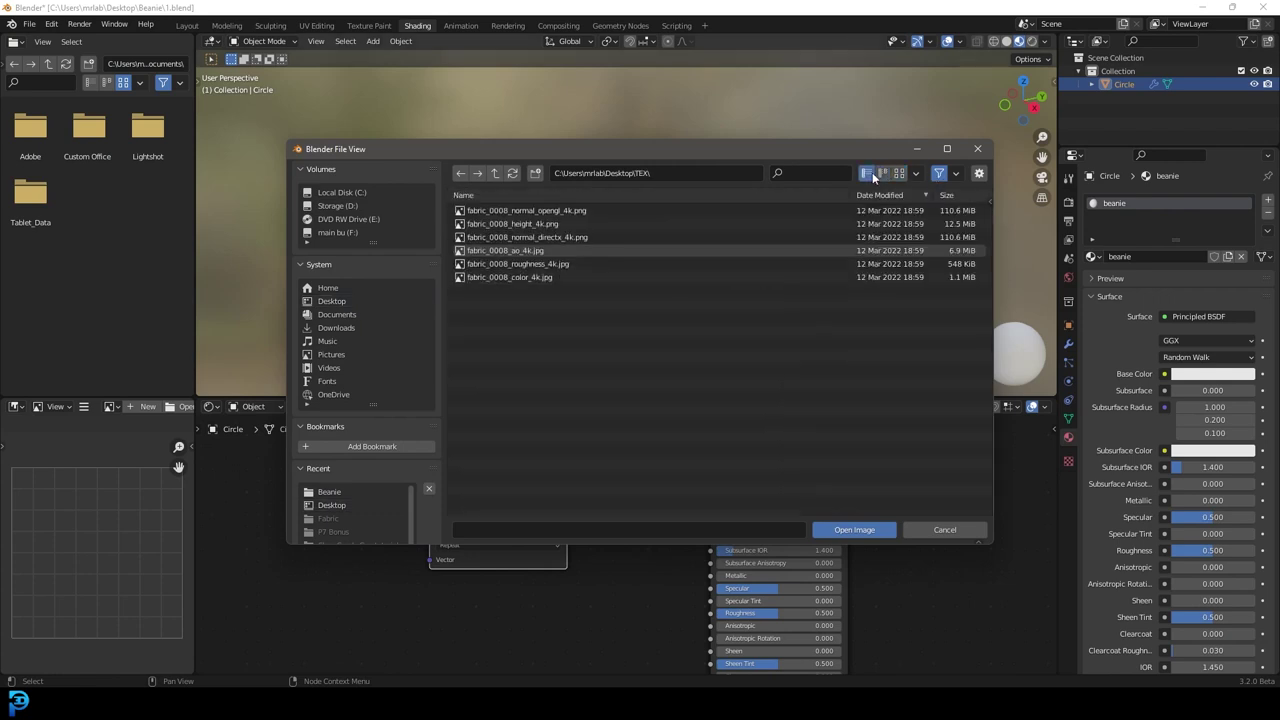
click(899, 174)
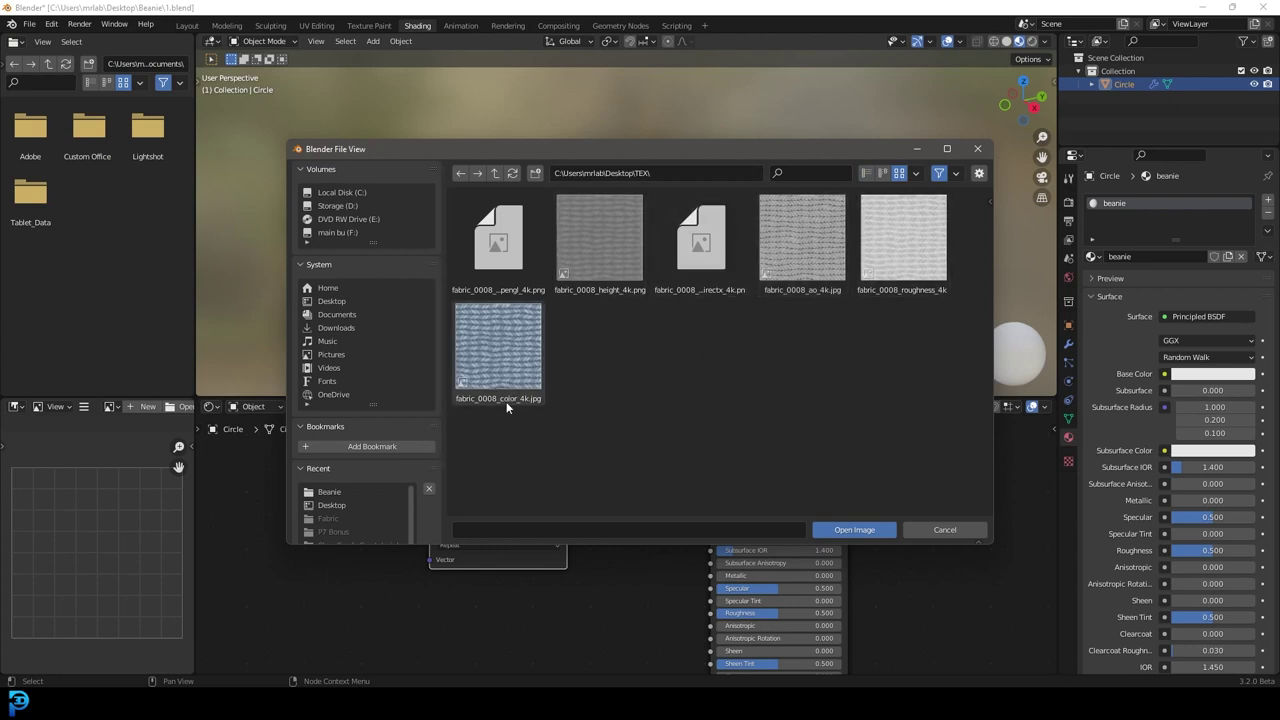
click(519, 377)
click(846, 527)
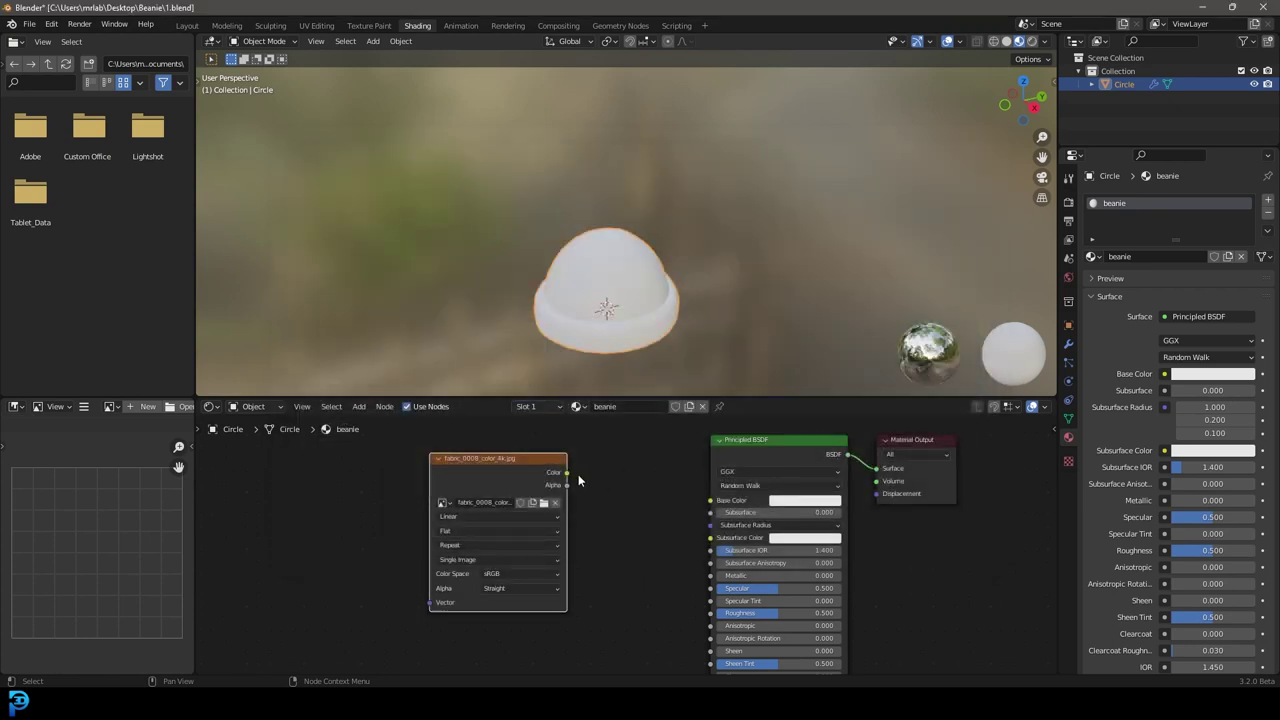
- Connect the texture's Color output to the Principled BSDF's Base Color and move the shader node closer to the texture
drag(567, 472, 711, 500)
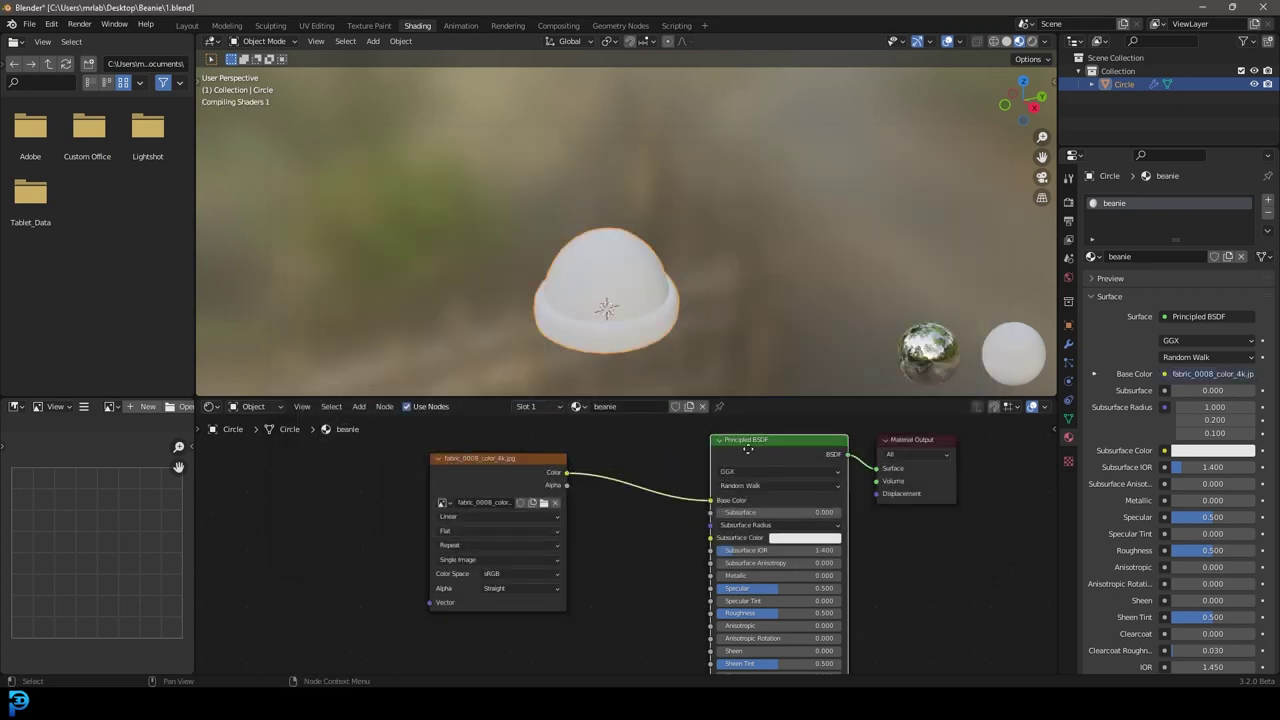
drag(748, 449, 709, 450)
scroll(651, 268, up, 5)
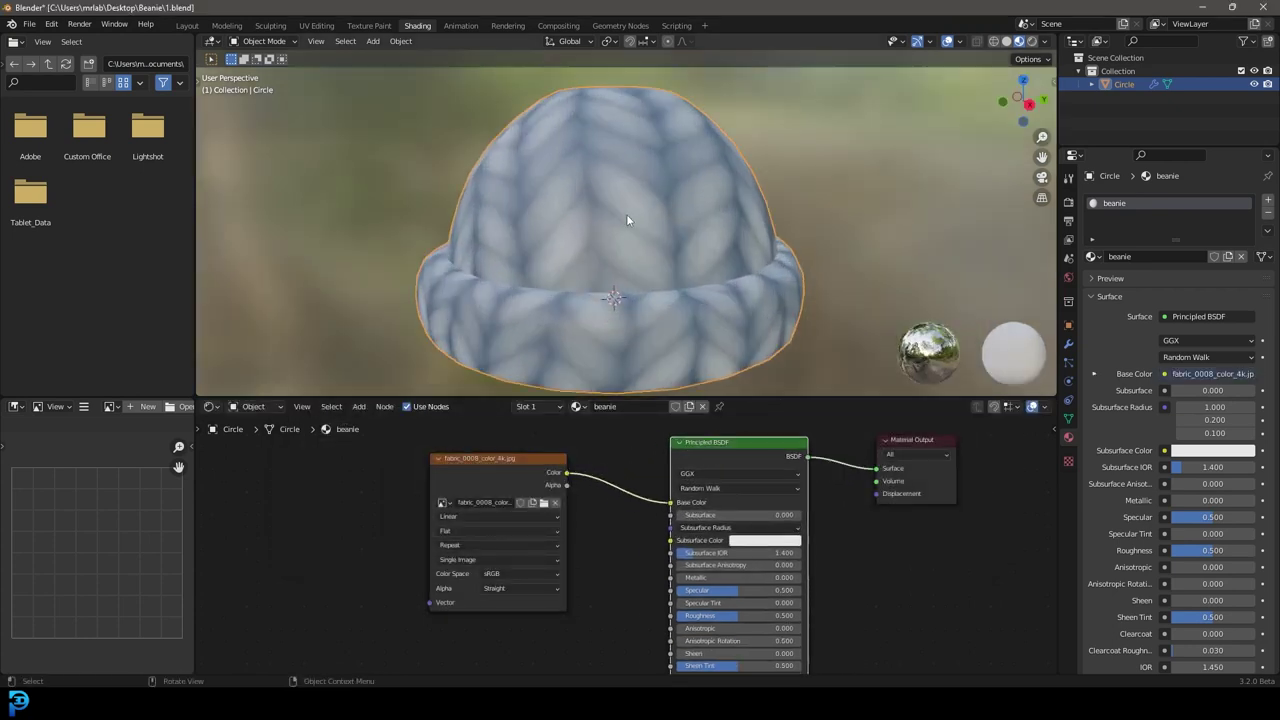
- Show the viewport in Rendered shading and set the world background colour to a Sky Texture
key(z)
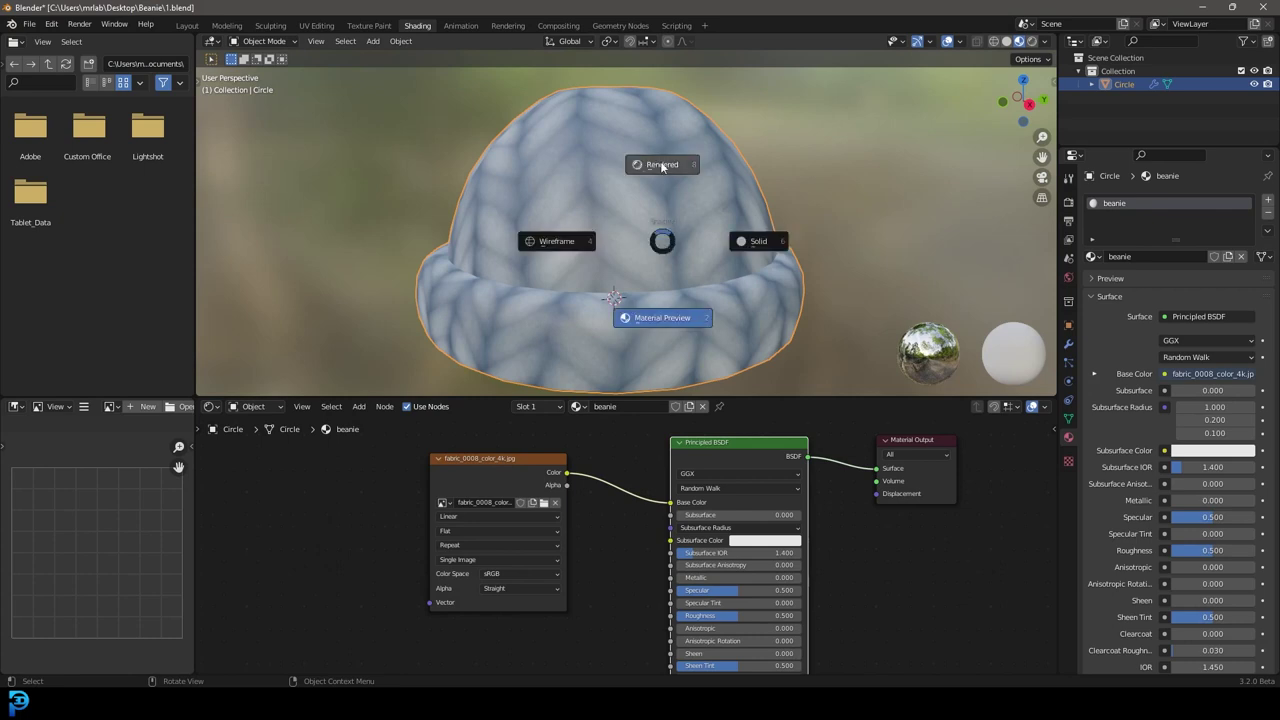
click(661, 165)
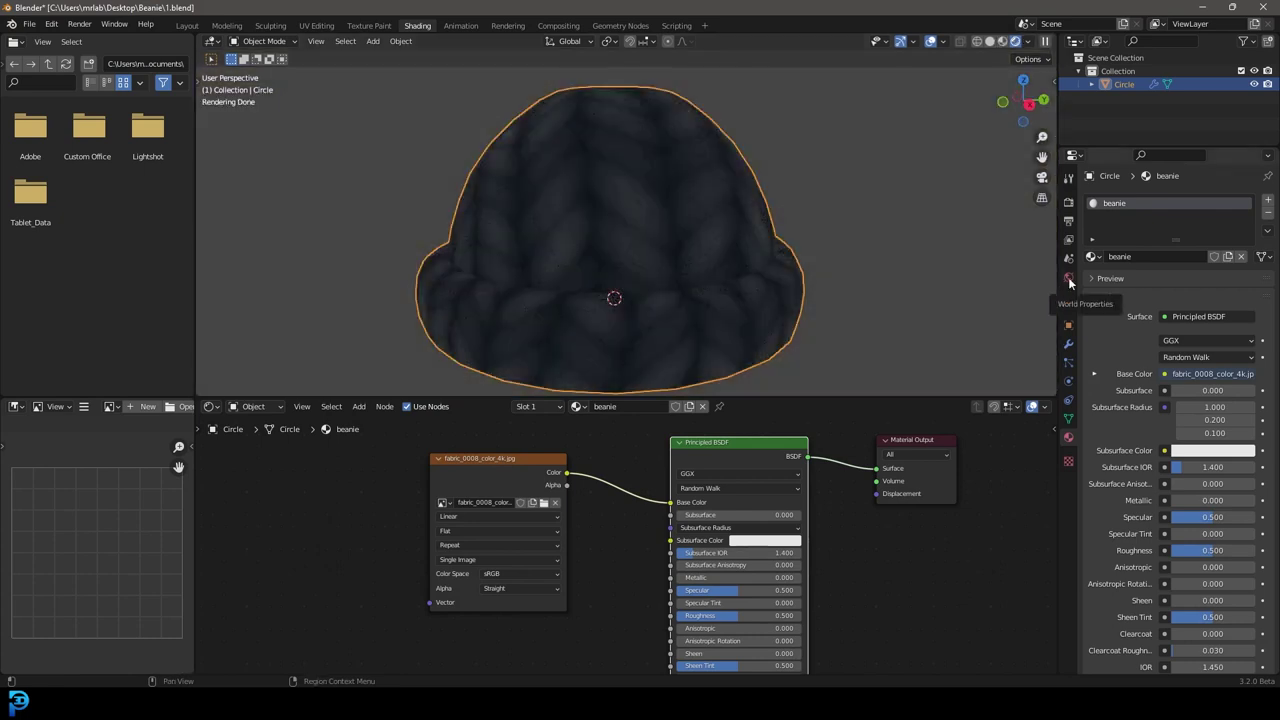
click(1069, 283)
click(1165, 284)
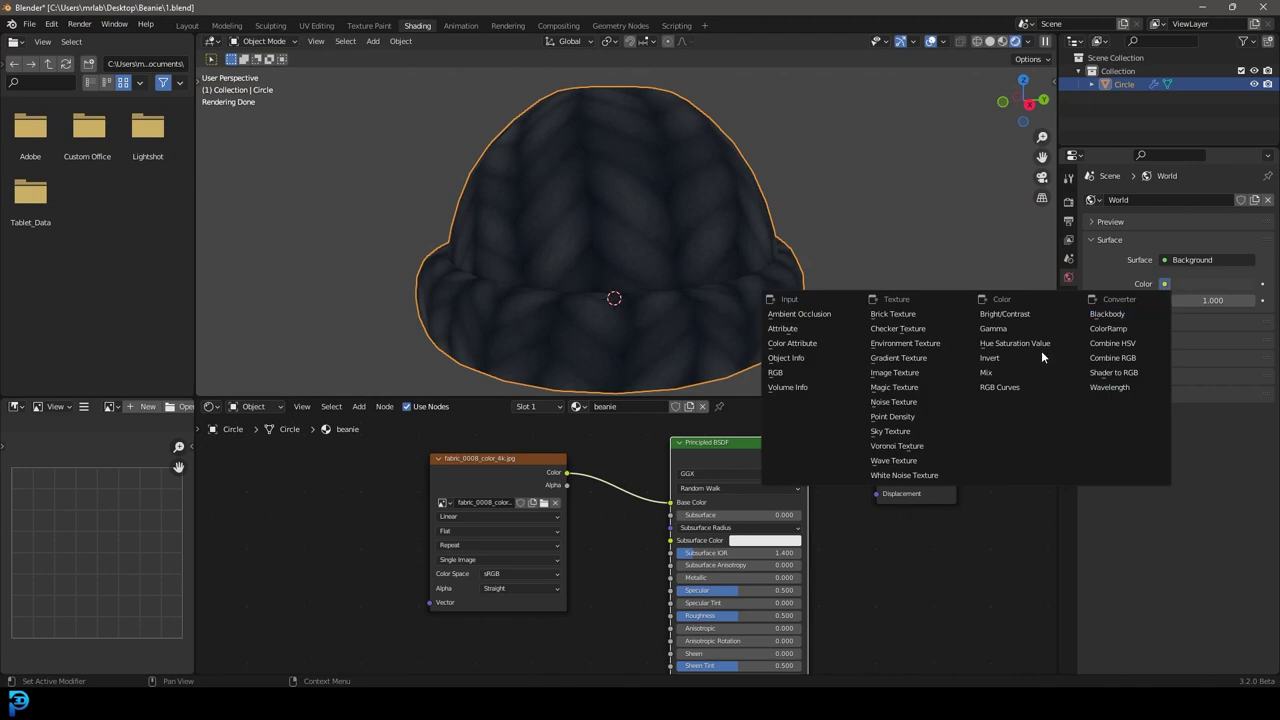
click(901, 433)
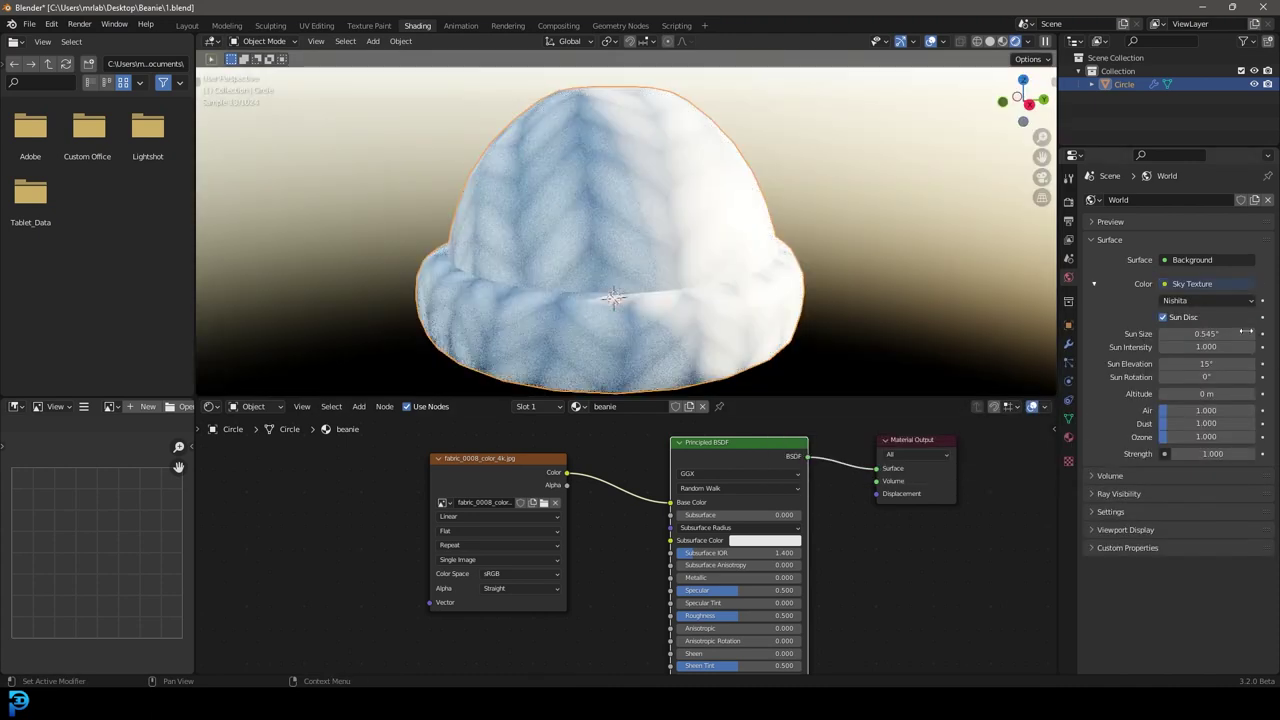
- Set the world background strength to 0.2
click(1204, 453)
text(.2)
key(Return)
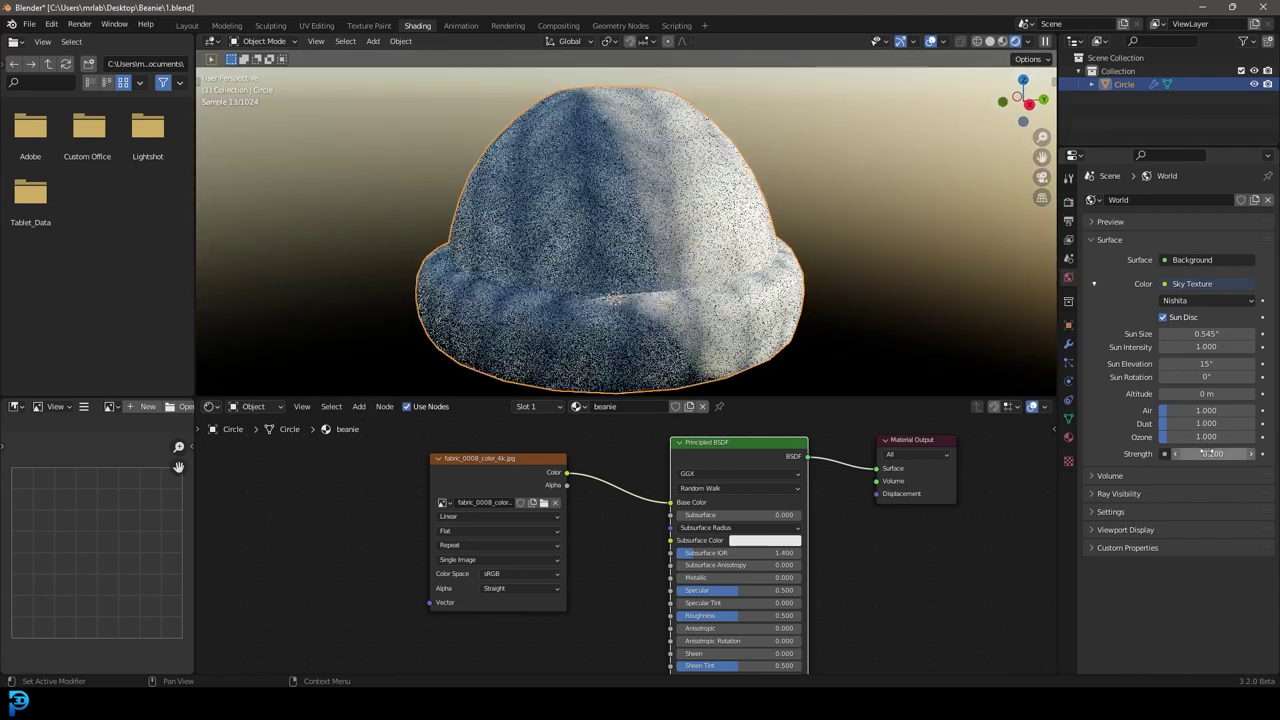
- Enable a transparent film background in the render settings
click(1069, 202)
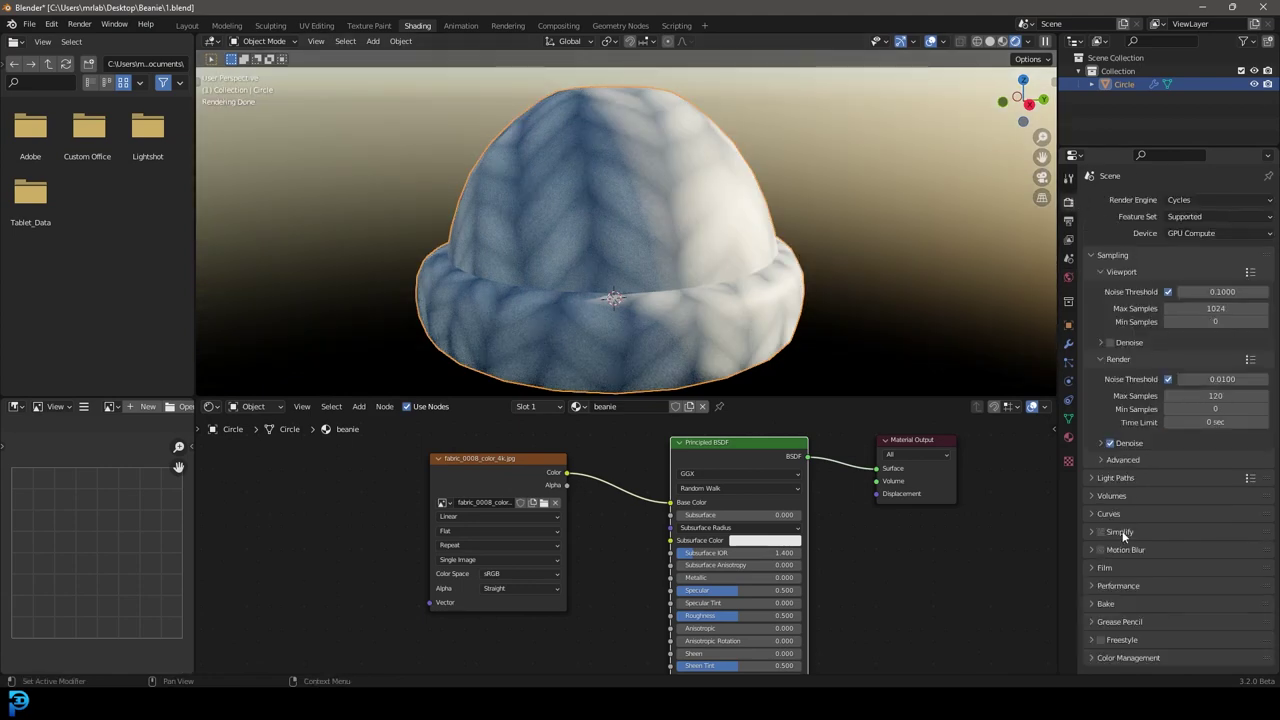
click(1104, 568)
scroll(1115, 608, down, 3)
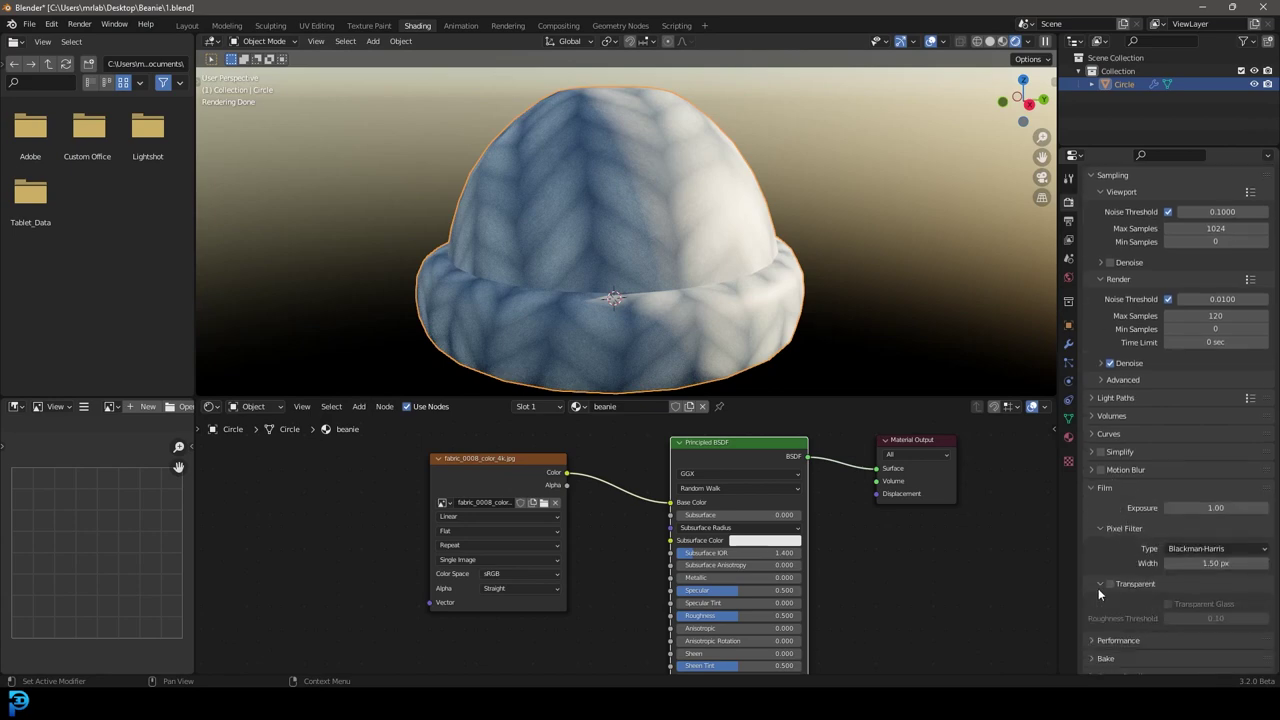
click(1109, 584)
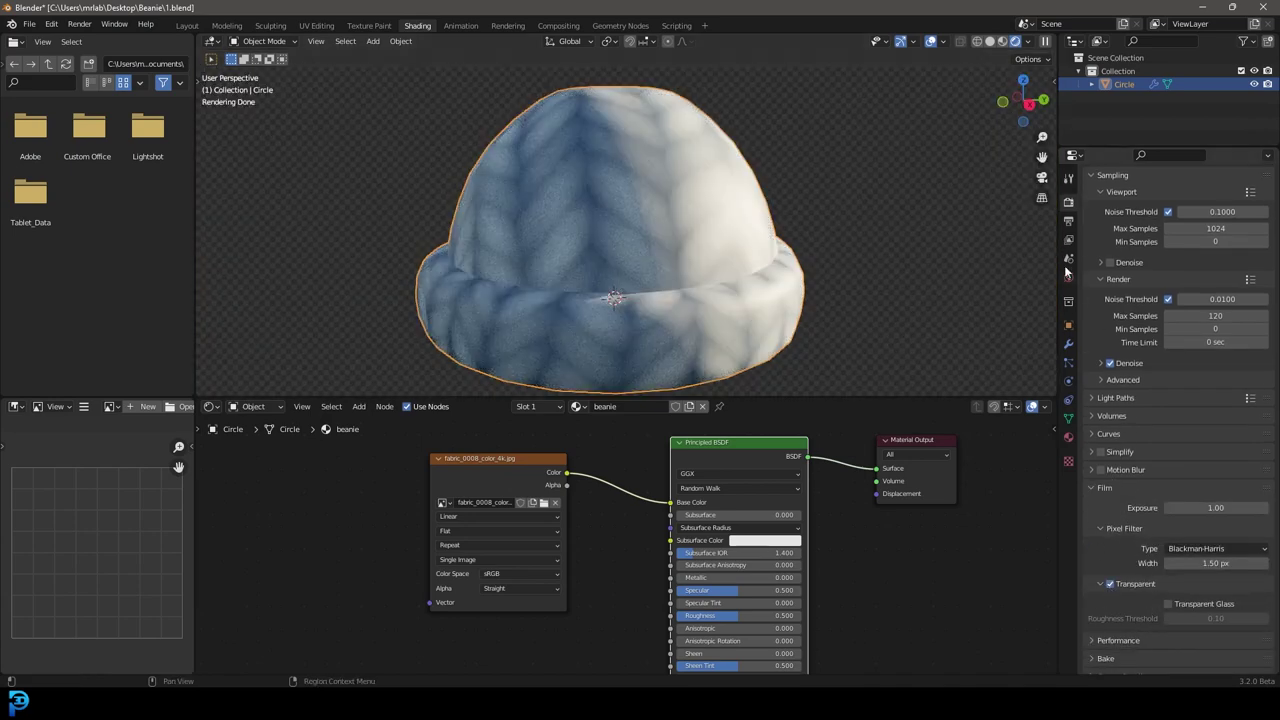
- Return to the beanie's material settings and examine the rendered knit texture from different sides
click(1068, 437)
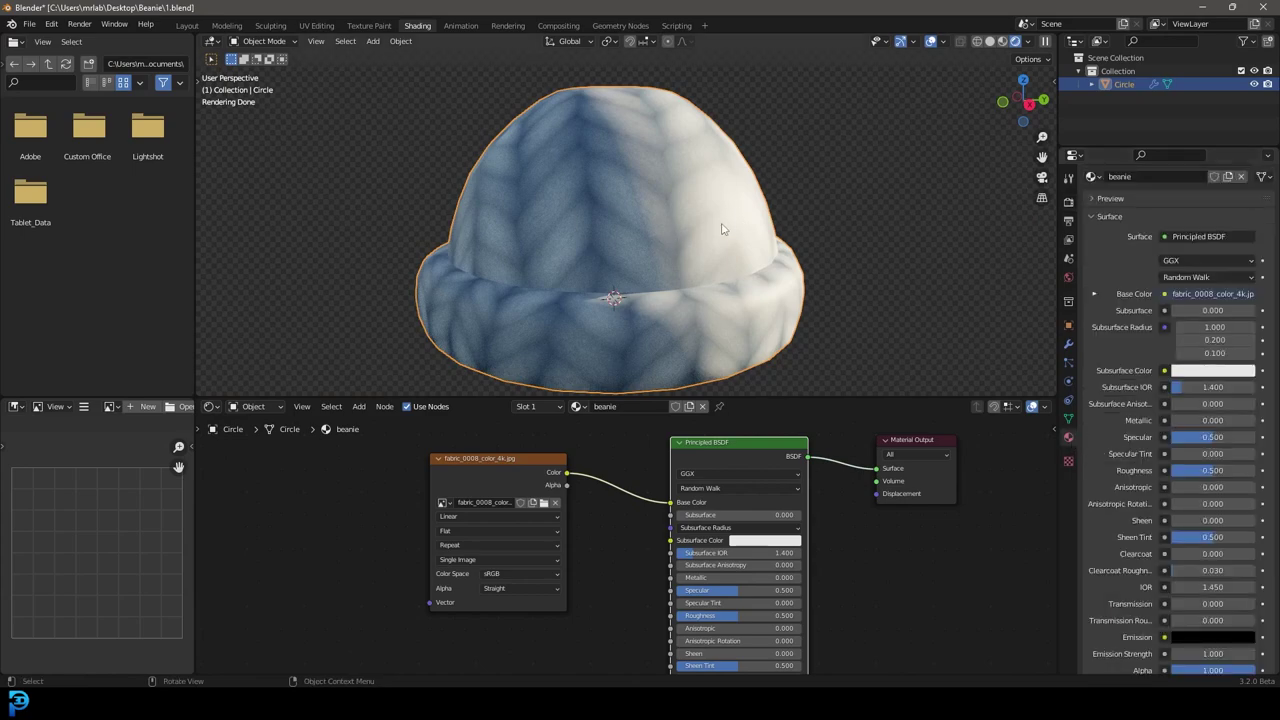
key(z)
click(721, 151)
middle_drag(654, 256, 546, 236)
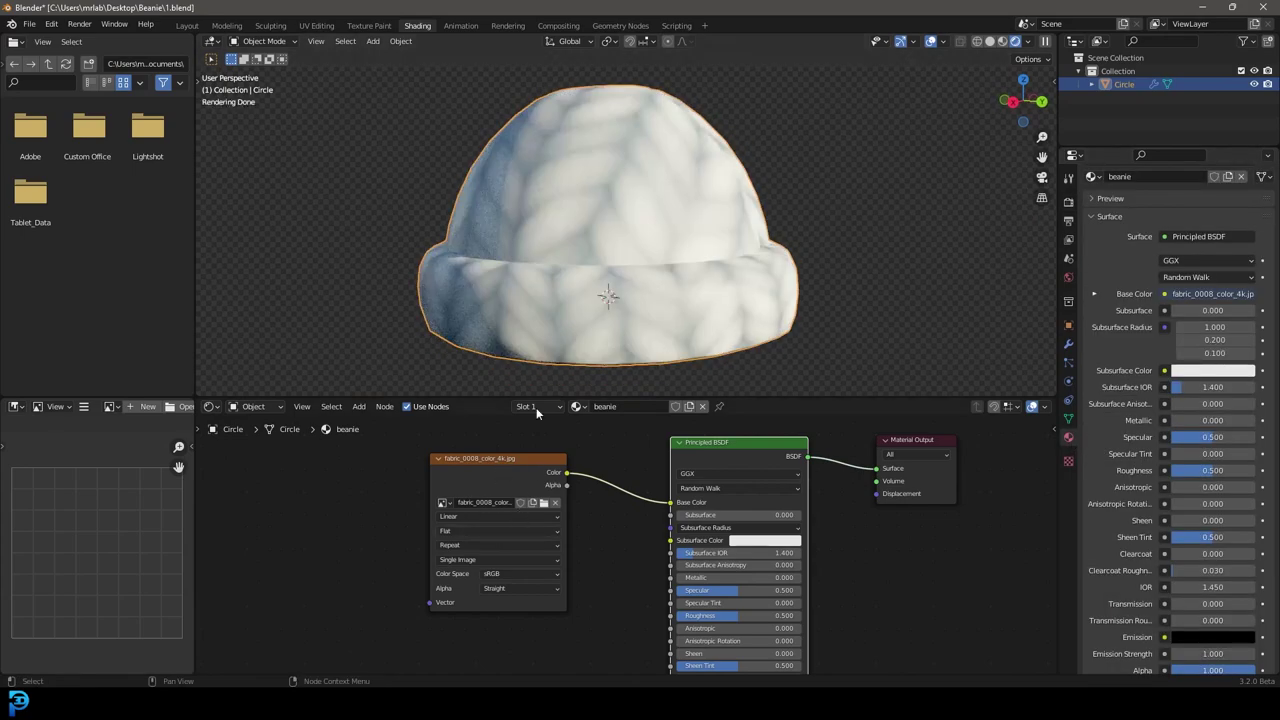
scroll(553, 192, down, 2)
middle_drag(553, 192, 651, 208)
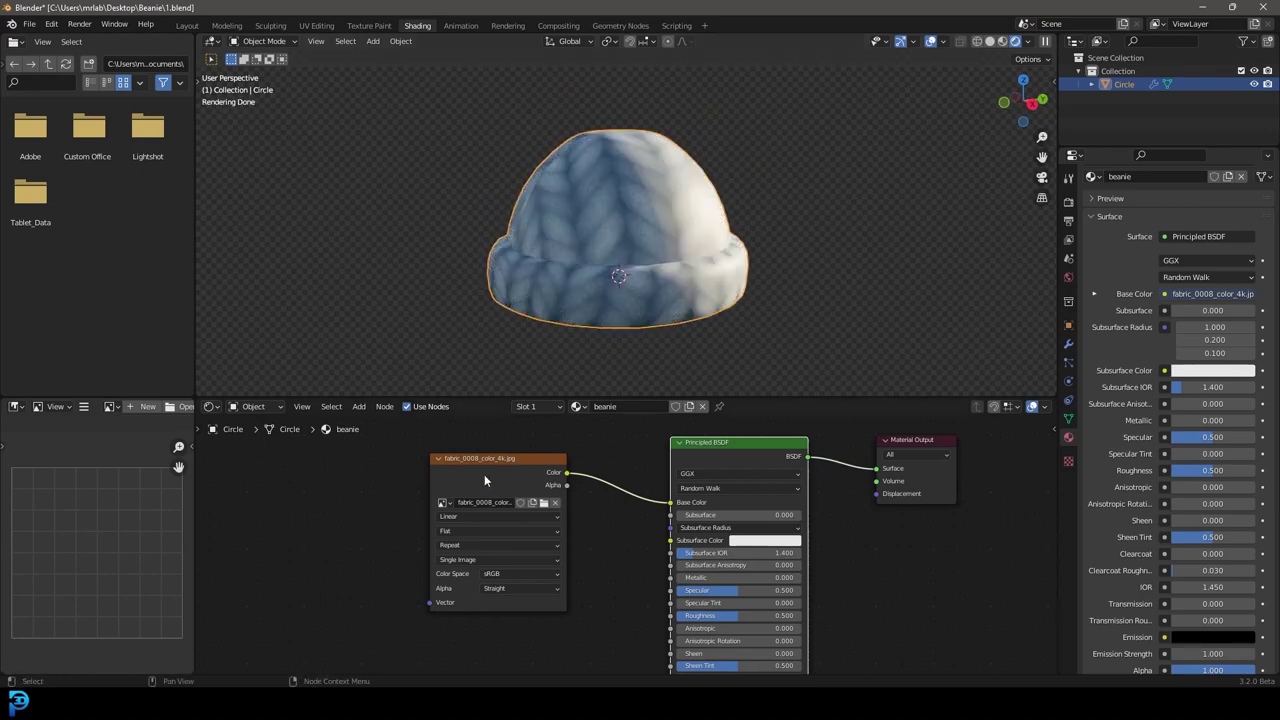
- Add a Mapping node before the fabric colour texture and connect its Vector output to the texture's Vector input
middle_drag(484, 474, 625, 495)
key(shift+a)
click(474, 490)
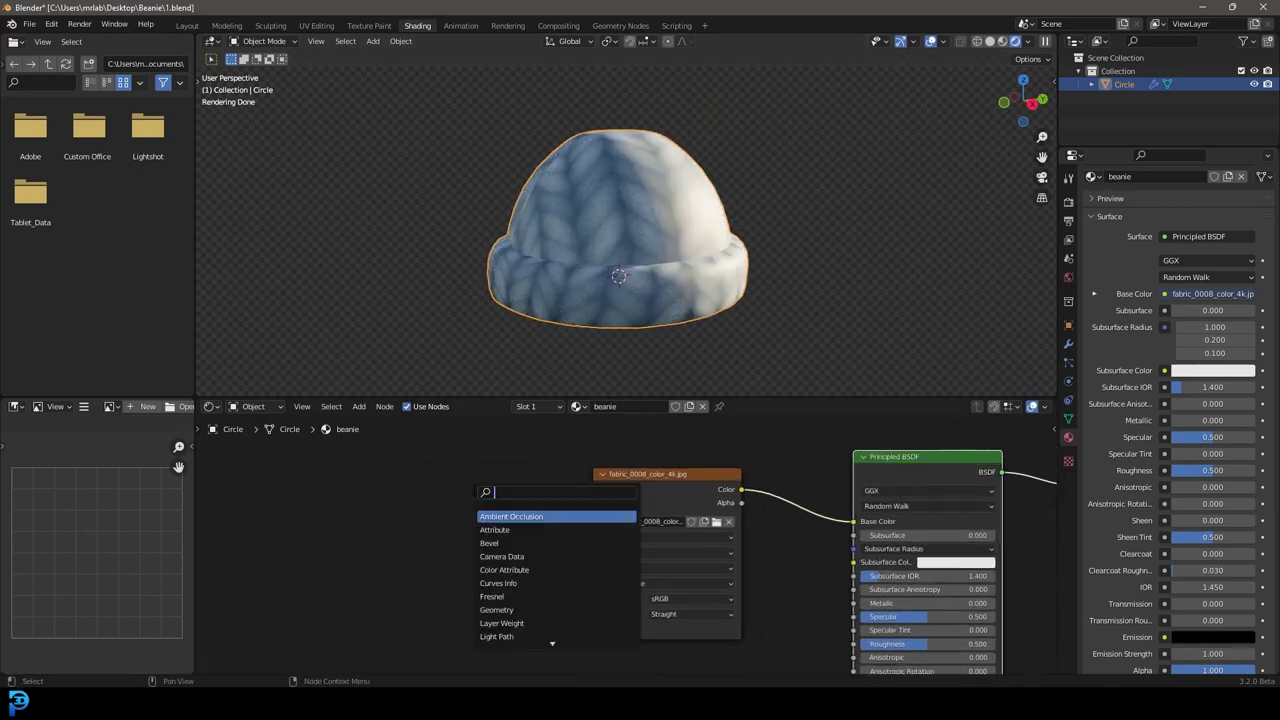
text(mapp)
click(490, 516)
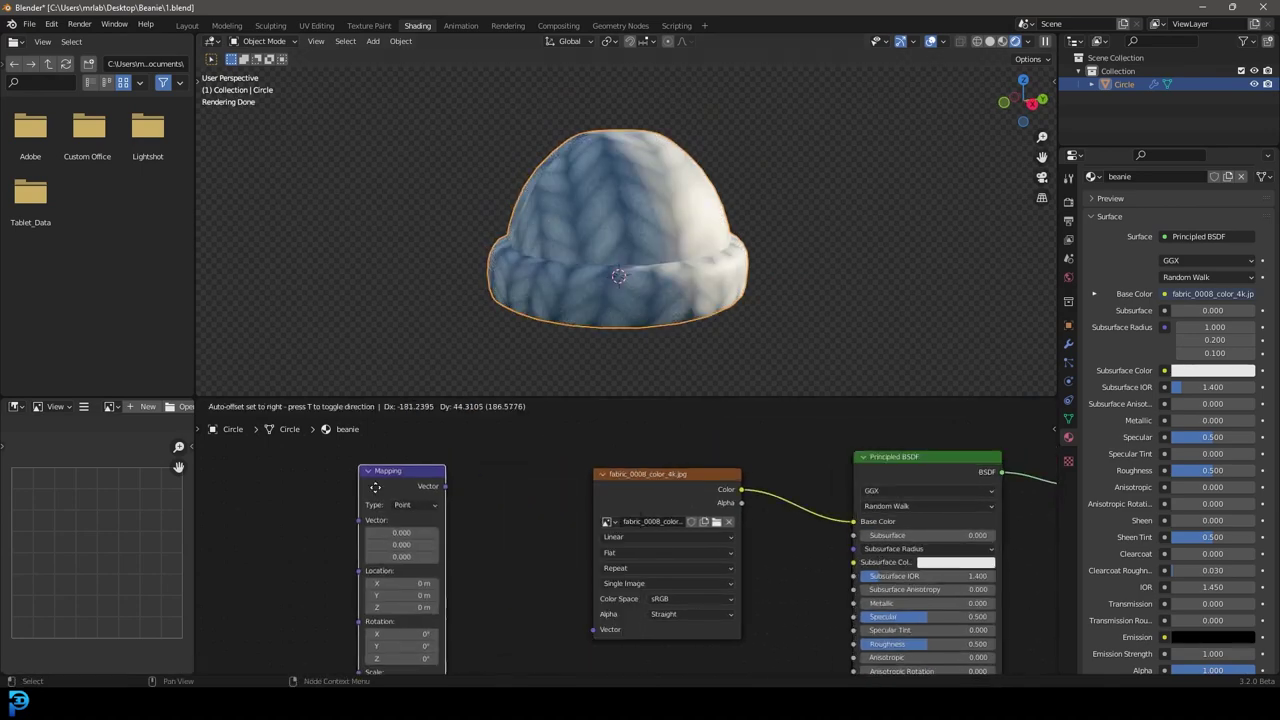
click(423, 502)
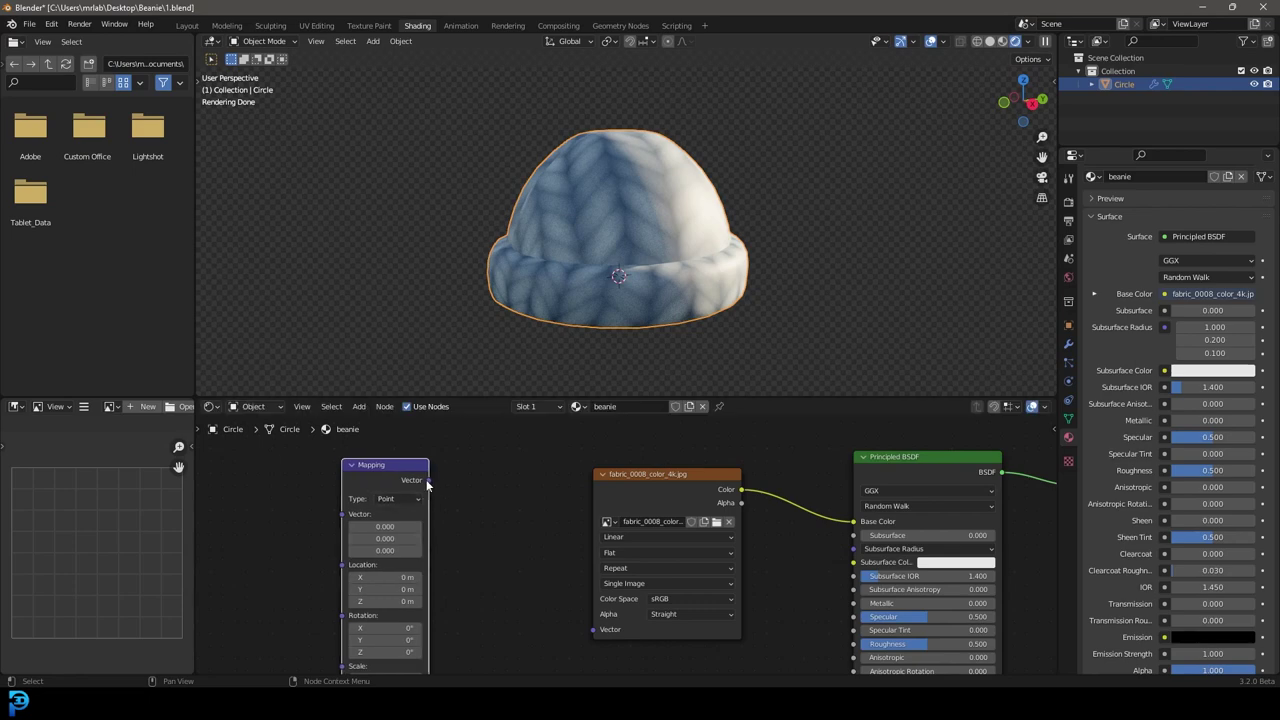
drag(428, 481, 596, 627)
drag(393, 478, 494, 511)
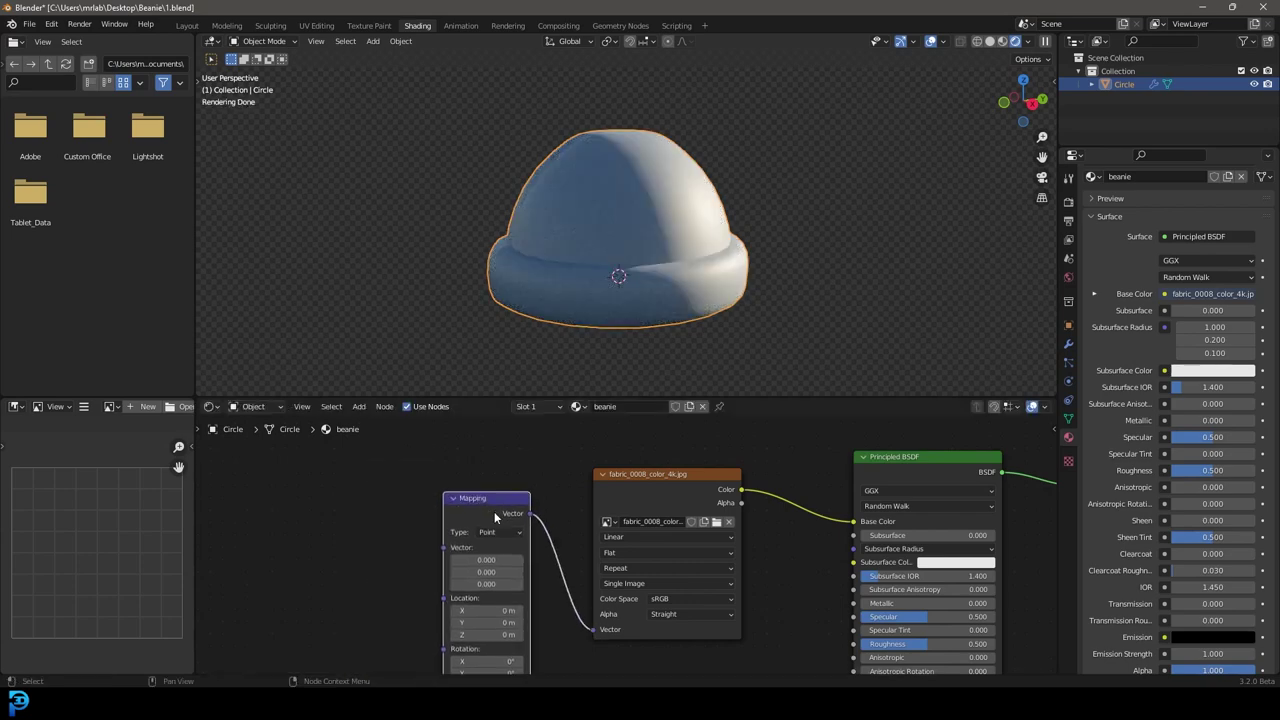
middle_drag(494, 511, 551, 478)
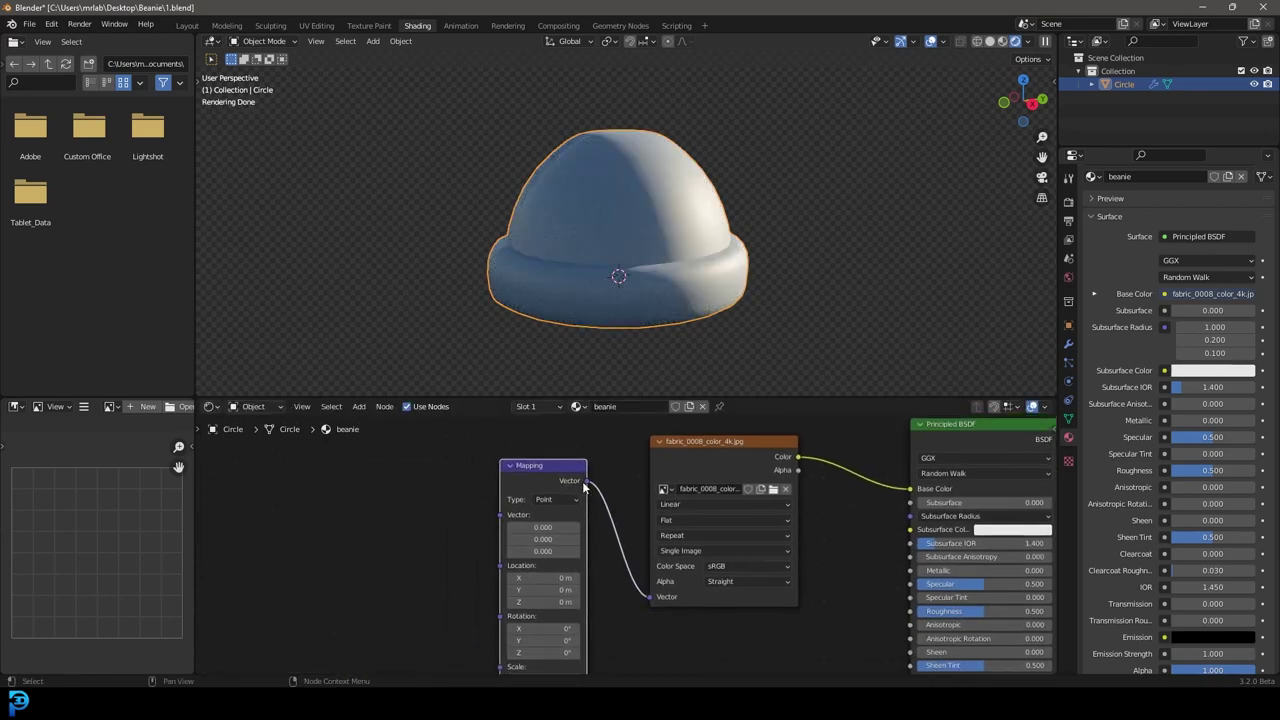
- Add a Texture Coordinate node before the Mapping node and connect its UV output to the Mapping node's Vector input
middle_drag(408, 487, 497, 494)
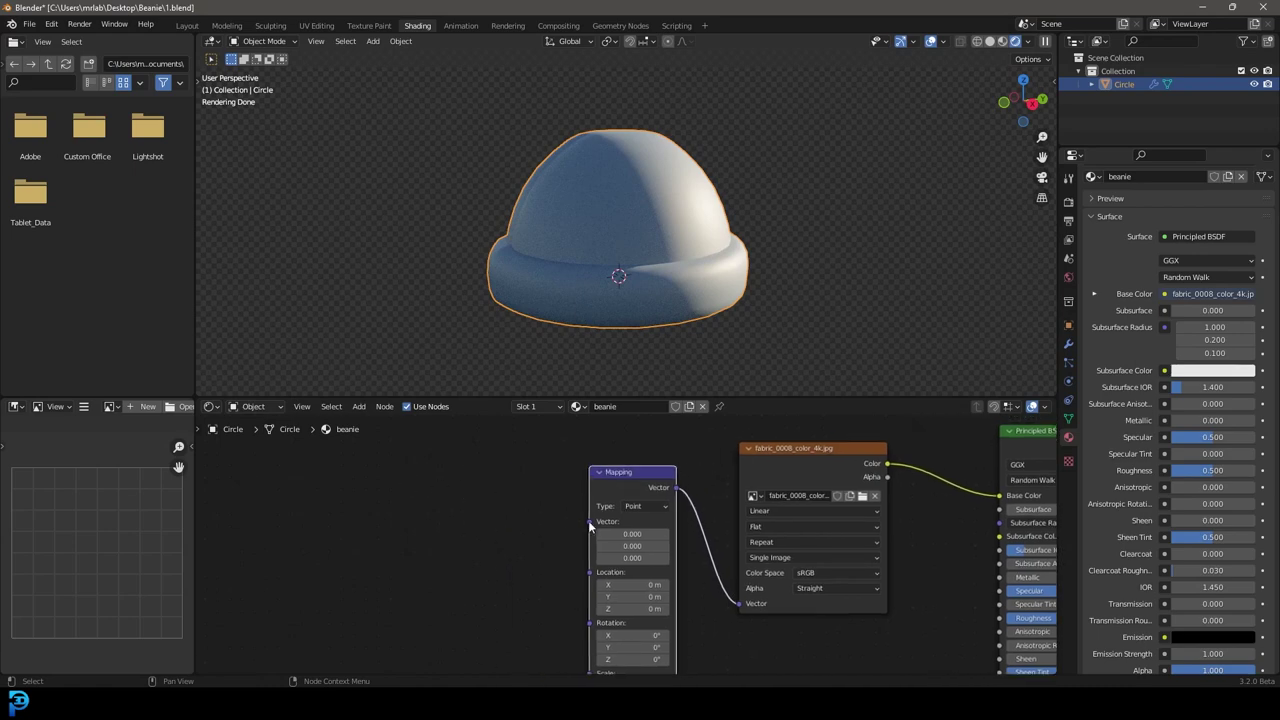
key(shift+a)
click(514, 486)
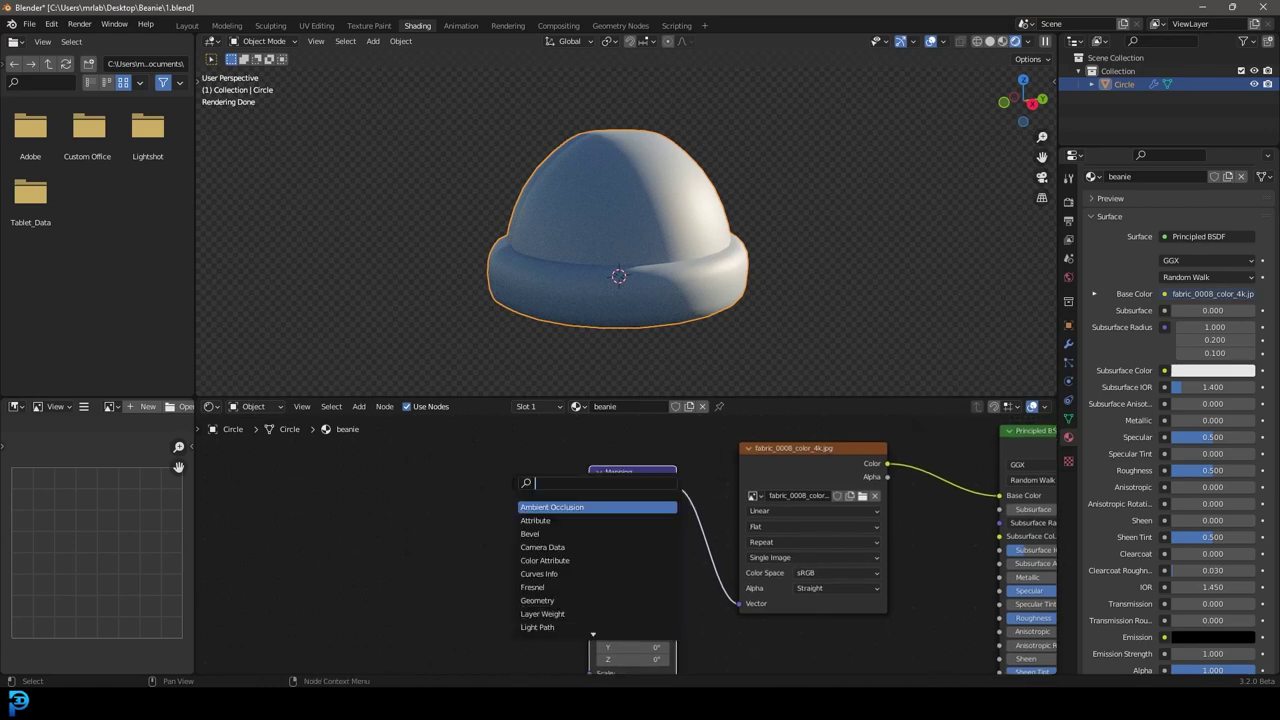
text(coo)
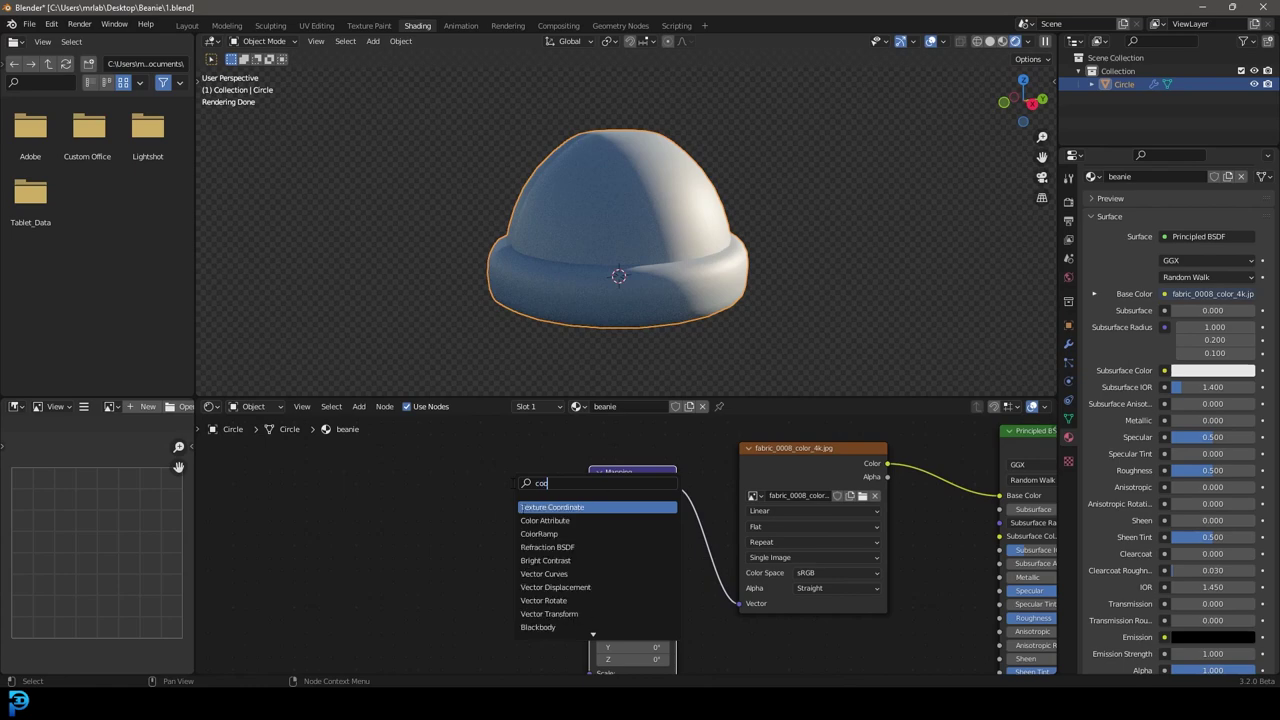
key(Return)
click(473, 488)
drag(515, 515, 594, 523)
drag(472, 475, 419, 480)
- Set the Mapping node's scale to 15 on X, Y and Z
middle_drag(557, 550, 479, 426)
scroll(540, 505, up, 3)
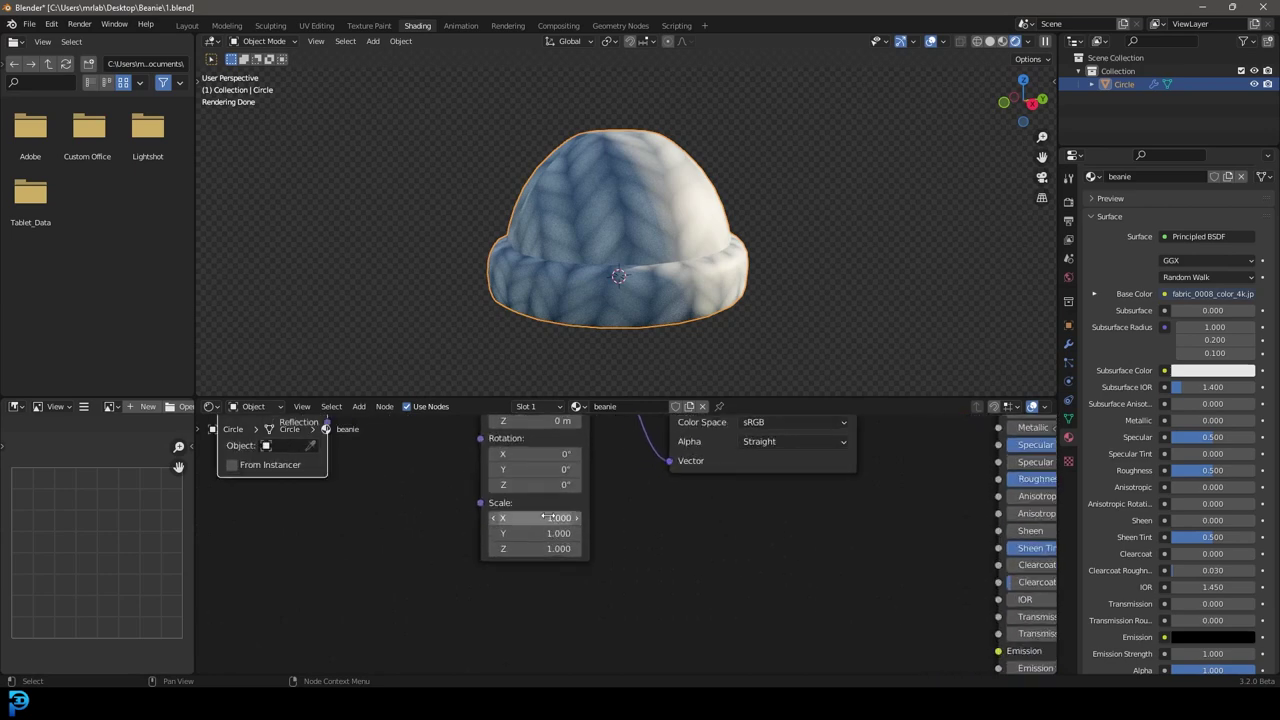
drag(541, 517, 557, 548)
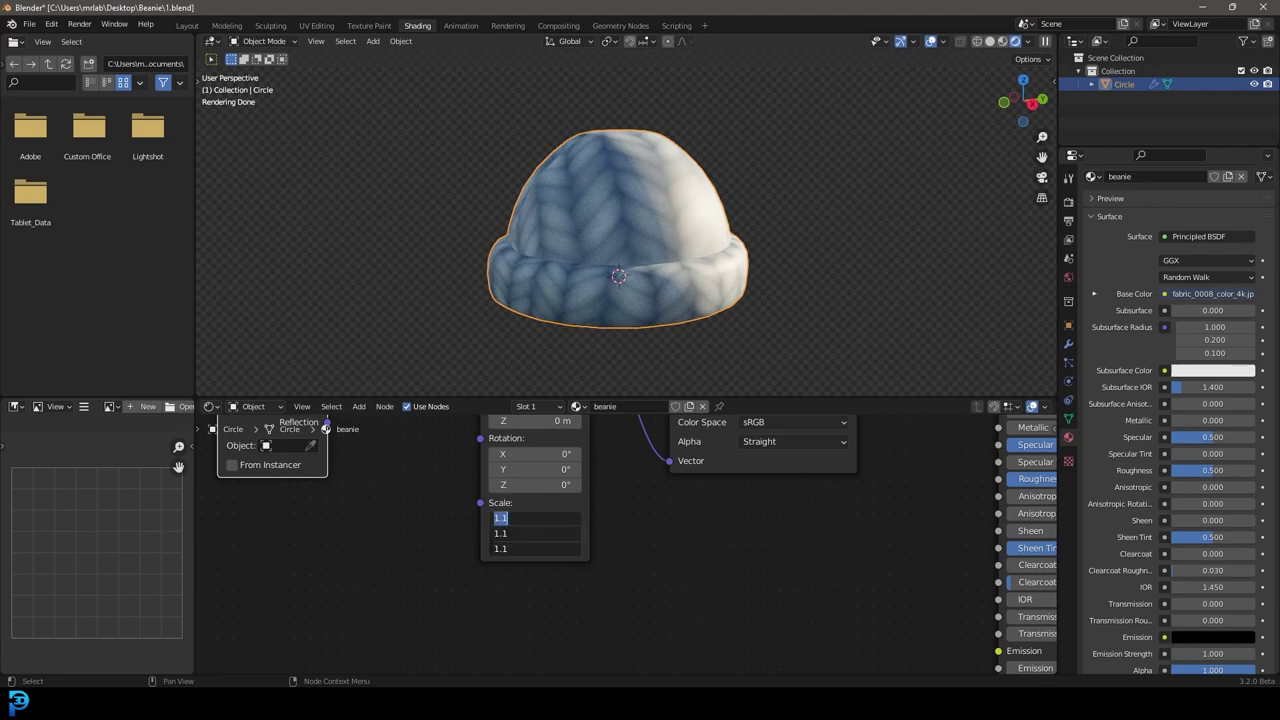
text(15)
key(Return)
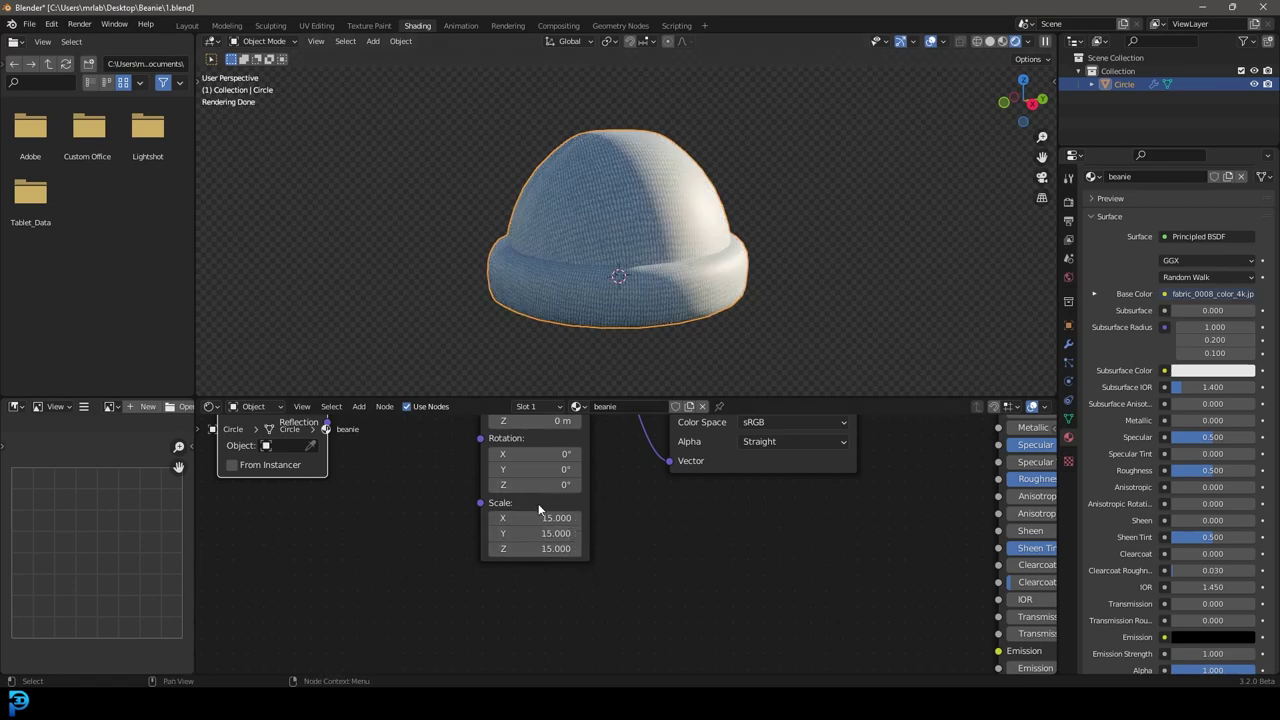
scroll(643, 323, up, 2)
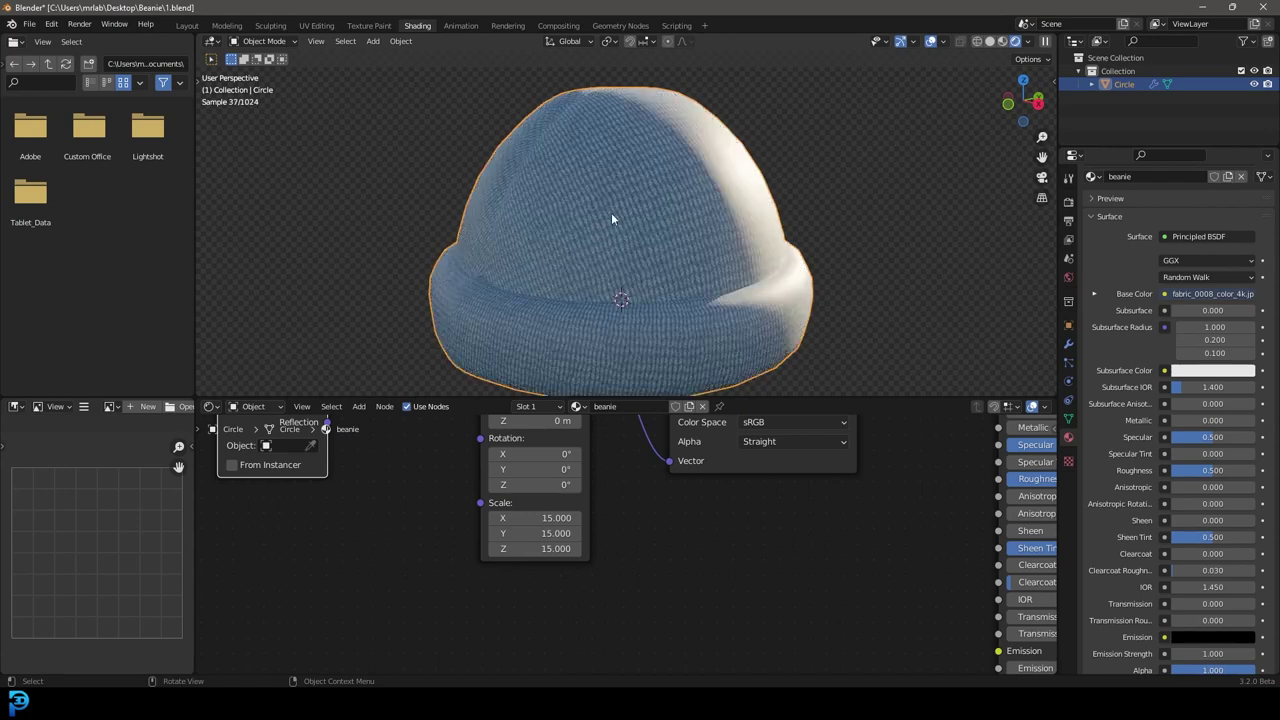
- Duplicate the colour texture node below the original and load fabric_0008_normal_directx_4k.png from the TEX folder into the copy
scroll(656, 486, down, 5)
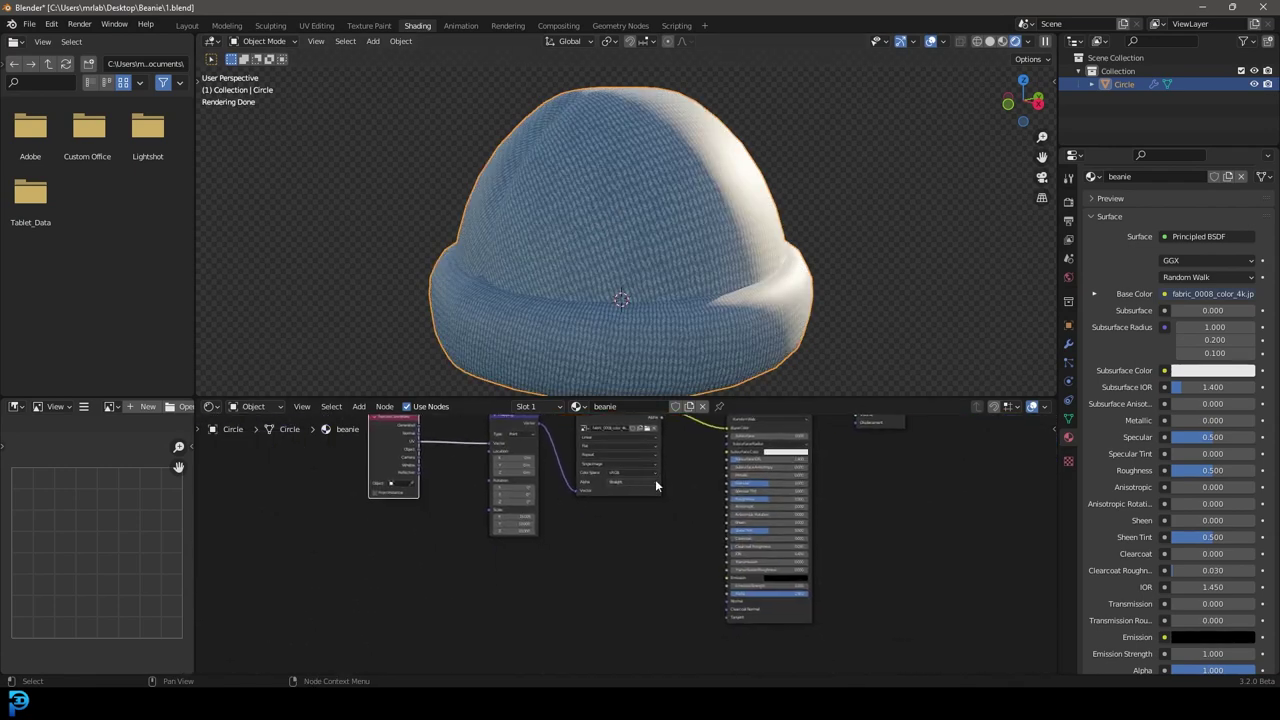
scroll(638, 535, down, 1)
click(596, 456)
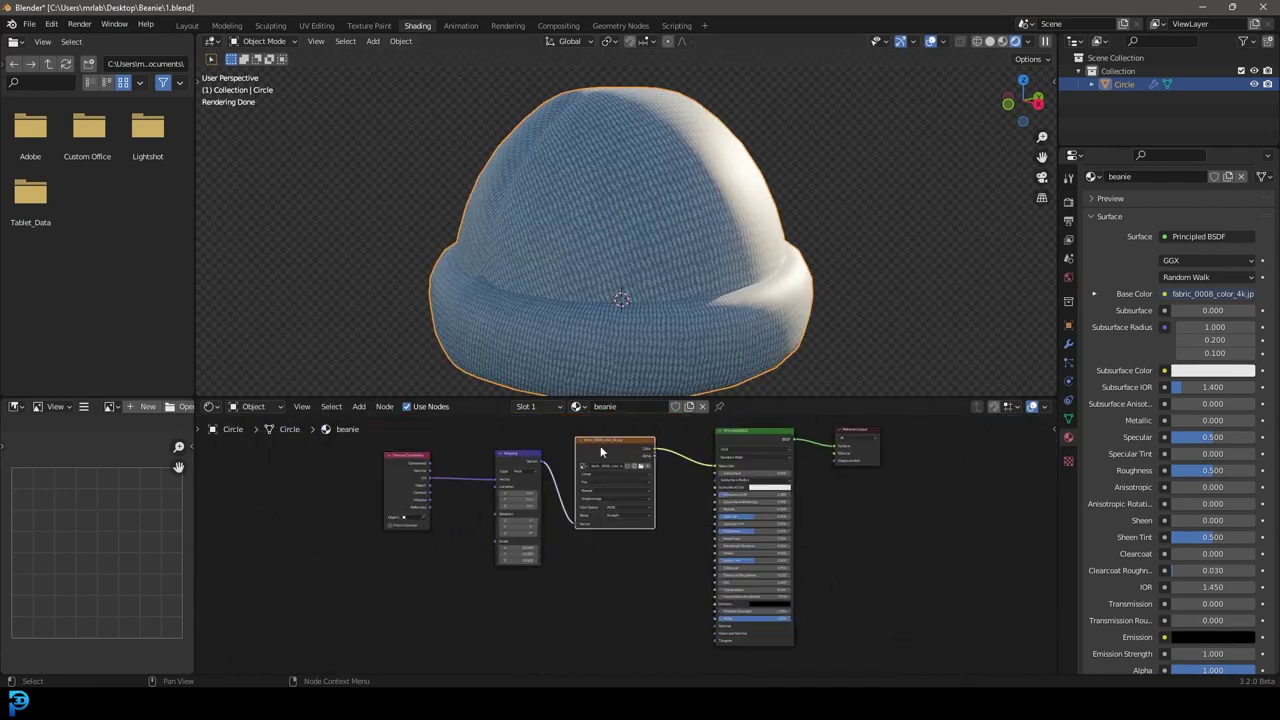
key(shift+d)
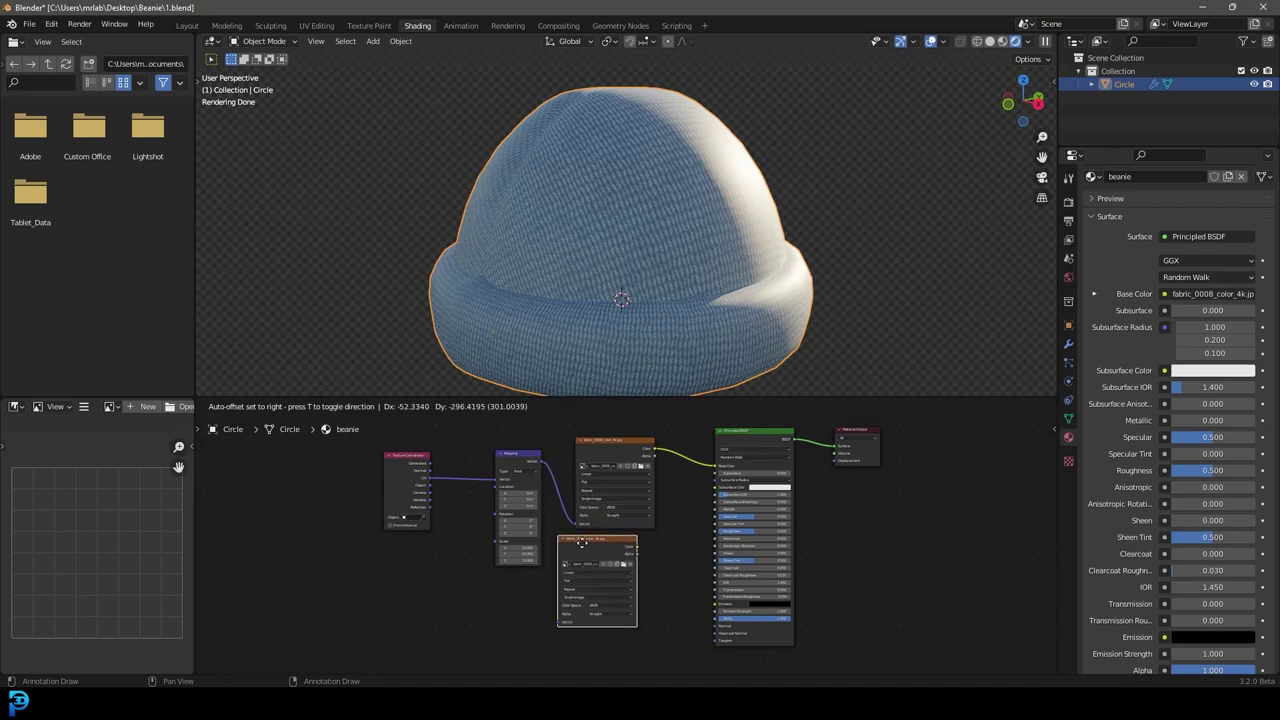
click(581, 542)
scroll(624, 574, up, 3)
click(649, 512)
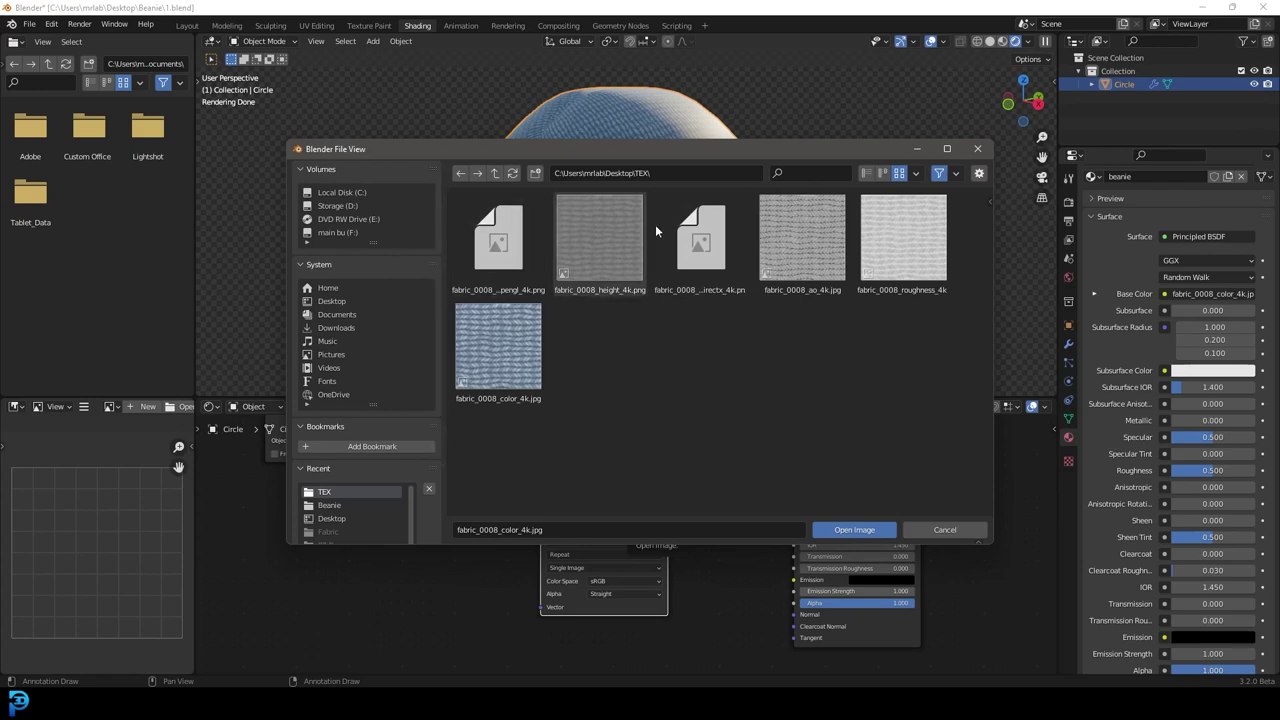
click(714, 290)
click(855, 529)
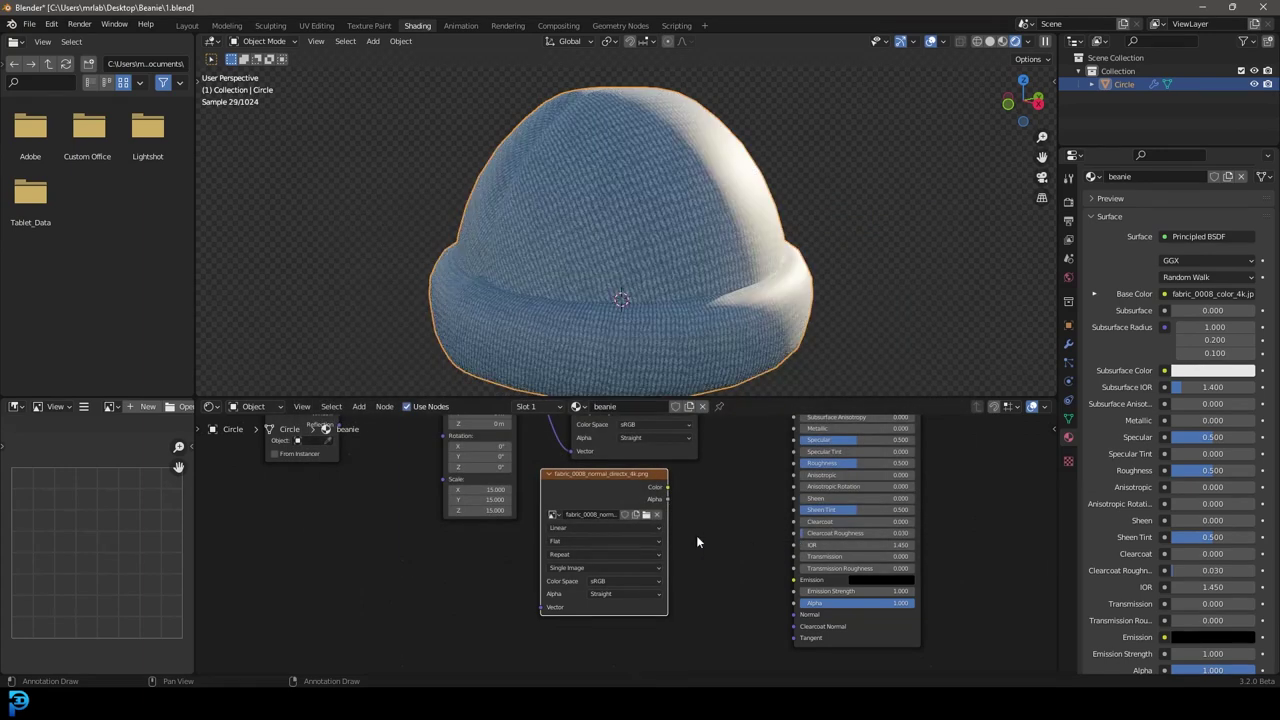
- Add a Normal Map node and link the normal texture's Color through it to the Principled BSDF's Normal input
middle_drag(696, 535, 718, 490)
scroll(718, 490, up, 1)
key(g)
click(604, 553)
scroll(604, 553, up, 2)
key(shift+a)
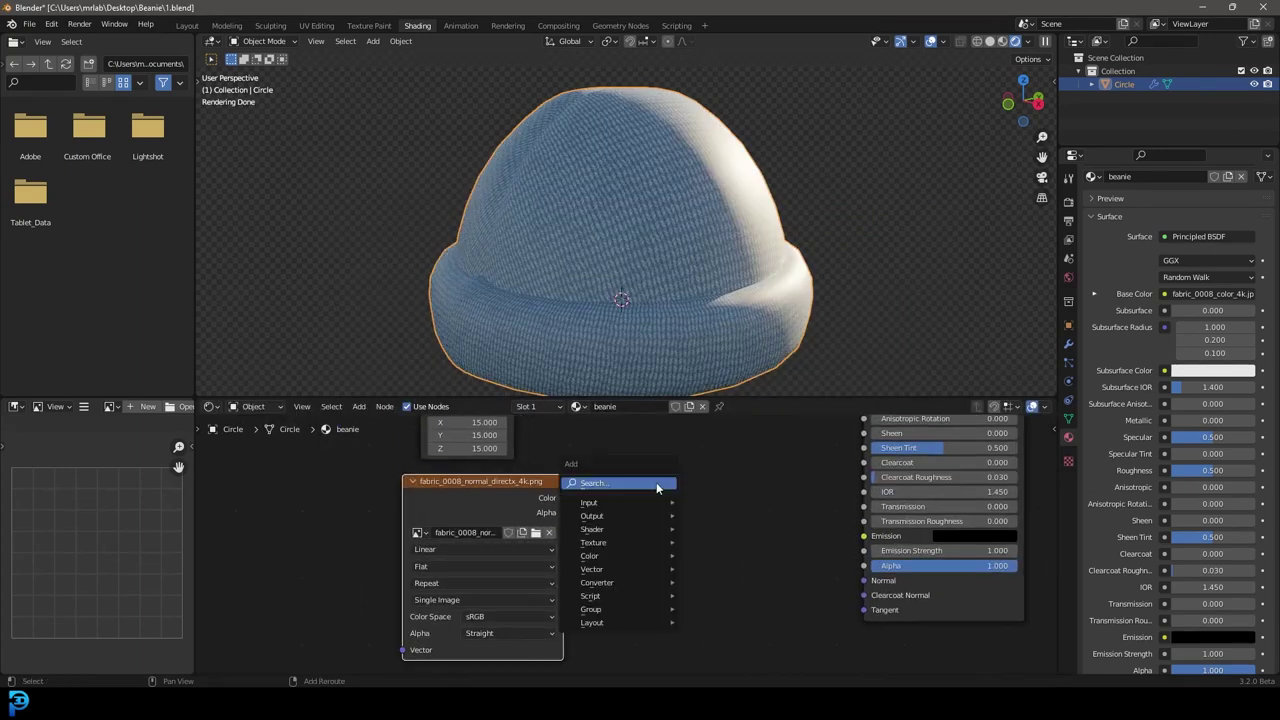
click(656, 485)
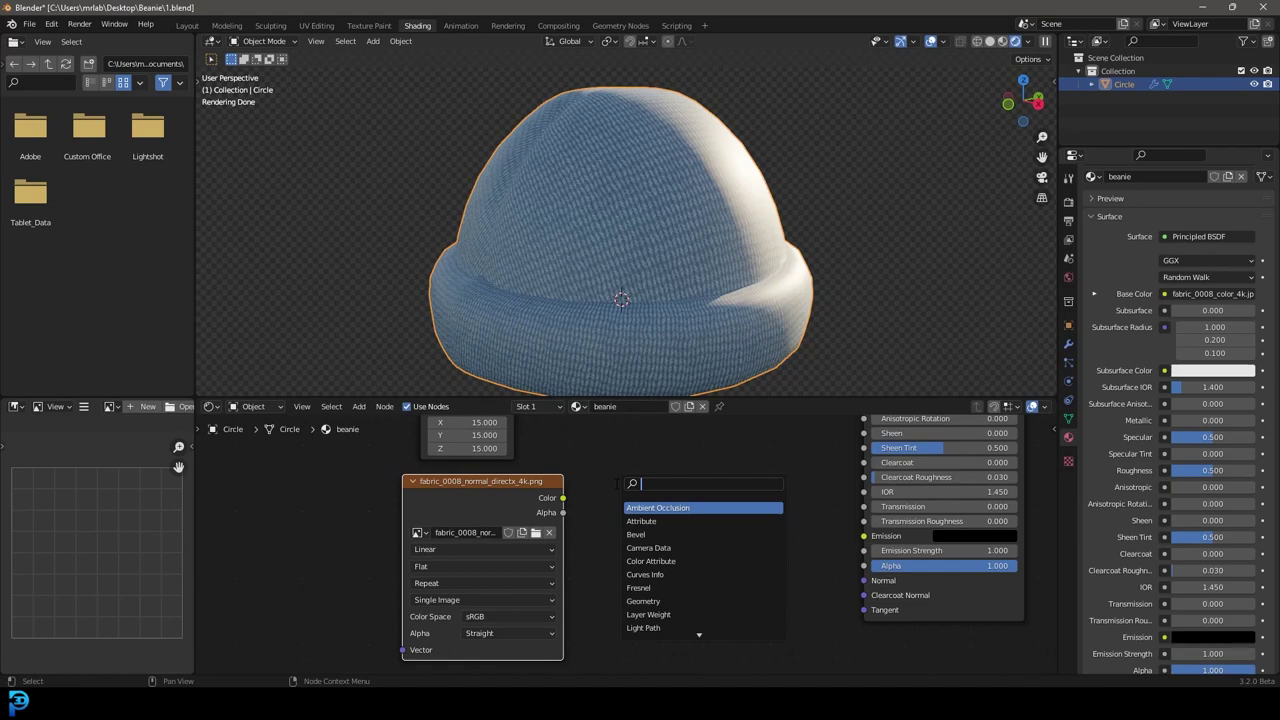
text(norm)
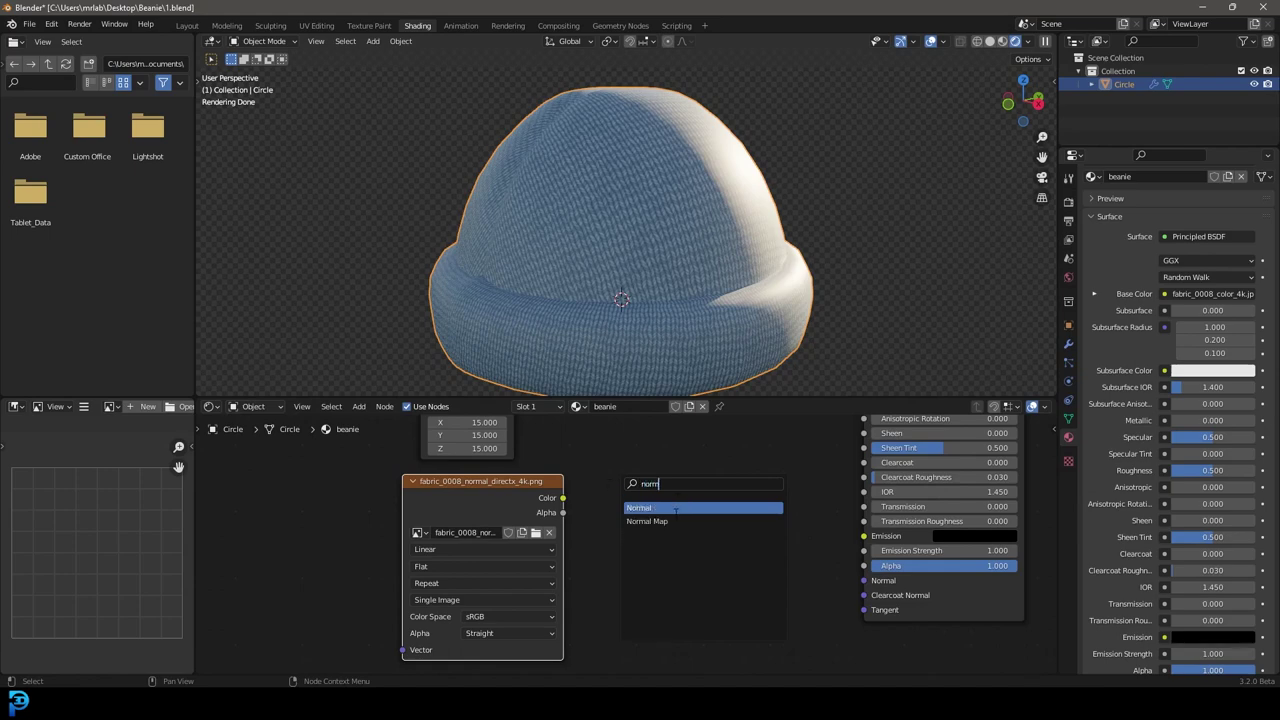
click(647, 521)
click(675, 495)
drag(563, 497, 624, 556)
drag(722, 486, 872, 588)
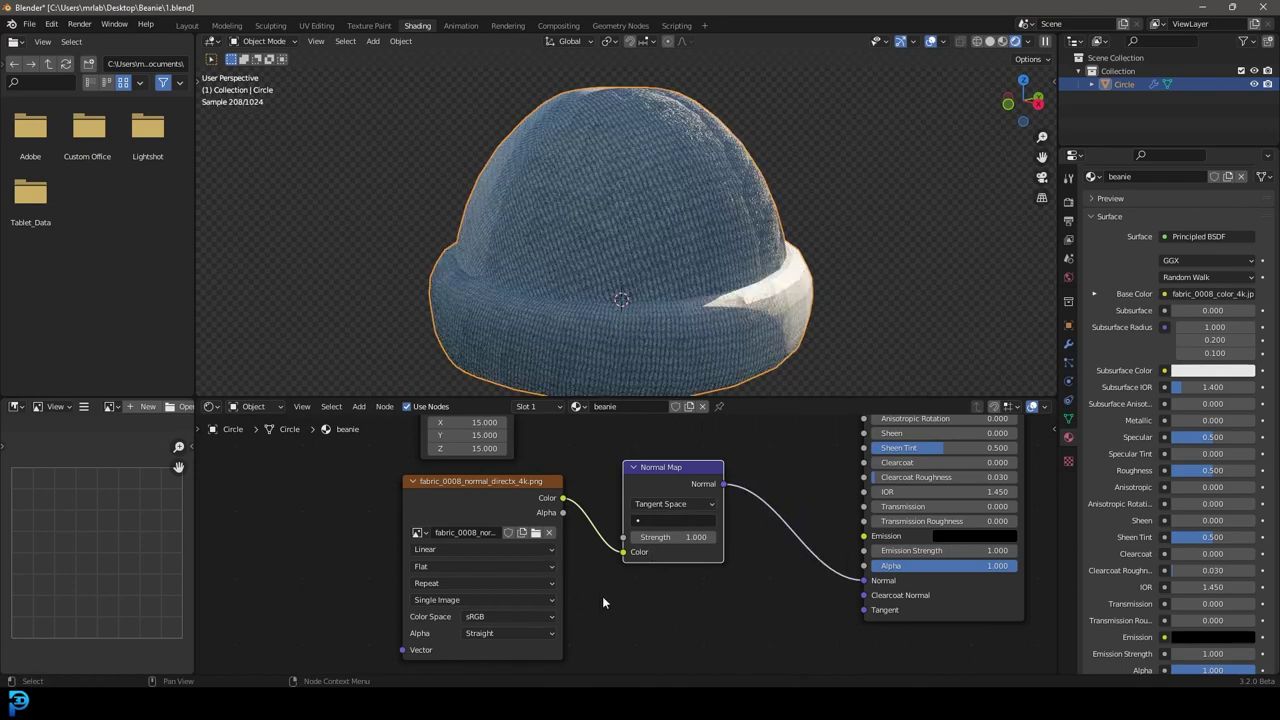
- Set the normal texture's colour space to Non-Color
scroll(488, 617, up, 1)
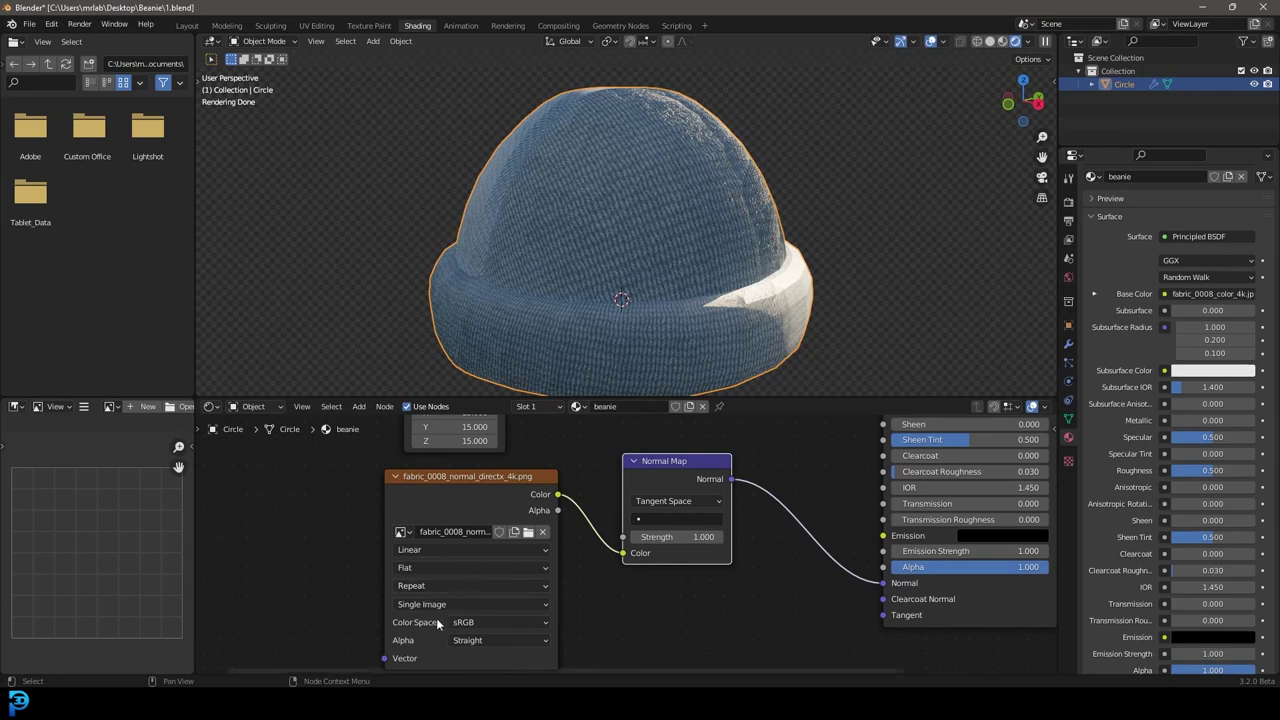
click(462, 622)
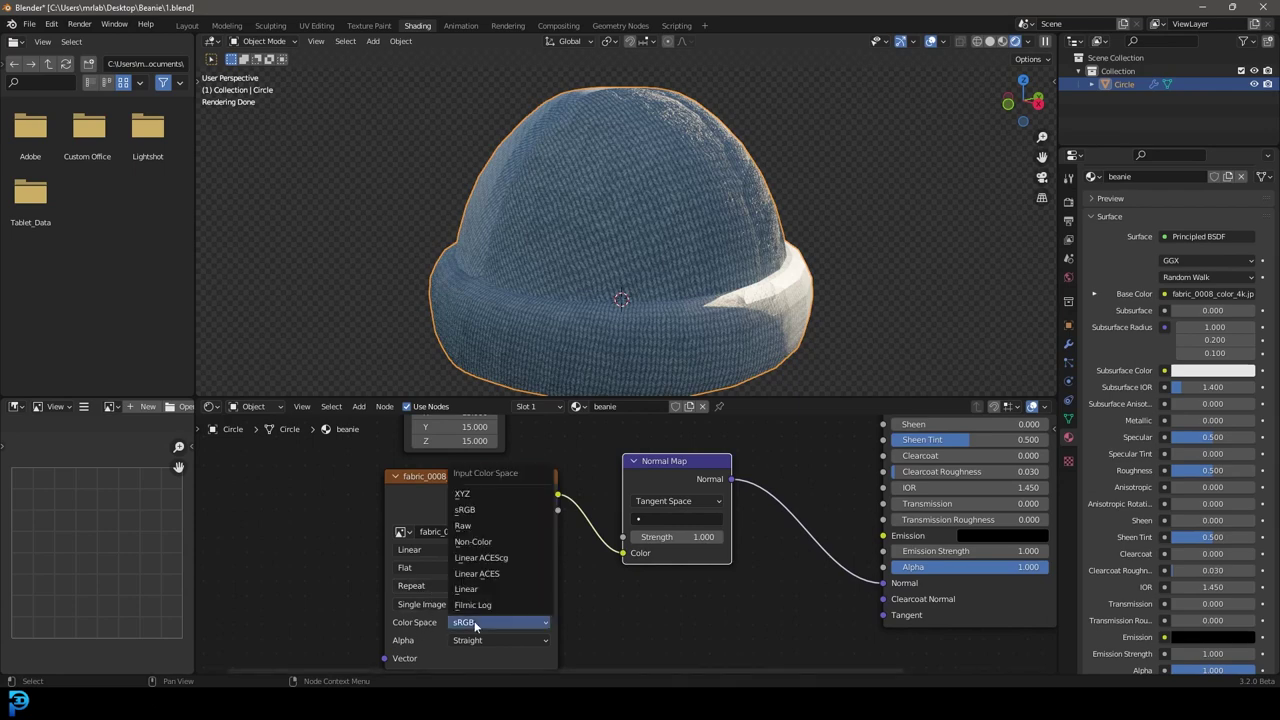
click(485, 542)
- Move the Texture Coordinate and Mapping nodes together farther away from the image texture nodes
scroll(754, 565, down, 4)
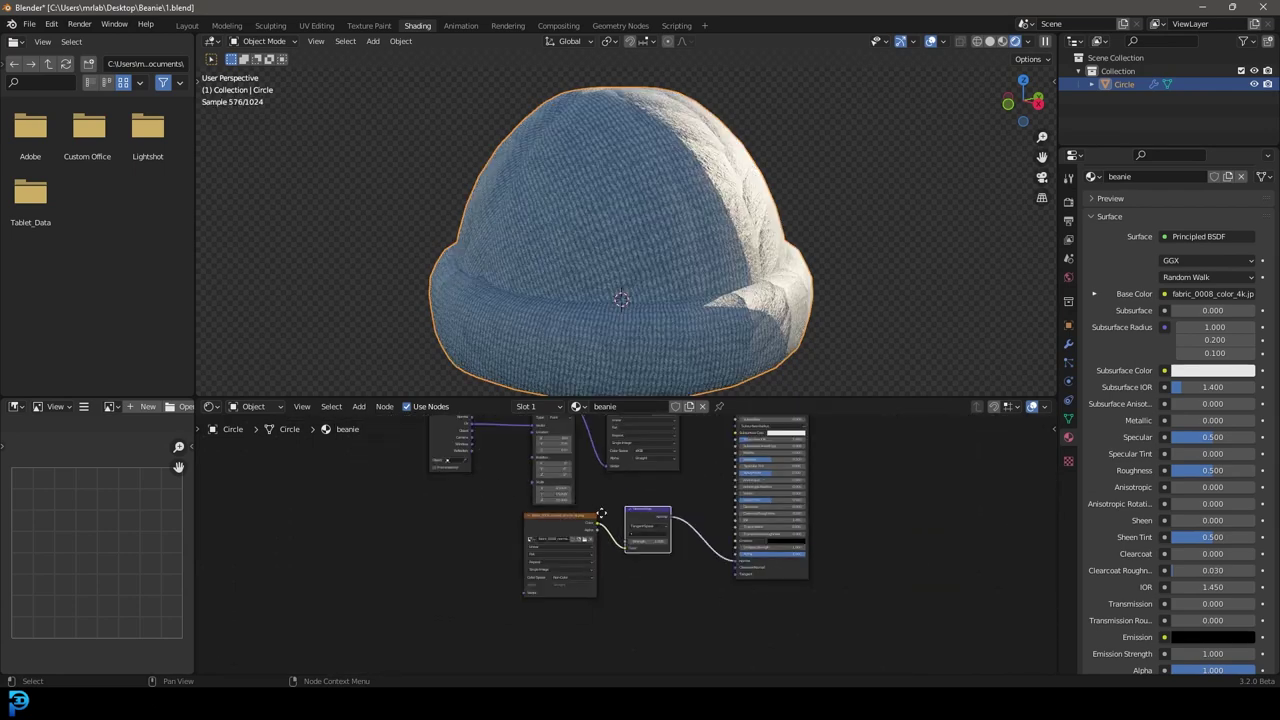
middle_drag(606, 500, 654, 502)
scroll(600, 500, down, 1)
middle_drag(516, 498, 563, 529)
scroll(563, 529, up, 2)
drag(552, 530, 654, 442)
key(g)
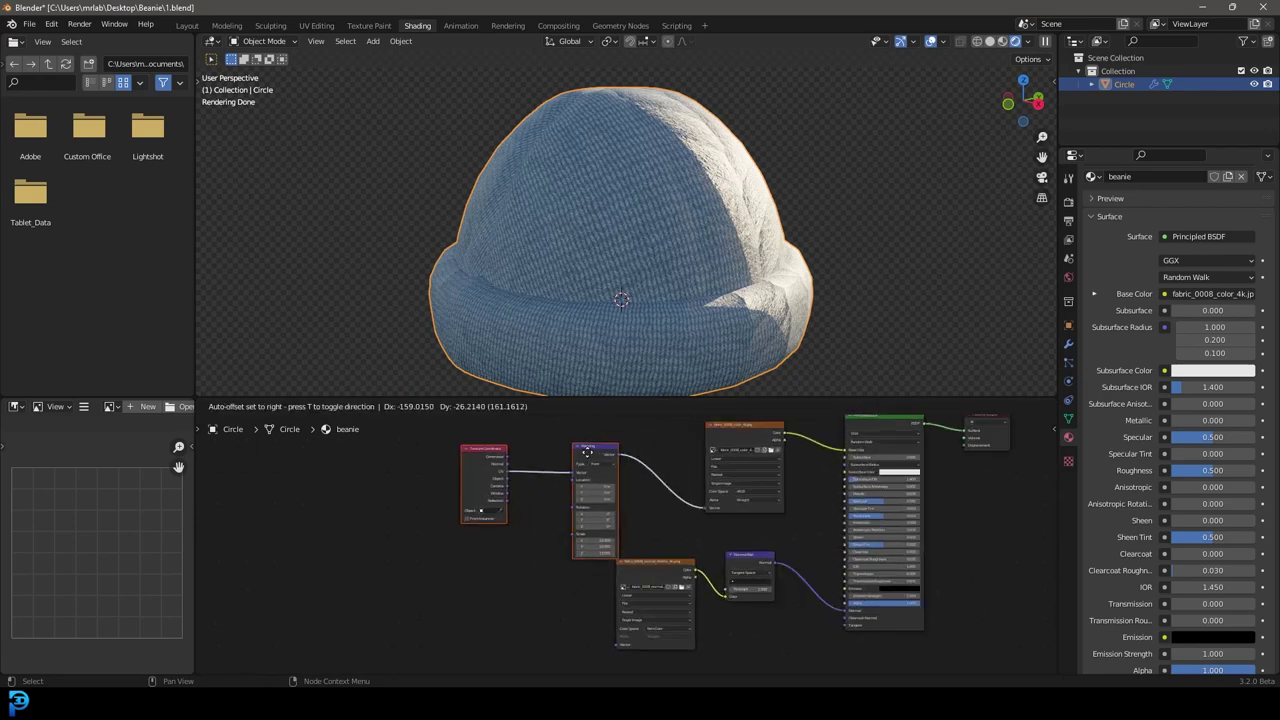
drag(457, 477, 395, 501)
- Connect the Mapping node's Vector output to the normal texture's Vector input as well
scroll(400, 490, up, 2)
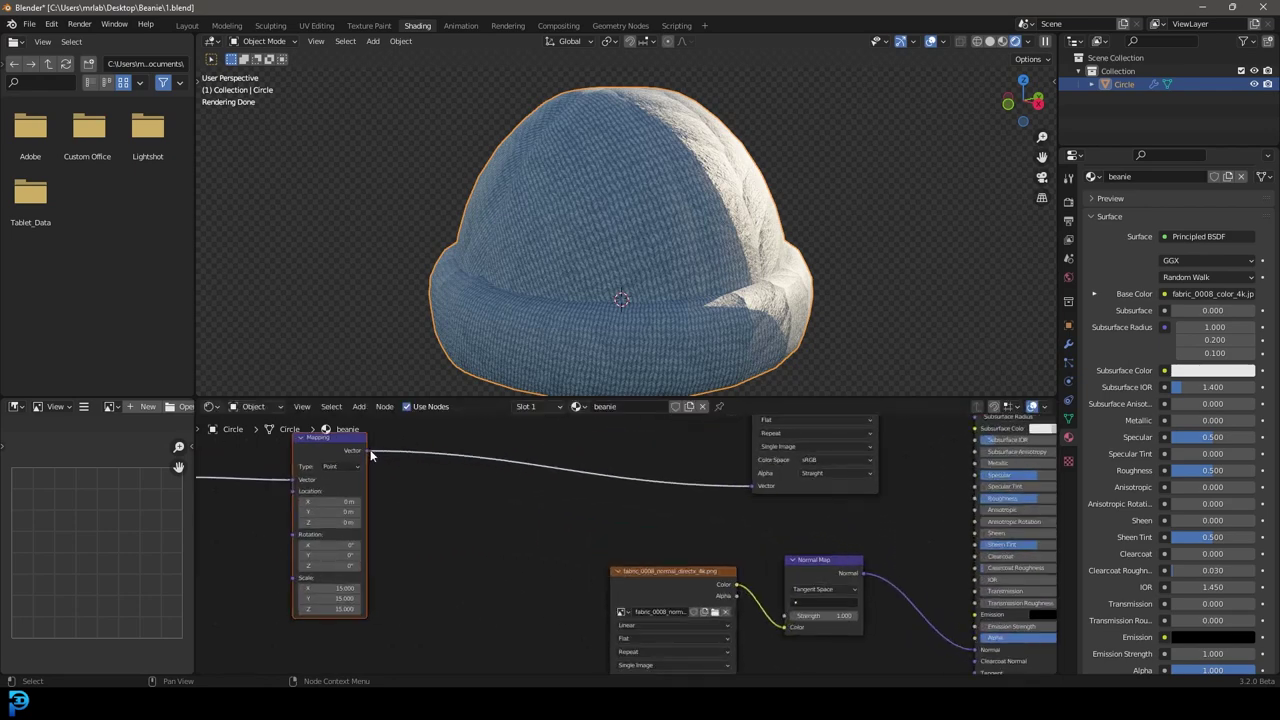
scroll(484, 485, down, 2)
middle_drag(484, 485, 485, 523)
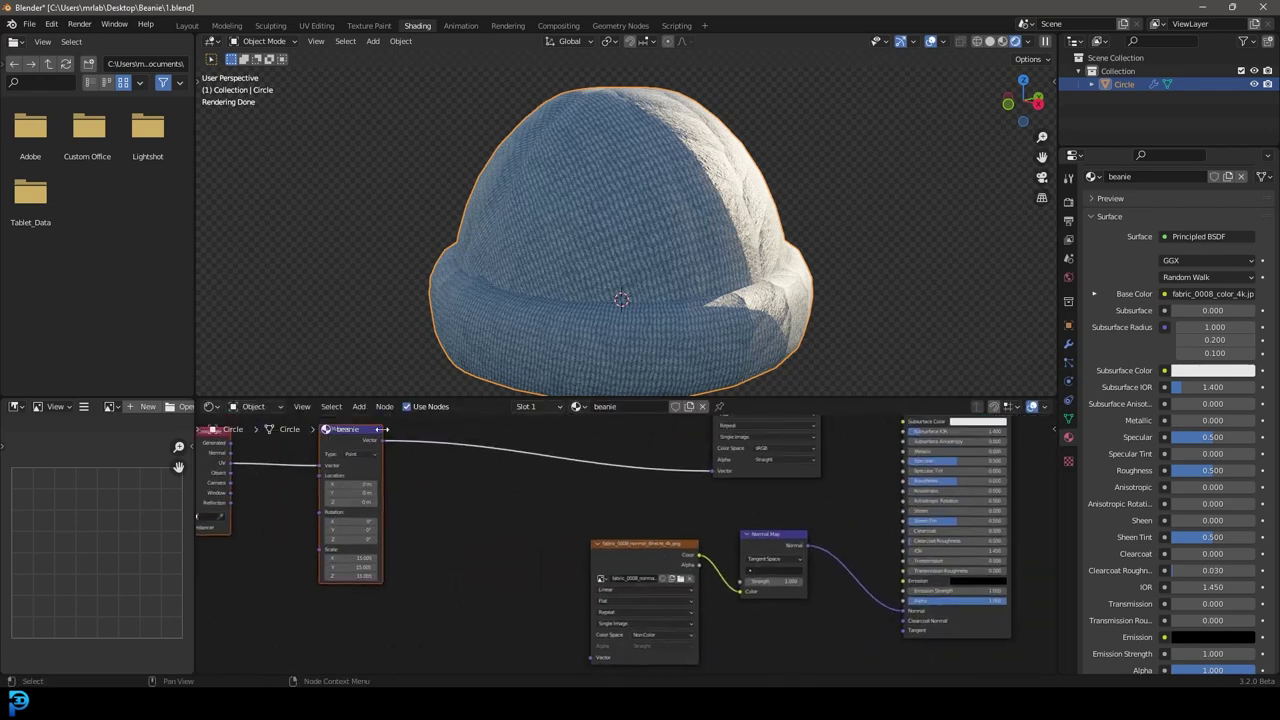
drag(383, 440, 590, 621)
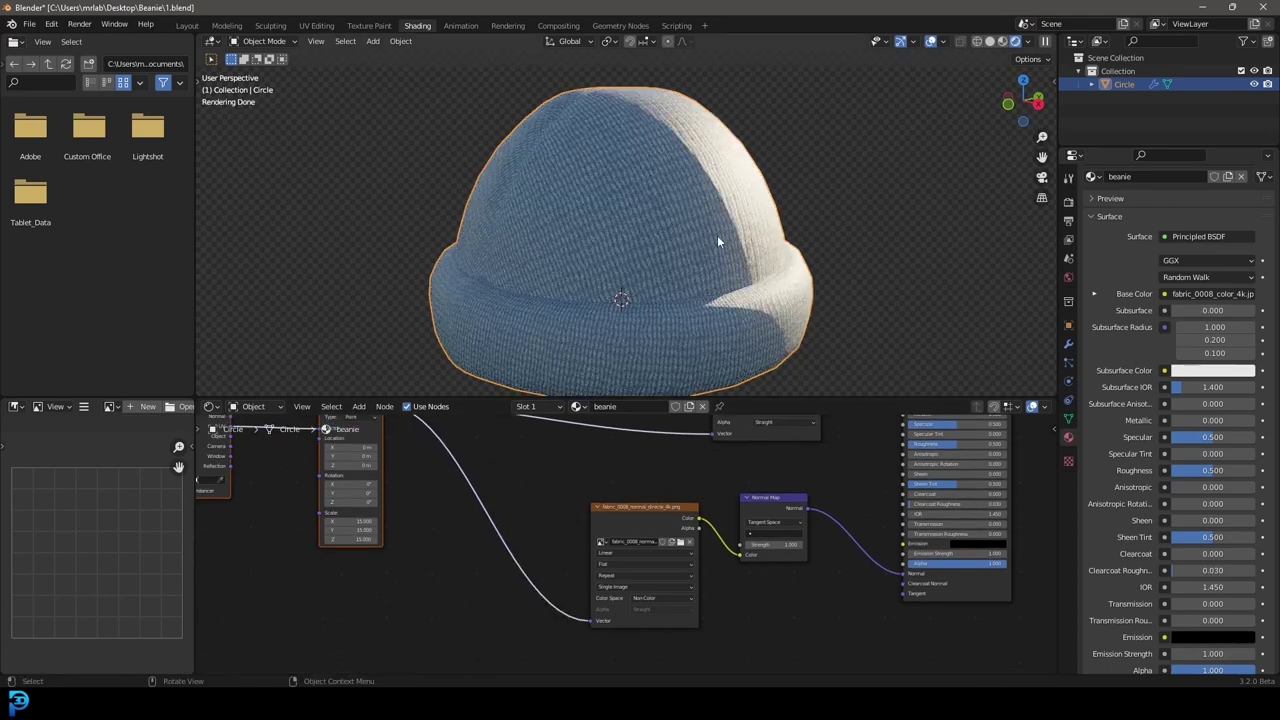
- Switch the 3D viewport to Solid shading
middle_drag(752, 494, 439, 566)
key(z)
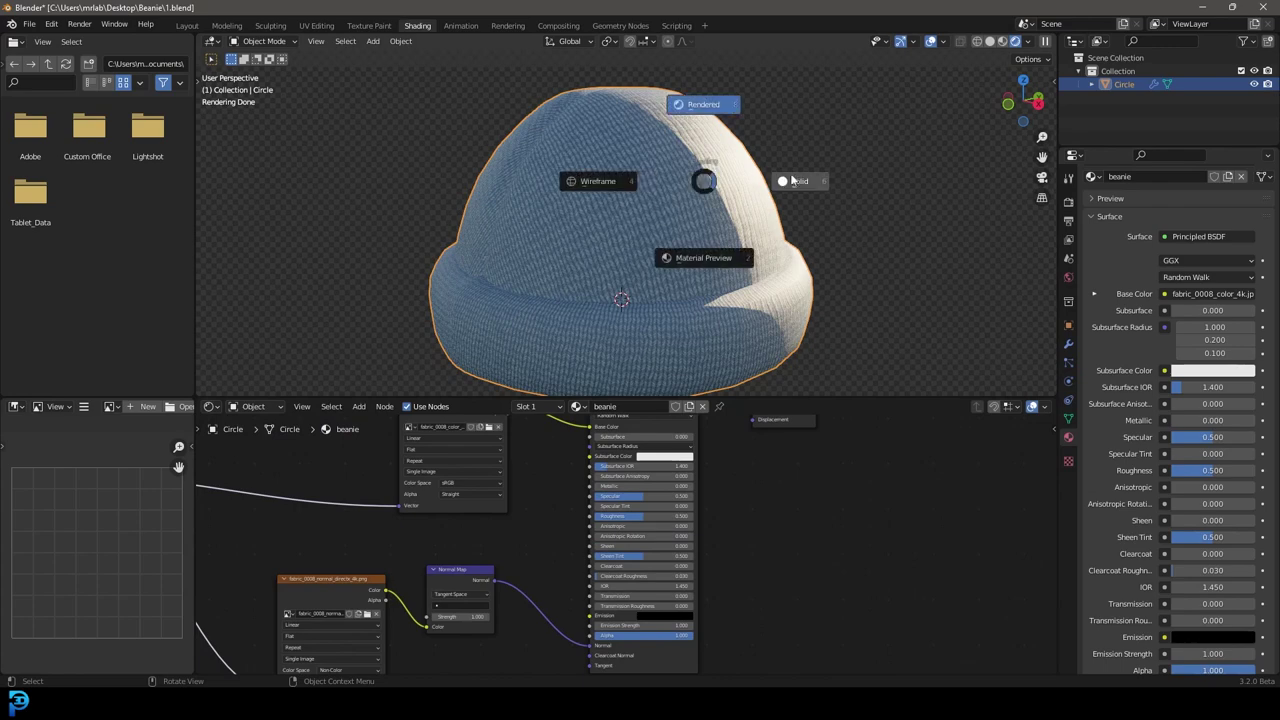
click(794, 180)
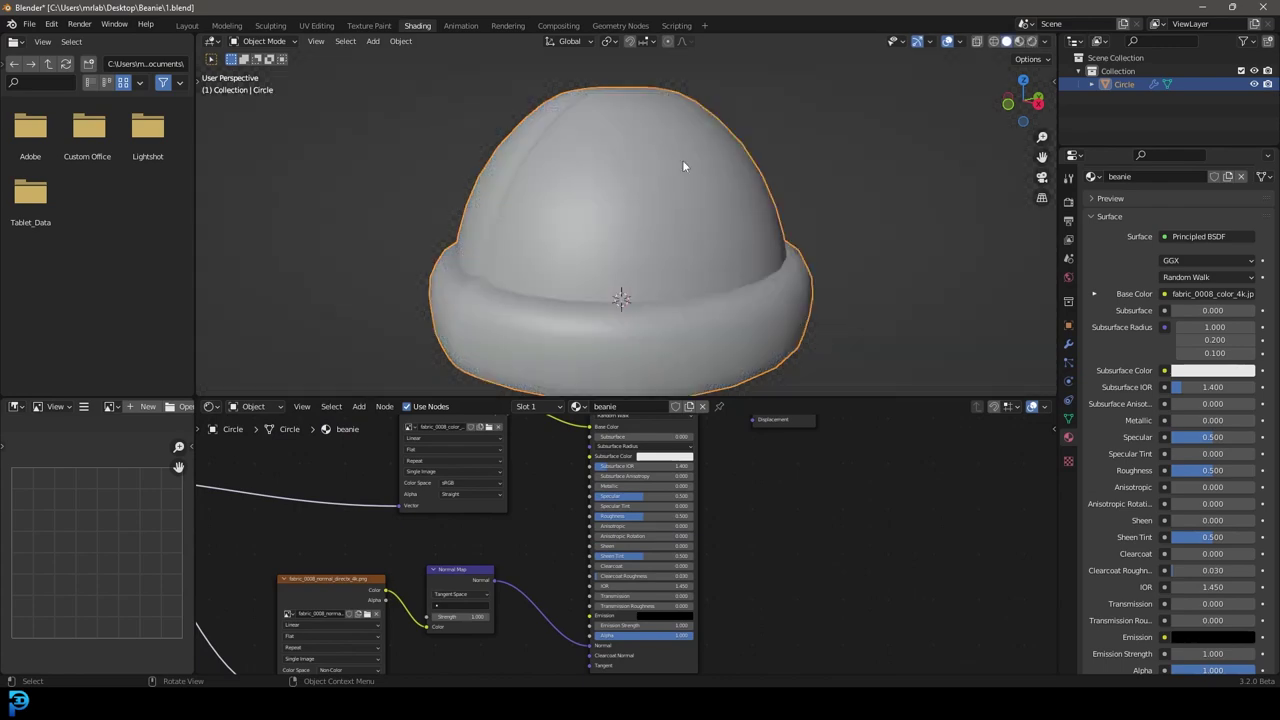
- Add a Displace modifier to the beanie, create a new texture for it, and open that texture's settings
click(1069, 344)
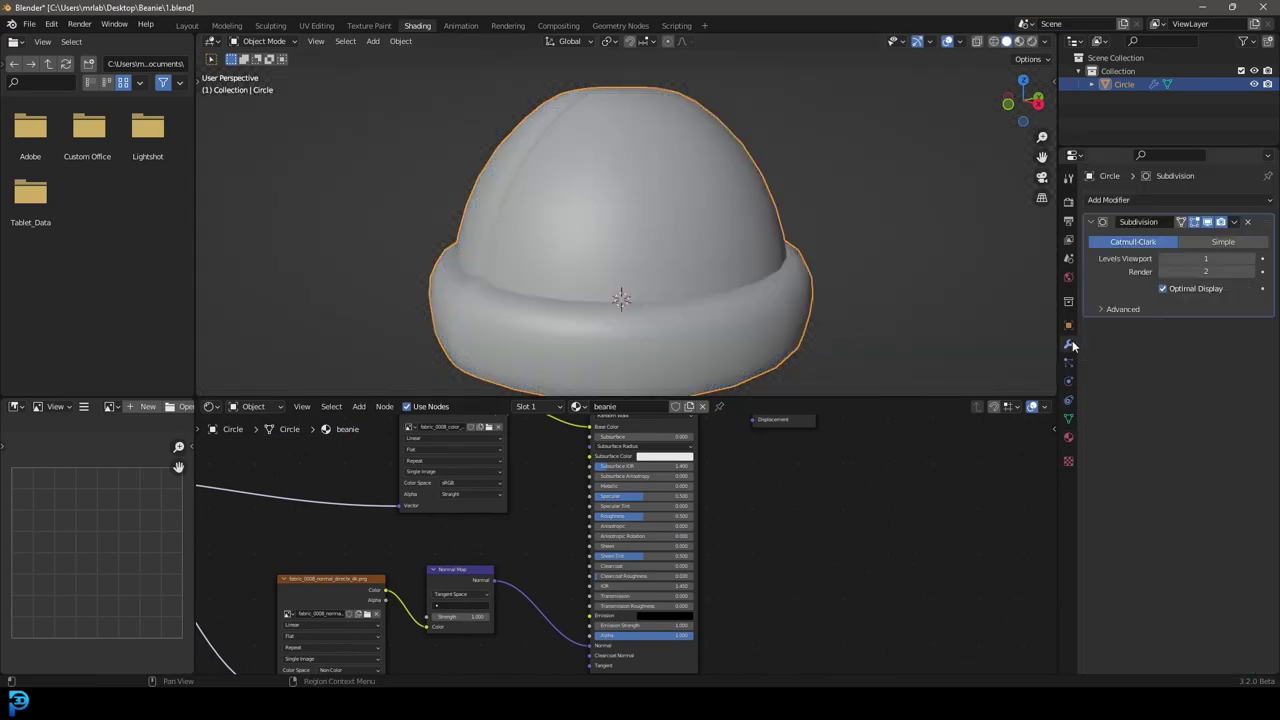
click(1124, 199)
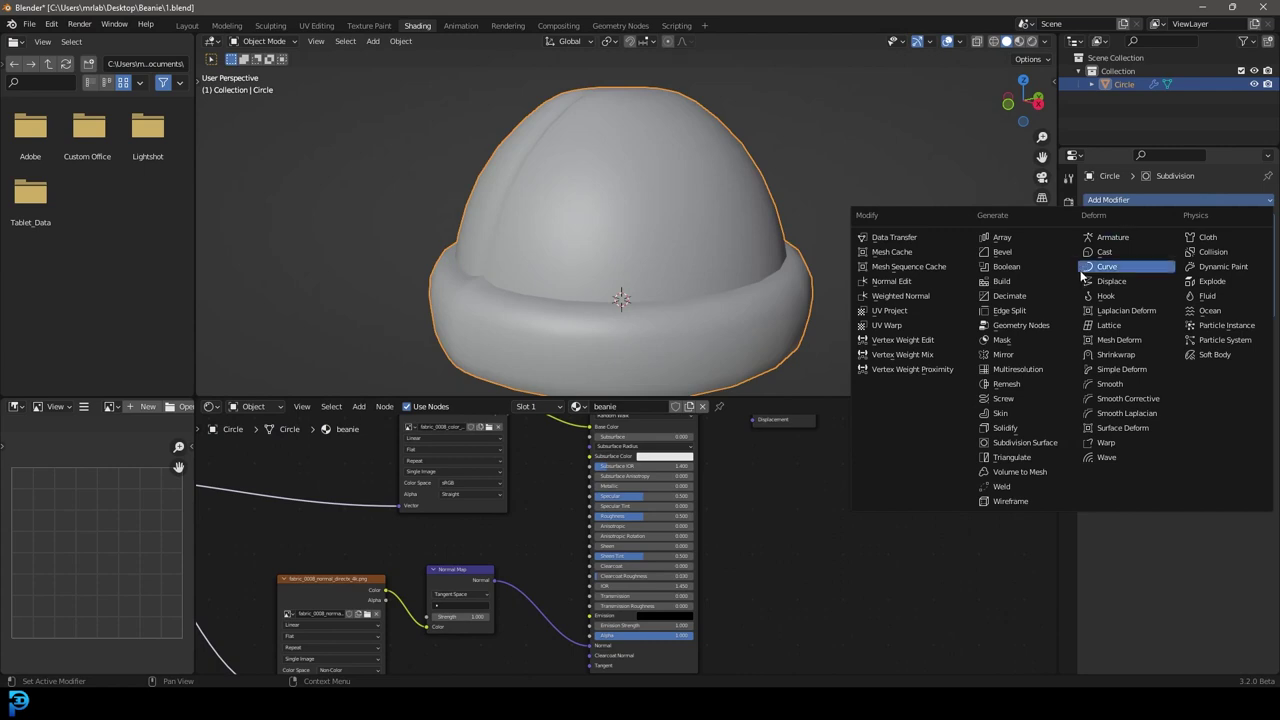
click(1128, 281)
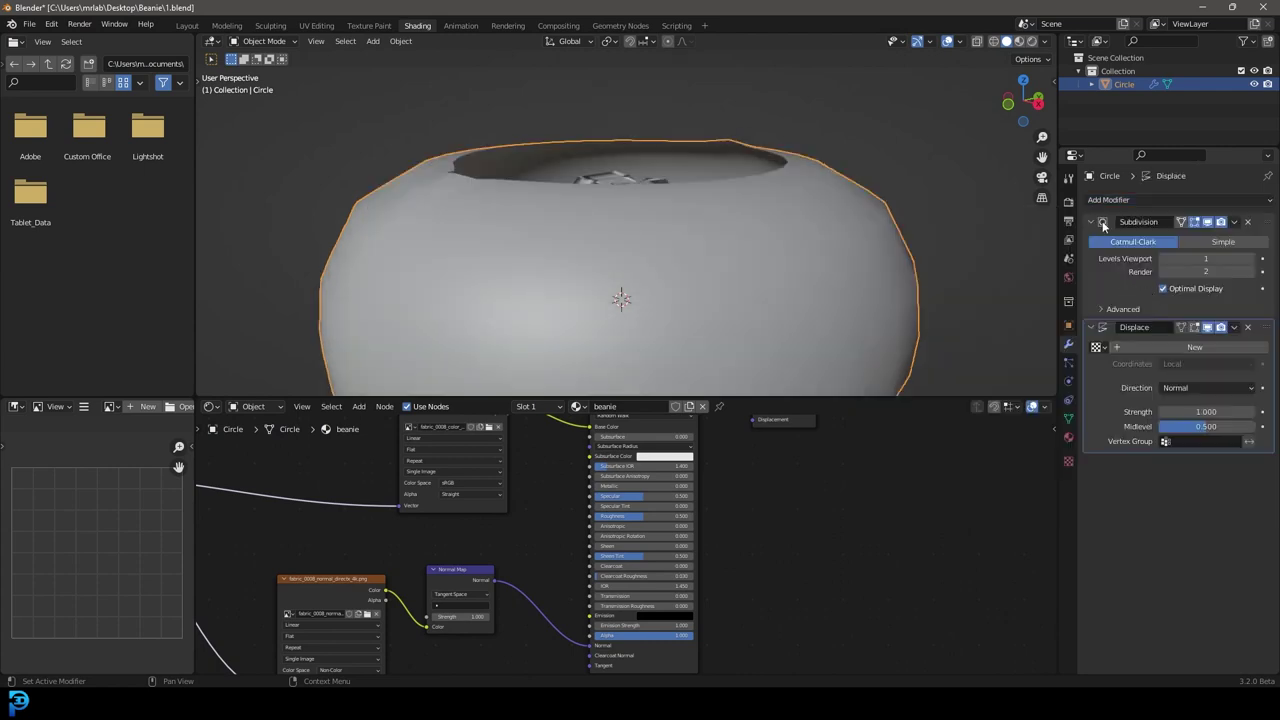
click(1160, 346)
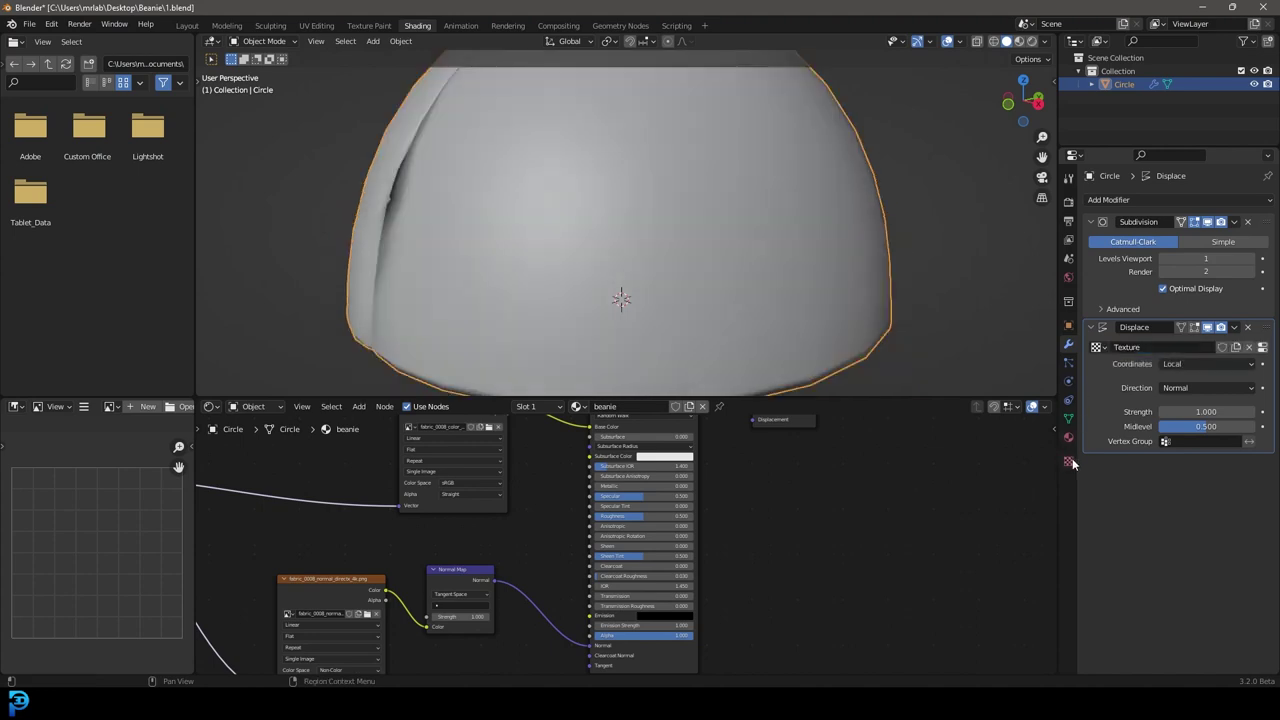
click(1069, 461)
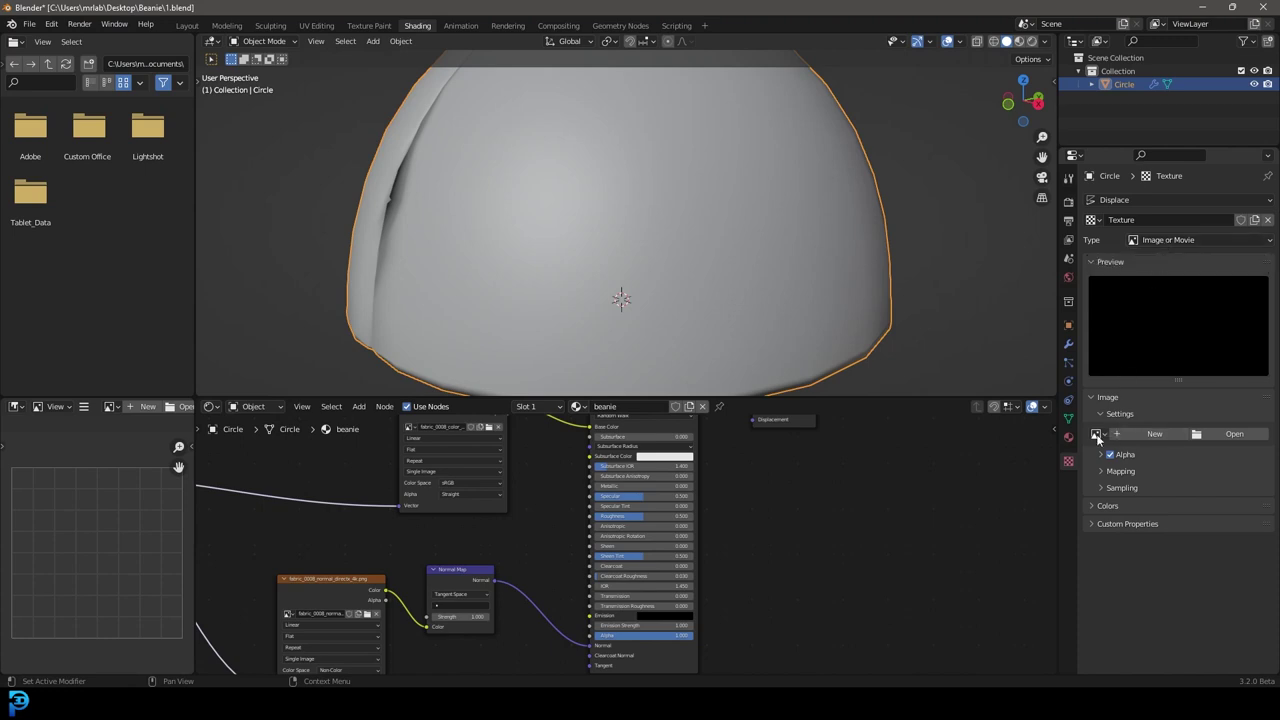
- Load fabric_0008_height_4k.png from the Desktop TEX folder as the displacement texture's image
click(1230, 434)
click(345, 301)
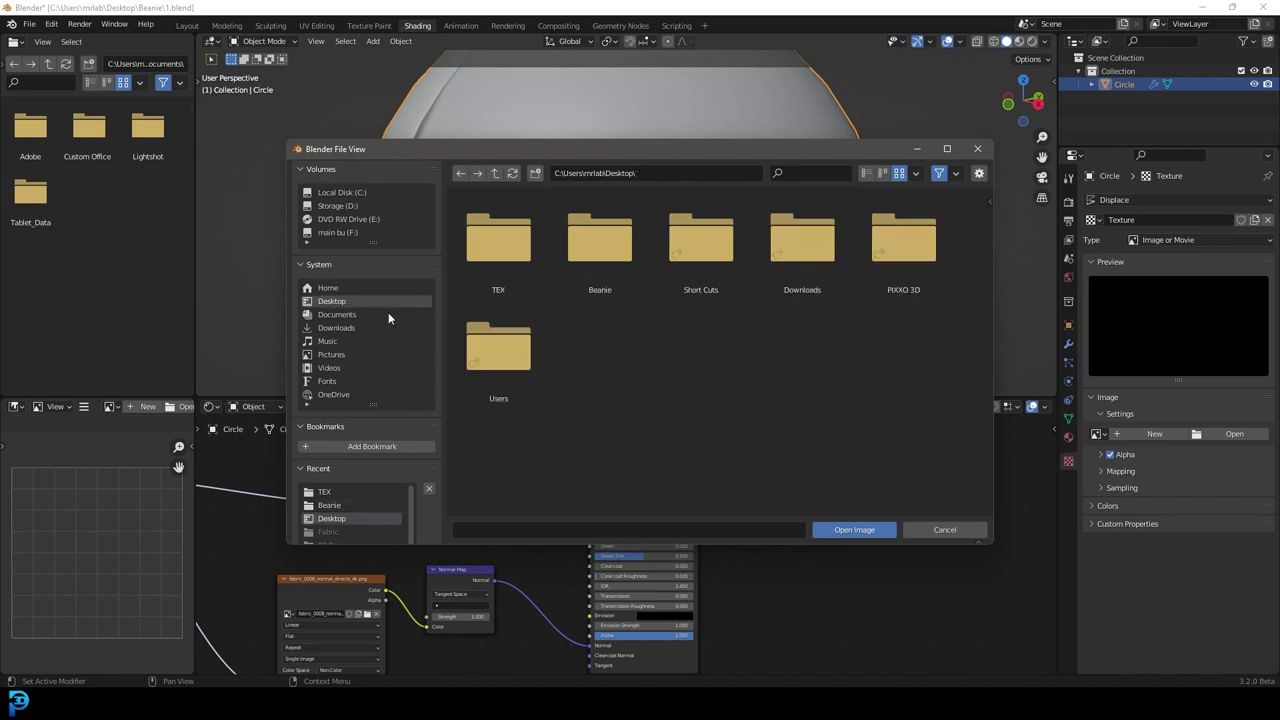
click(498, 240)
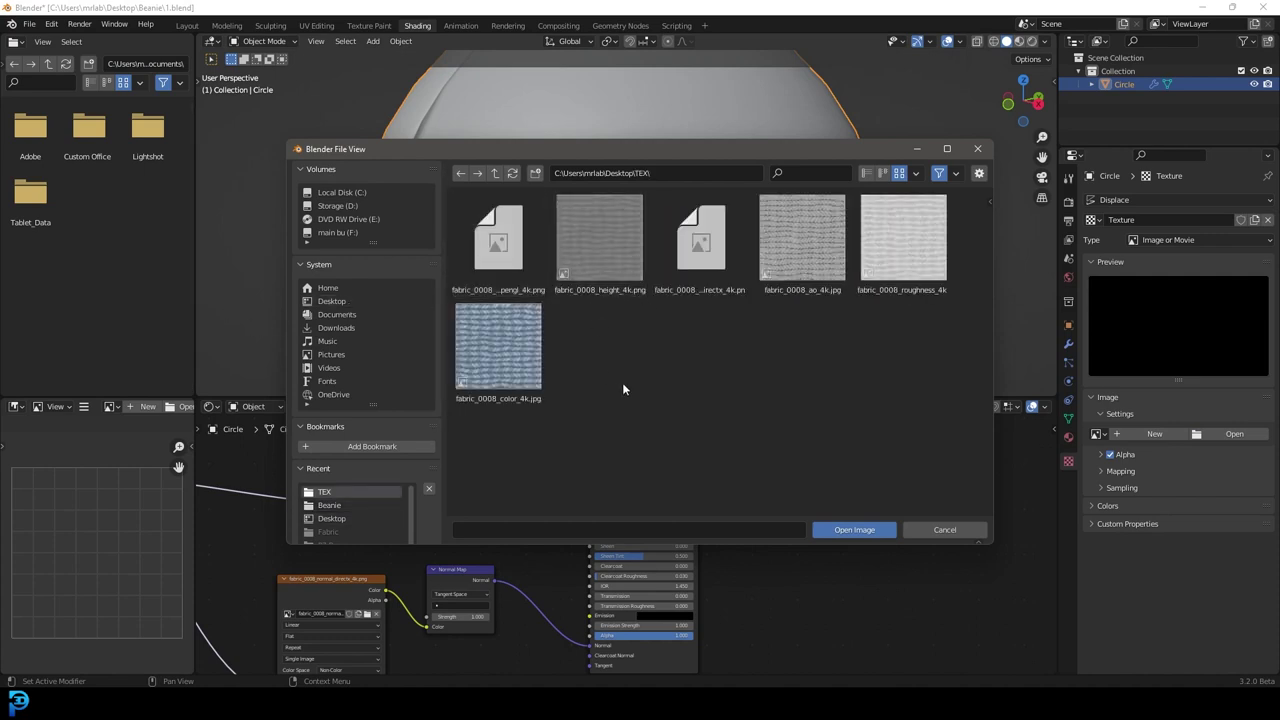
click(600, 285)
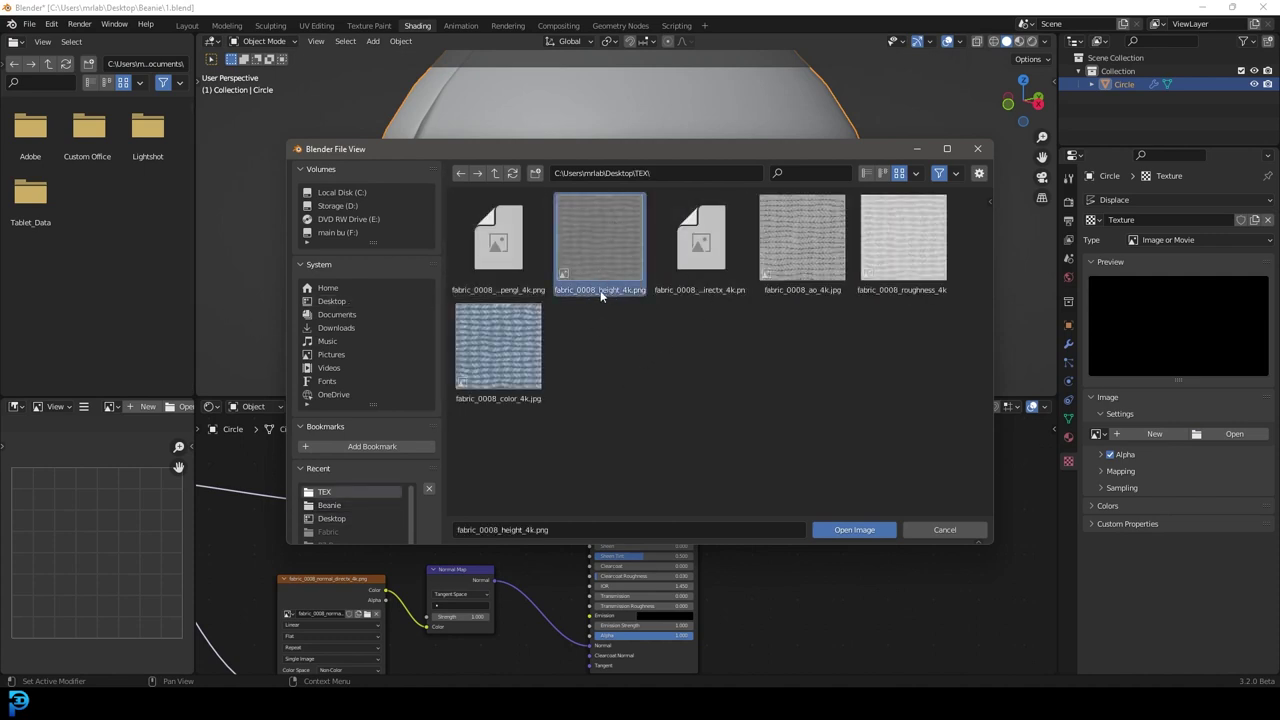
click(854, 529)
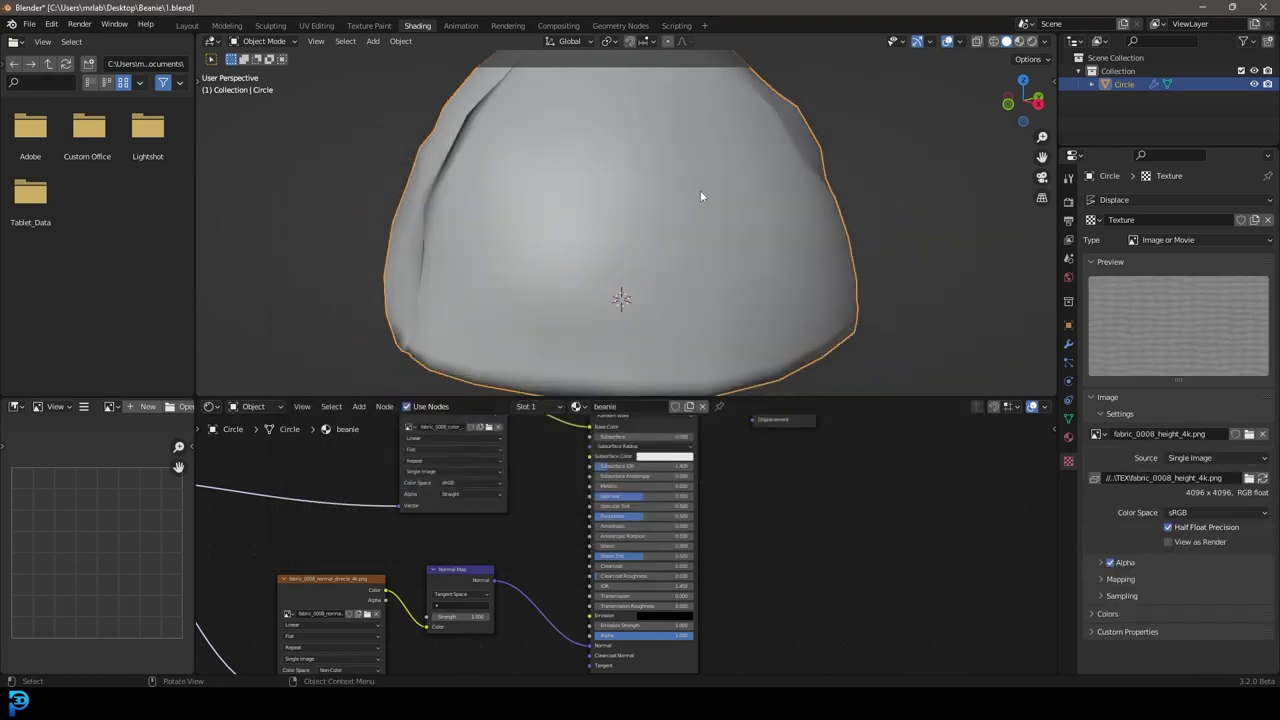
- Set the Displace modifier's strength to 0.2
click(1068, 343)
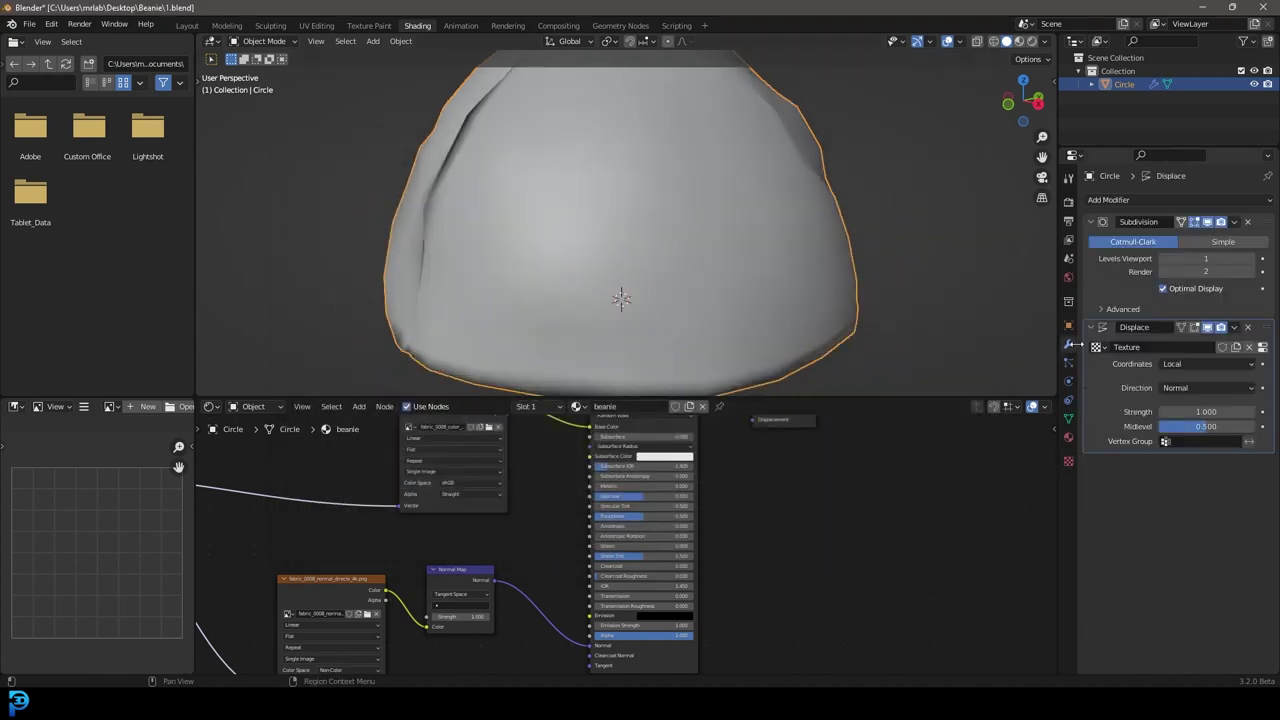
click(1201, 411)
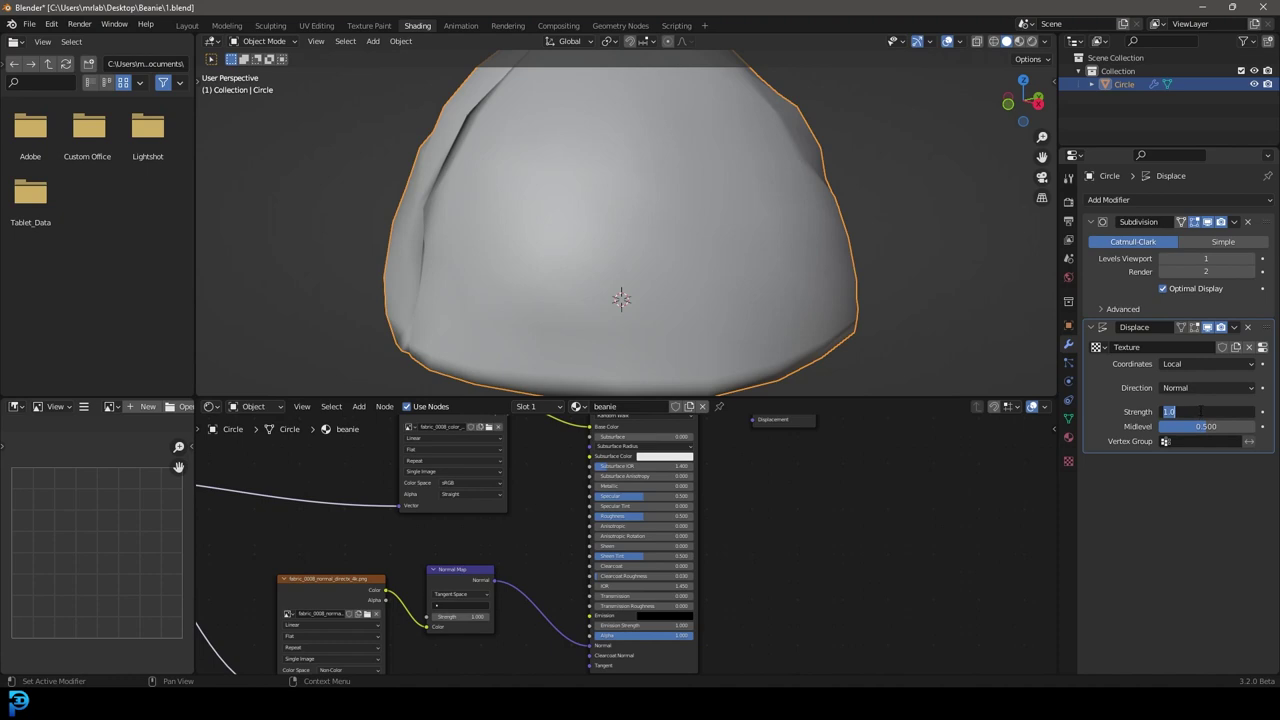
text(0.2)
key(Return)
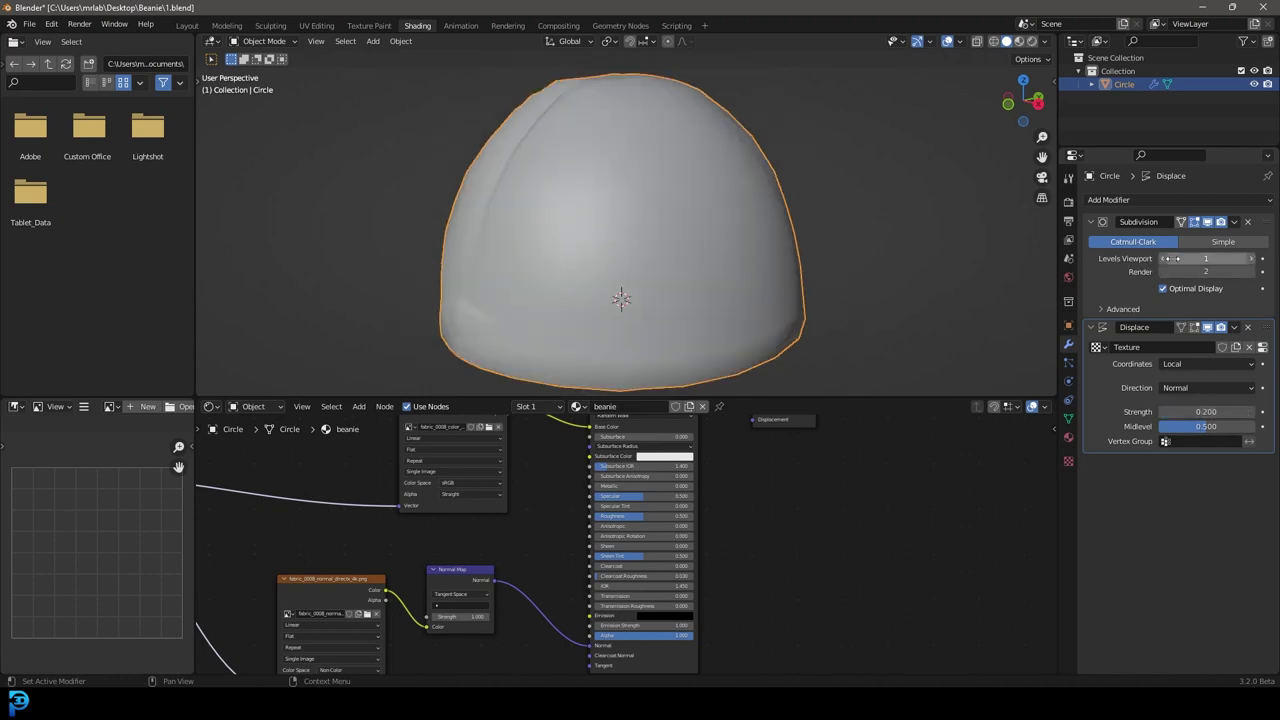
- Raise the Subdivision modifier's viewport level to 3 and reduce the Displace strength to 0.035
click(1247, 259)
click(1249, 260)
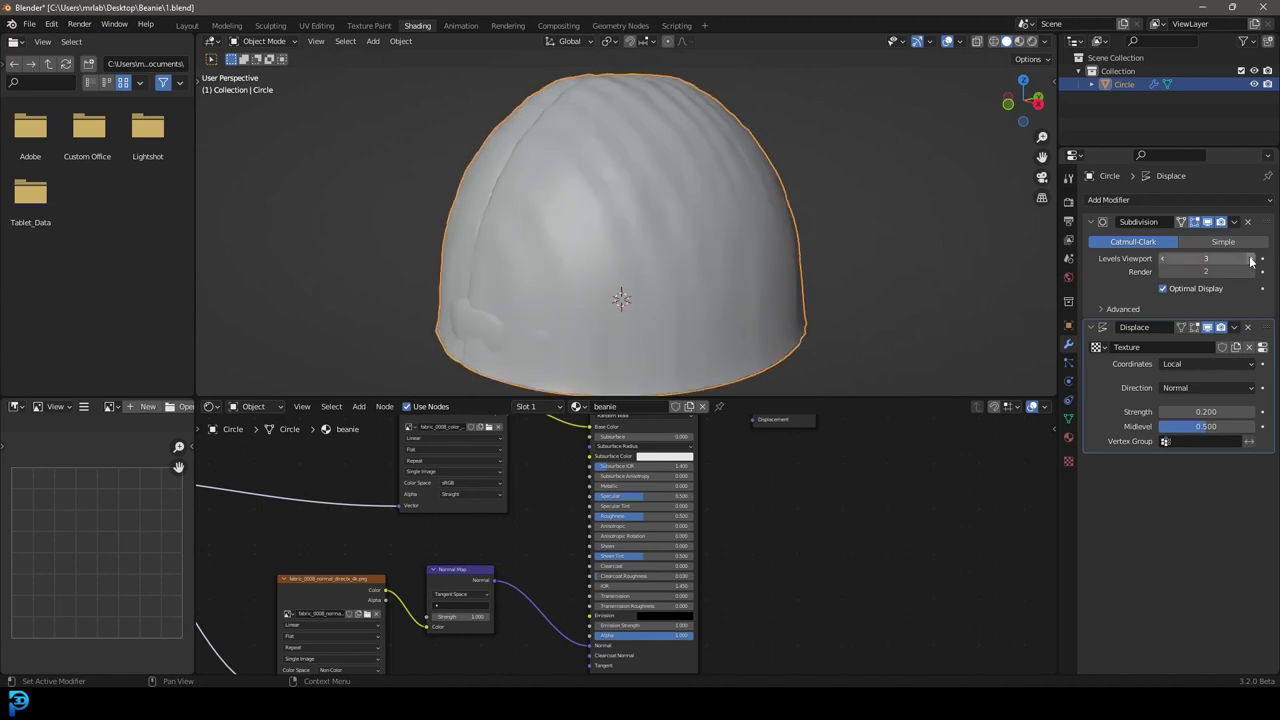
scroll(692, 236, up, 2)
scroll(694, 223, down, 2)
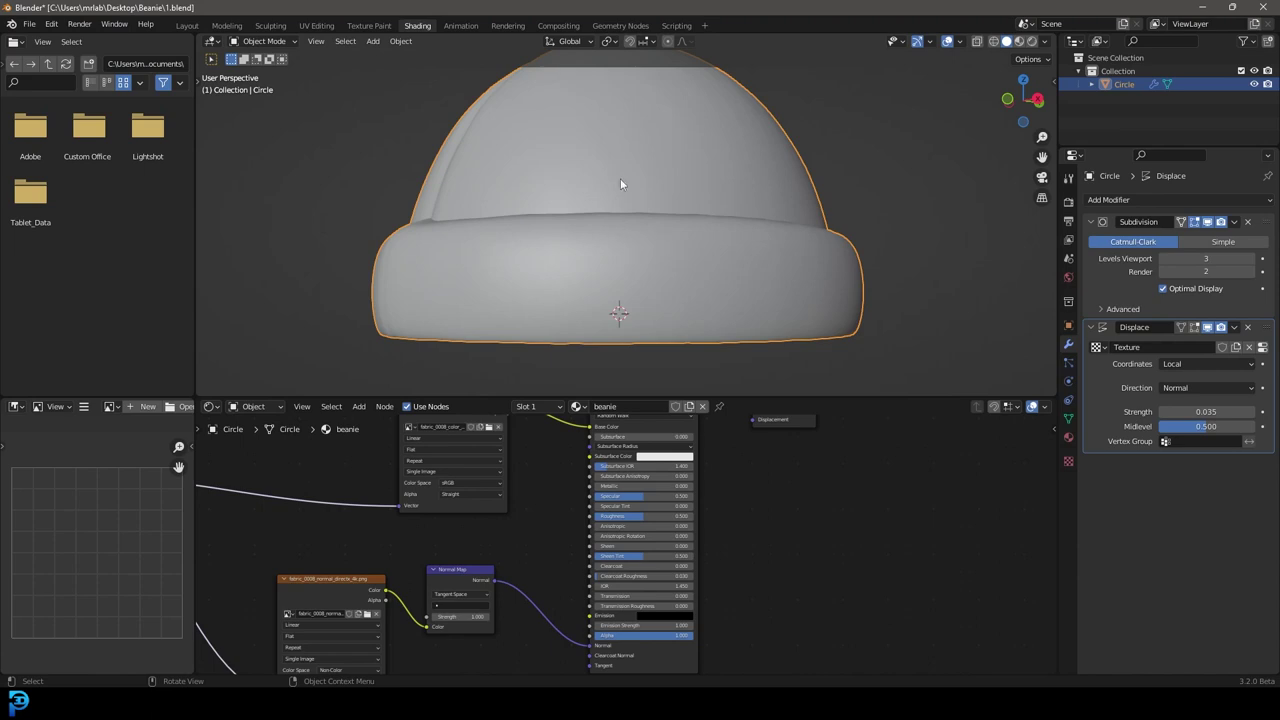
- Set the displacement texture's image mapping to repeat 15 times in both X and Y, matching the Mapping node's scale
click(1068, 463)
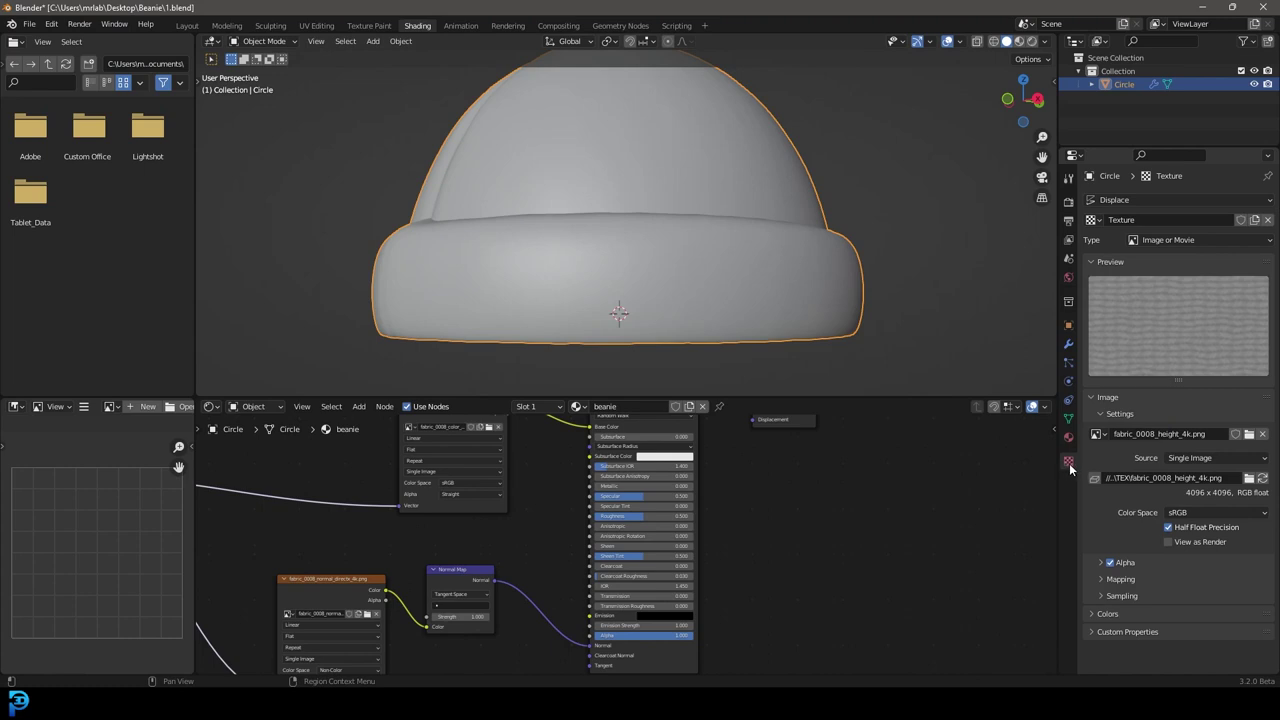
click(1117, 581)
scroll(414, 522, down, 4)
middle_drag(414, 522, 786, 468)
scroll(480, 576, up, 5)
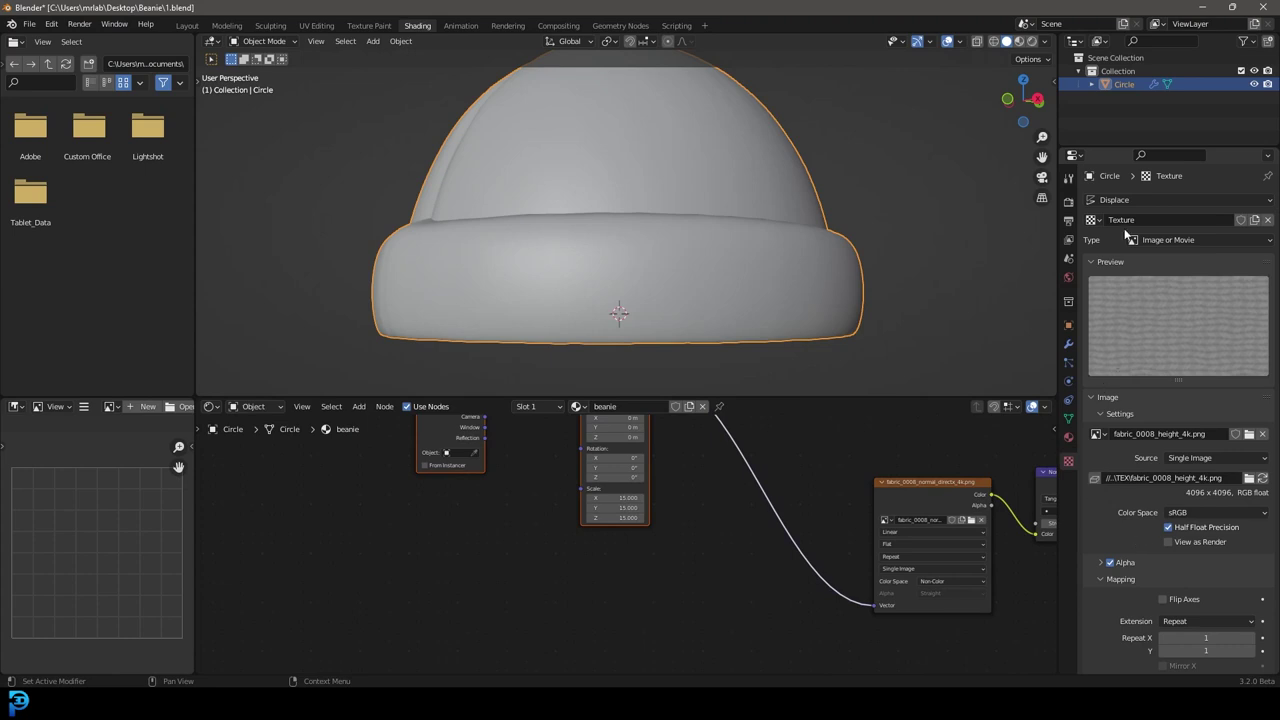
scroll(1147, 481, down, 2)
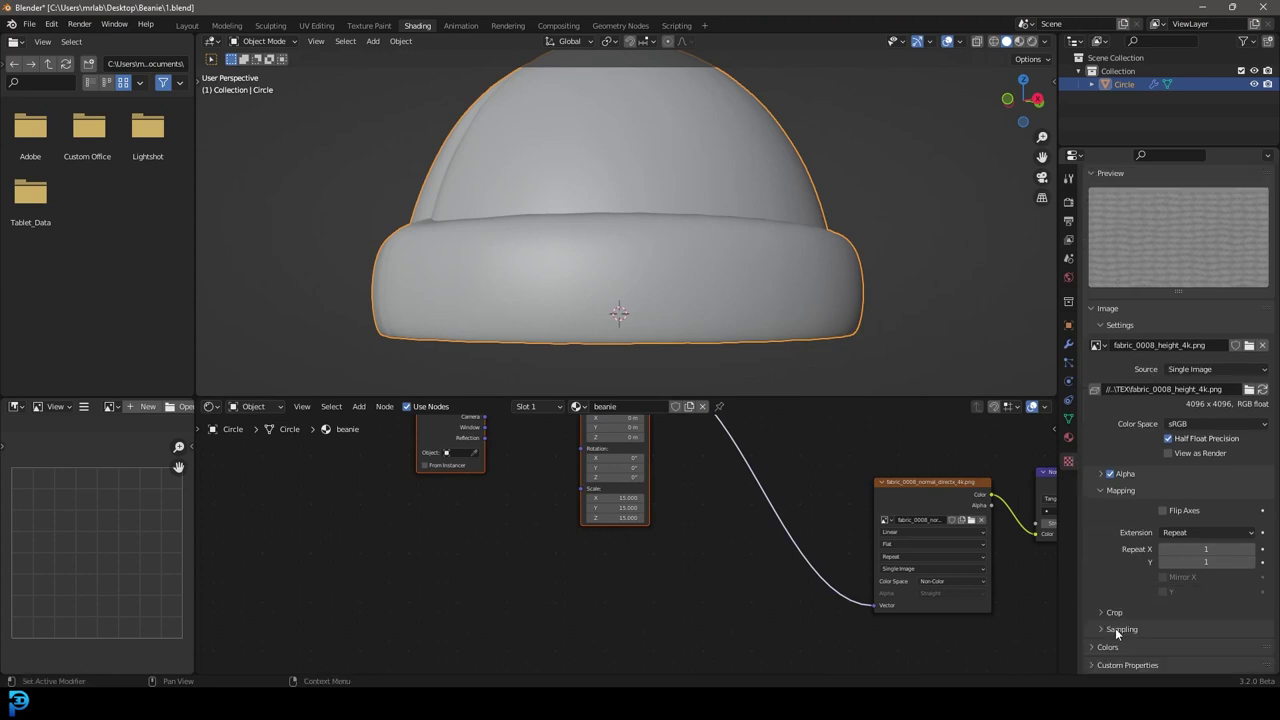
click(1207, 550)
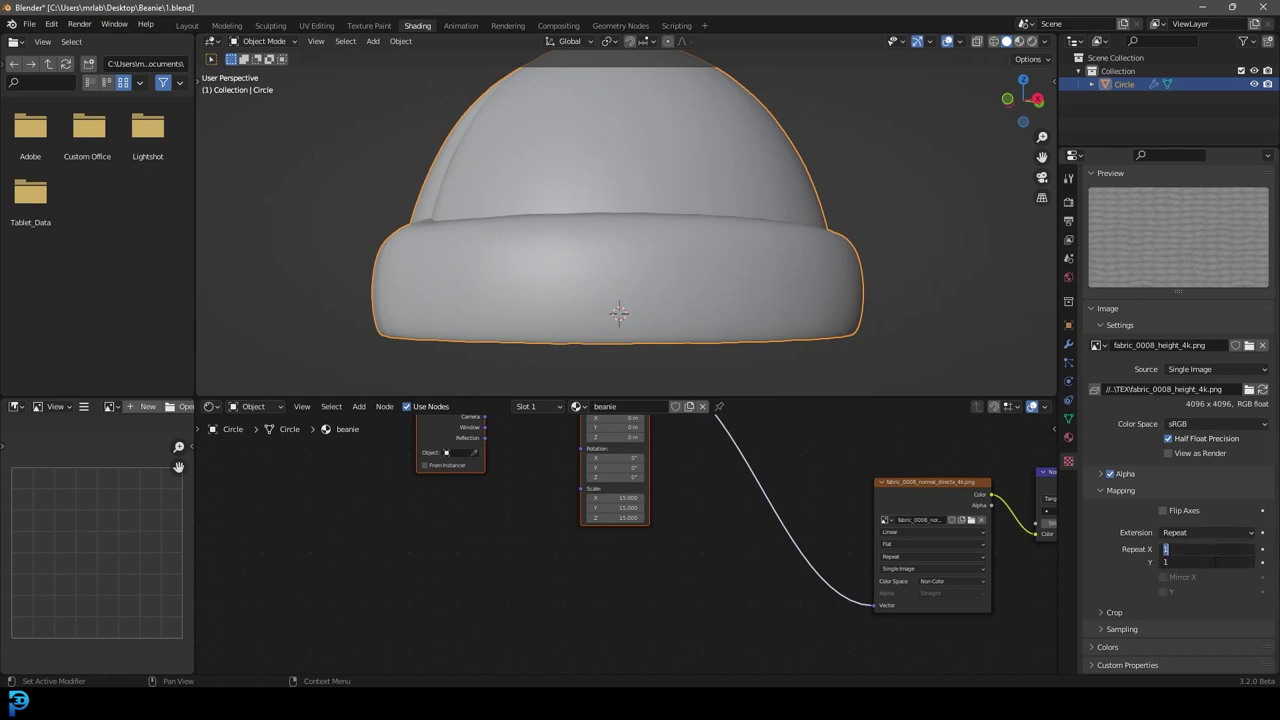
text(15)
key(Return)
- Set the Displace modifier's strength to 0.055
middle_drag(652, 503, 594, 569)
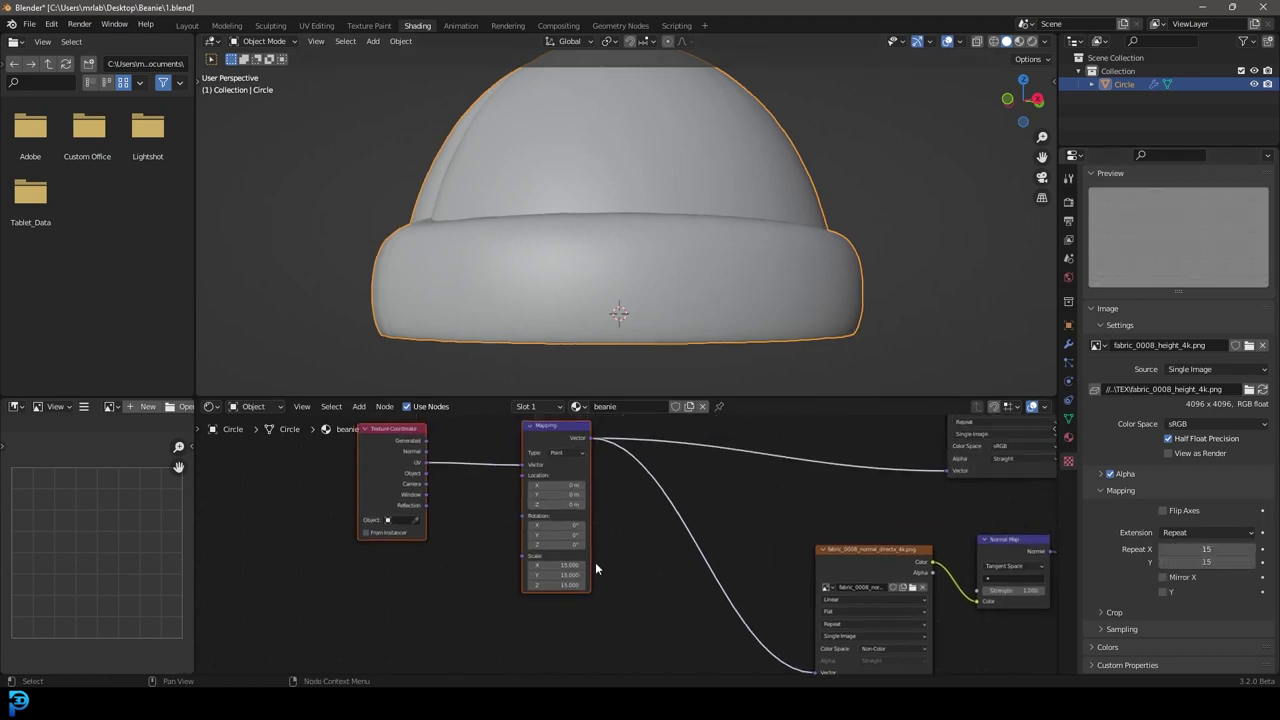
scroll(580, 569, up, 4)
scroll(712, 222, down, 2)
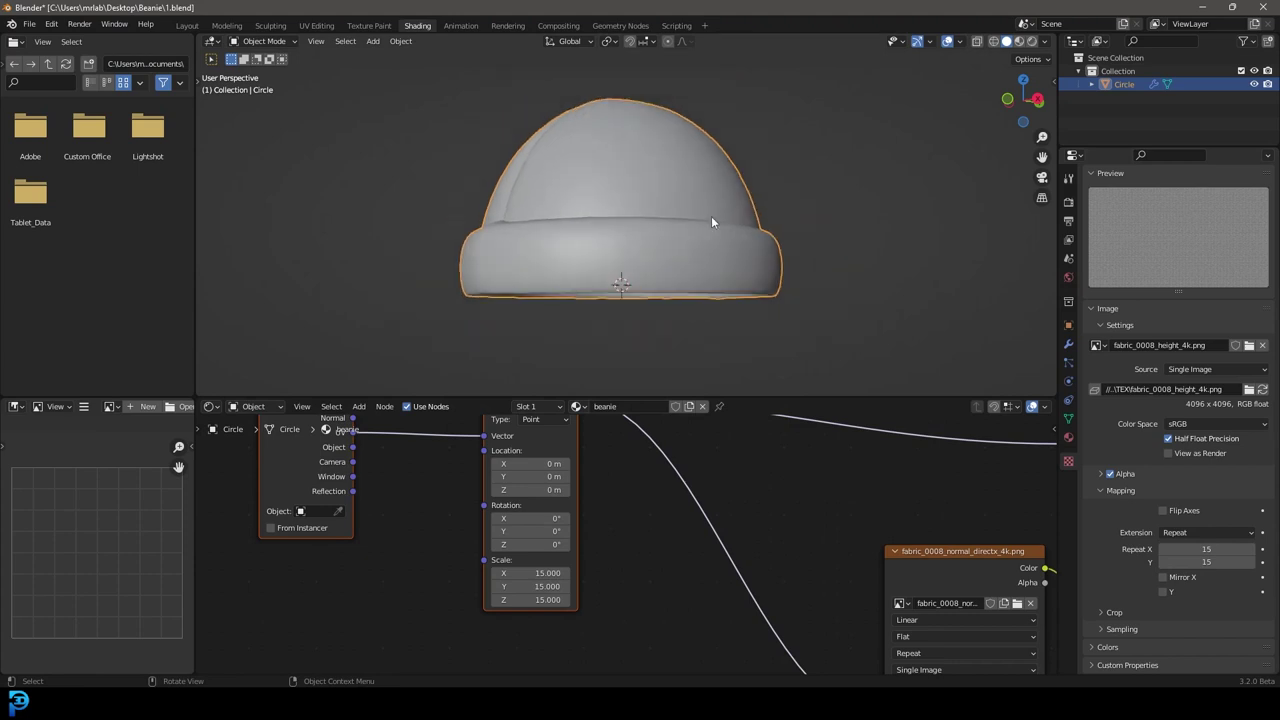
click(1068, 345)
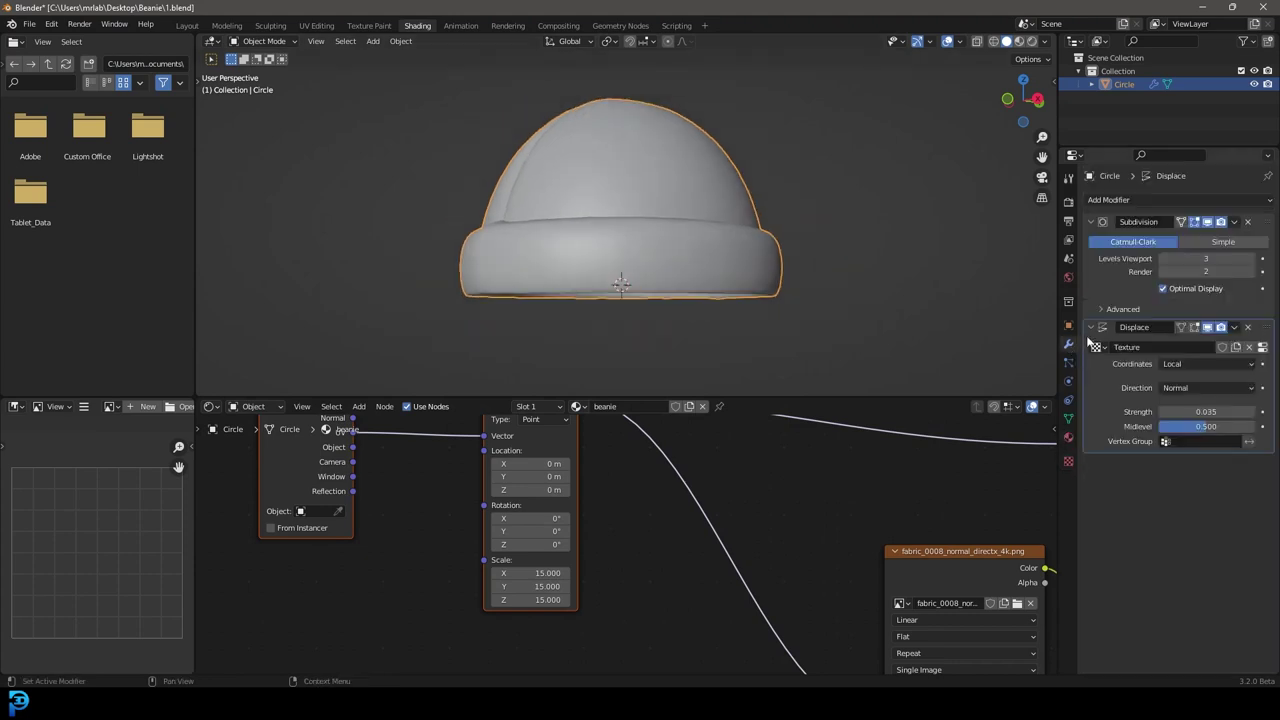
click(1250, 412)
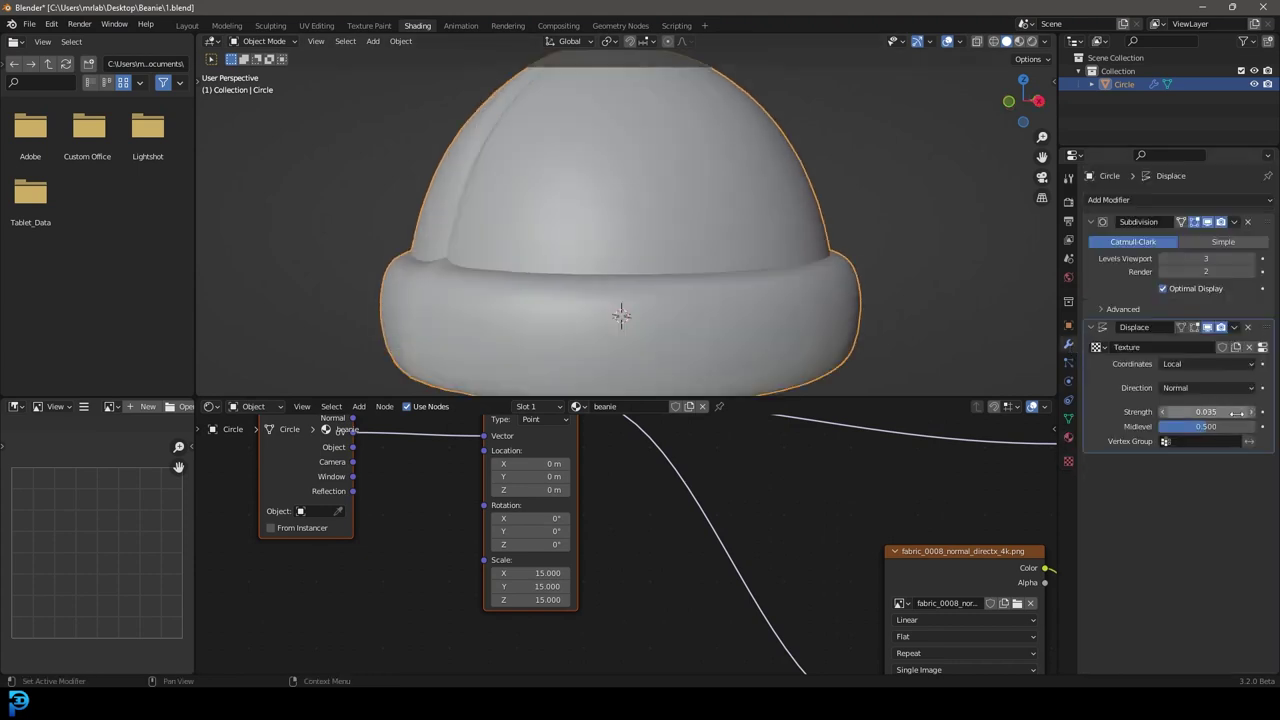
drag(1208, 412, 1176, 412)
scroll(470, 308, up, 5)
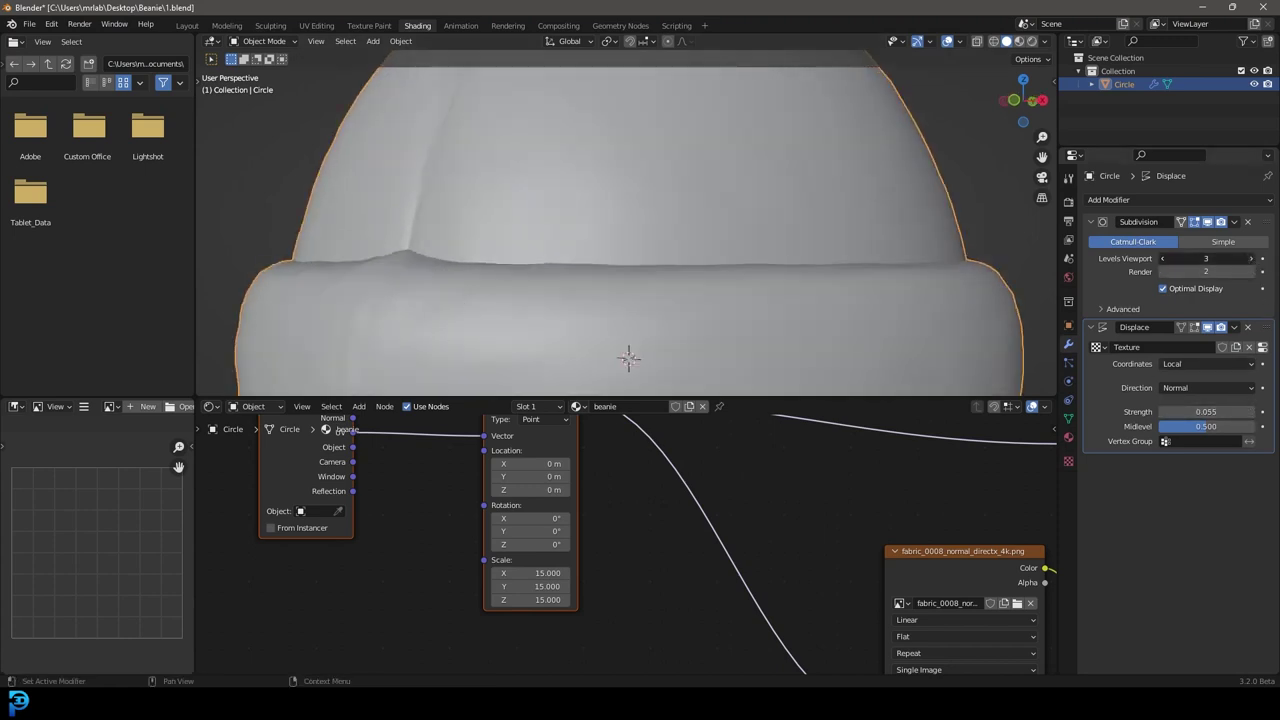
- Raise the Subdivision modifier's viewport level to 6 to preview the displacement detail on the beanie
click(1251, 259)
click(1251, 259)
scroll(697, 237, down, 5)
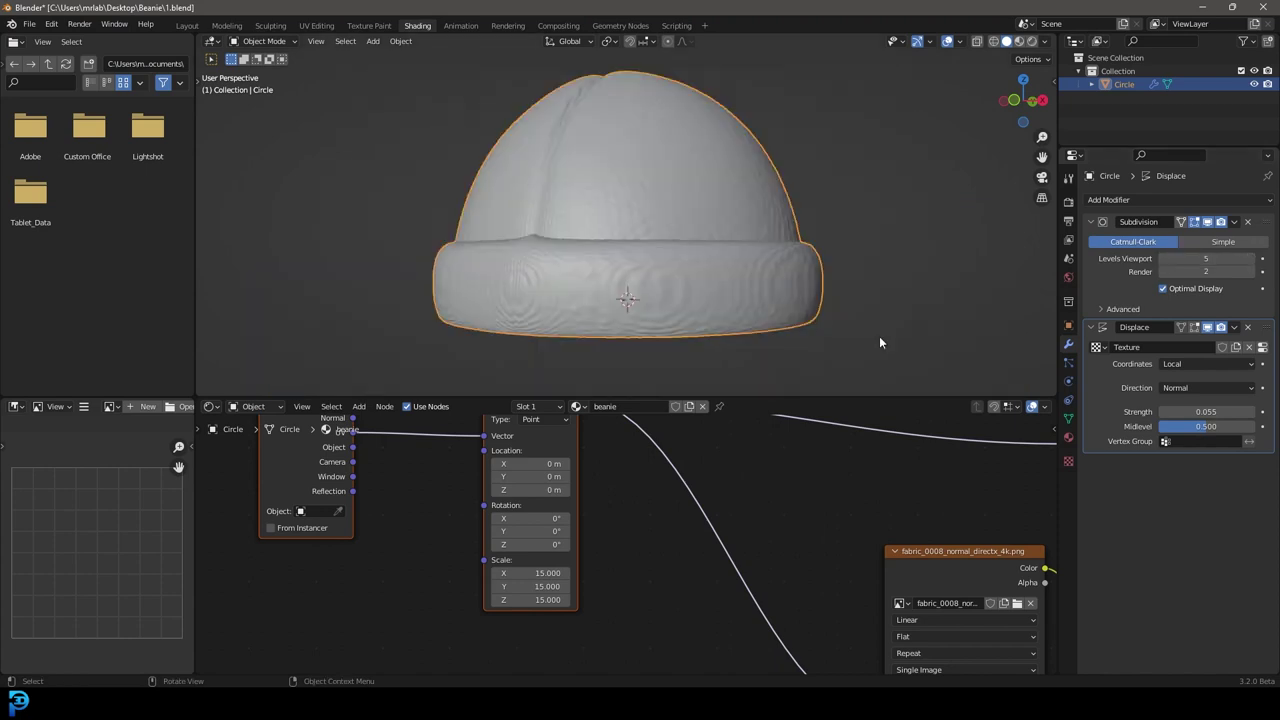
middle_drag(689, 245, 595, 274)
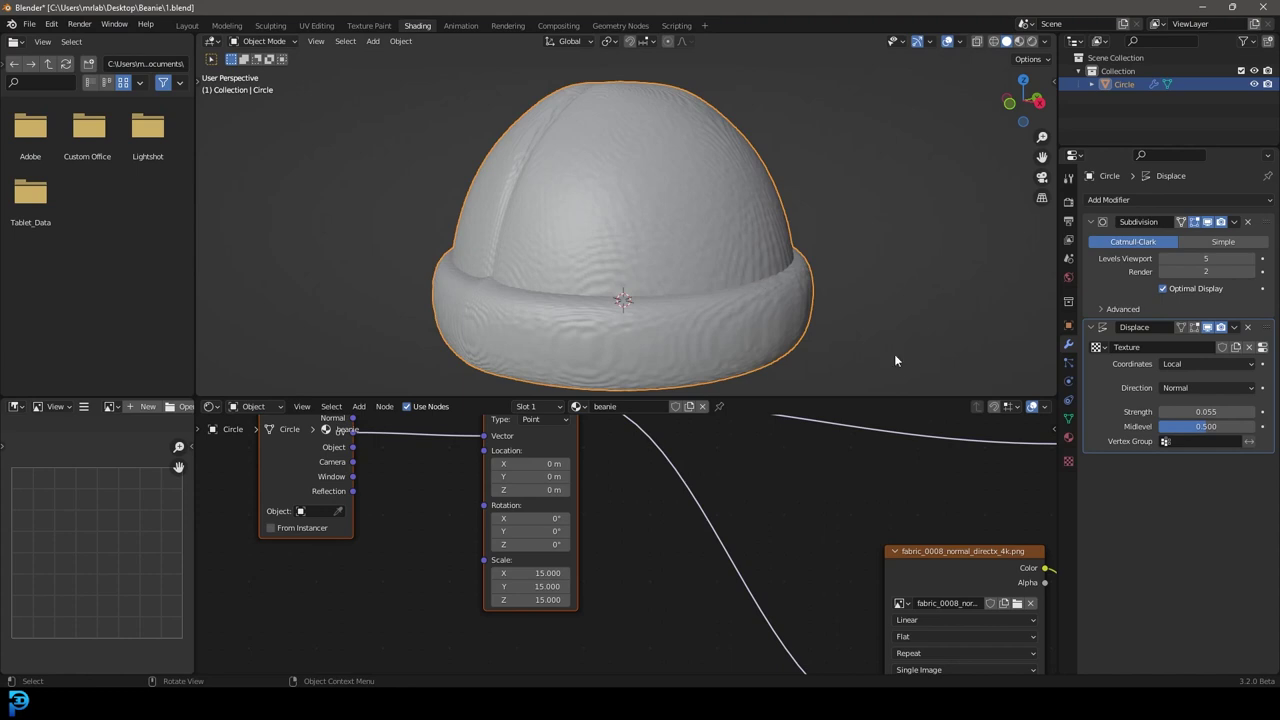
click(1251, 259)
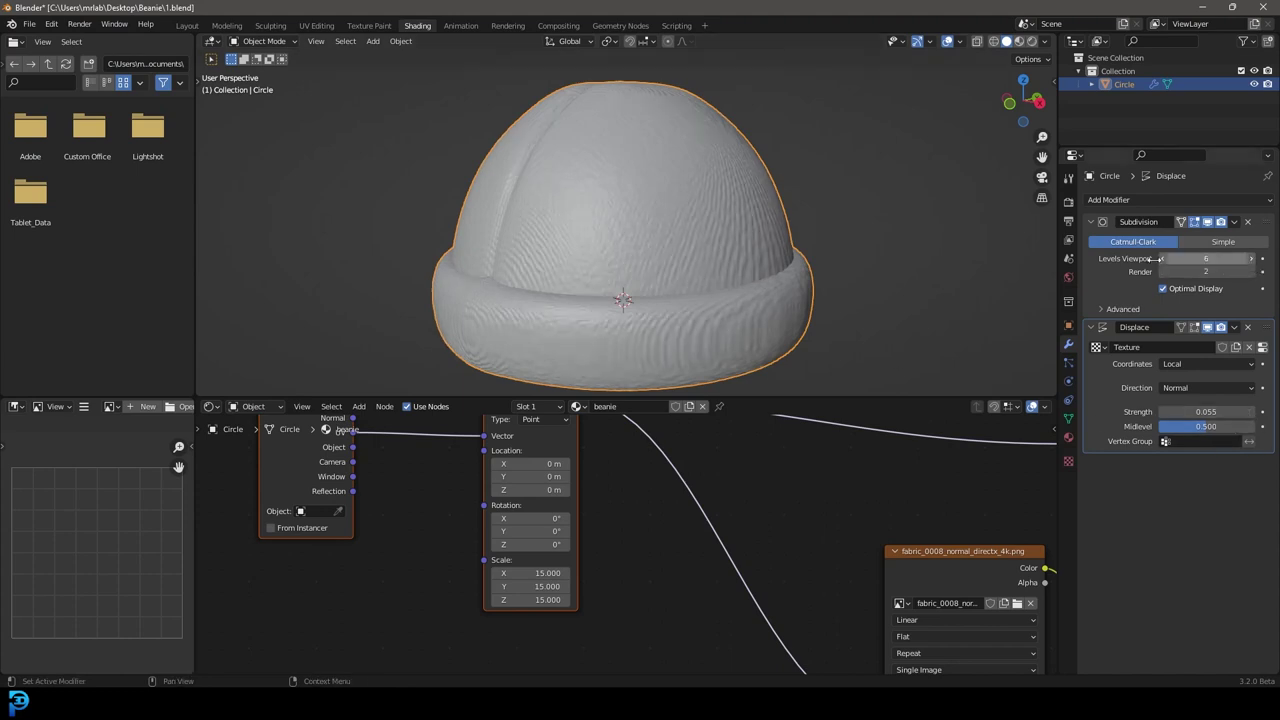
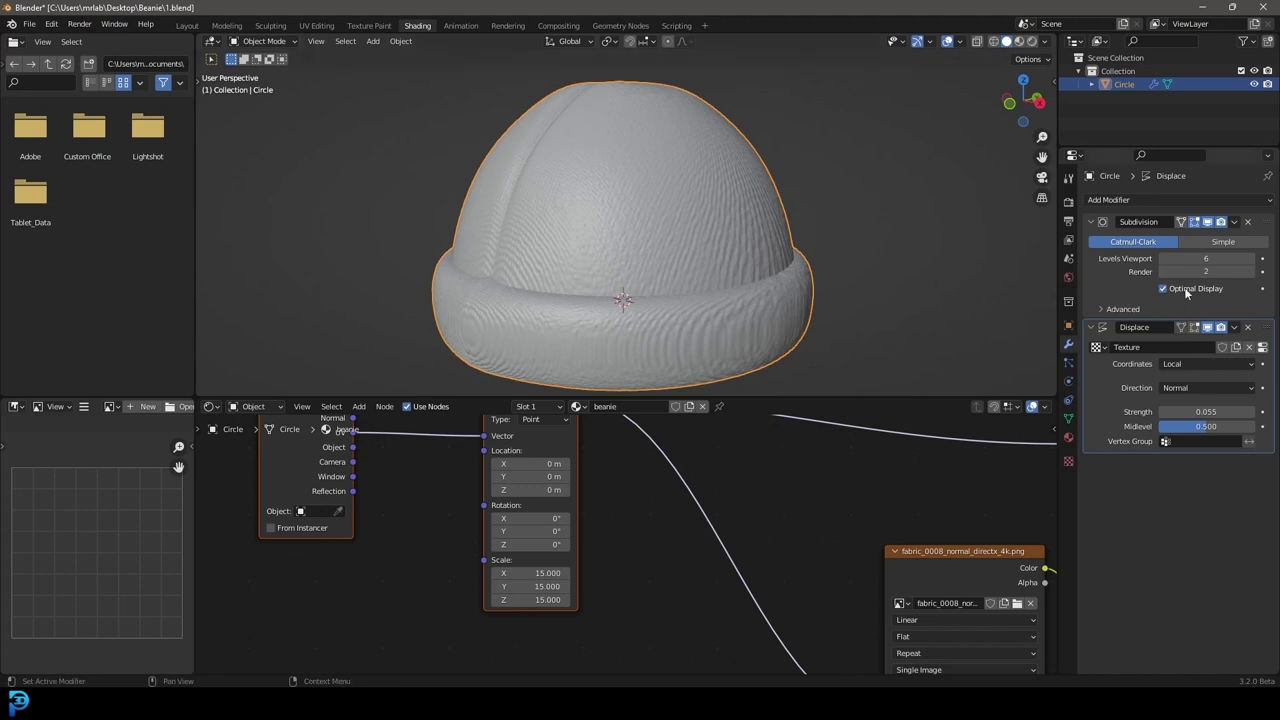
- Set the Subdivision modifier's render level to 5 and lower its viewport level to 3
click(1164, 259)
click(1164, 259)
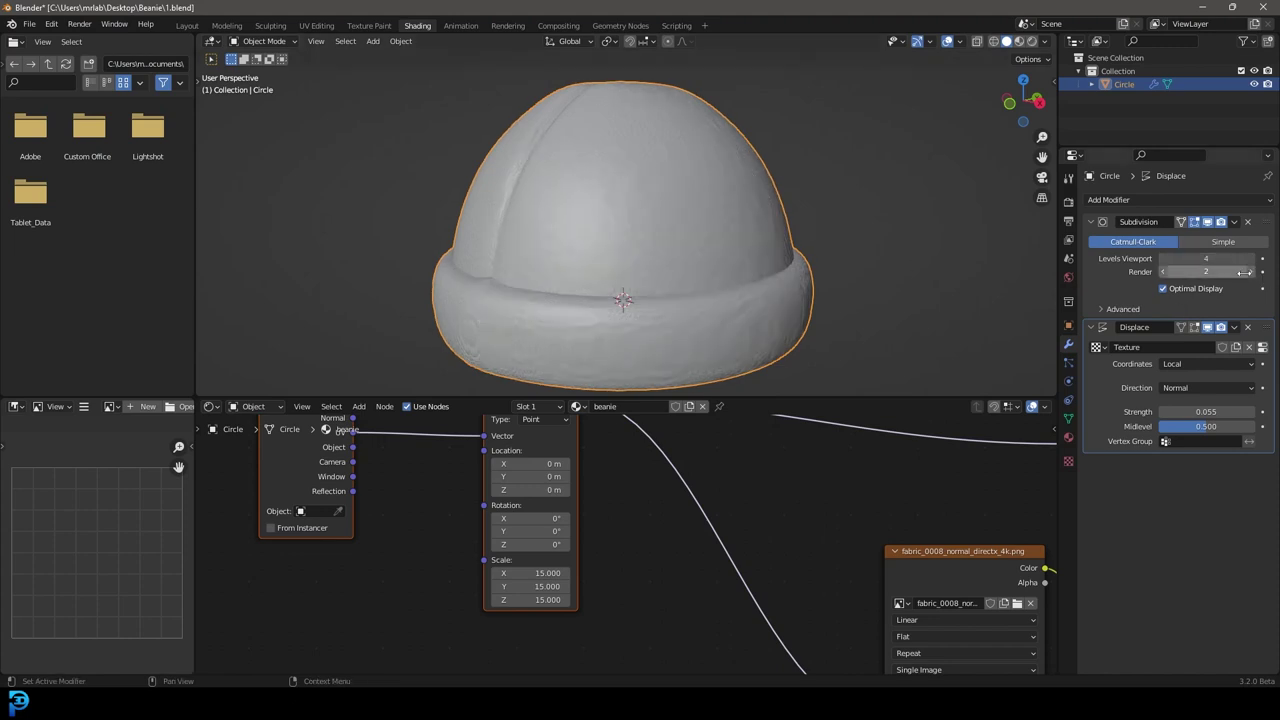
click(1180, 271)
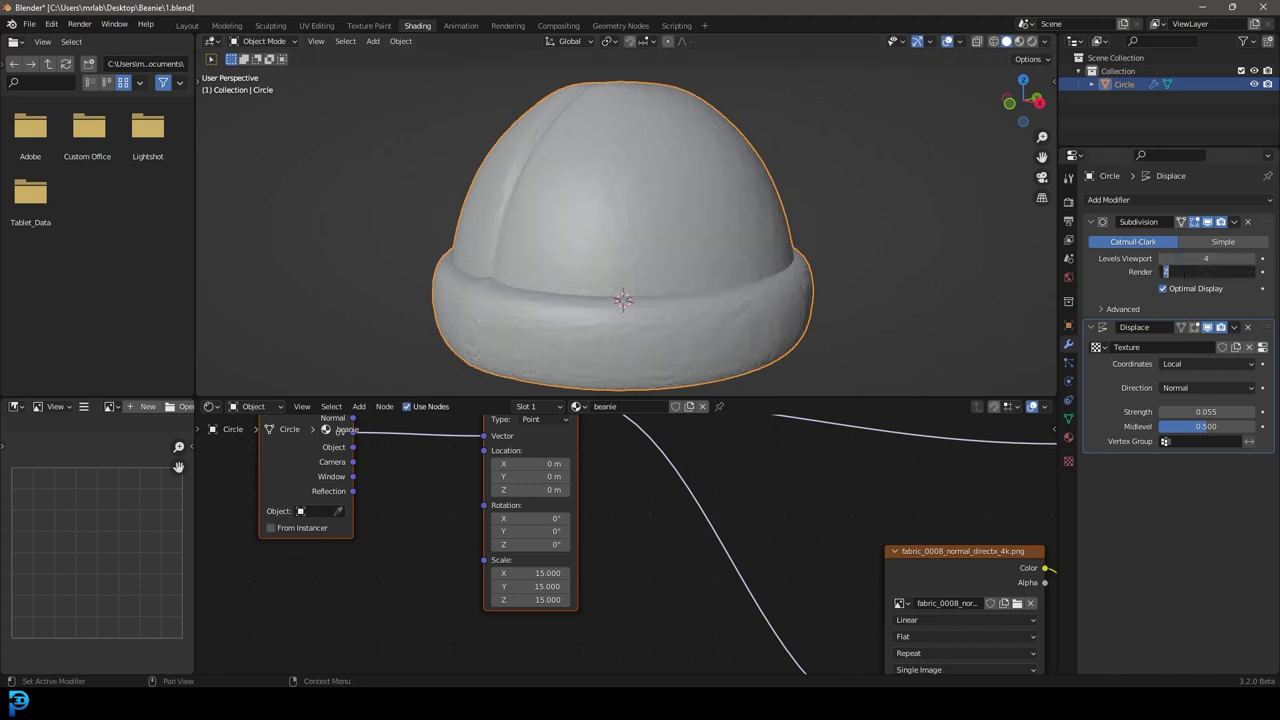
text(5)
key(Return)
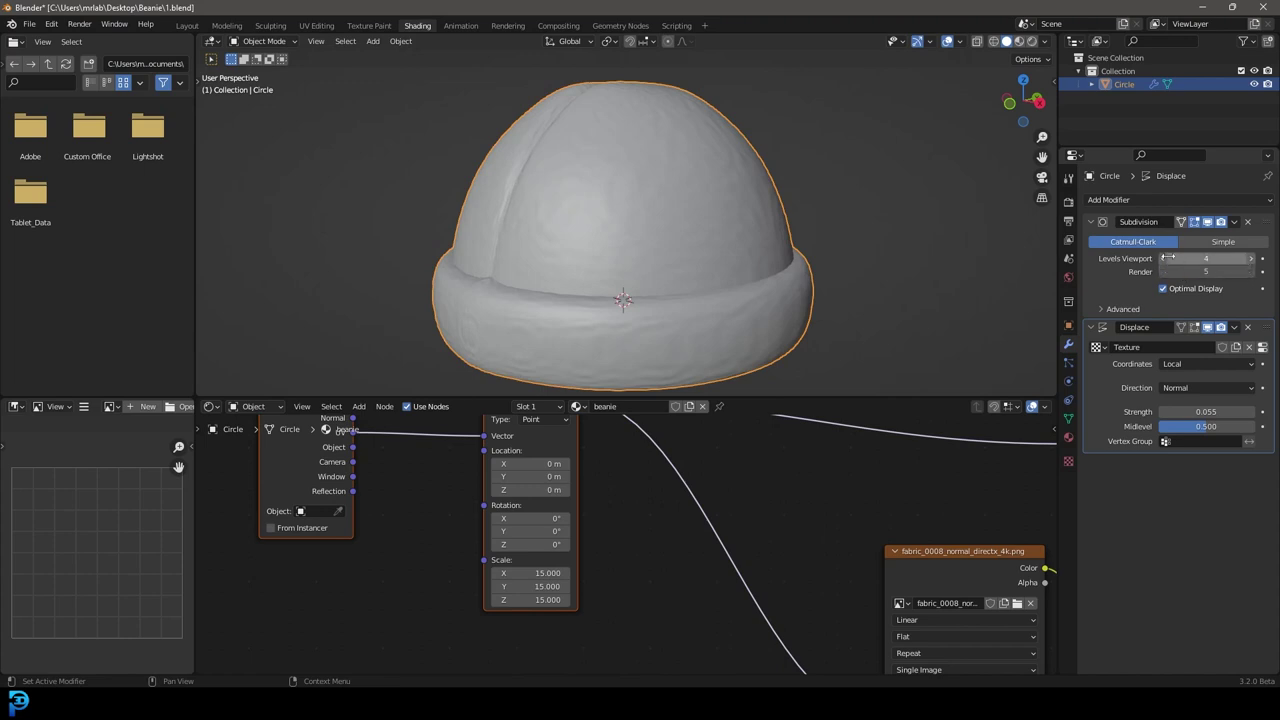
click(1164, 259)
scroll(685, 226, down, 1)
scroll(680, 215, up, 3)
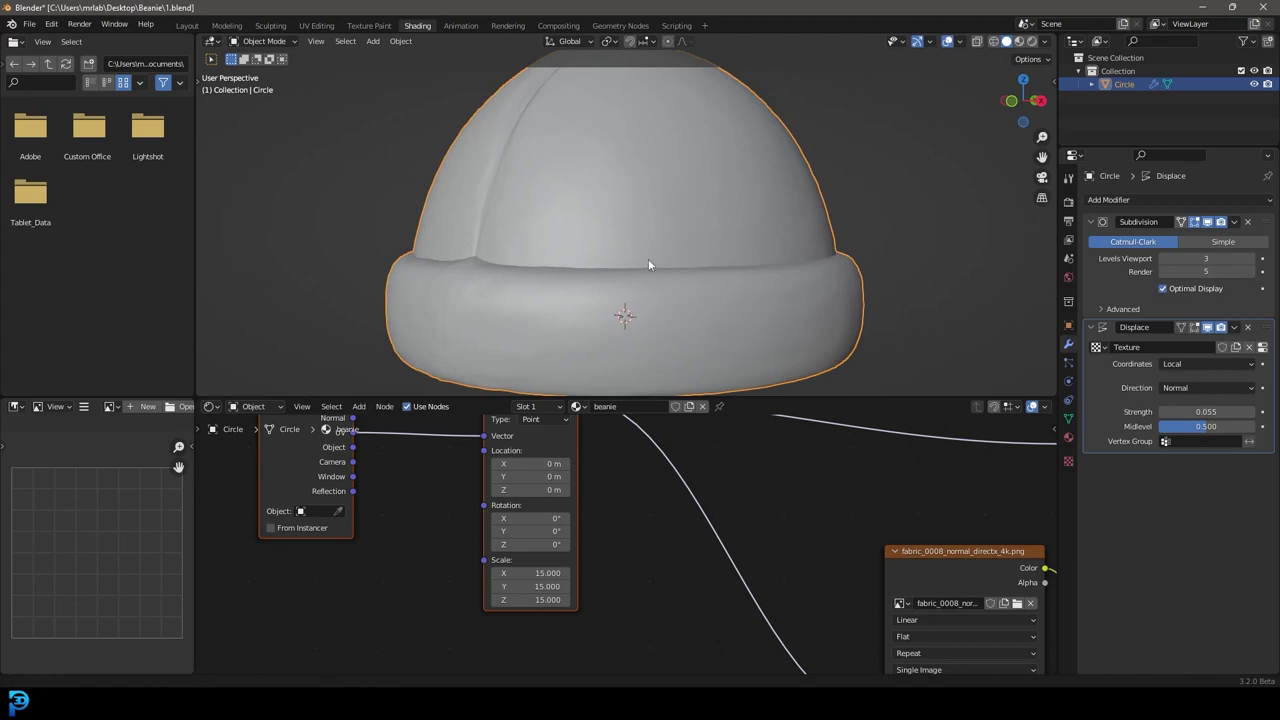
- Switch the 3D viewport to Rendered shading and view the beanie's knit from another side
scroll(652, 252, down, 2)
key(z)
click(654, 178)
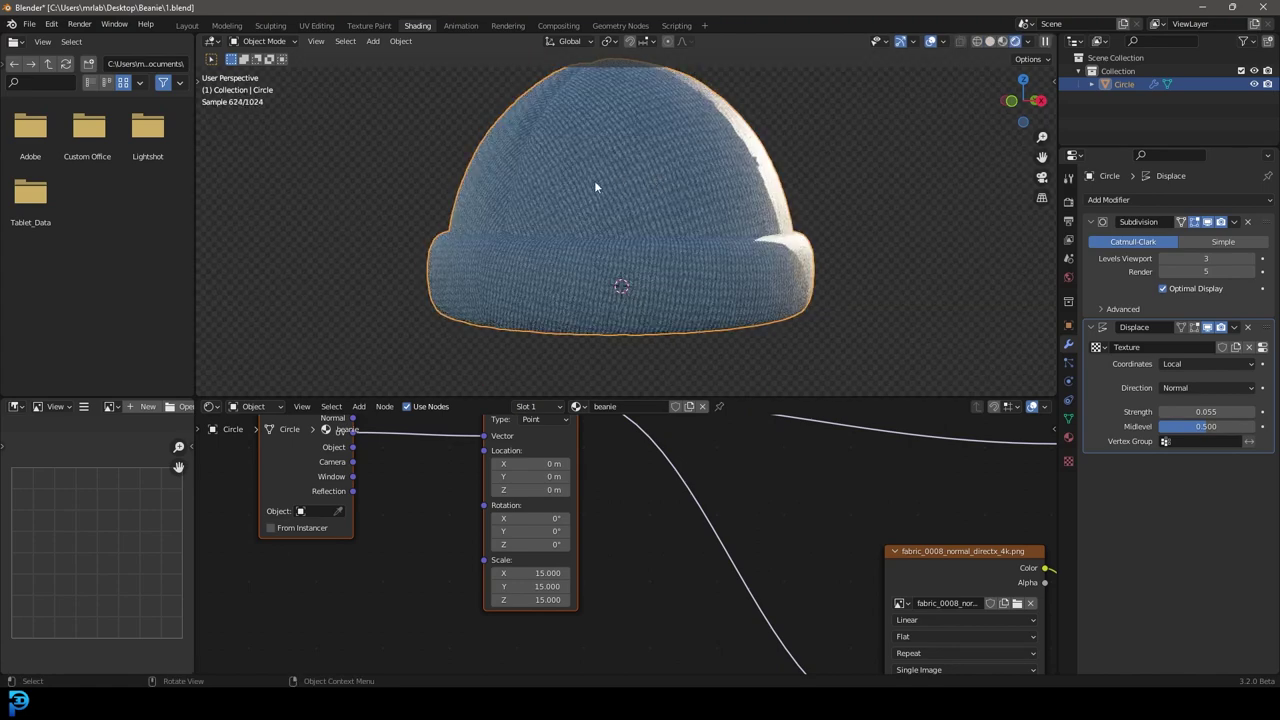
middle_drag(616, 204, 627, 164)
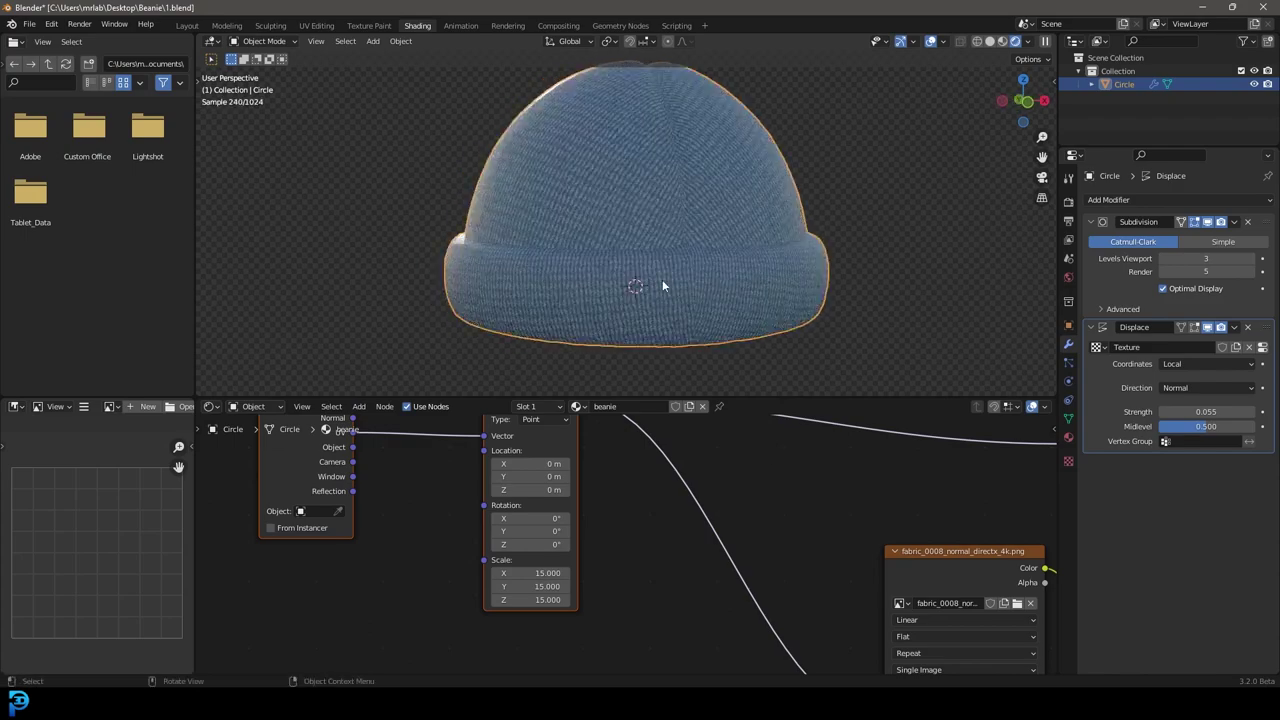
- Move the normal texture and Normal Map nodes down and the colour texture node up to make room between them
scroll(785, 525, down, 5)
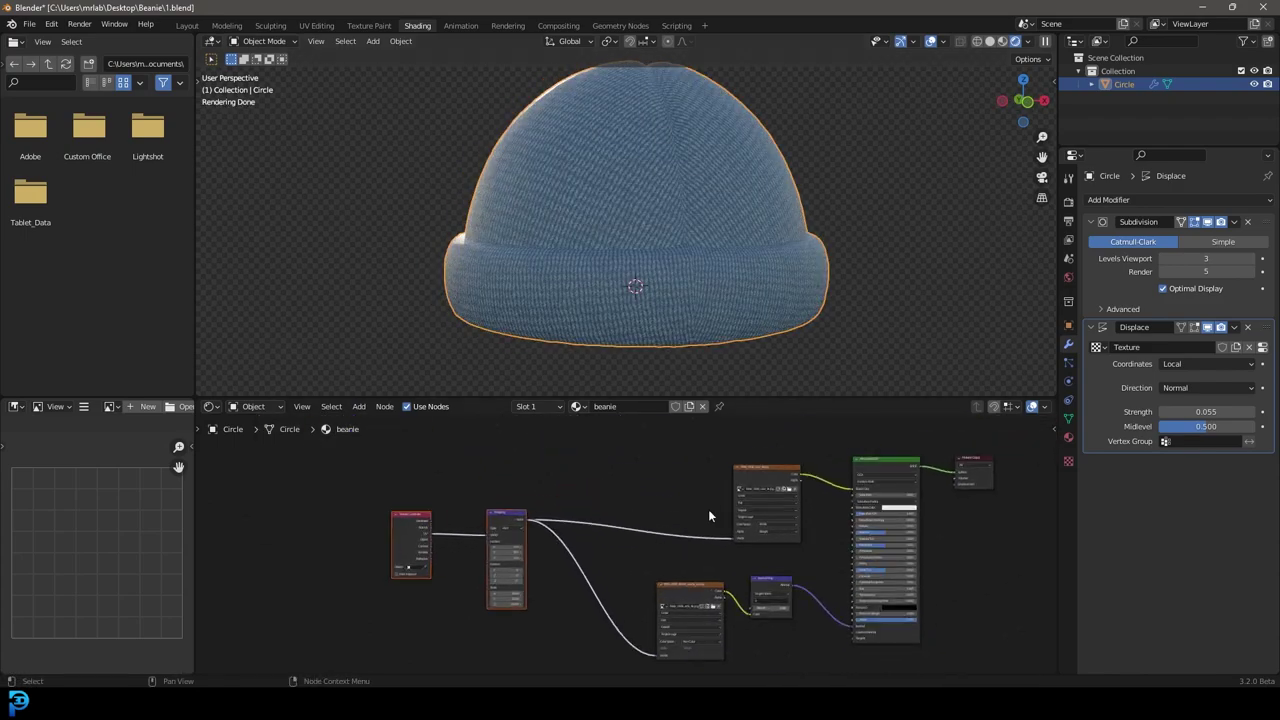
middle_drag(682, 580, 564, 548)
drag(657, 627, 597, 606)
scroll(588, 550, down, 3)
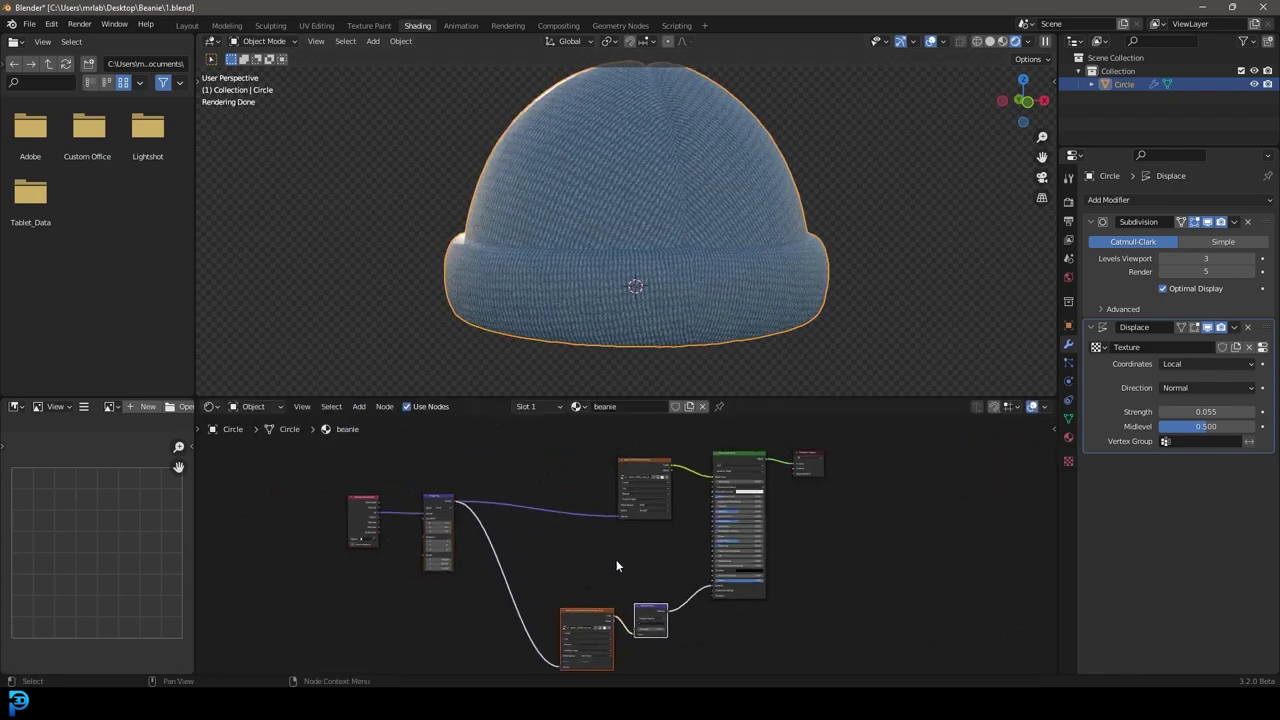
scroll(606, 491, up, 3)
click(644, 455)
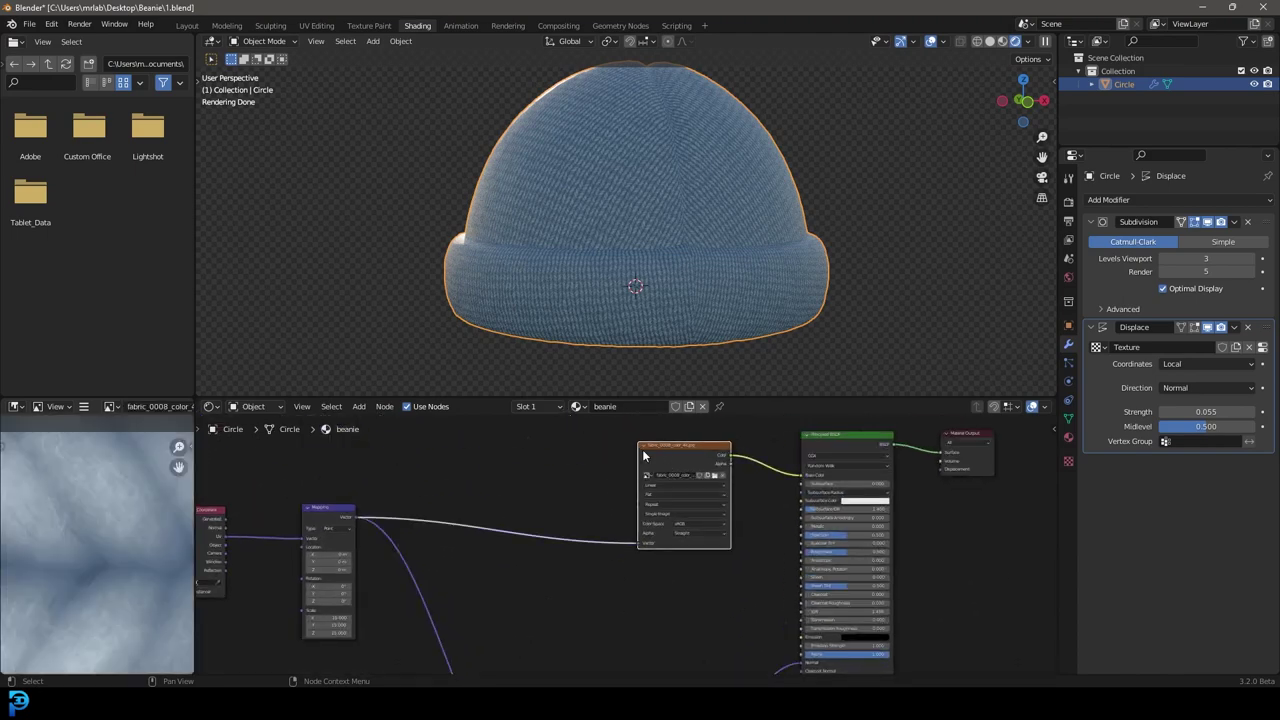
drag(690, 530, 583, 439)
middle_drag(595, 512, 613, 645)
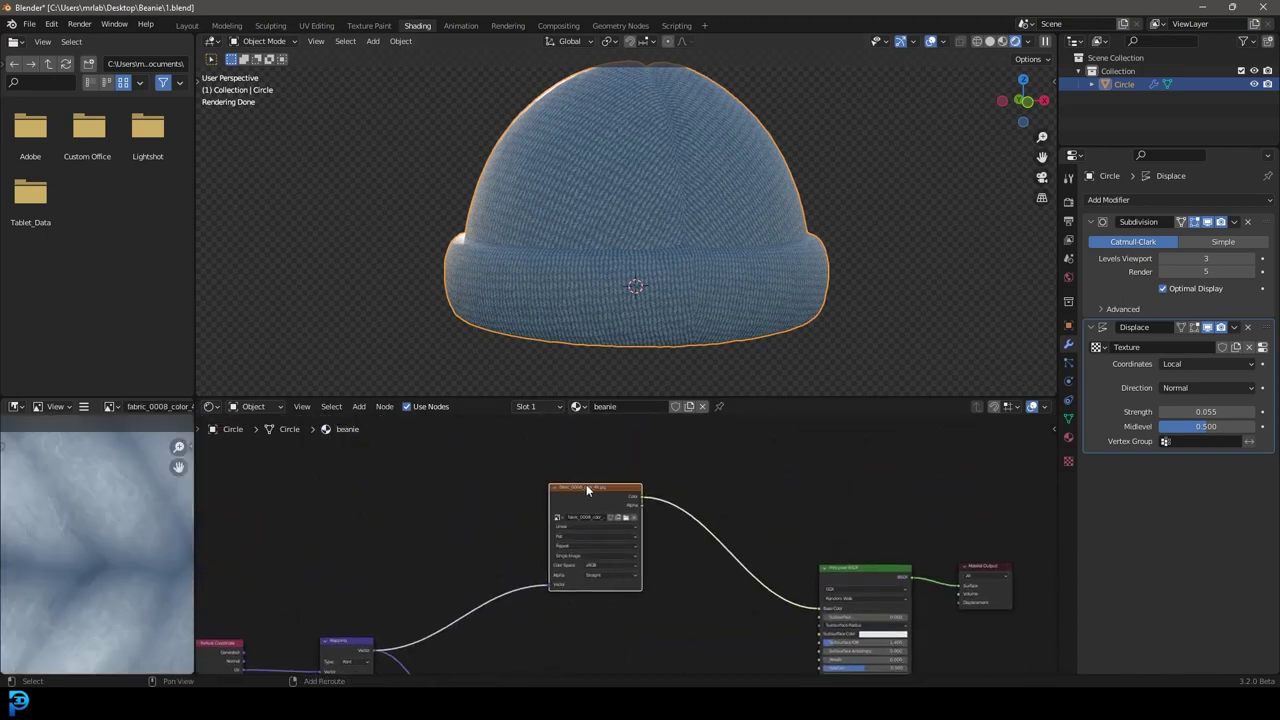
- Duplicate the colour texture node, place the copy below it, and load fabric_0008_roughness_4k.jpg into the copy
key(shift+d)
click(590, 575)
scroll(619, 541, up, 2)
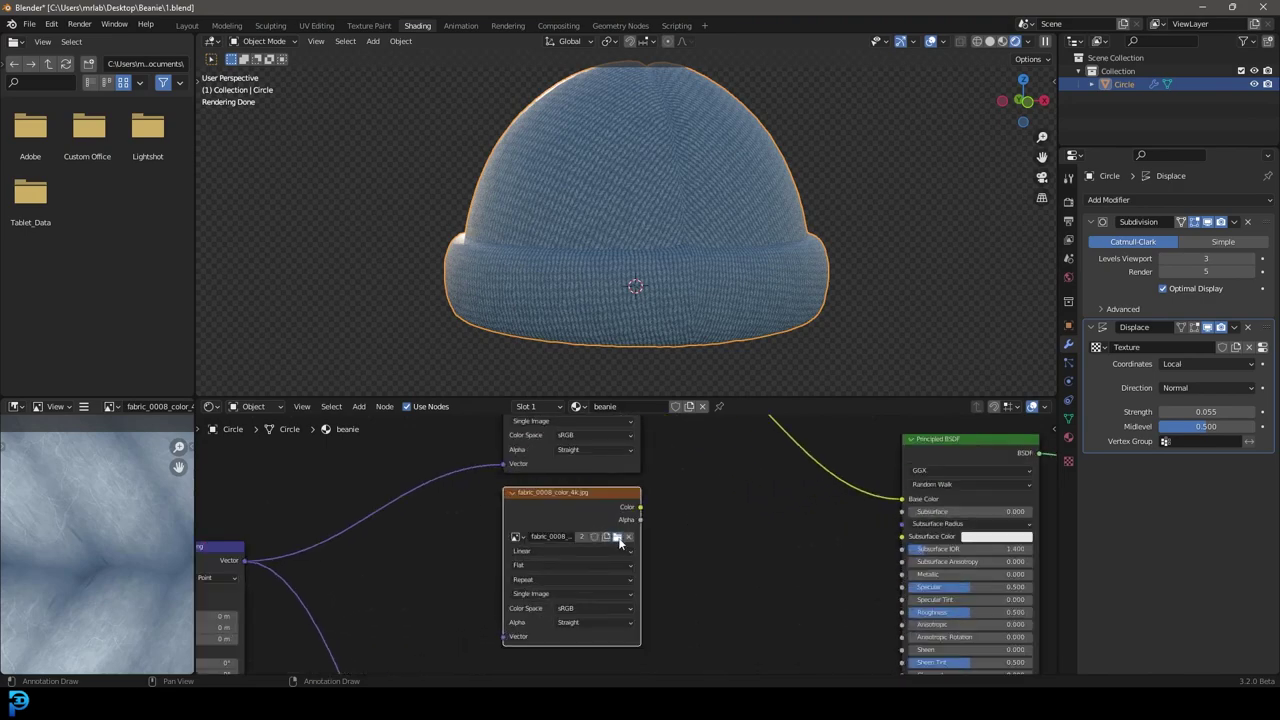
click(617, 537)
click(919, 242)
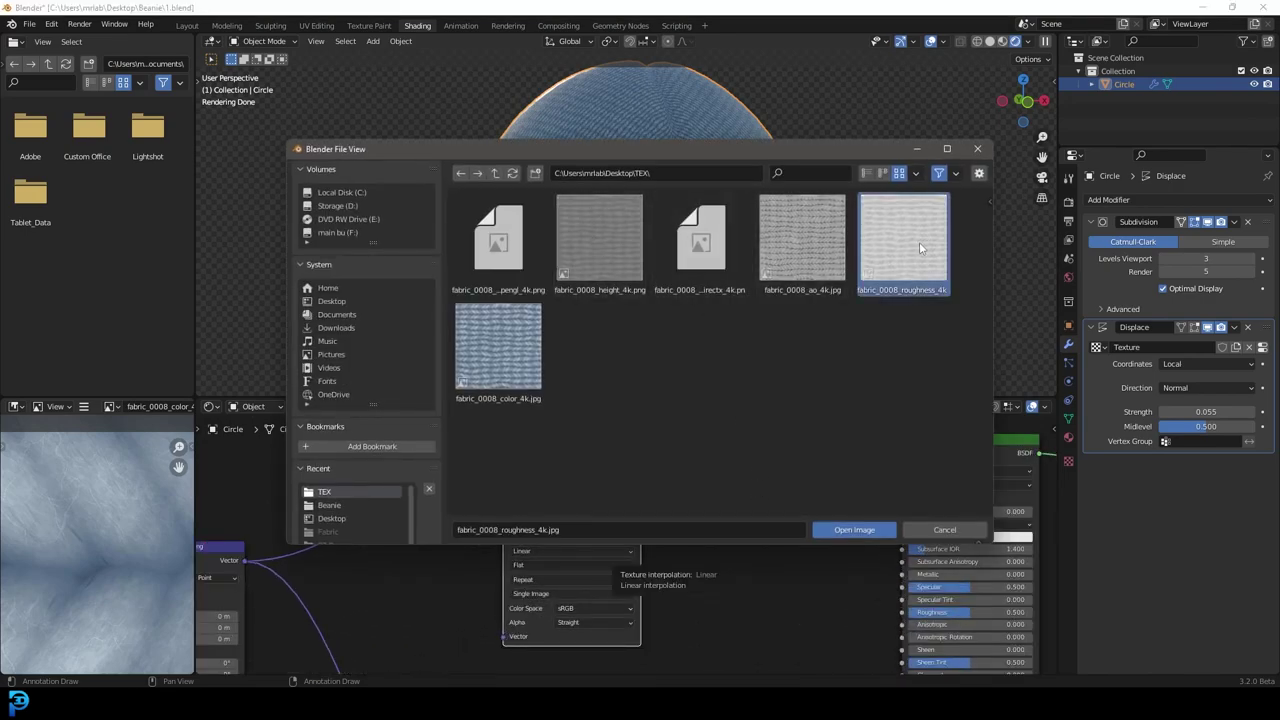
click(853, 529)
middle_drag(766, 520, 638, 492)
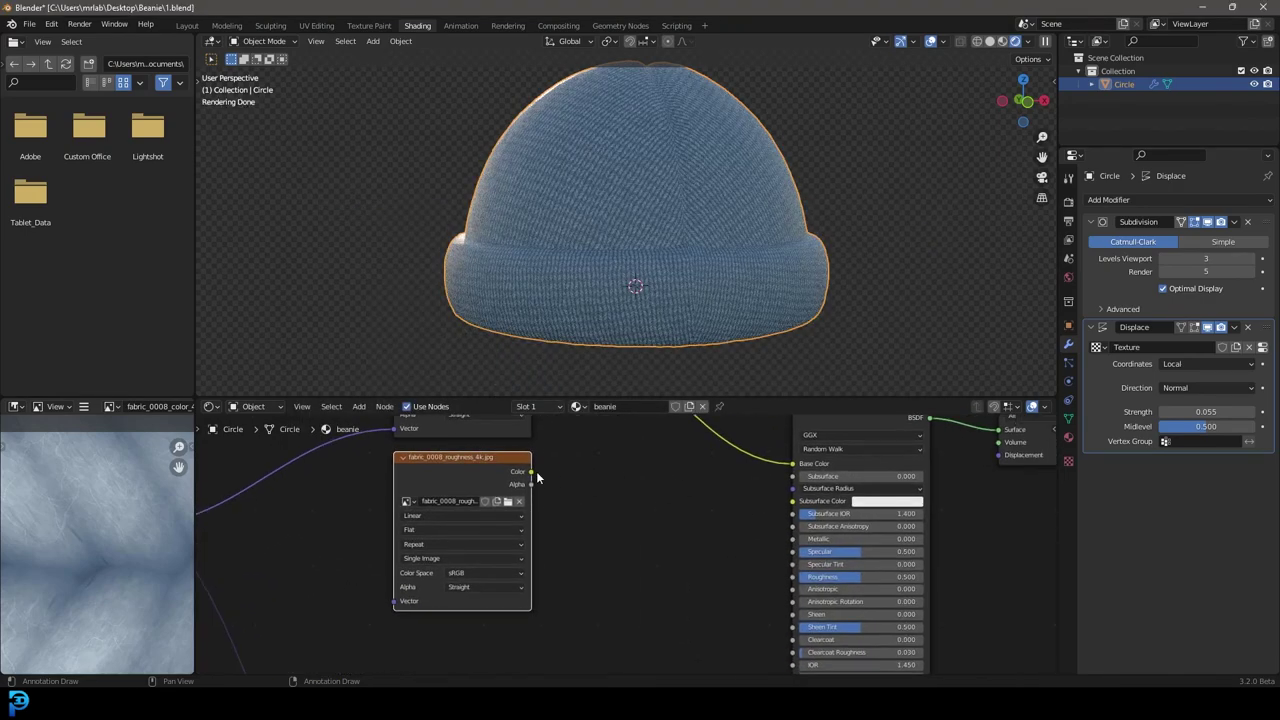
- Connect the roughness texture's Color output to the Principled BSDF's Roughness input and return the 3D viewport to Solid shading
drag(536, 471, 793, 577)
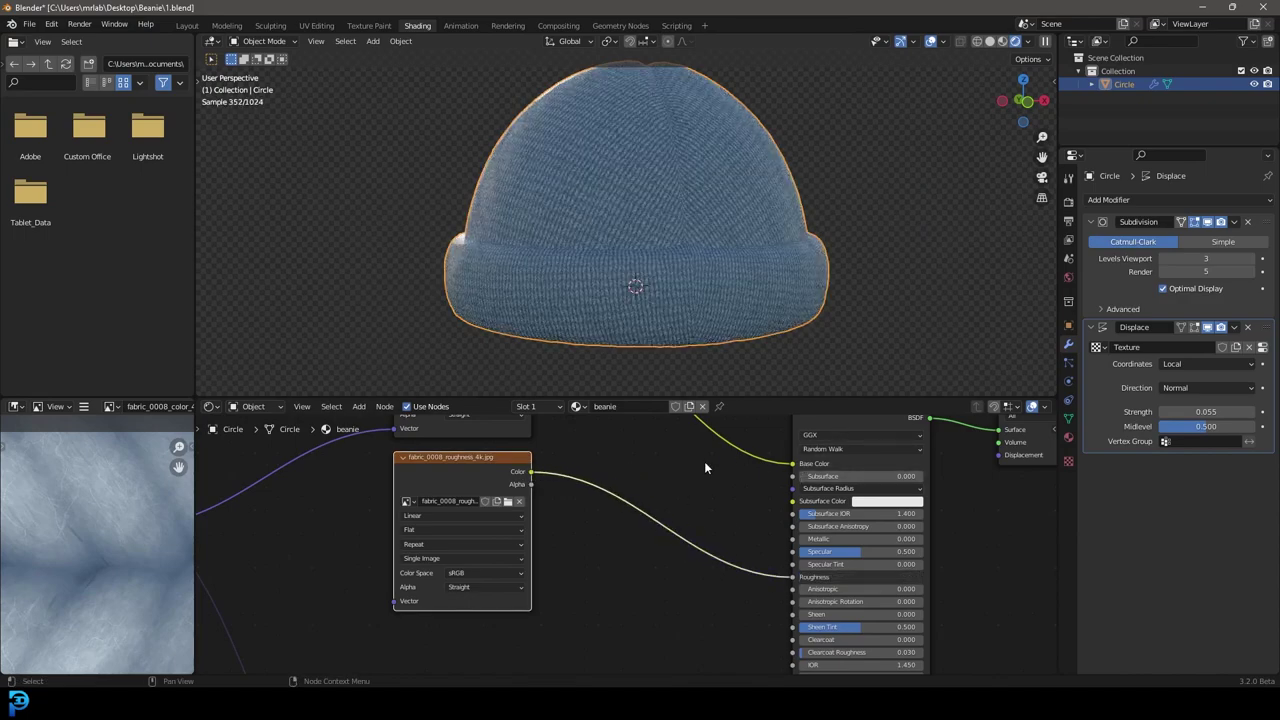
scroll(710, 229, down, 3)
middle_drag(600, 232, 709, 243)
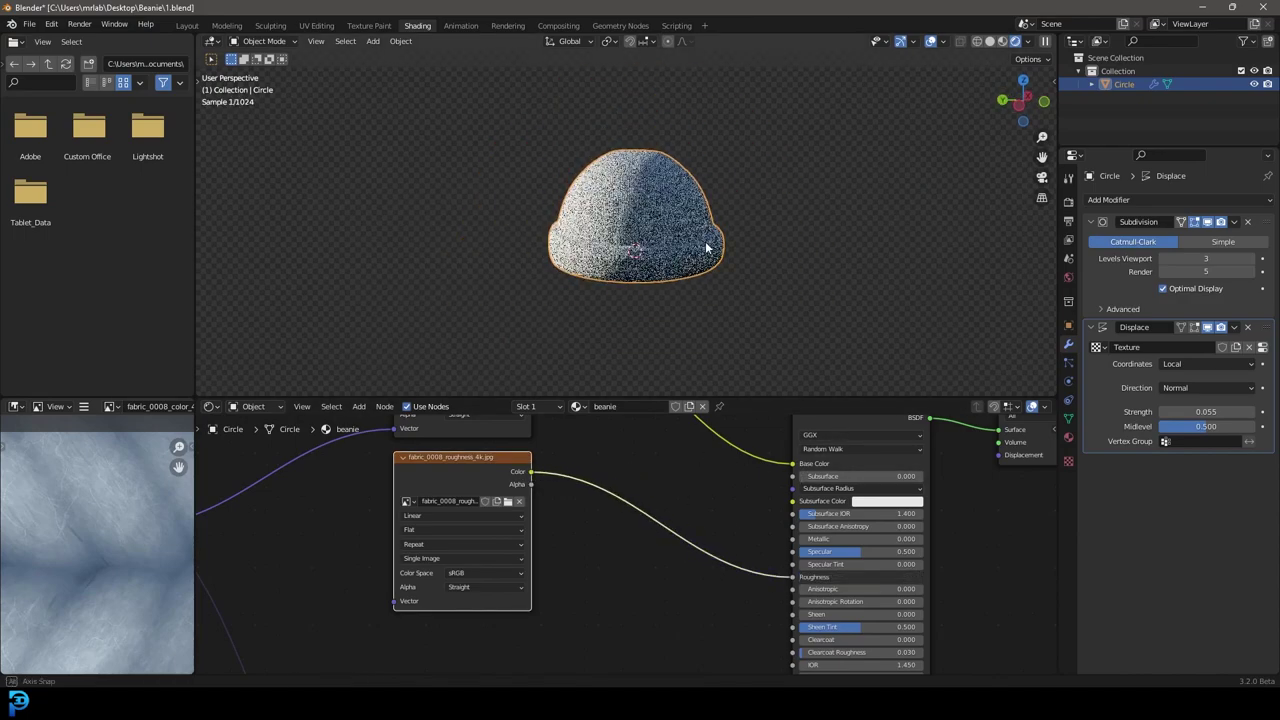
key(z)
click(778, 243)
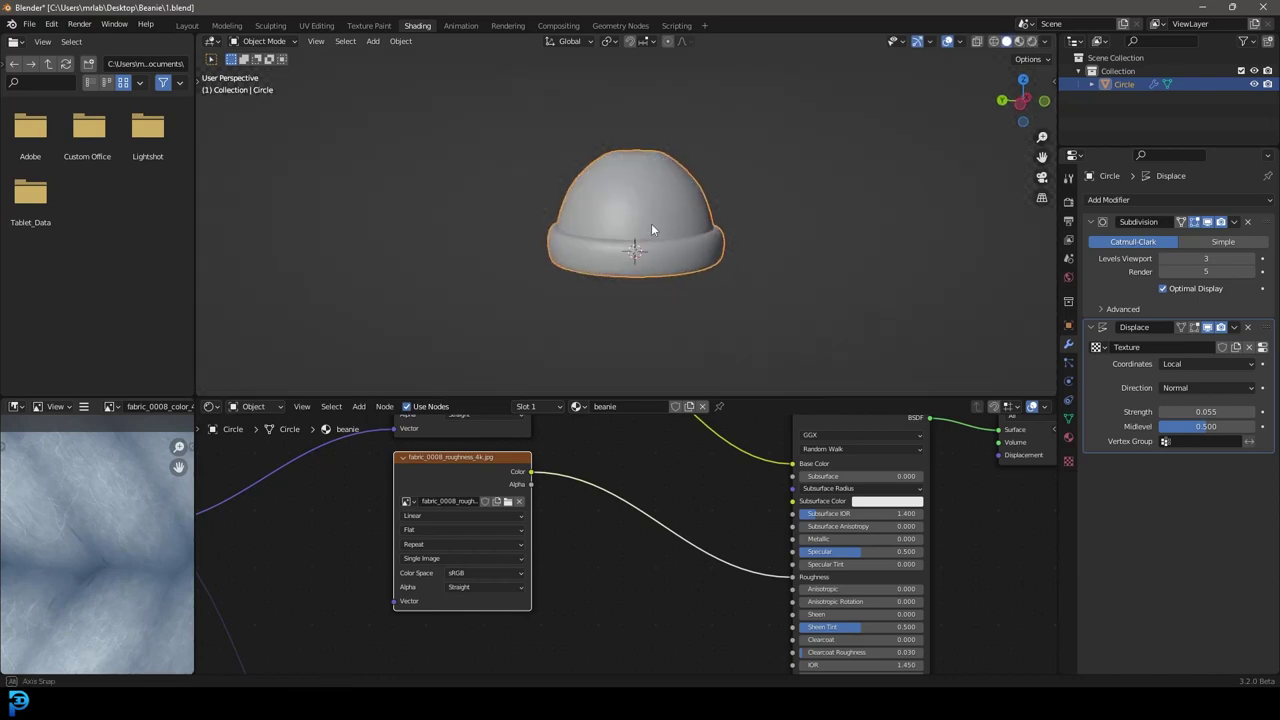
scroll(651, 223, up, 2)
- Add a camera in the Layout workspace, move it away from the beanie, rotate it to face it, and look through it
click(189, 26)
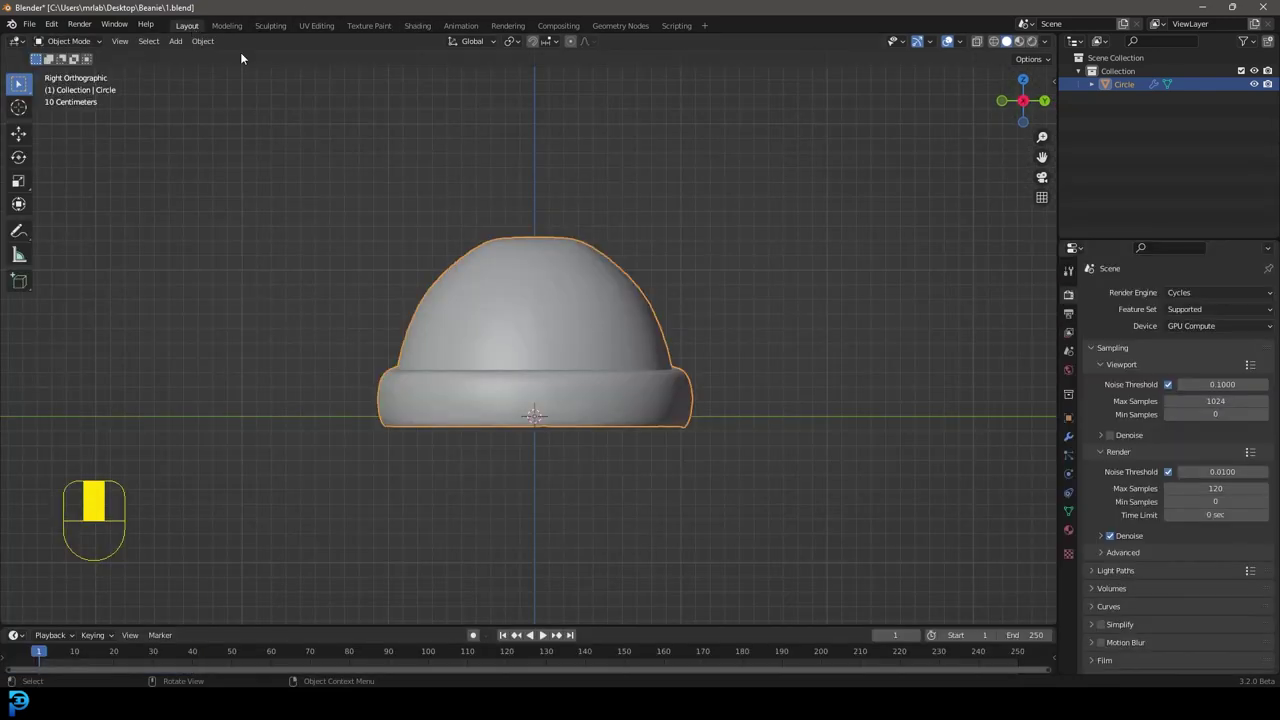
key(shift+a)
mouse_move(506, 300)
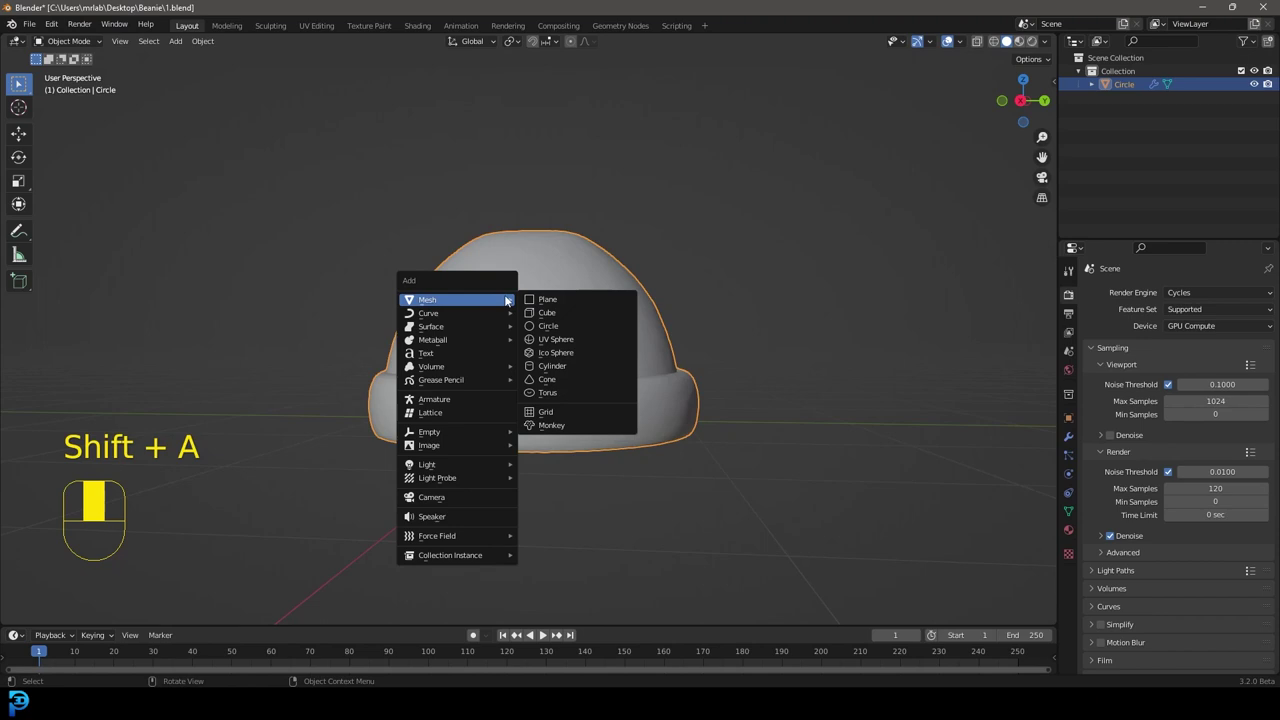
click(440, 497)
scroll(636, 392, down, 4)
key(g)
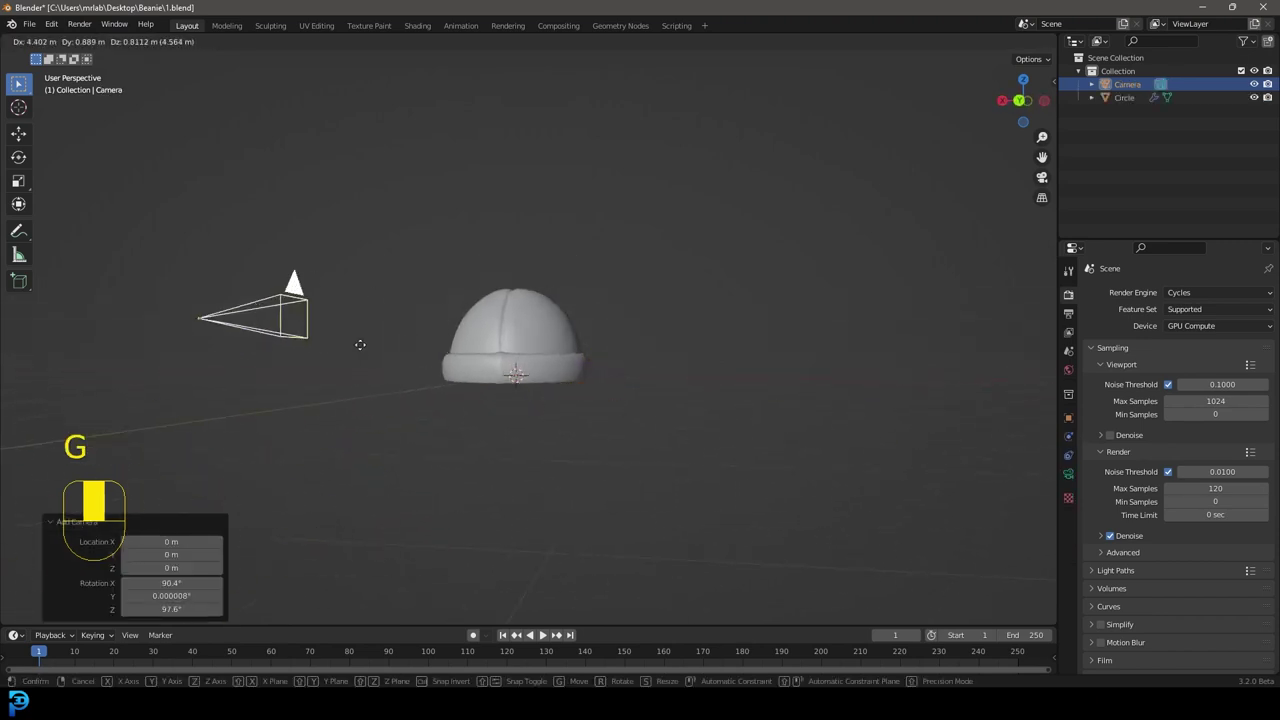
click(356, 343)
key(r)
click(568, 388)
key(KP_0)
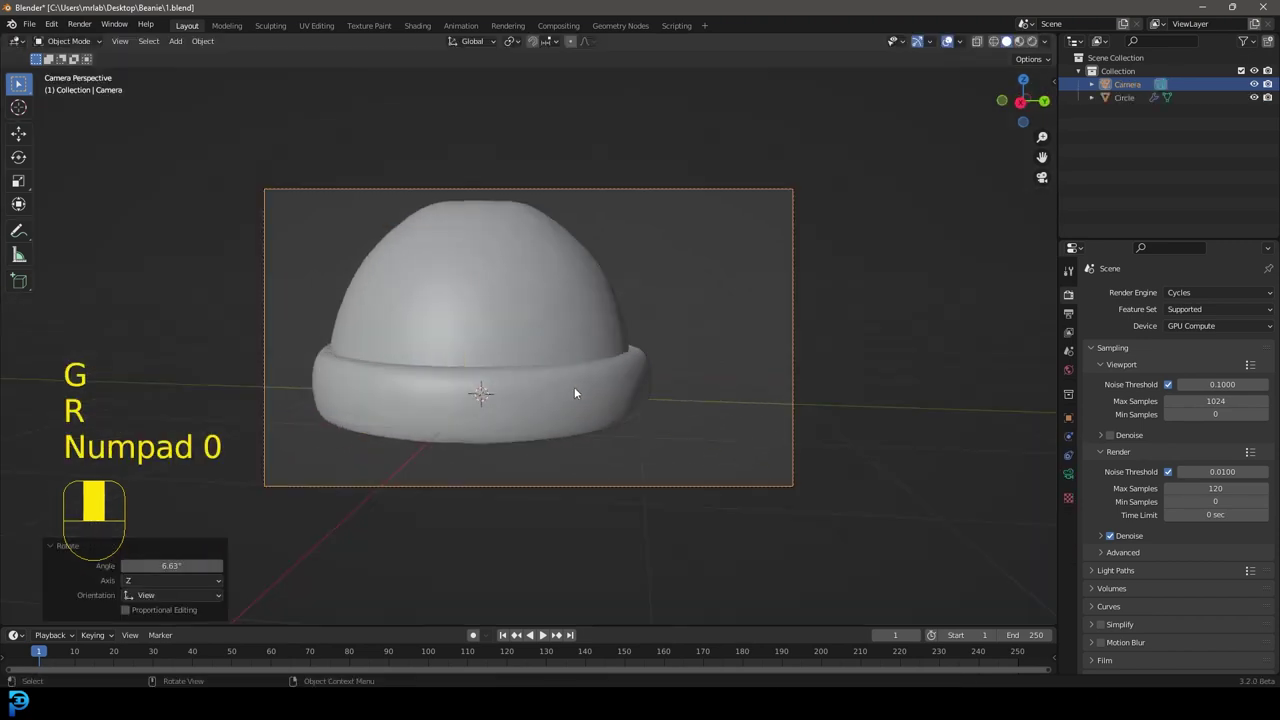
- Reposition the camera in camera view so the whole beanie is centred at an angle, pulling it back about 1.41 m
key(g)
click(860, 441)
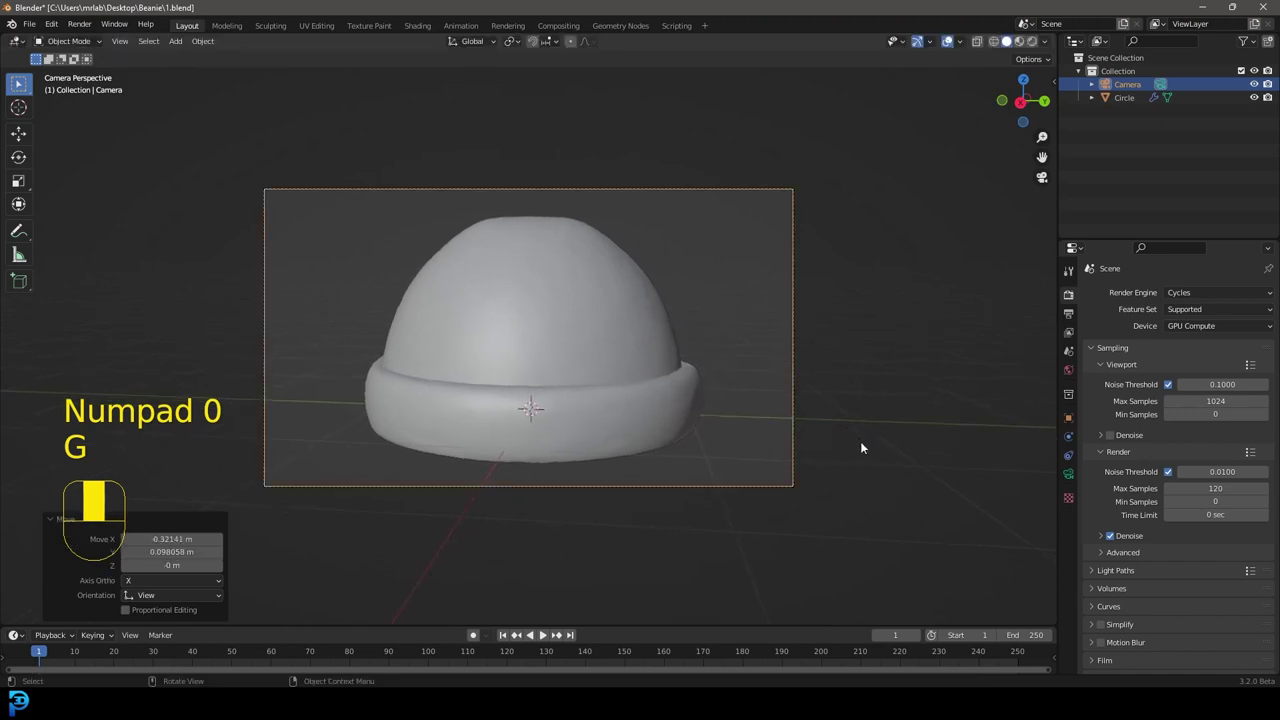
key(r)
key(g)
middle_click(614, 408)
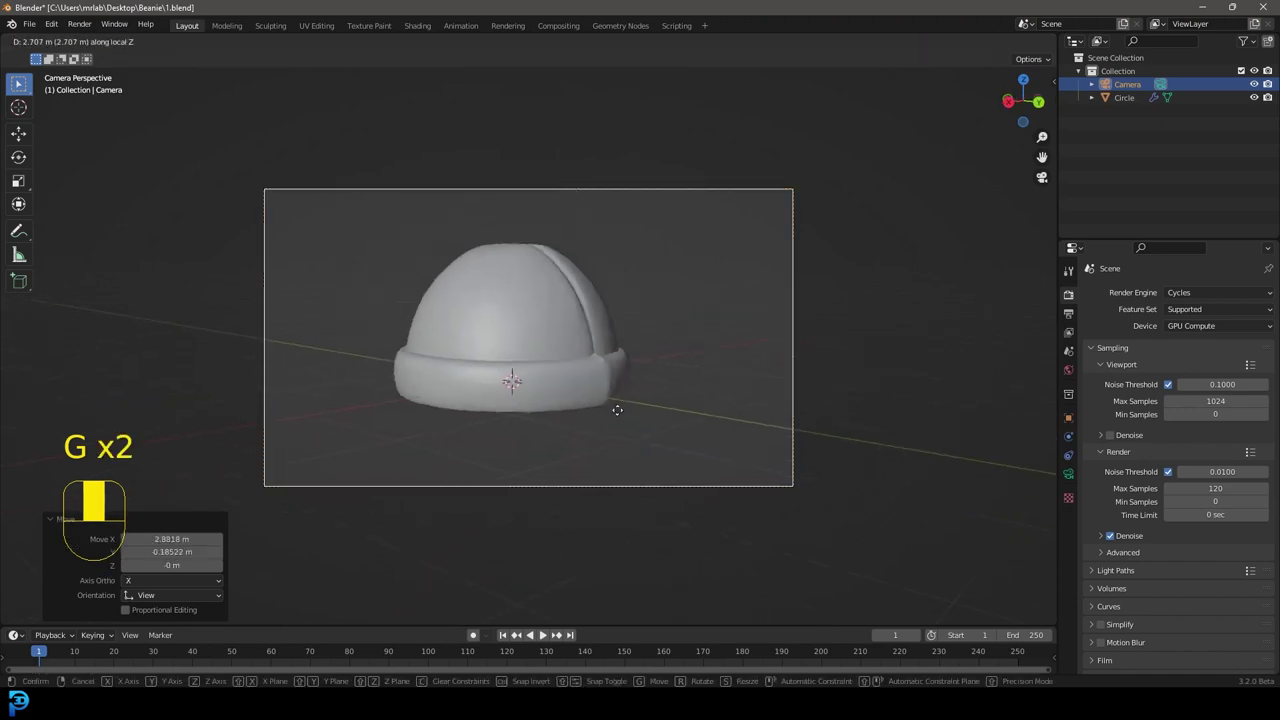
click(604, 384)
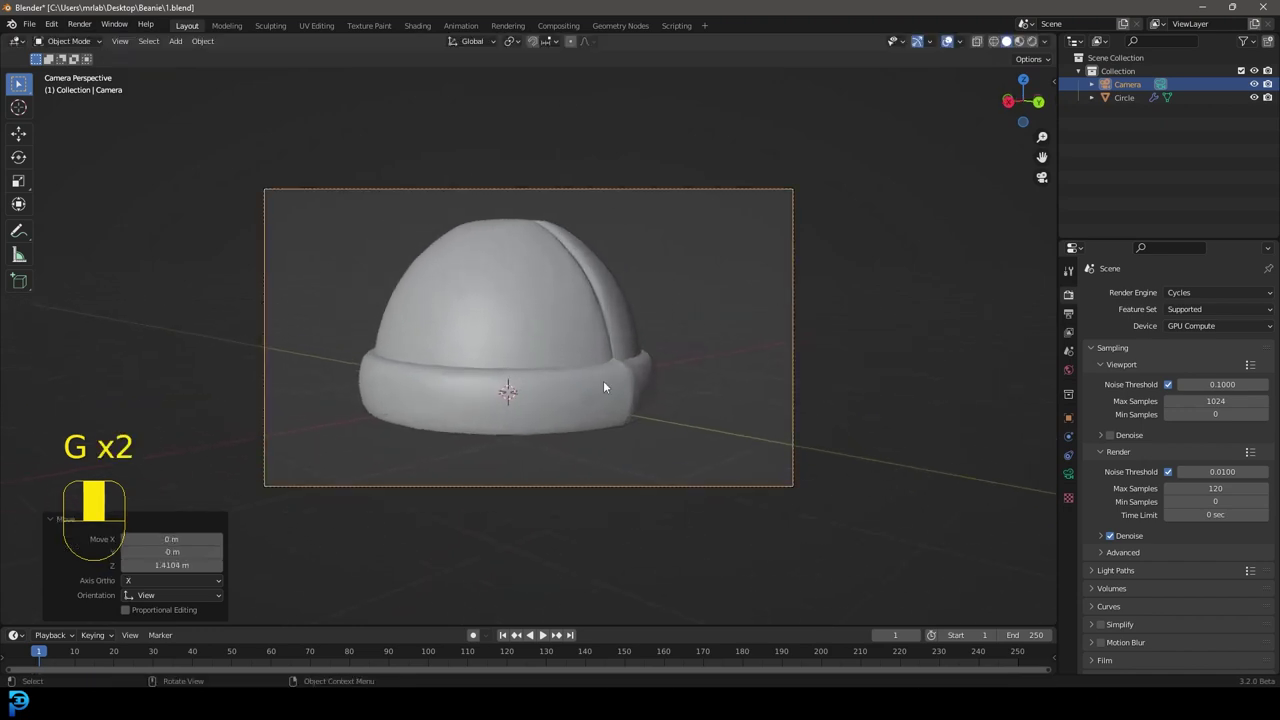
key(g)
click(590, 360)
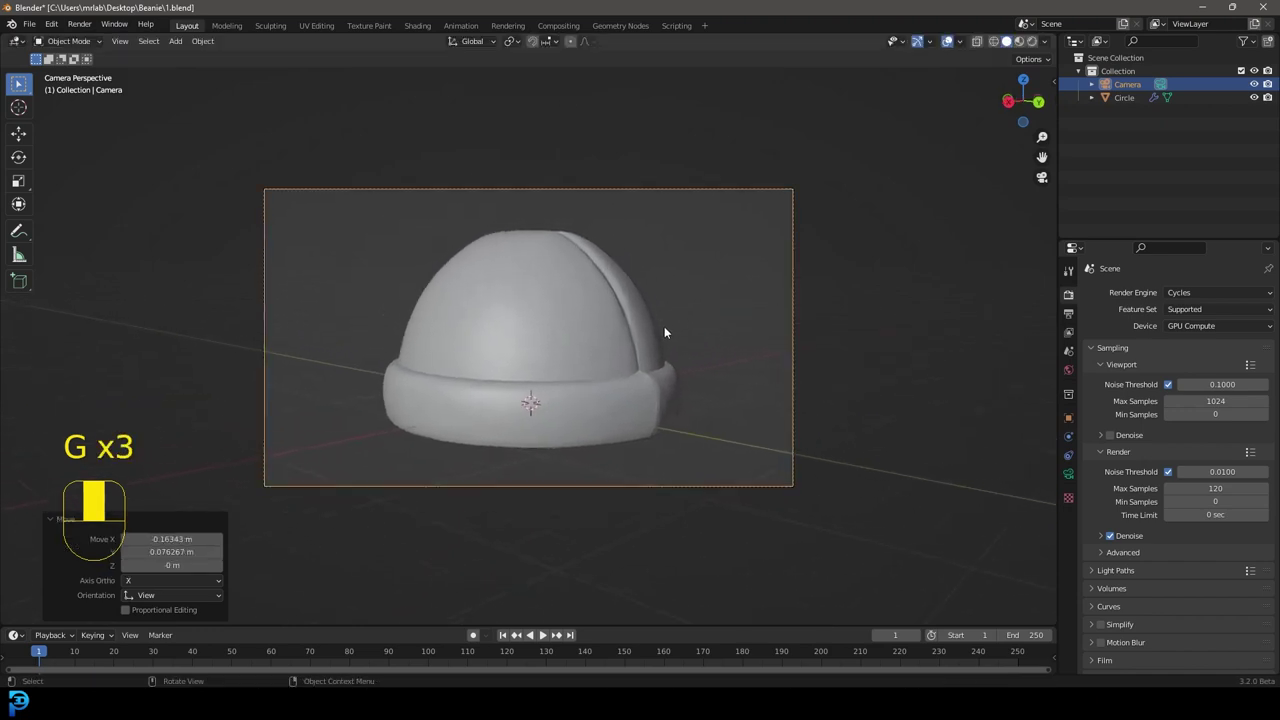
- Add an area light and raise it about 2.09 m along Z above the beanie
key(shift+a)
mouse_move(640, 294)
click(717, 339)
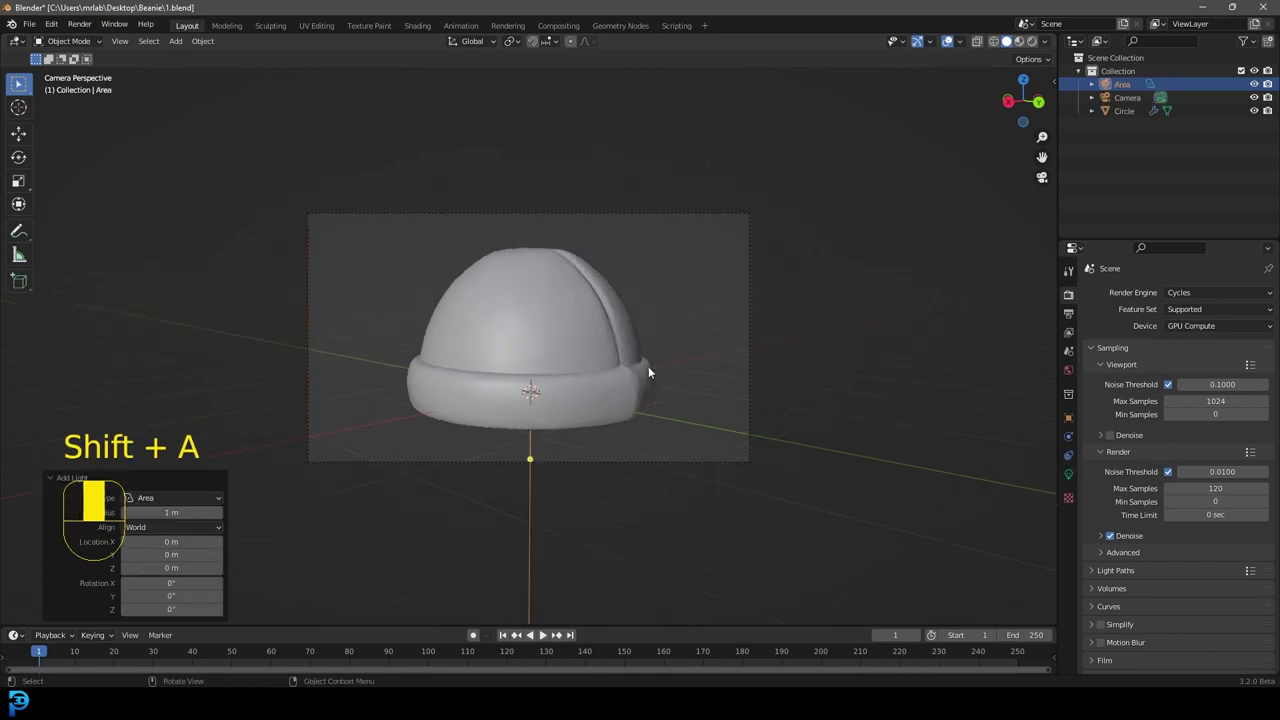
key(g)
key(z)
click(1073, 479)
- Set the area light's power to 53.6 W and its size to 1.99 m, and preview the beanie in Rendered shading
click(1071, 477)
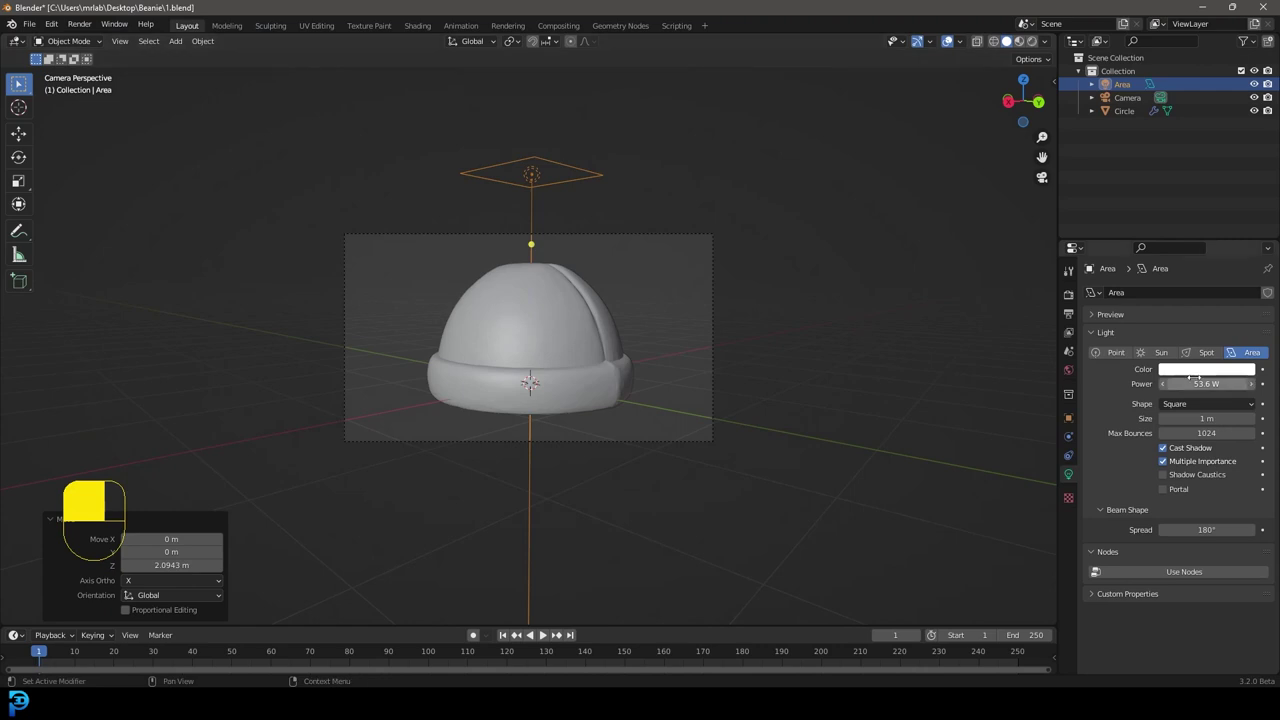
drag(1206, 418, 1255, 418)
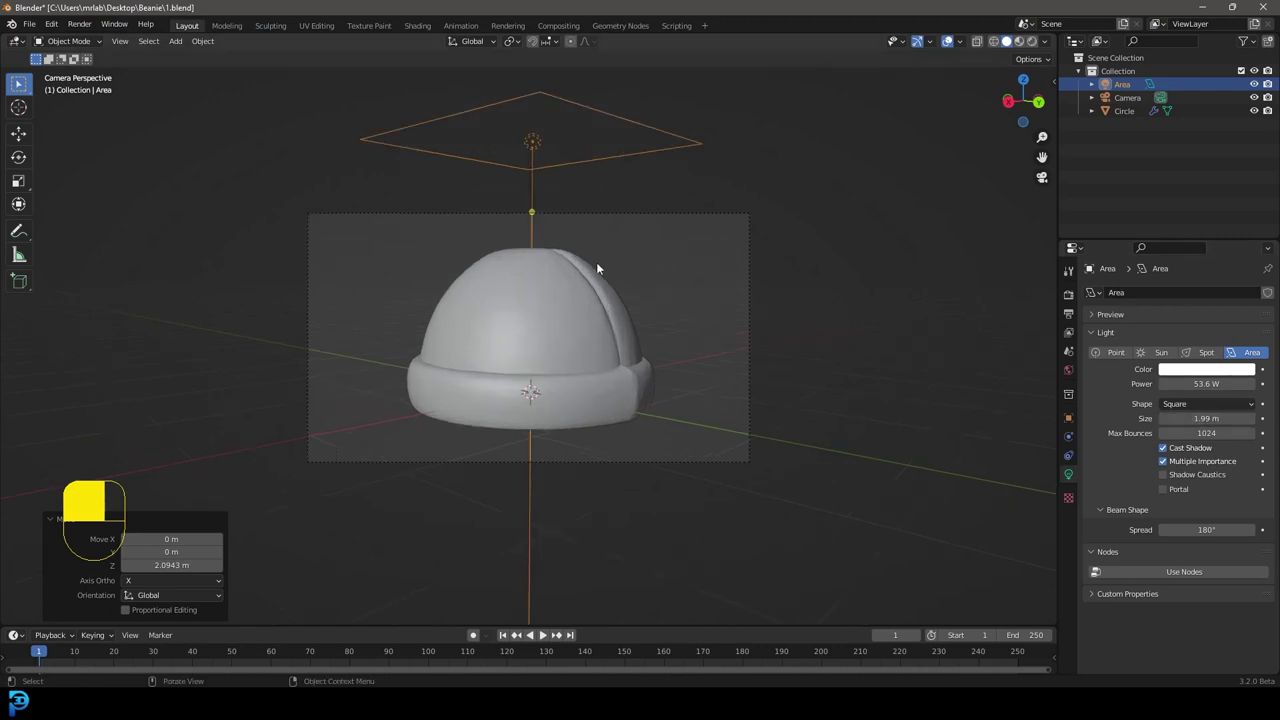
key(z)
click(587, 188)
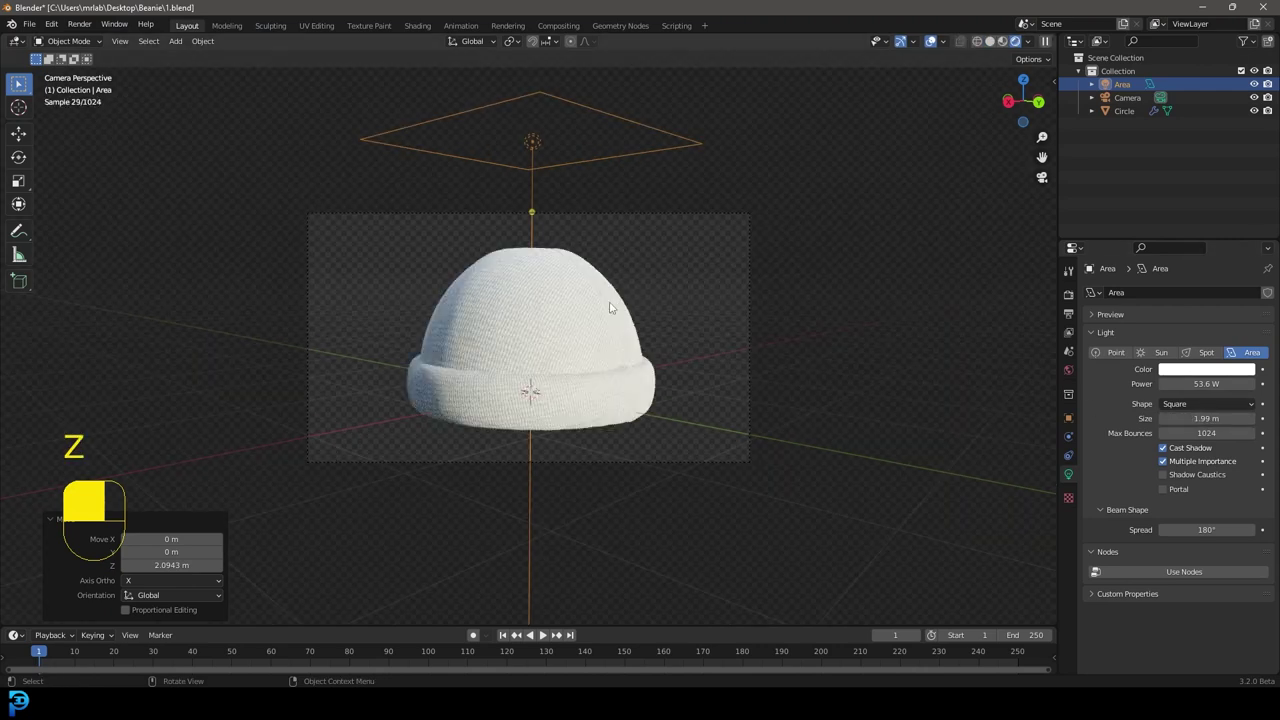
- Tilt the area light towards the beanie, move it outward and about 0.58 m higher, and return to the camera view
middle_drag(450, 330, 600, 329)
key(r)
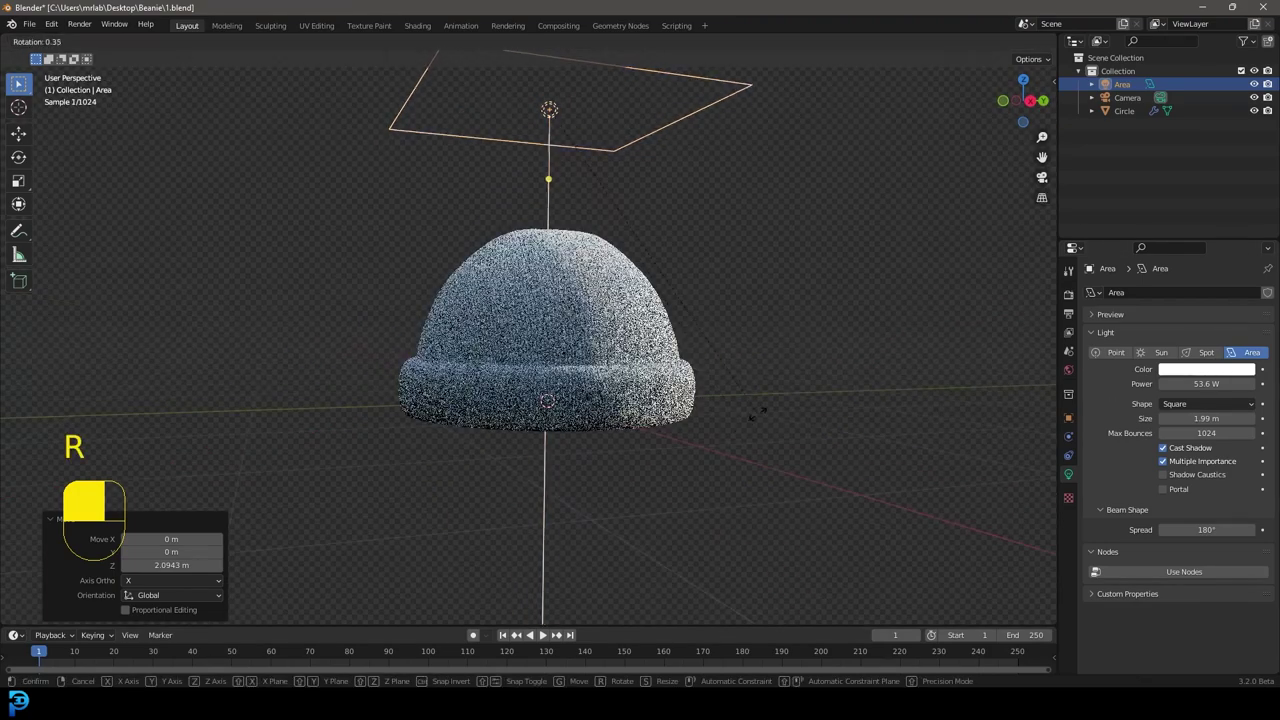
click(679, 450)
key(g)
click(814, 374)
key(KP_0)
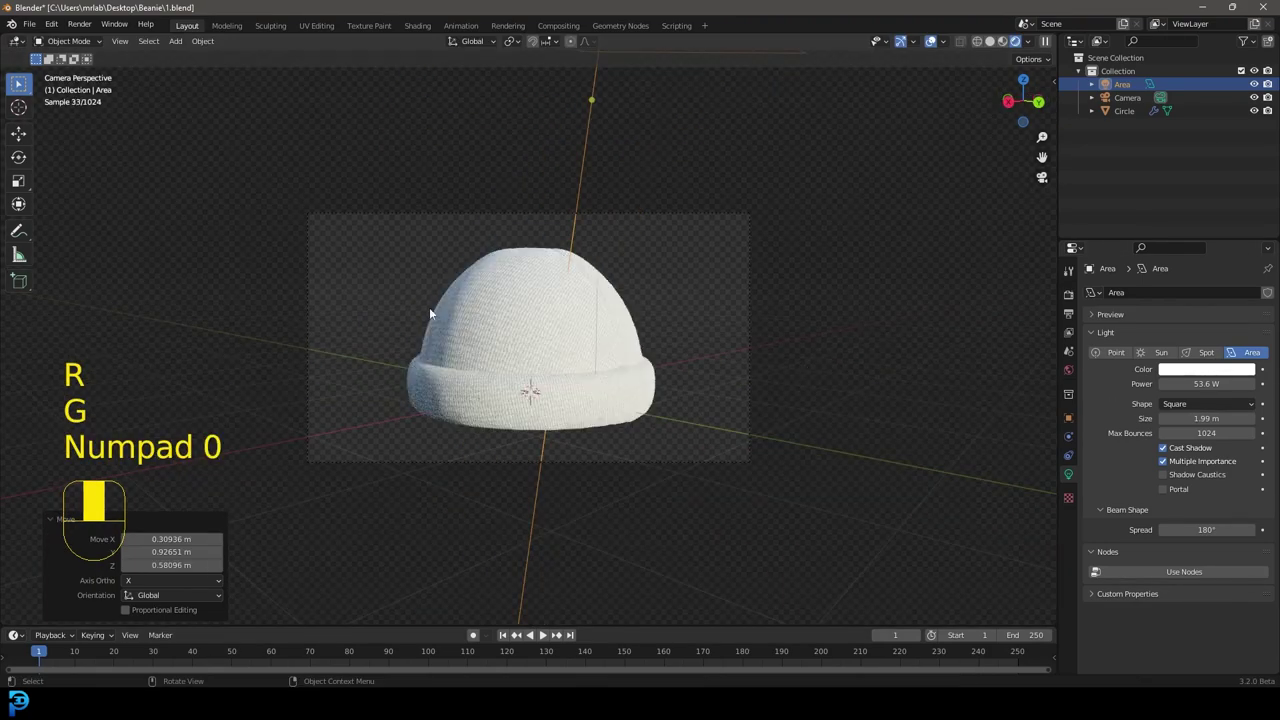
- Set the world's Sky Texture strength to 0.100 and its sun rotation to 195°
click(1068, 370)
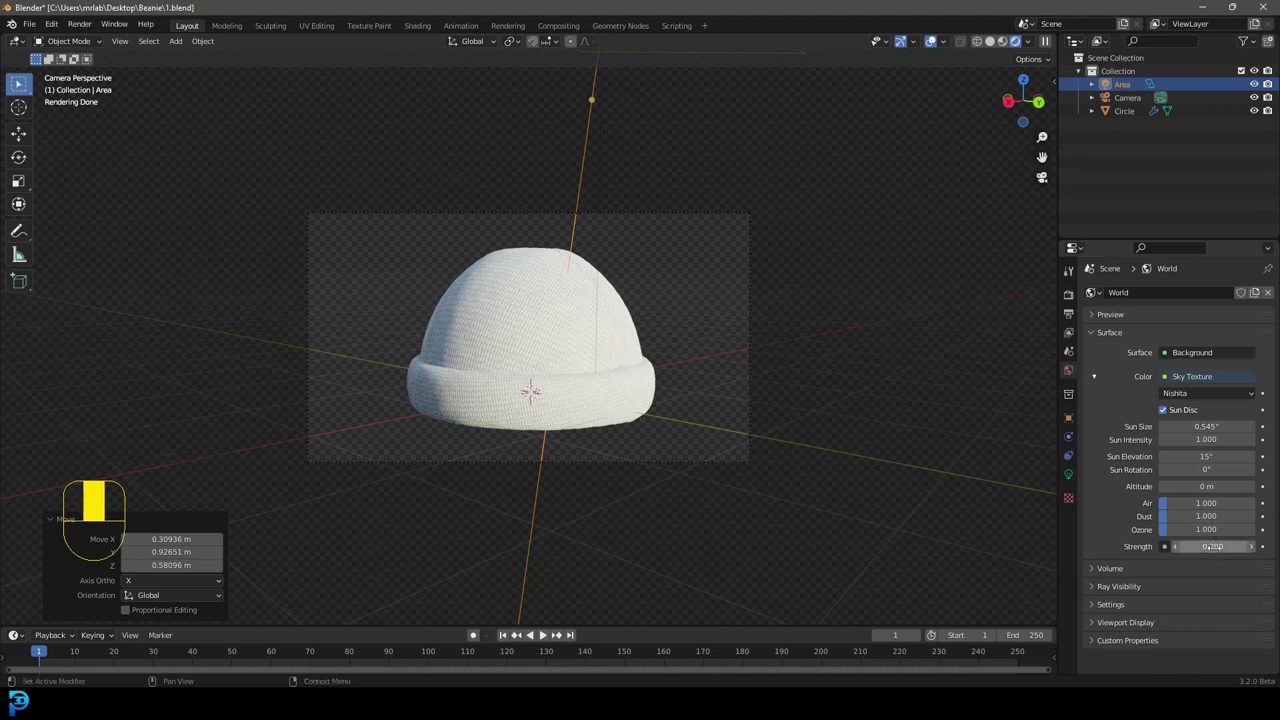
click(1174, 547)
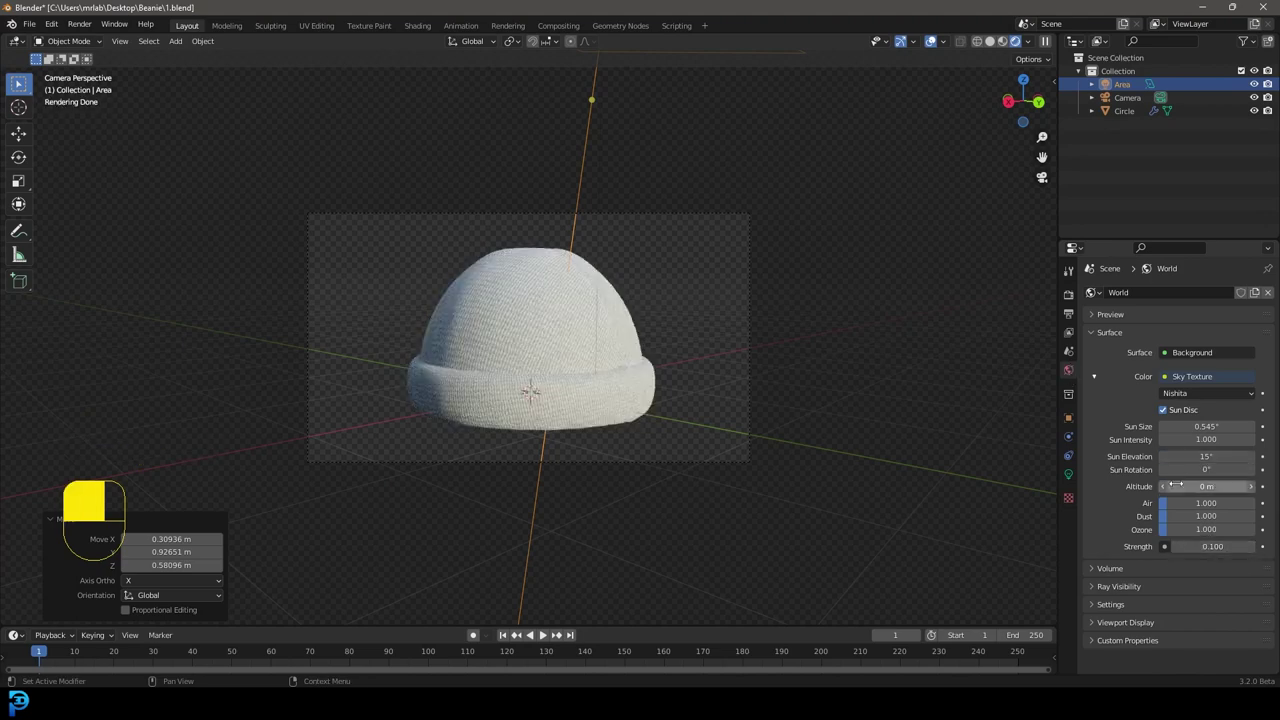
drag(1192, 469, 1253, 469)
- Duplicate the area light, rotate the copy about 32° towards the beanie, and move it further out to the side
key(shift+d)
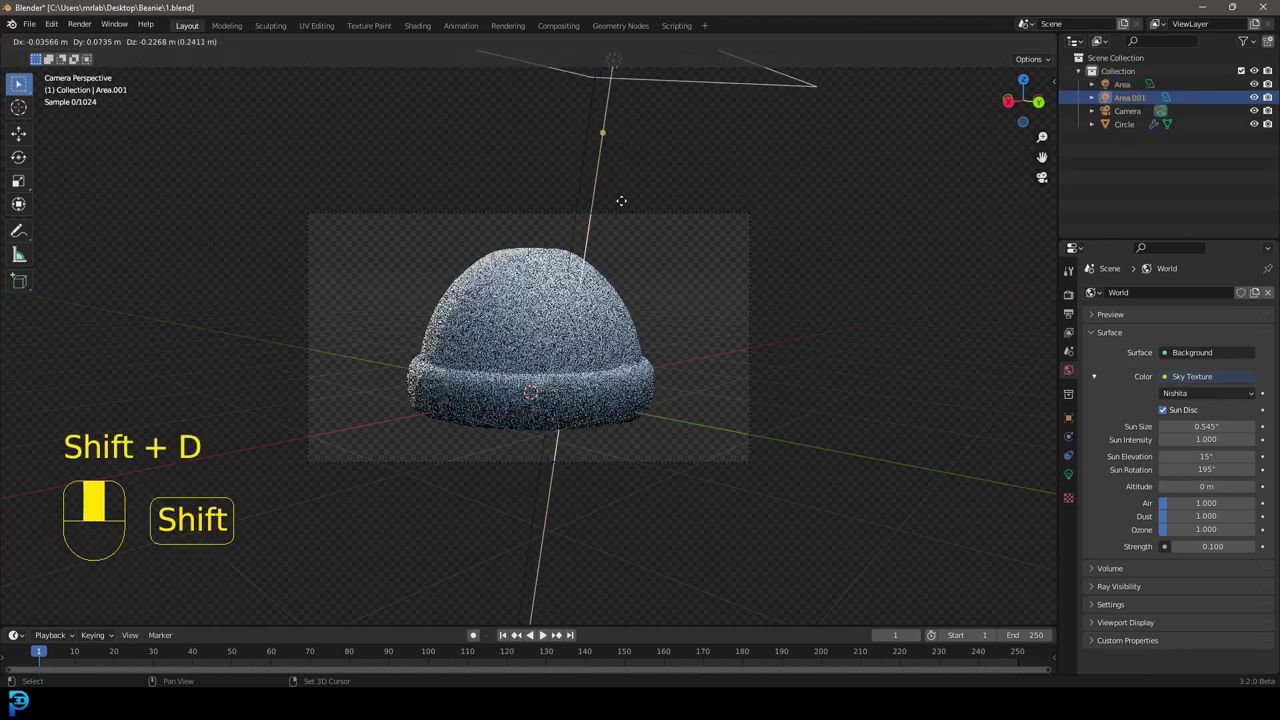
click(705, 274)
key(r)
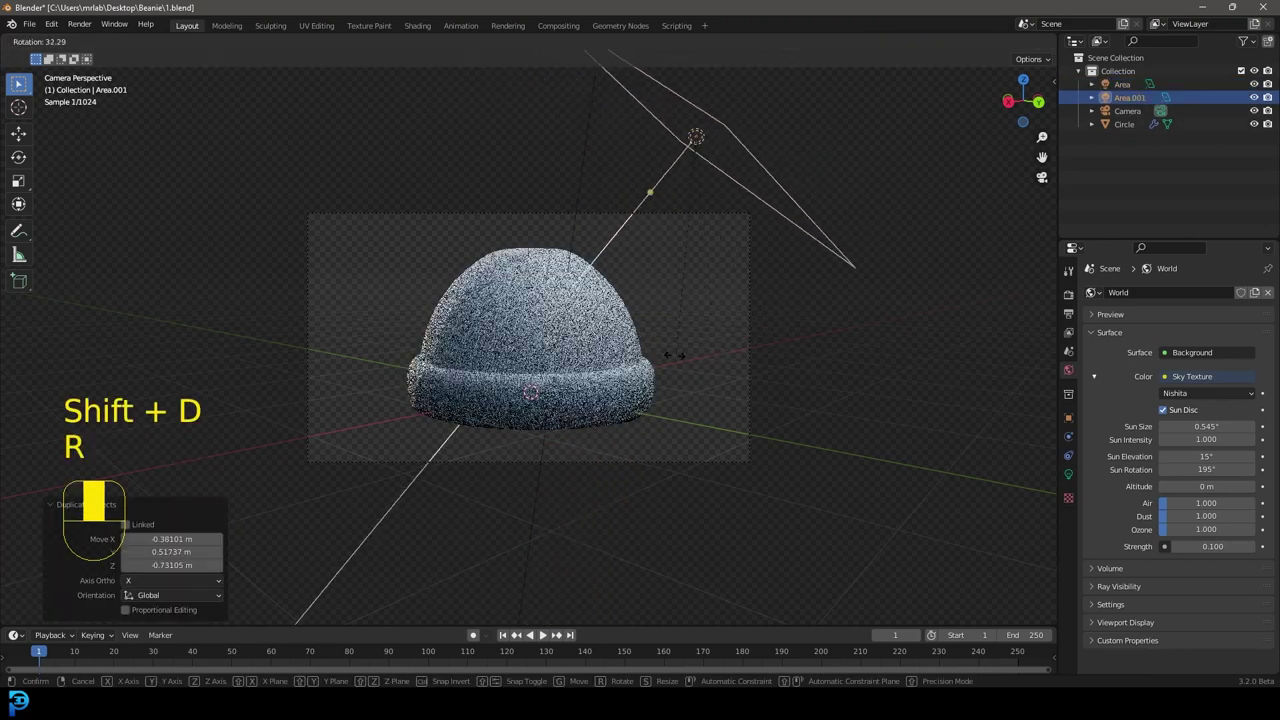
click(675, 355)
key(g)
click(722, 338)
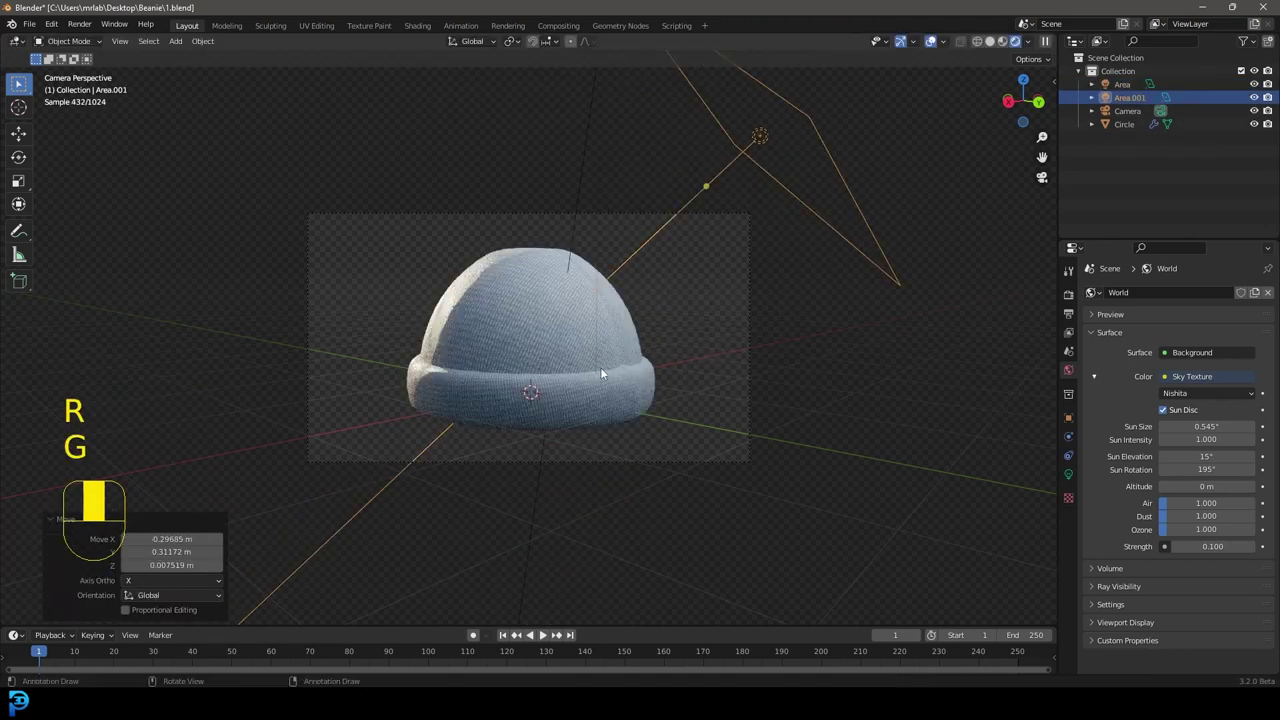
- Switch the viewport to Solid shading, select the beanie, and add a Hair particle system to it
scroll(600, 367, up, 2)
scroll(640, 355, up, 3)
key(z)
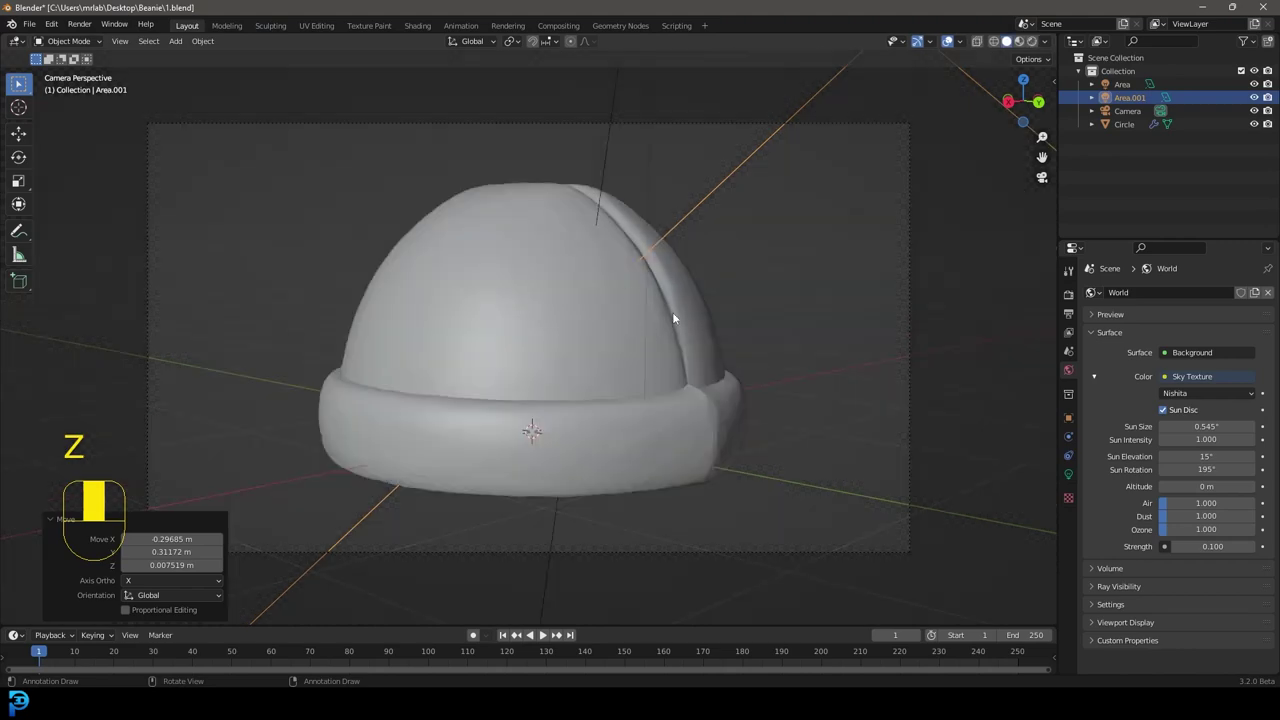
click(690, 290)
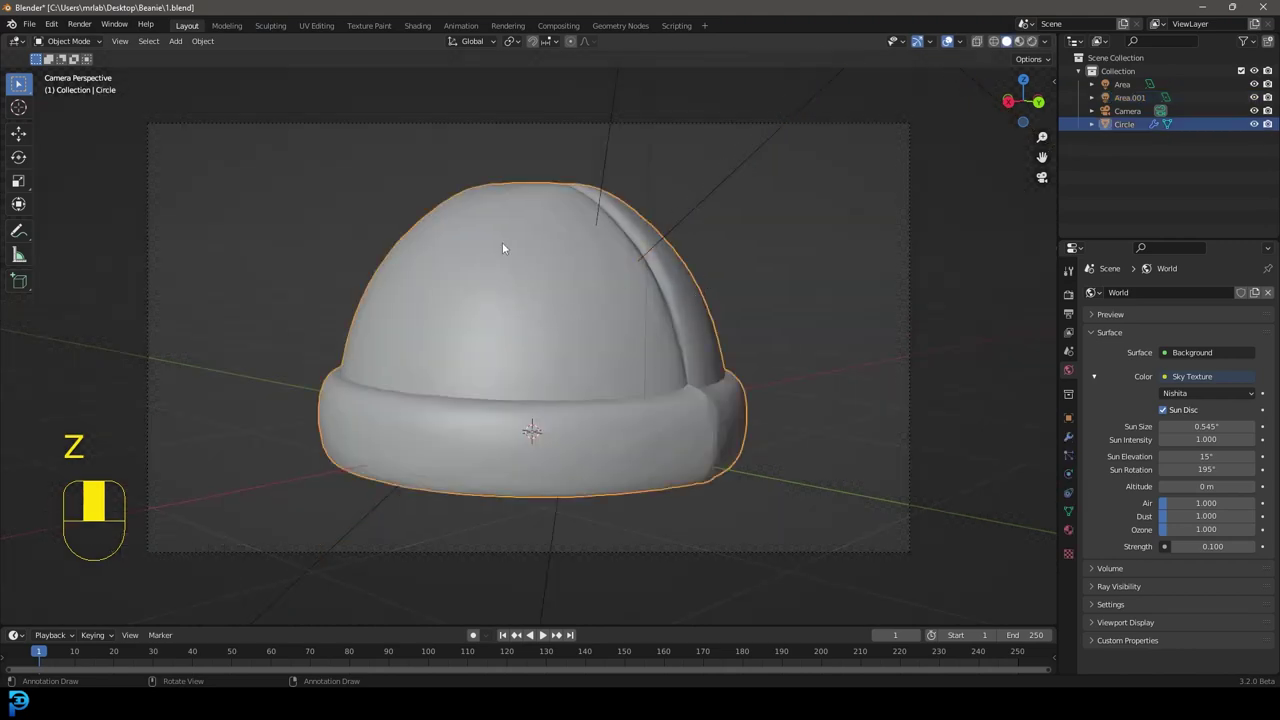
click(1069, 456)
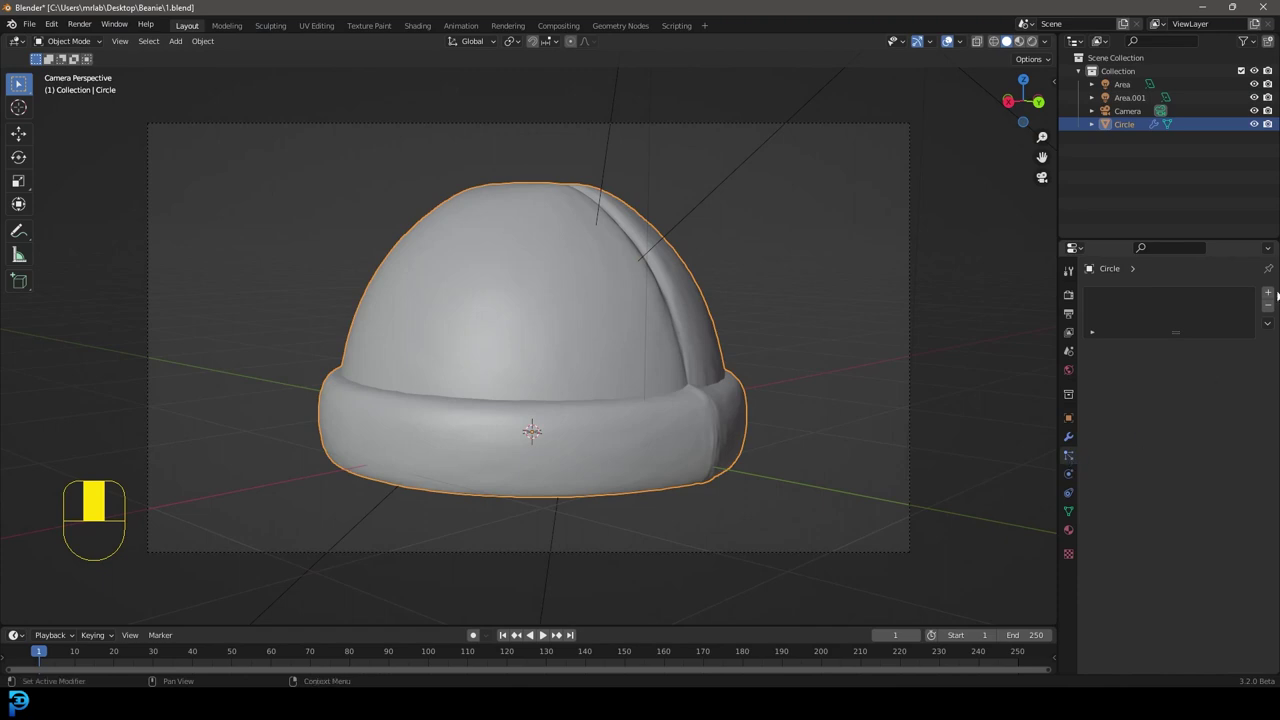
click(1268, 292)
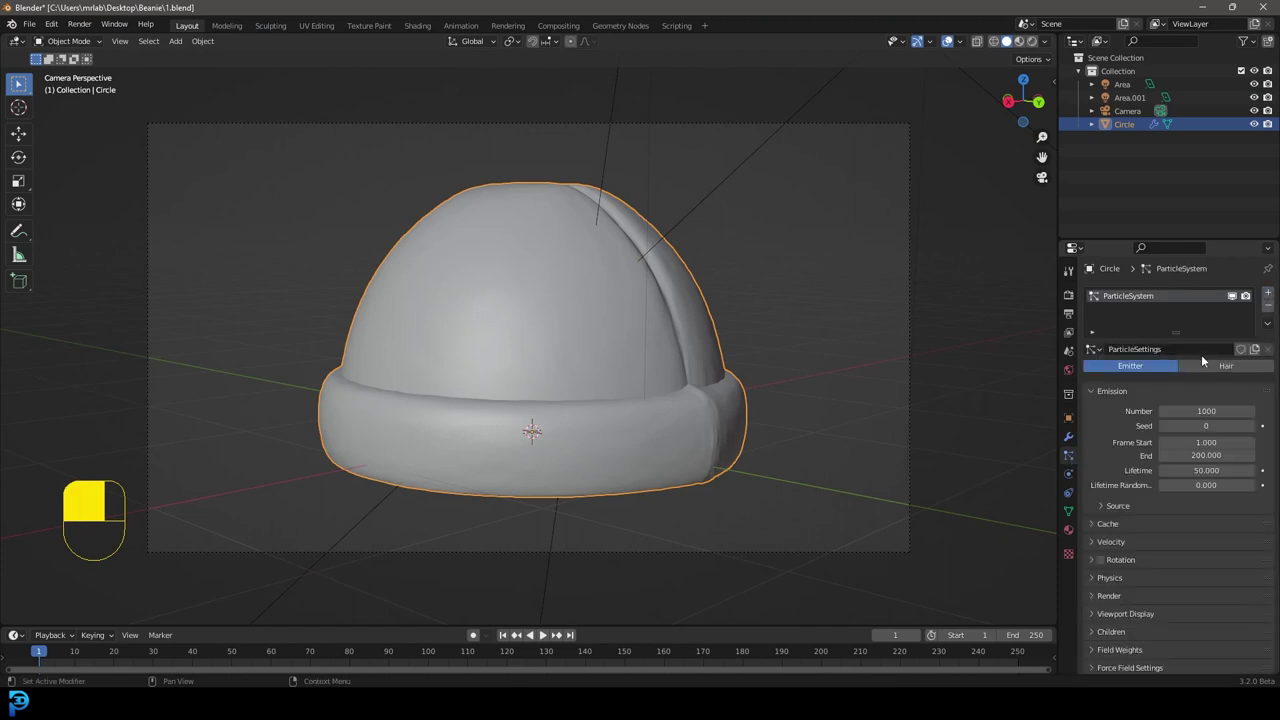
click(1220, 367)
- Turn on Advanced and Use Modifier Stack for the hair particle system, and set the hair length to 0.04 m
click(1188, 384)
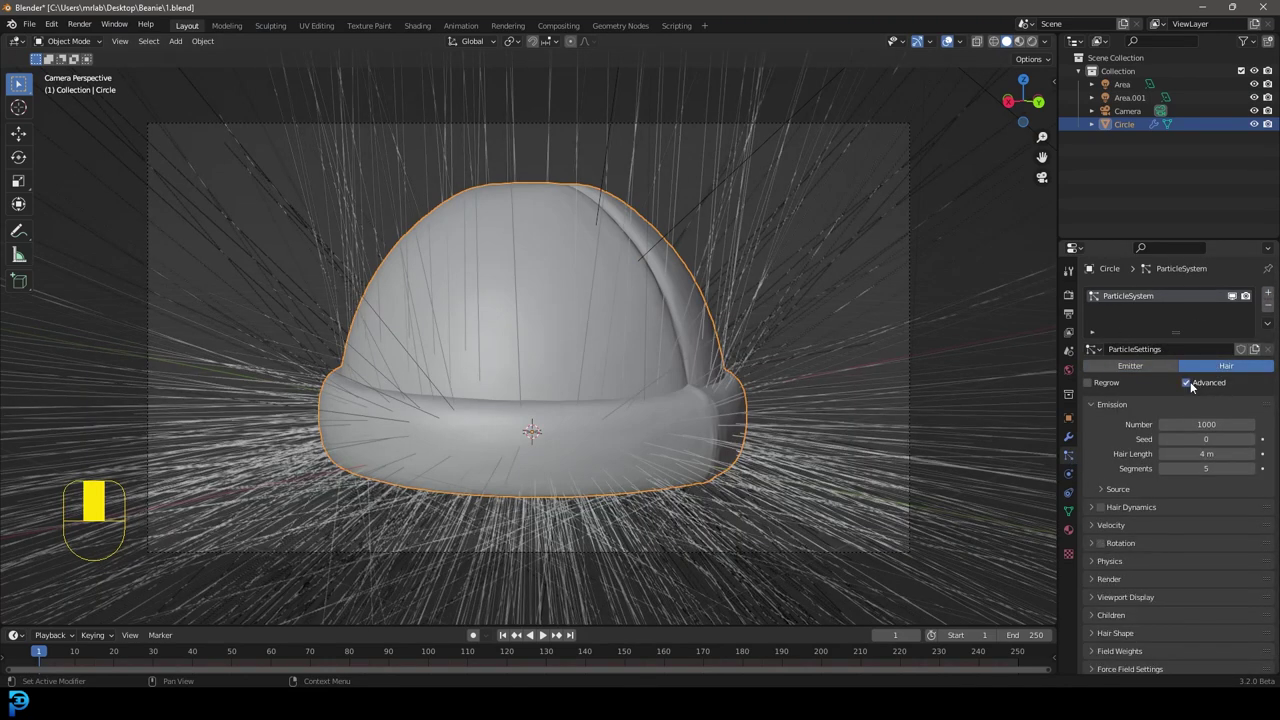
click(1102, 488)
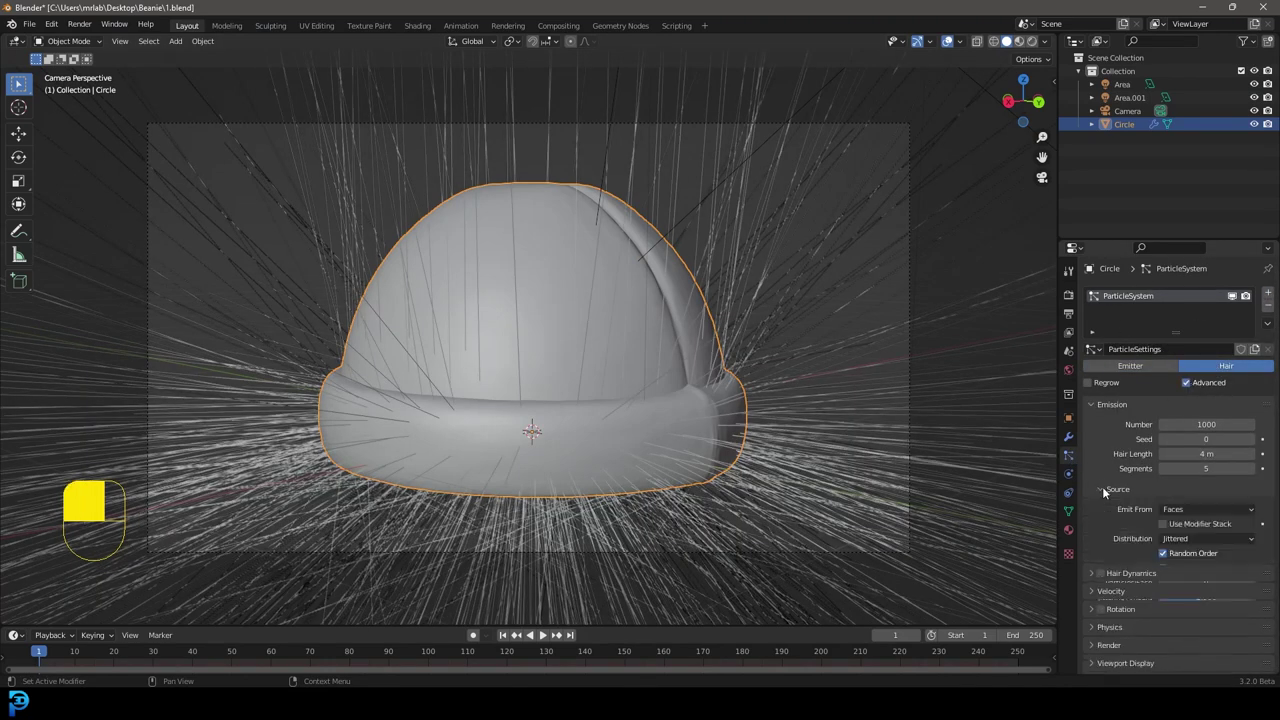
click(1164, 526)
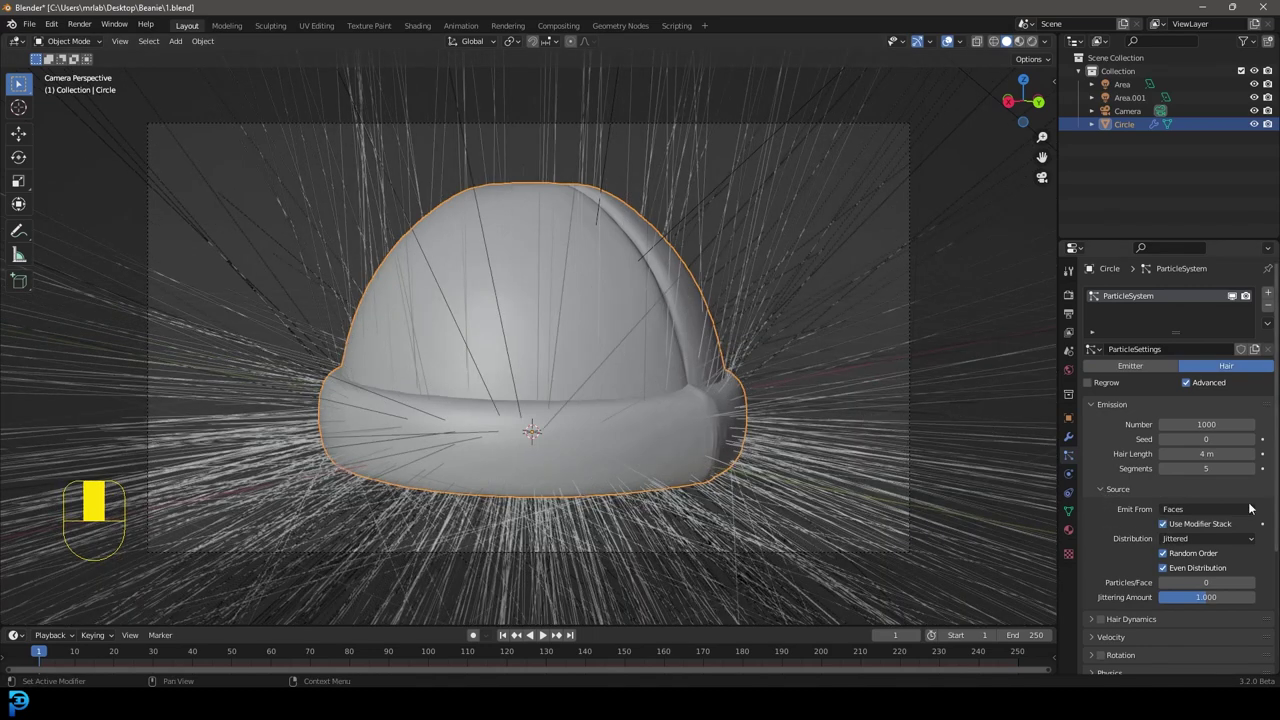
drag(1206, 454, 1162, 454)
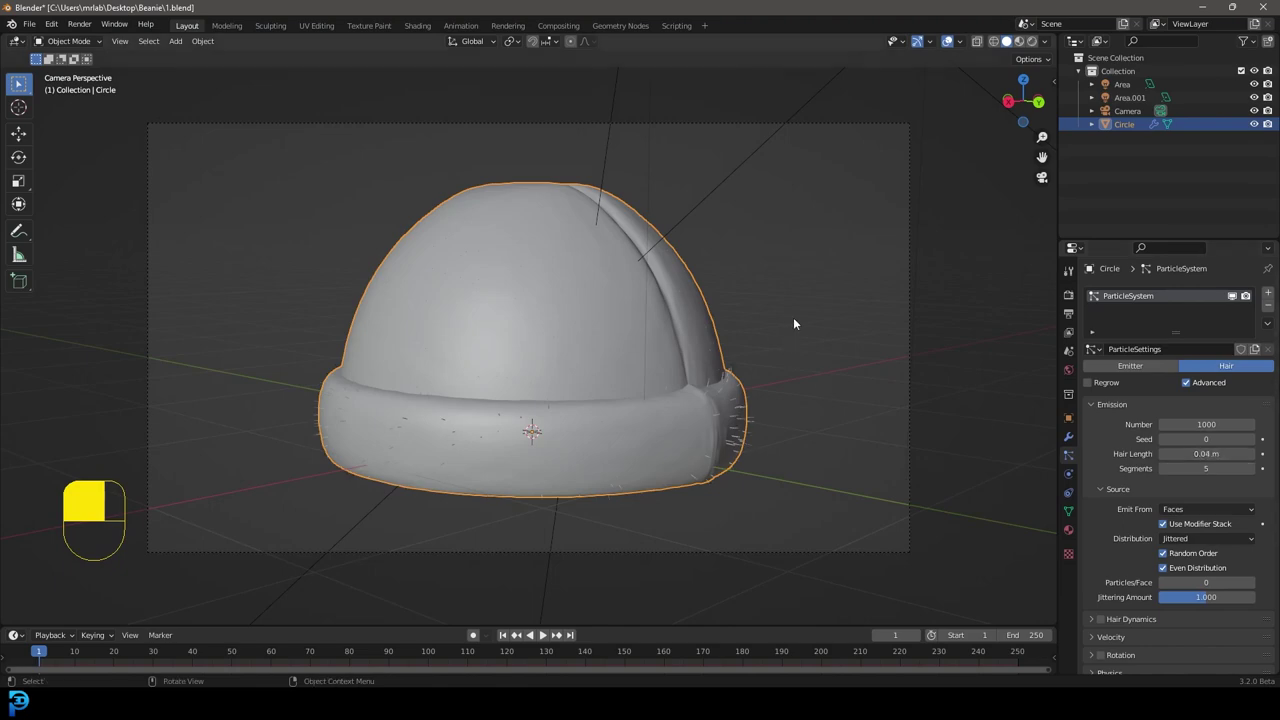
- Recalculate the normals of the entire beanie mesh to the outside so the hair grows outward
middle_drag(663, 328, 560, 240)
scroll(508, 183, up, 3)
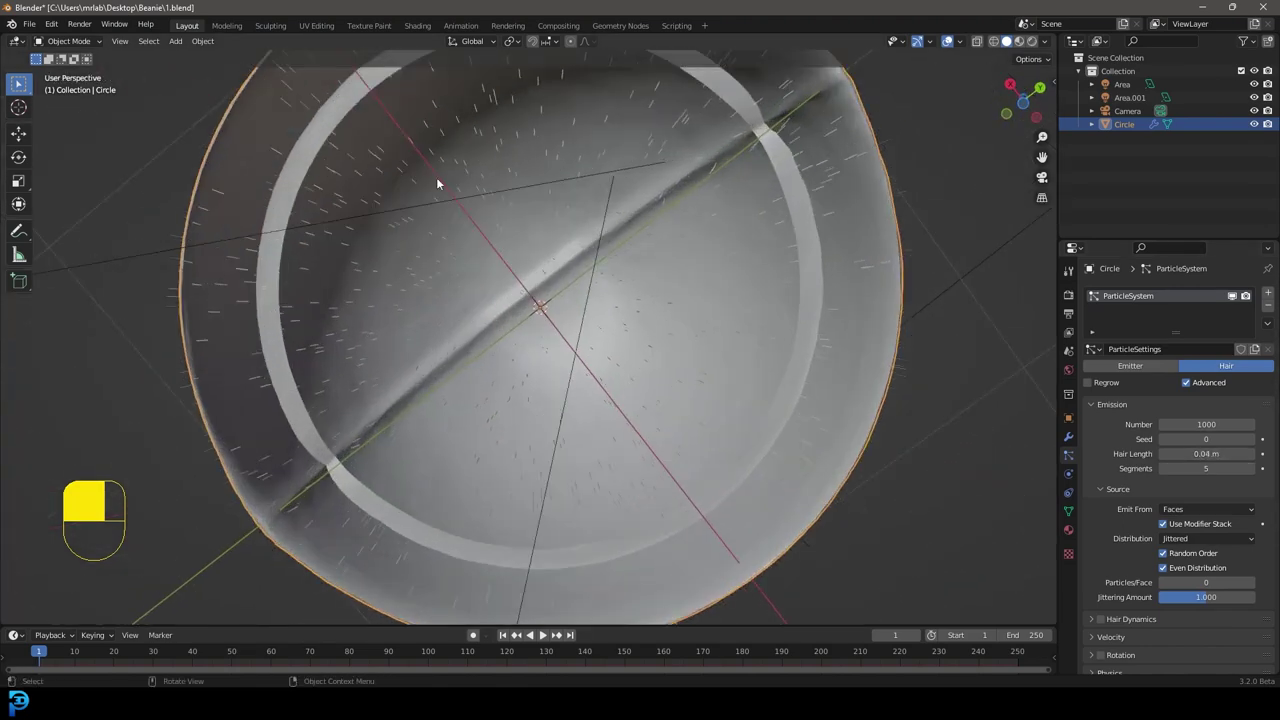
scroll(594, 177, down, 4)
middle_drag(594, 177, 578, 347)
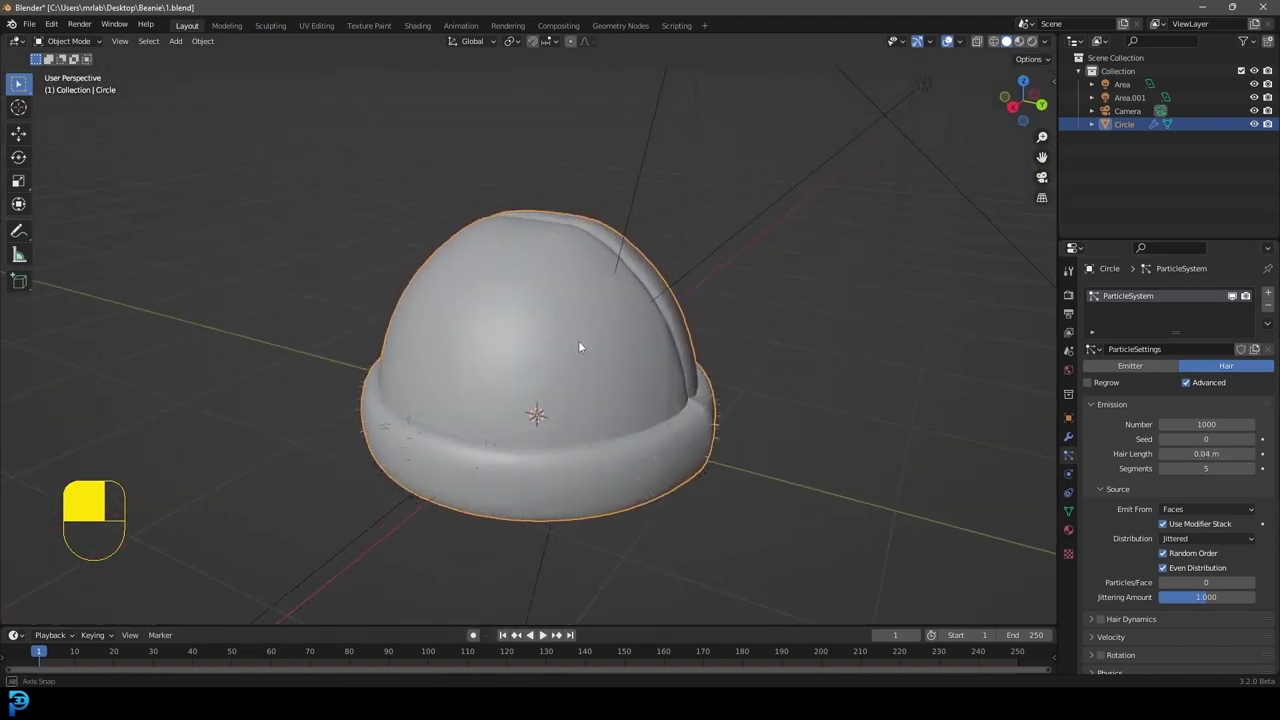
key(Tab)
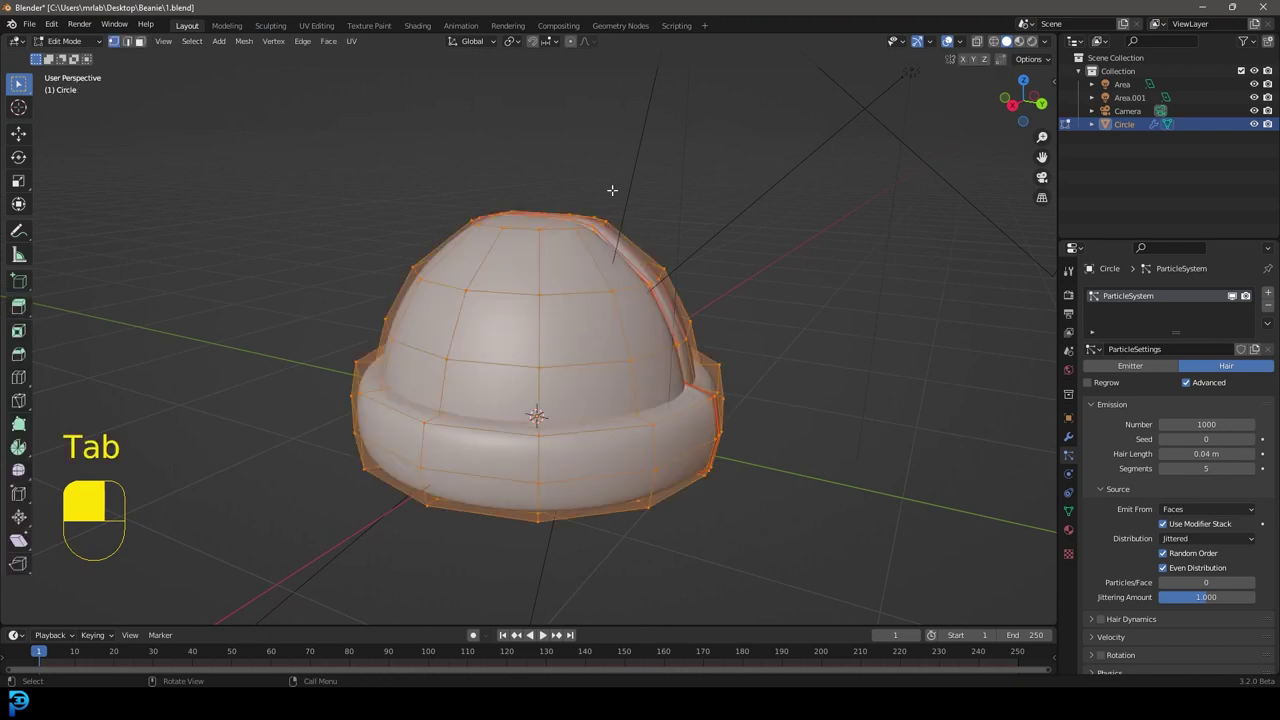
scroll(632, 278, up, 1)
key(a)
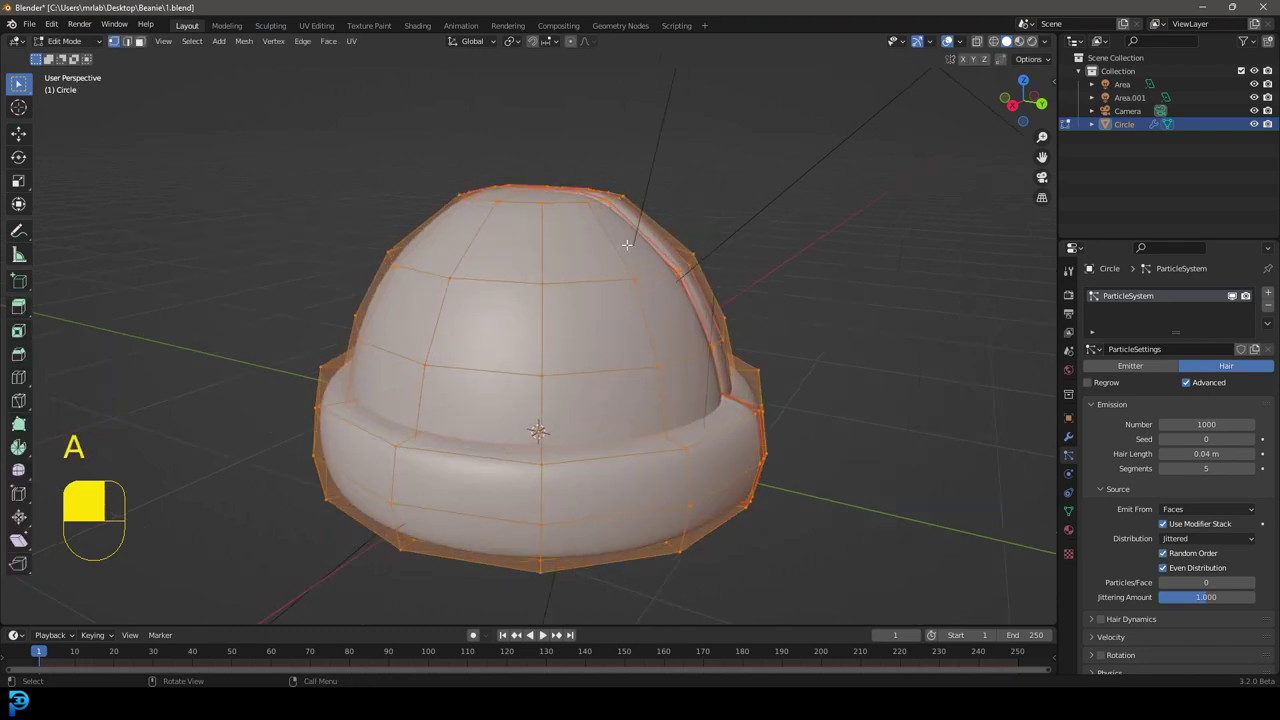
key(alt+m)
key(alt+n)
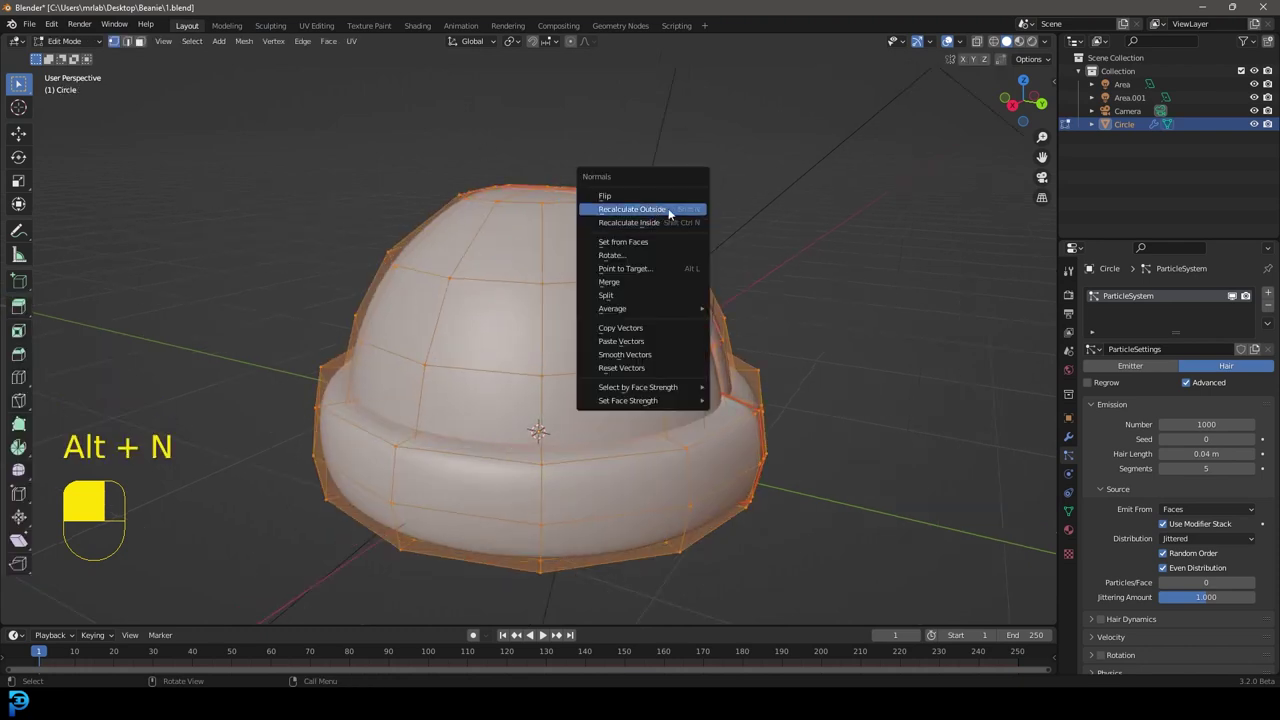
click(669, 213)
key(Tab)
middle_drag(700, 349, 569, 222)
middle_drag(621, 358, 520, 374)
mouse_move(616, 337)
middle_down()
mouse_move(591, 364)
mouse_move(610, 350)
middle_up()
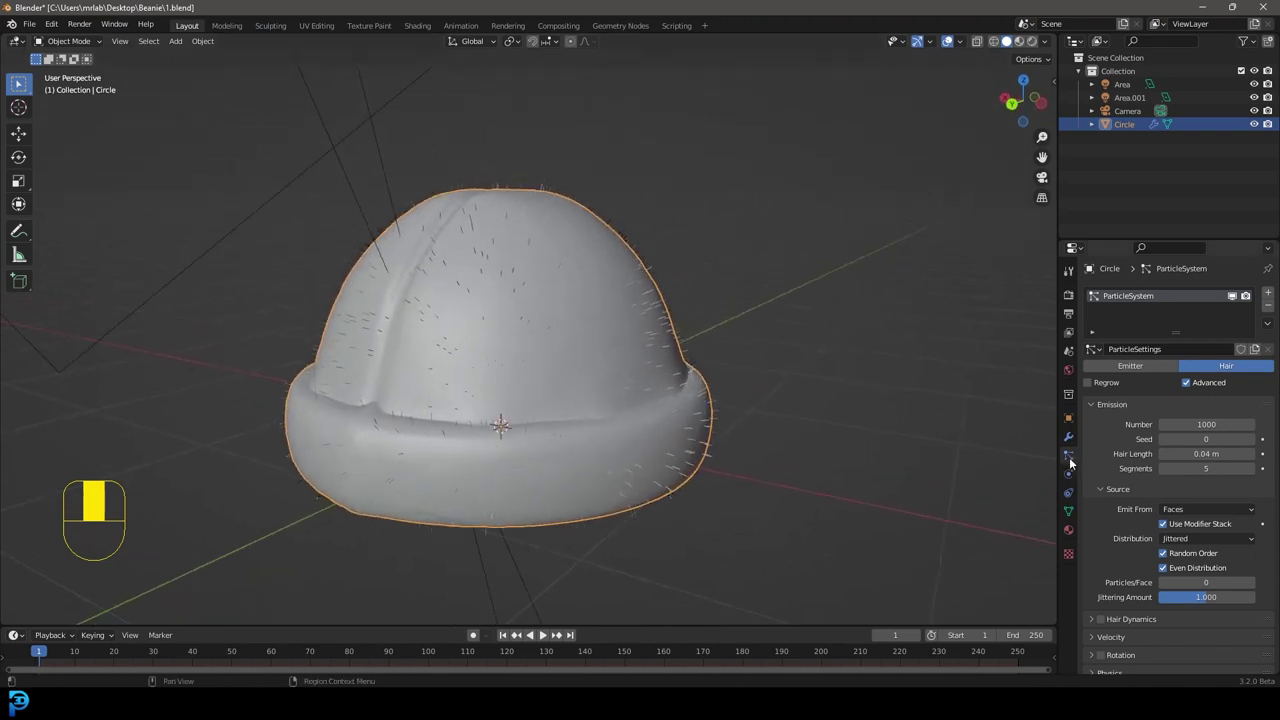
- Set the hair particles' viewport display strand steps to 3
scroll(1117, 429, down, 4)
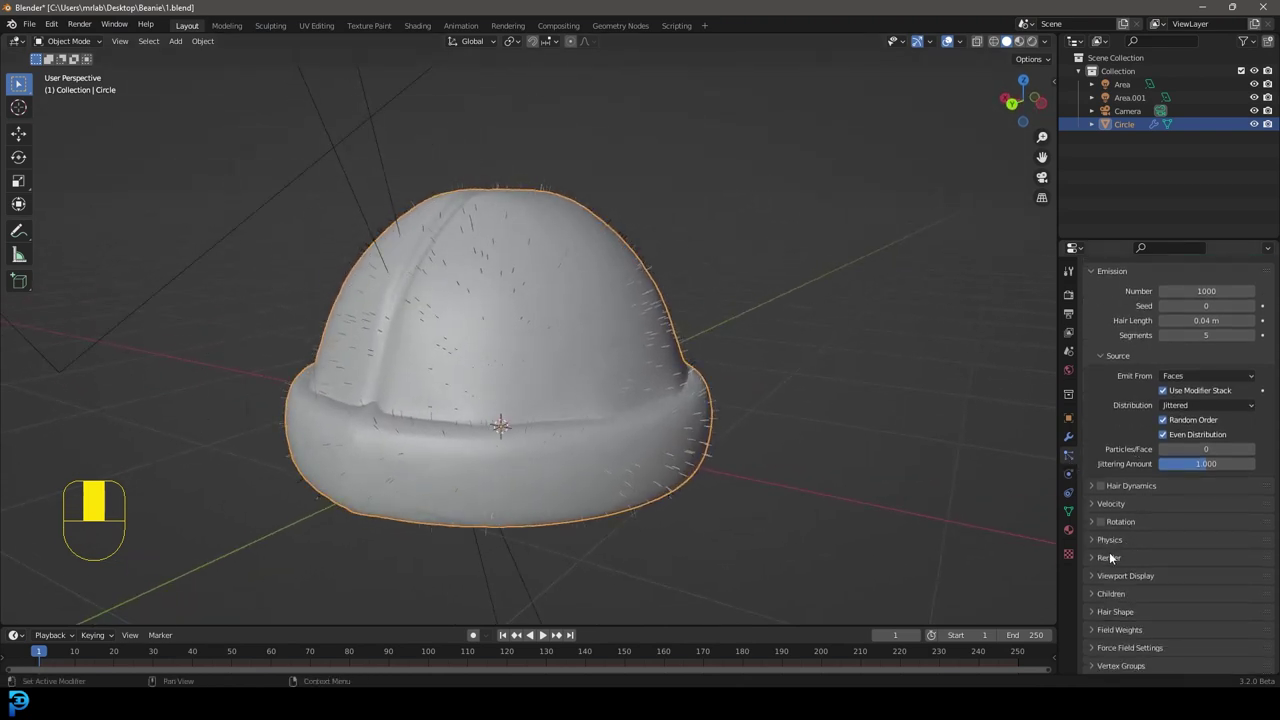
scroll(1112, 550, down, 1)
click(1114, 522)
scroll(1120, 530, down, 2)
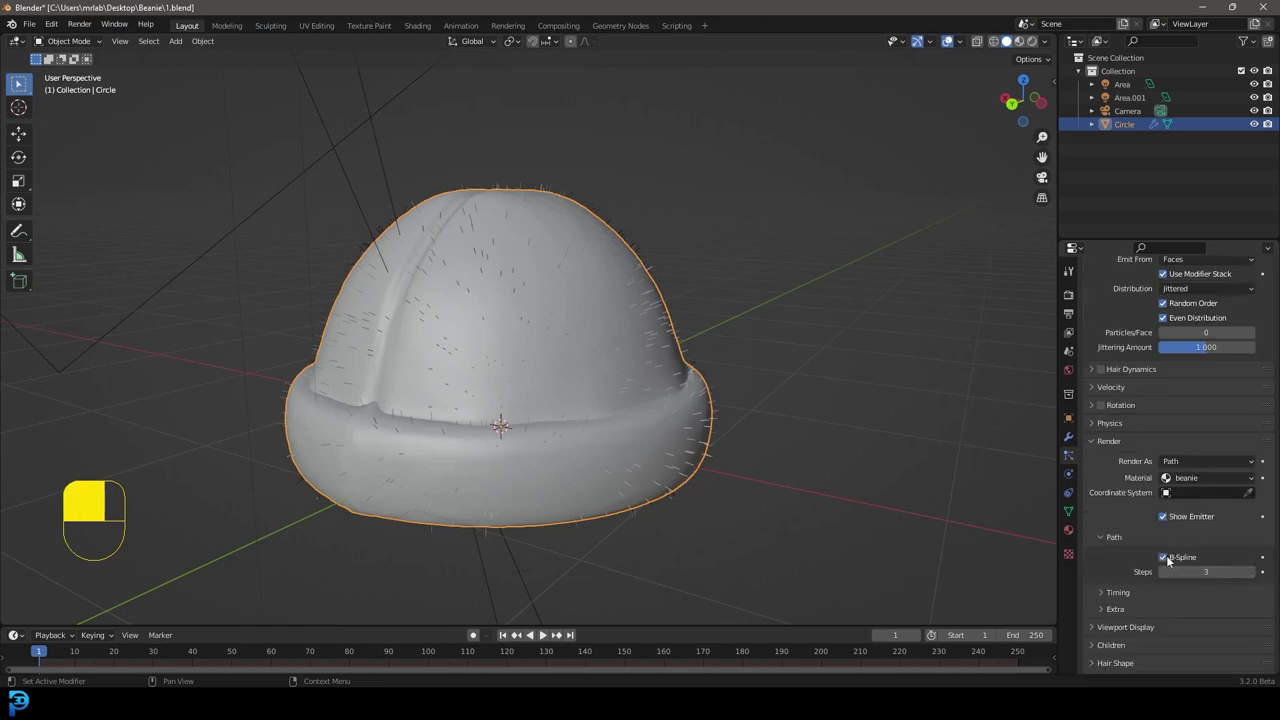
scroll(1130, 565, down, 2)
click(1111, 567)
scroll(1120, 566, down, 2)
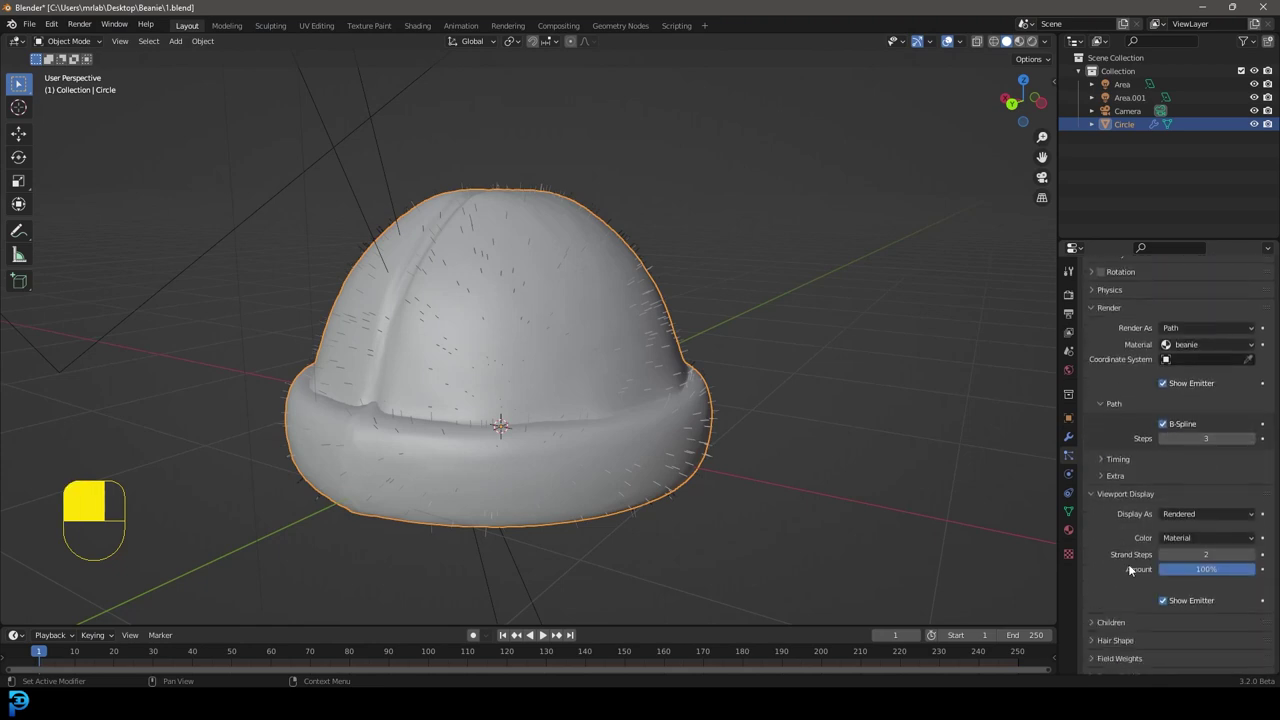
scroll(1128, 564, down, 2)
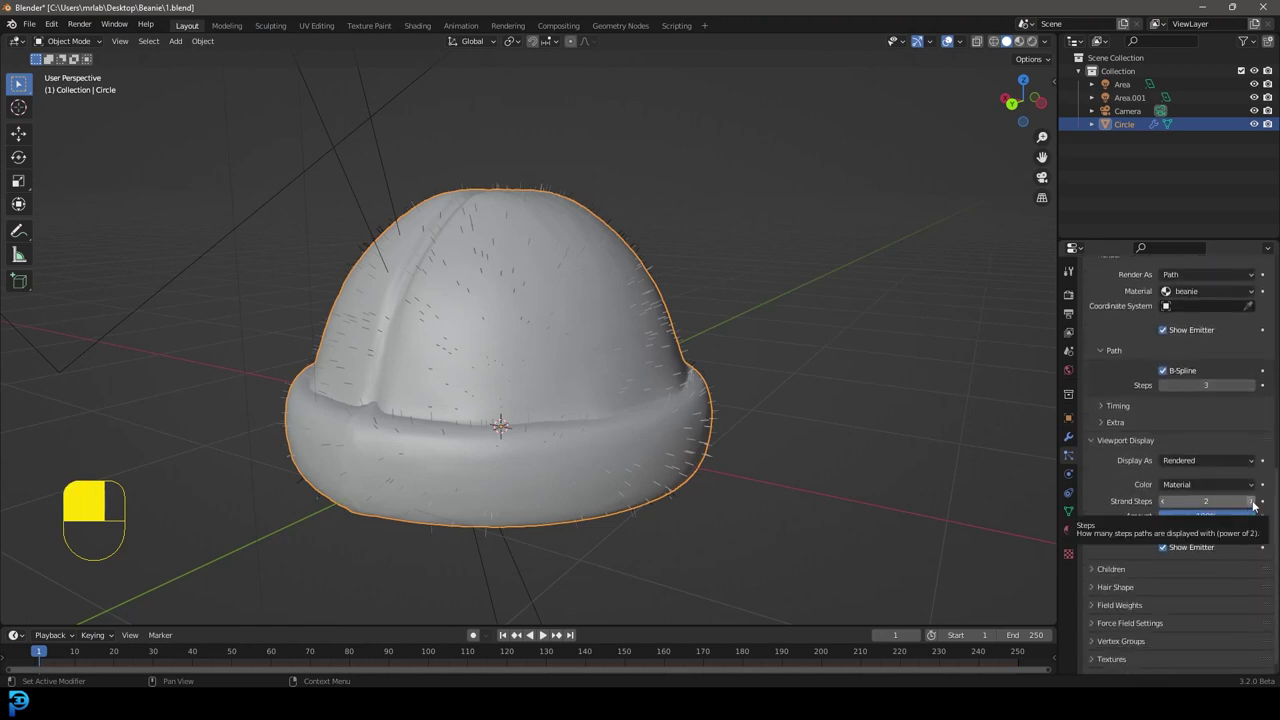
click(1253, 503)
- Enable Interpolated children for the hair particles and set their render amount to 70
click(1100, 569)
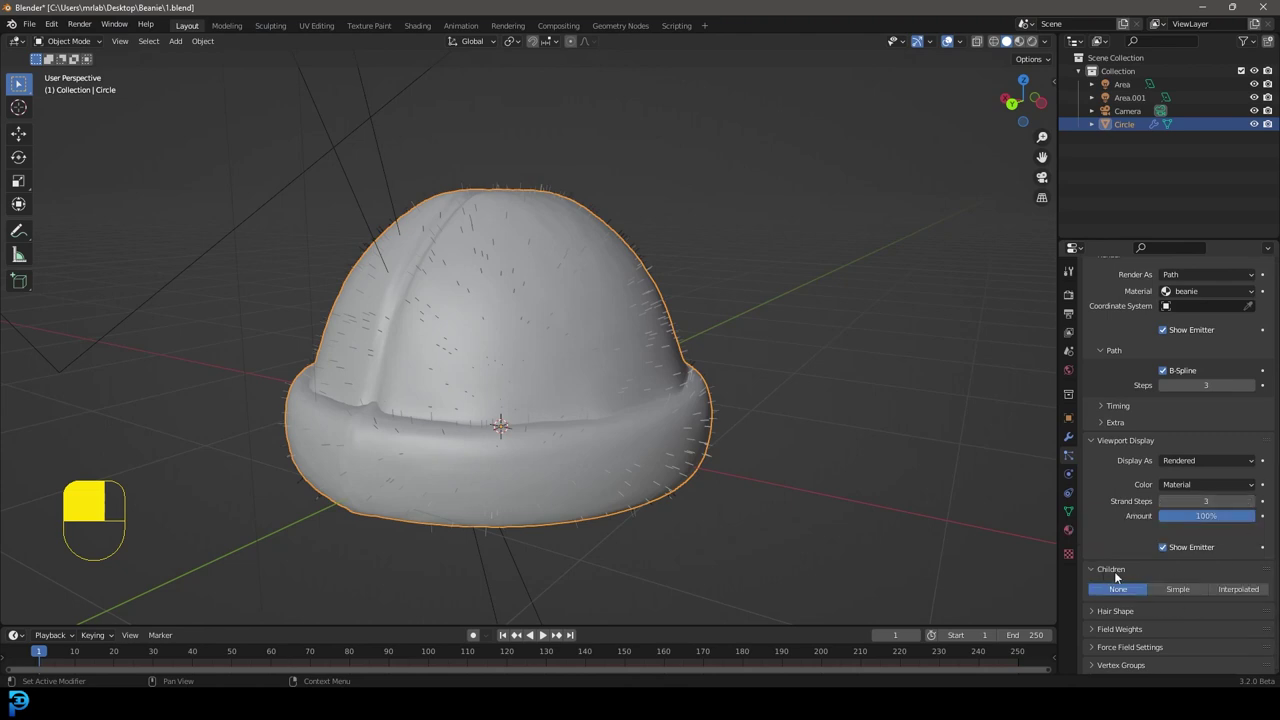
click(1241, 590)
scroll(1120, 478, down, 4)
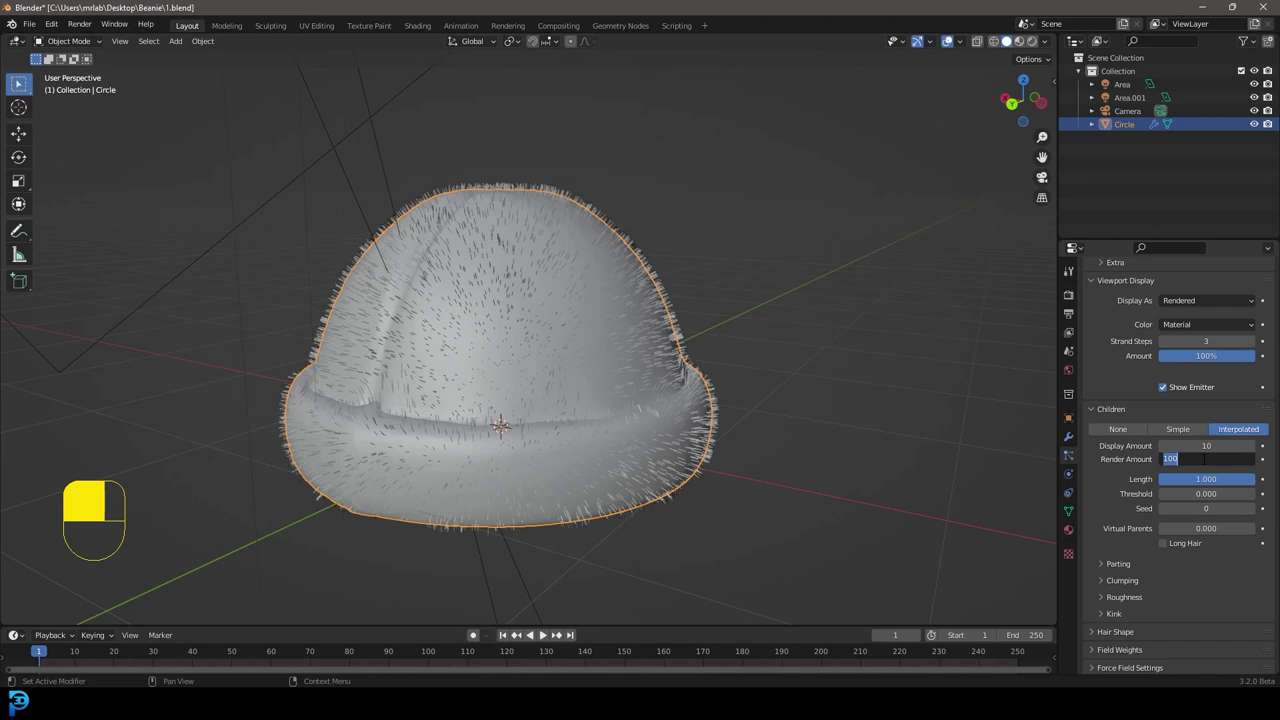
text(70)
key(Return)
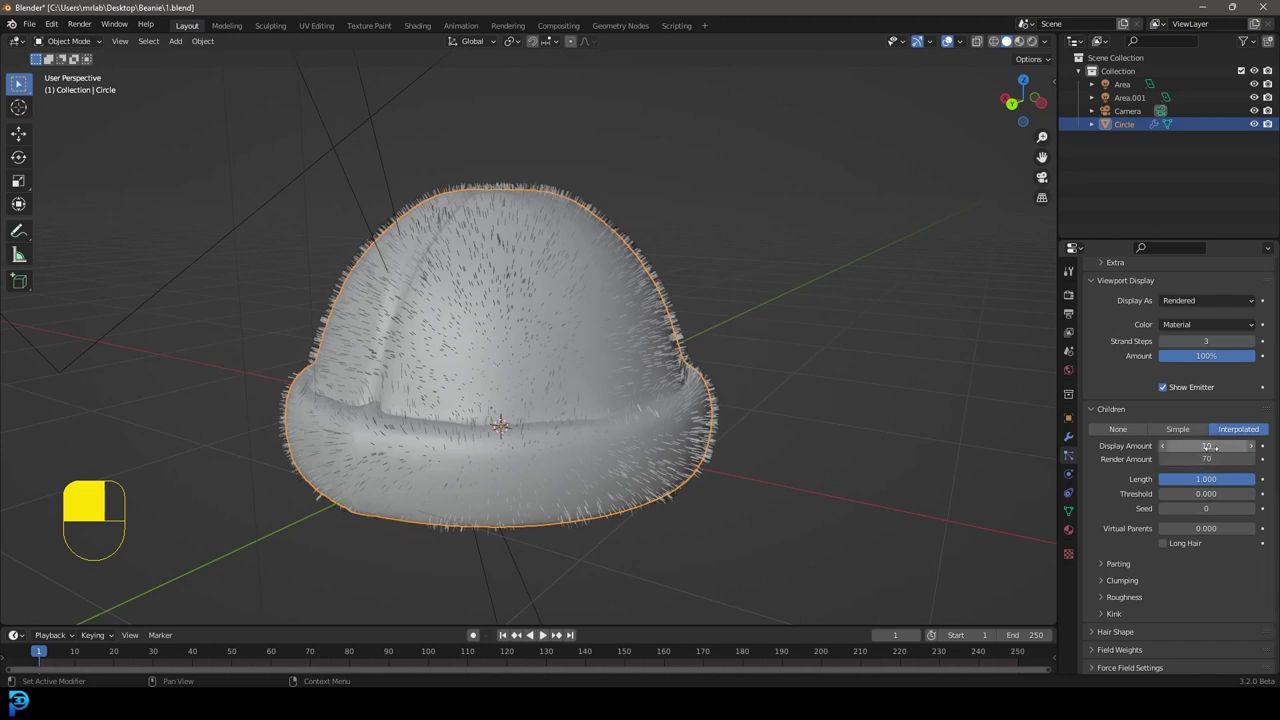
- Roughen the child hairs with Uniform 0.068 at size 1.315 and Endpoint 0.021
click(1120, 597)
scroll(1123, 590, down, 2)
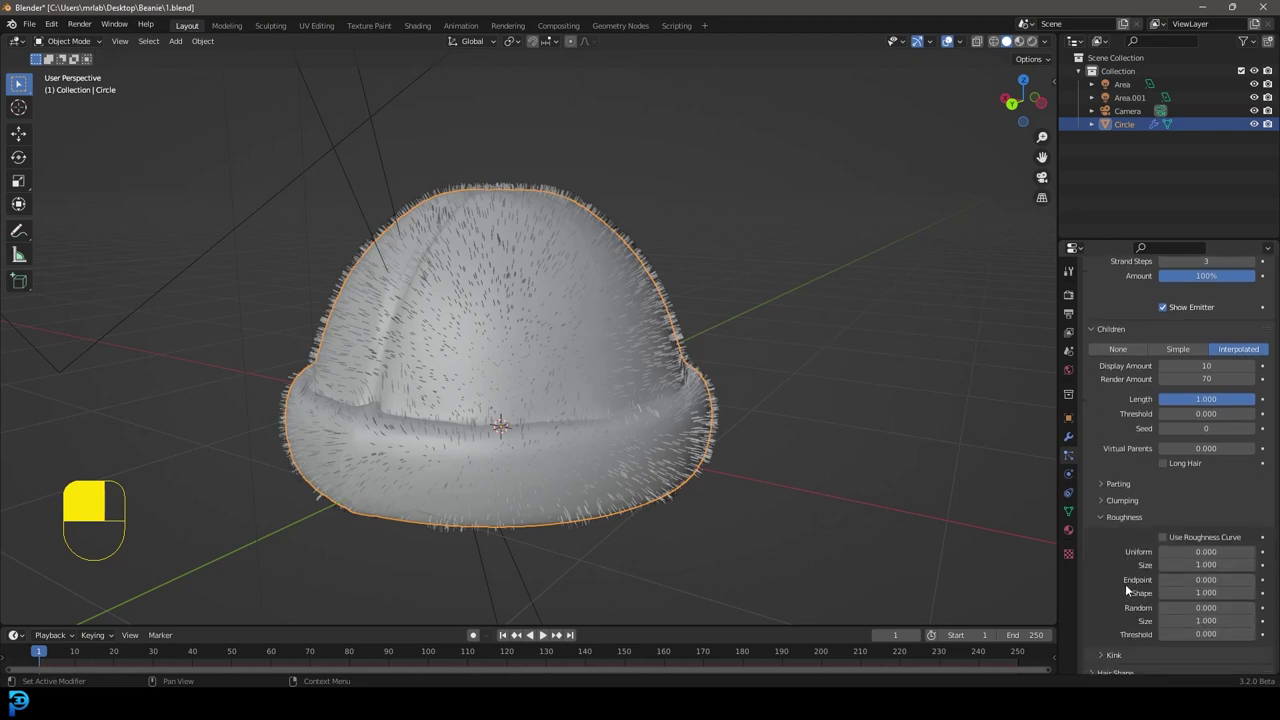
drag(1182, 580, 1218, 565)
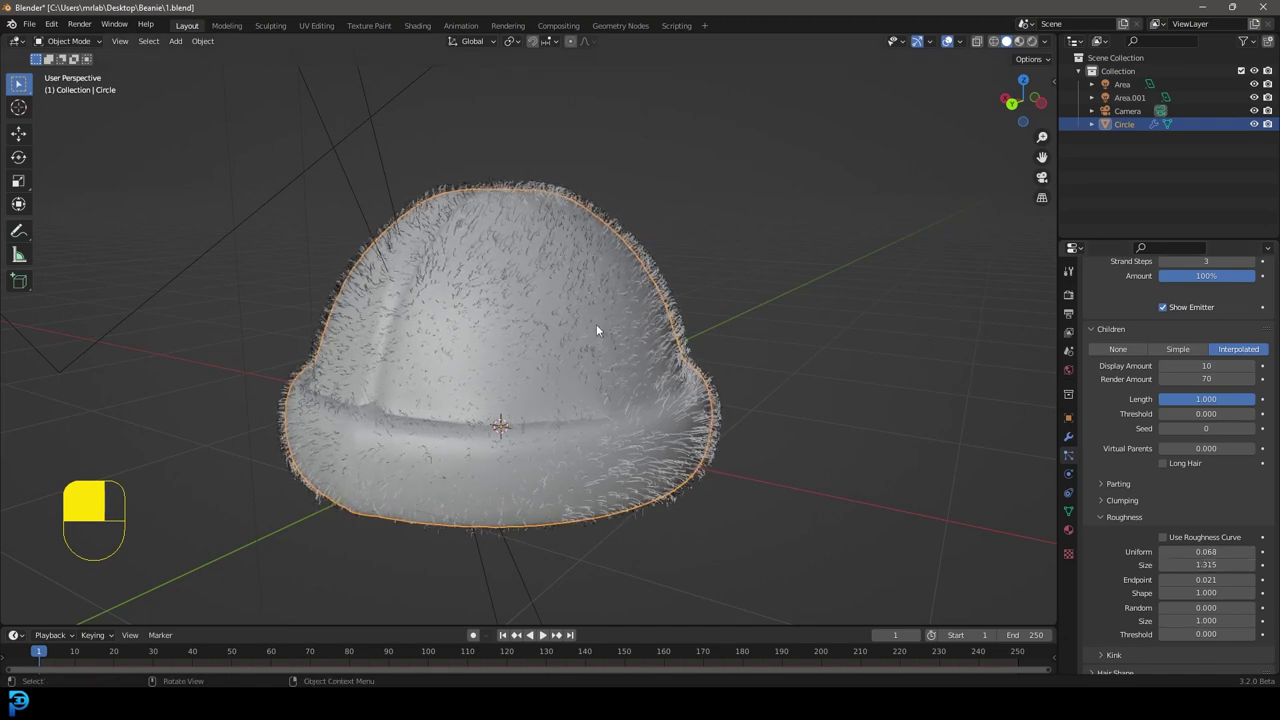
- Preview the roughened hair in Rendered shading, and return the viewport to Solid shading
scroll(596, 324, up, 3)
key(z)
click(585, 283)
scroll(585, 283, down, 1)
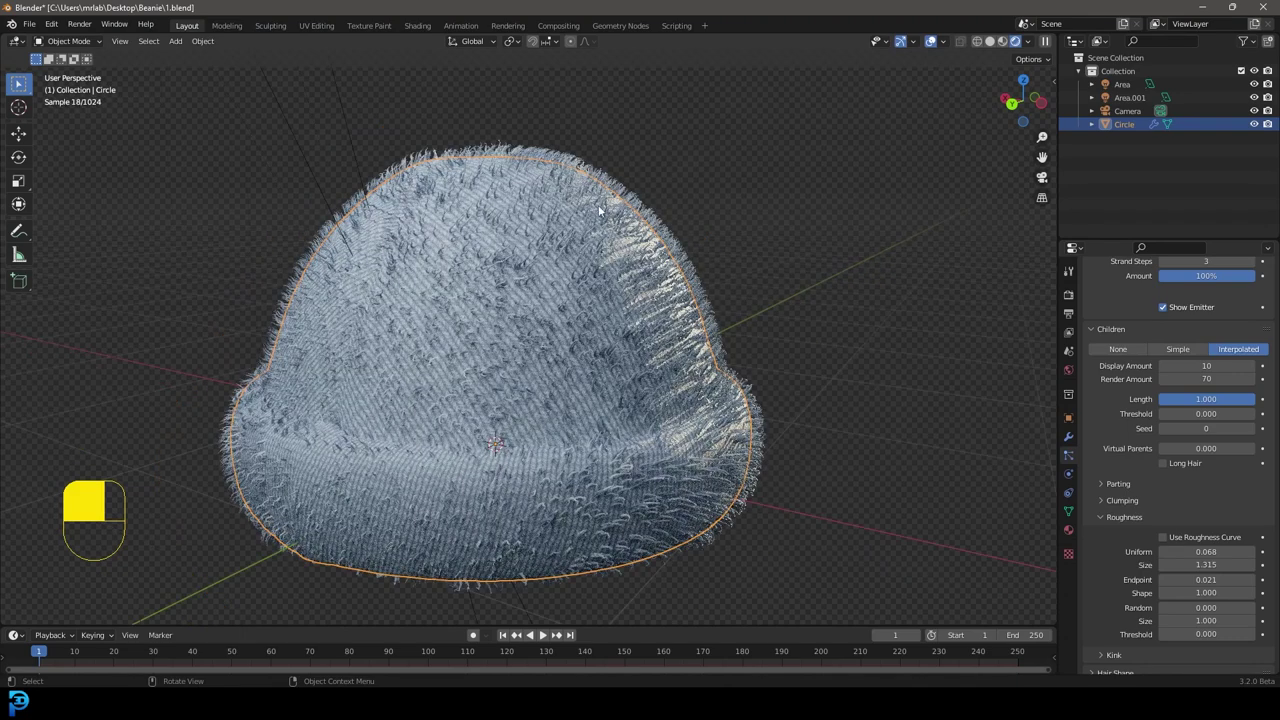
key(z)
click(672, 261)
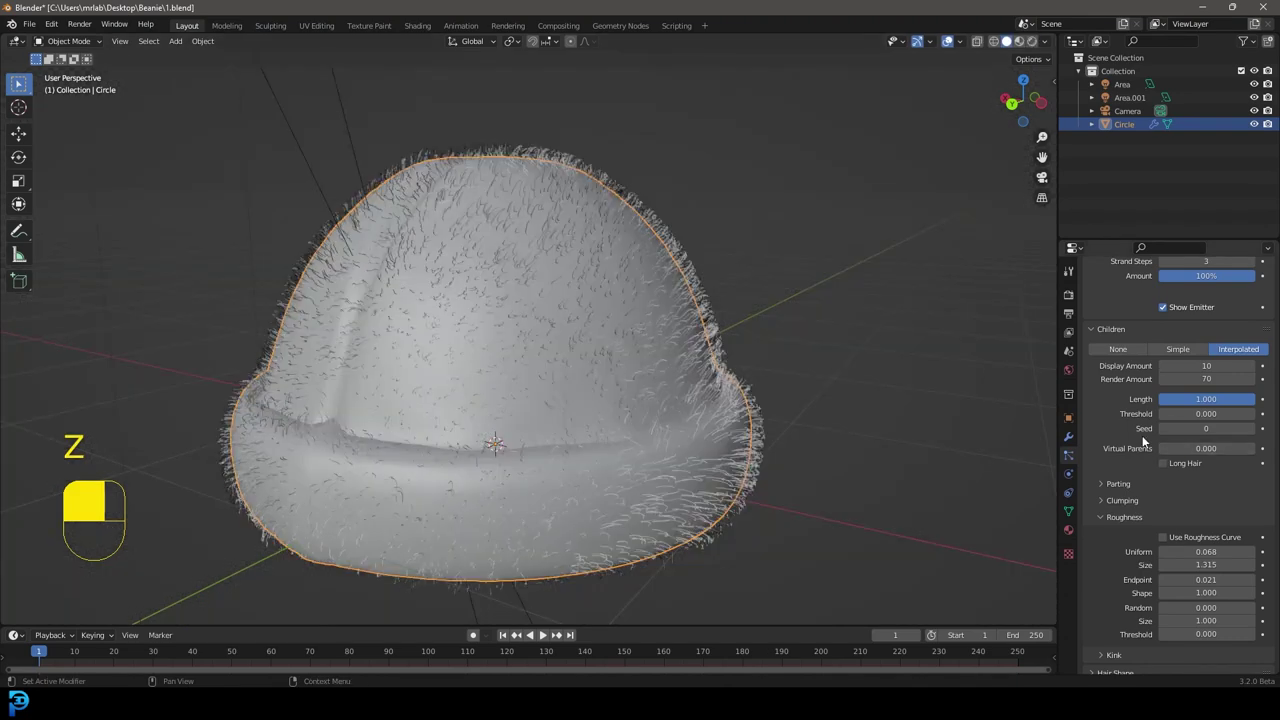
- Set the hair shape's root diameter to 0.1 m
scroll(1148, 512, down, 4)
click(1118, 580)
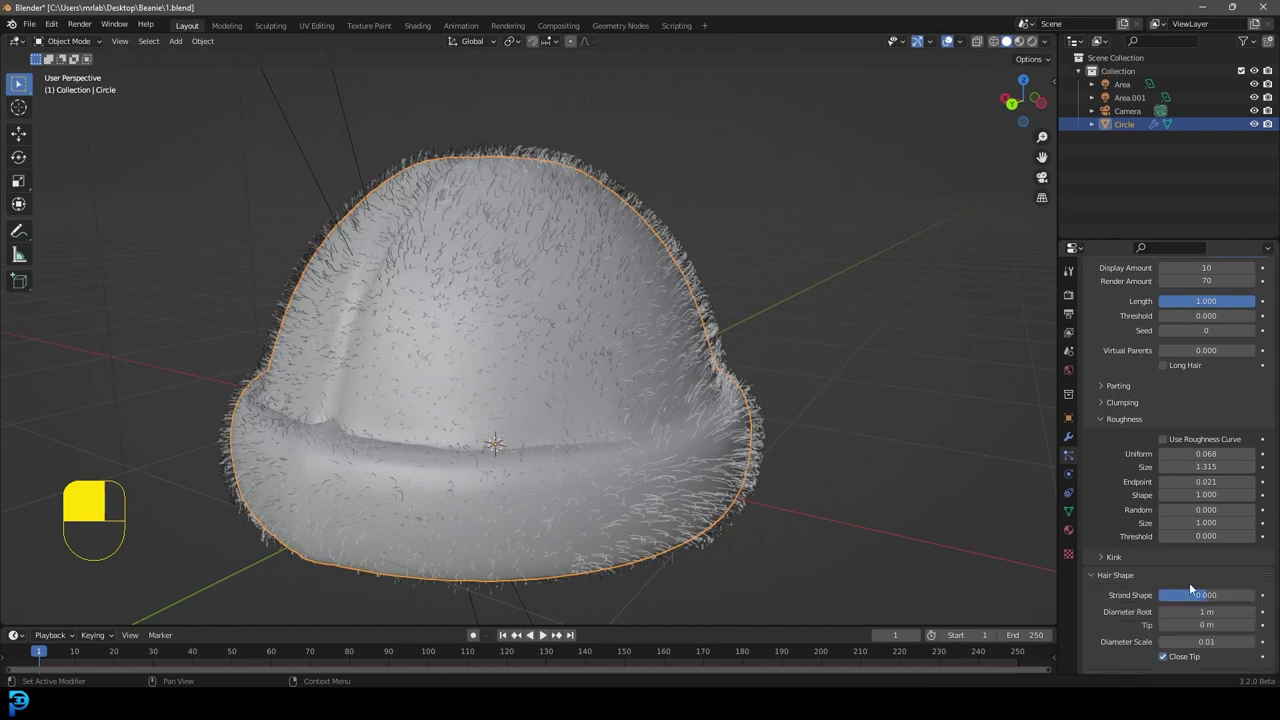
click(1200, 612)
key(BackSpace)
text(0.1)
key(Return)
- Shorten the hair length of the particle system to 0.017 m
scroll(1202, 342, up, 15)
scroll(1200, 330, up, 3)
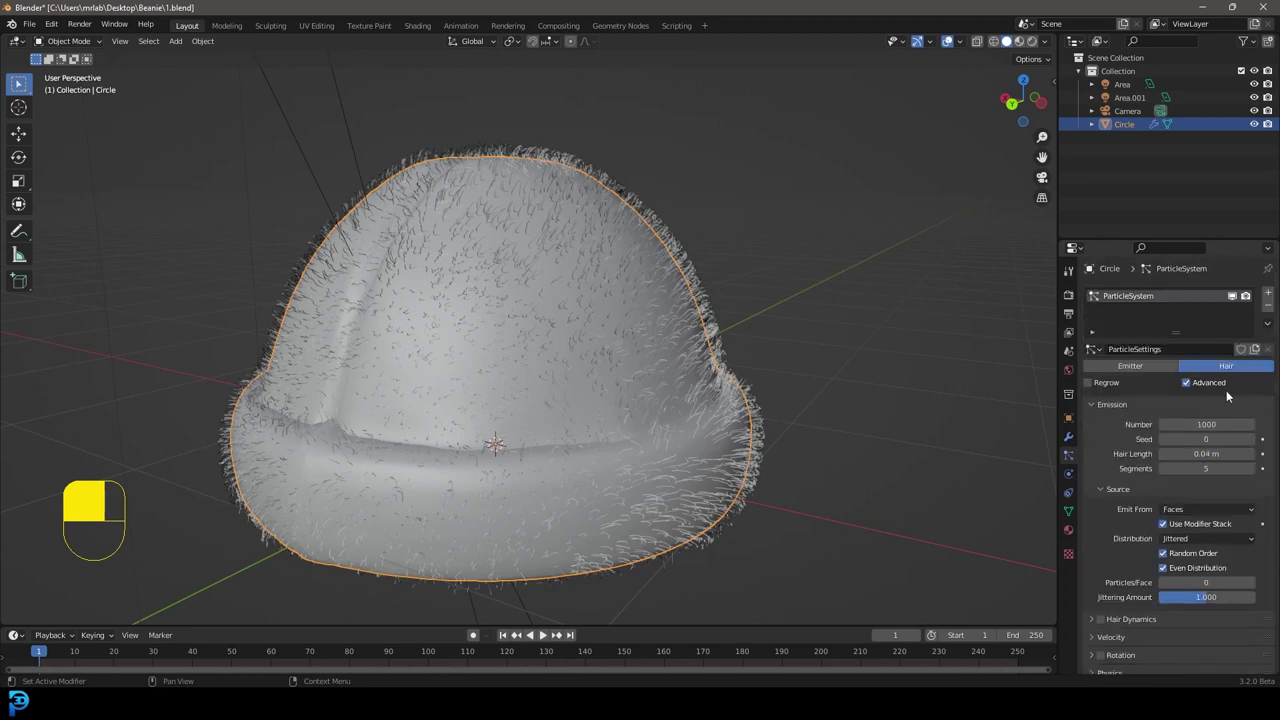
shift+drag(1206, 453, 1170, 453)
- Check the shortened fuzz in Rendered shading from the camera view, and return to Solid shading
key(z)
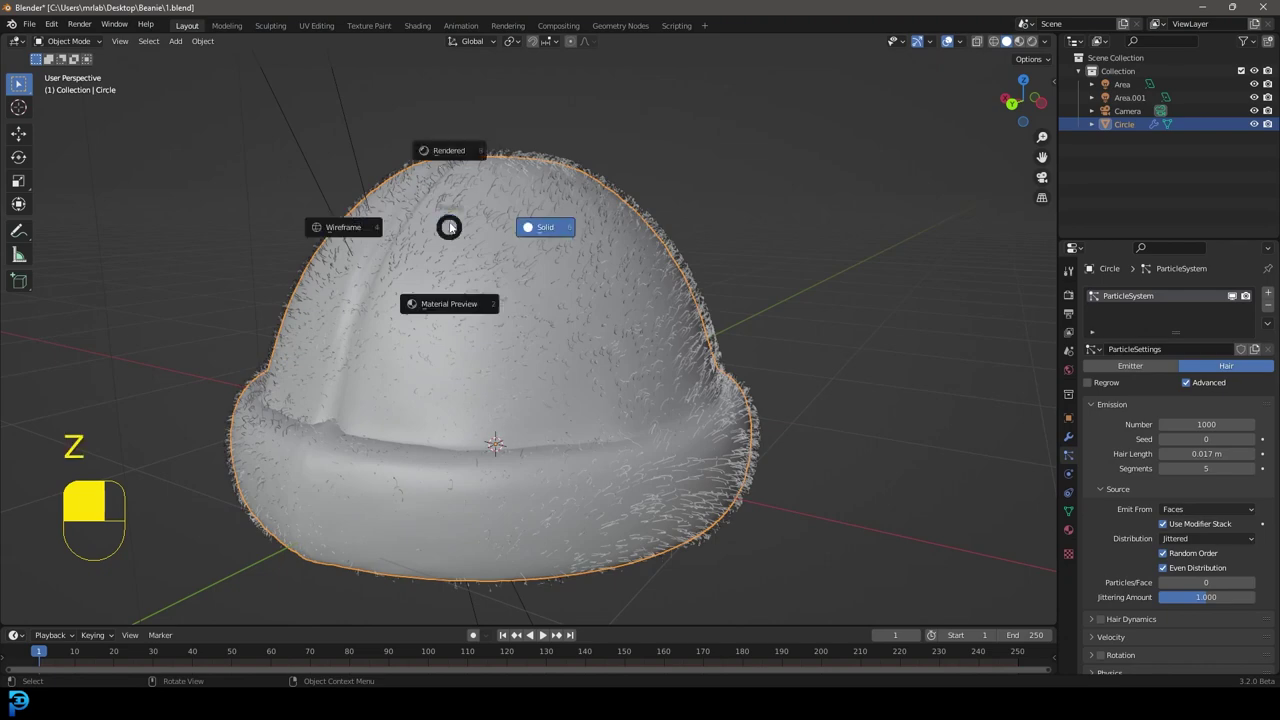
click(450, 150)
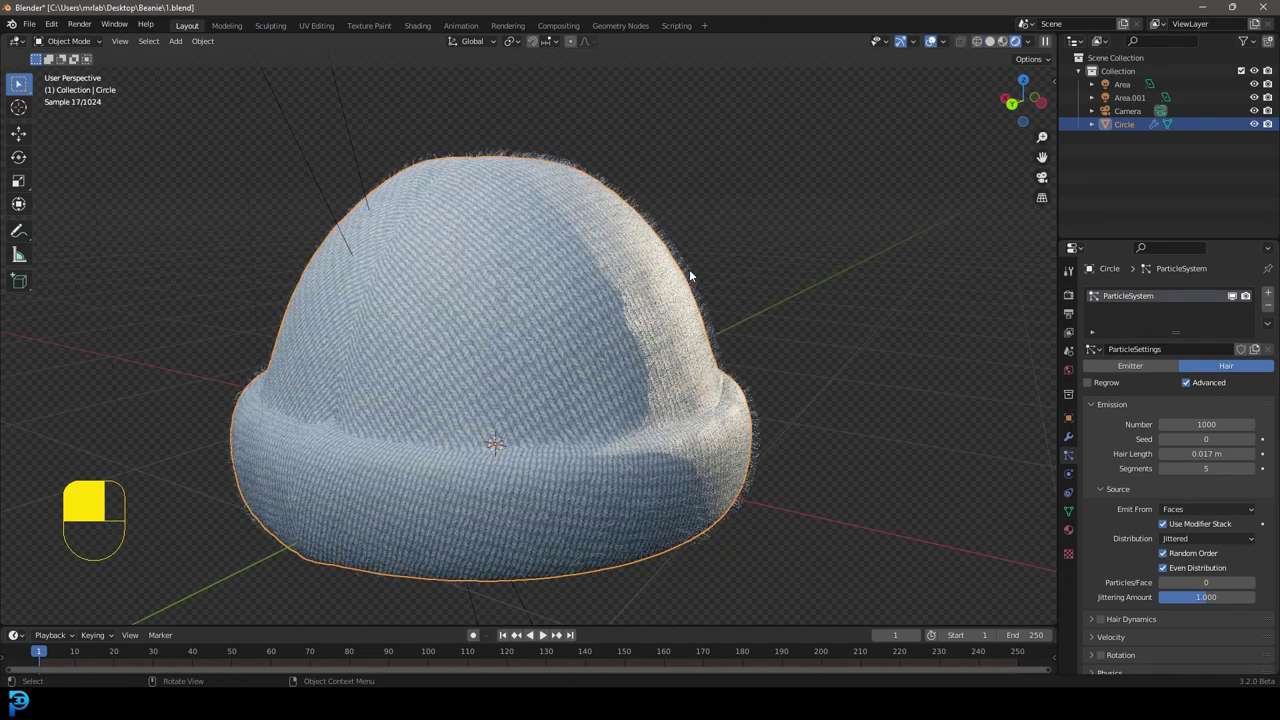
key(KP_0)
key(z)
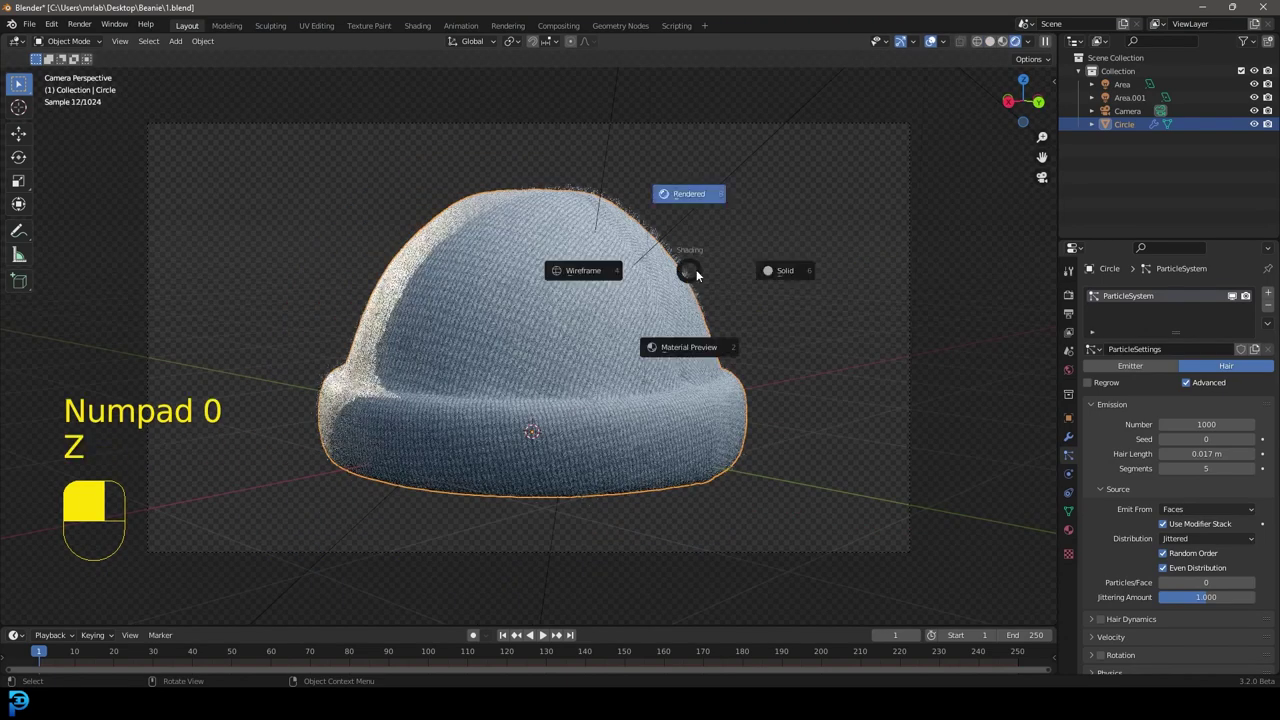
click(788, 271)
scroll(716, 398, up, 2)
- Save the file, and render the image from the camera to inspect the fuzzy beanie
key(ctrl+s)
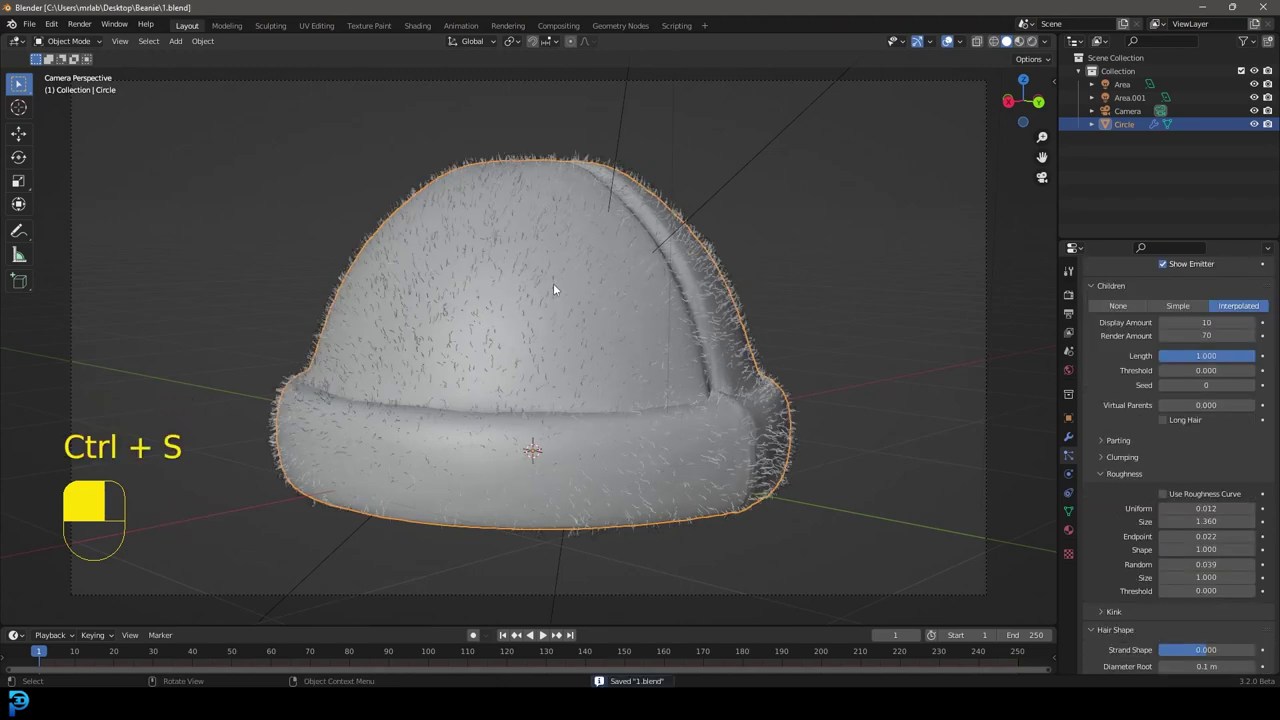
click(79, 24)
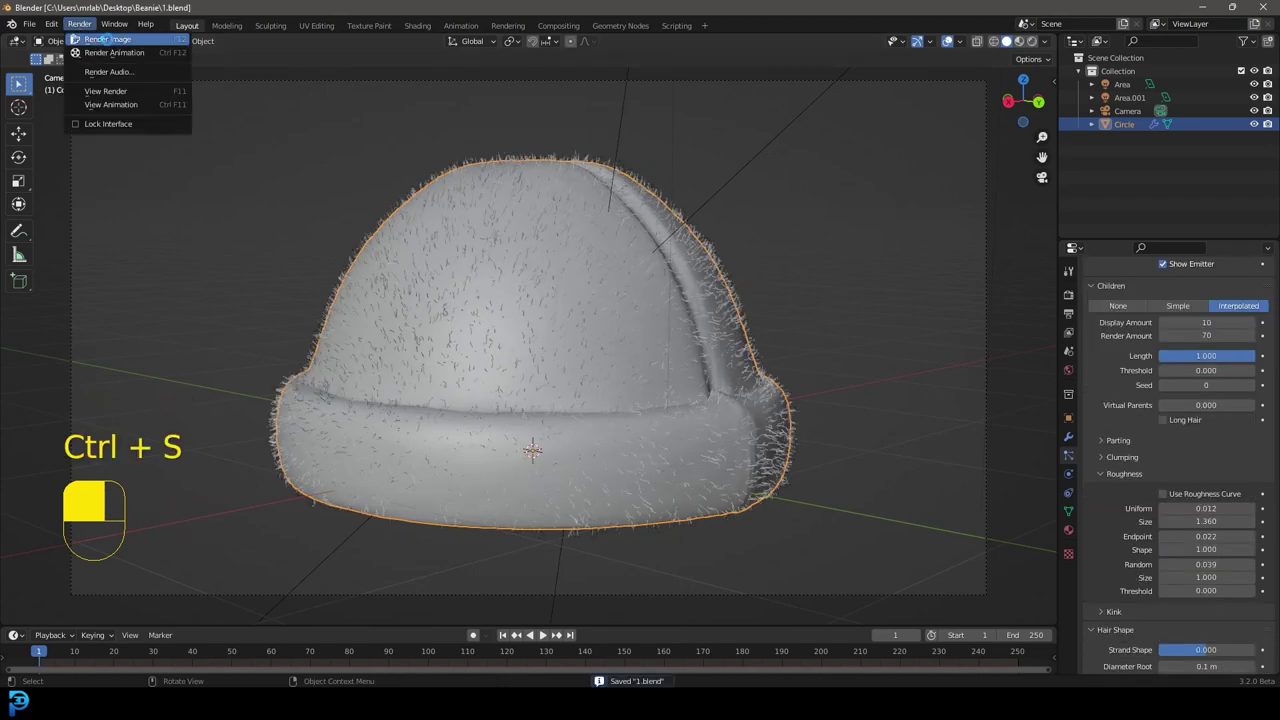
click(100, 44)
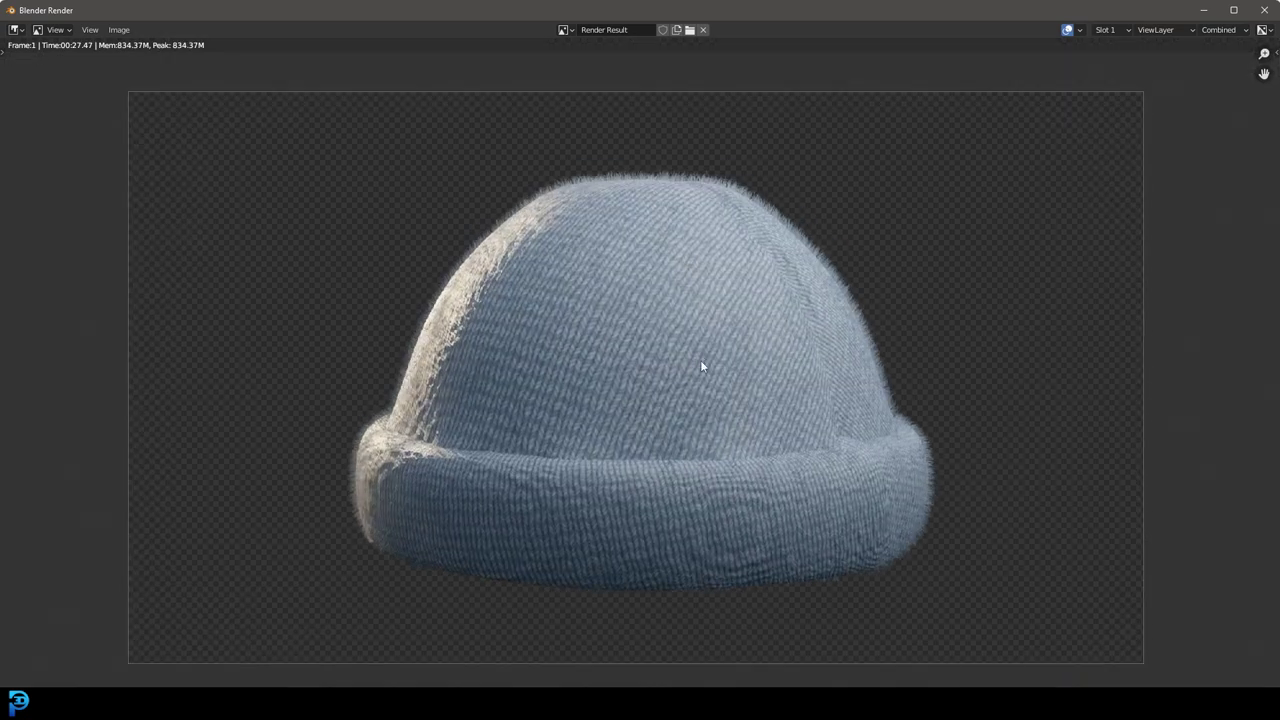
scroll(645, 378, down, 3)
scroll(654, 383, up, 2)
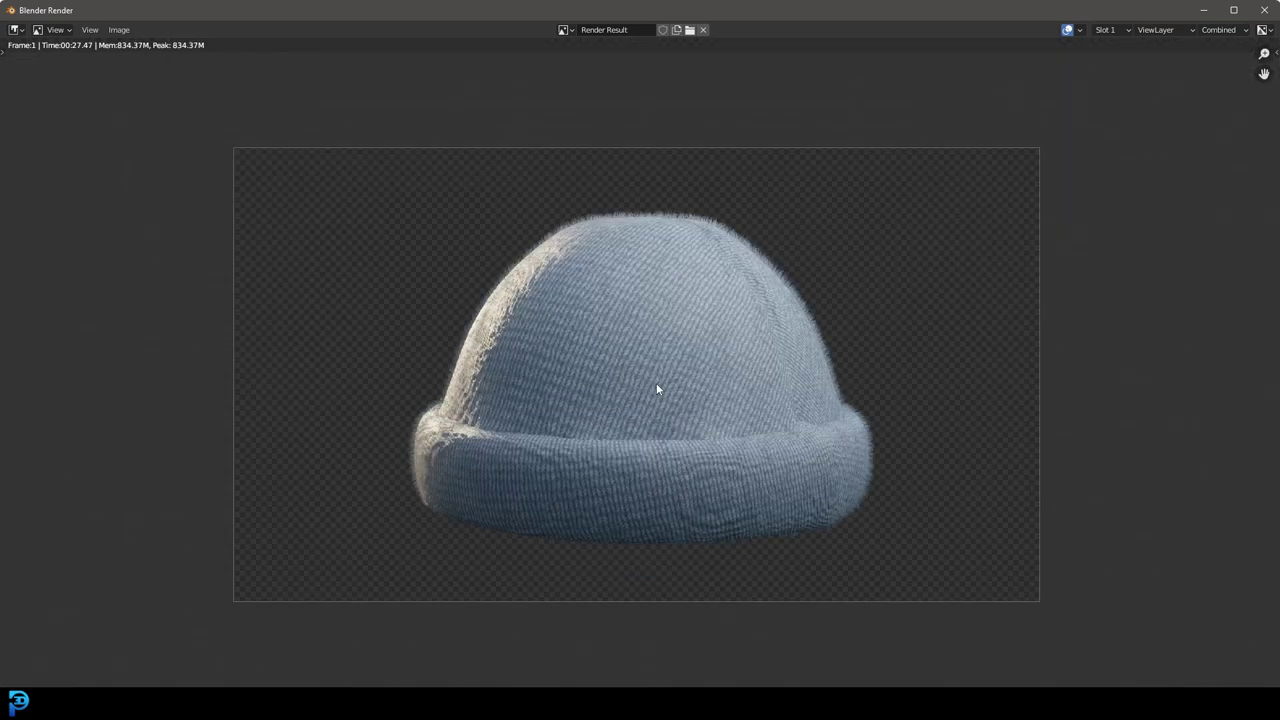
click(1266, 11)
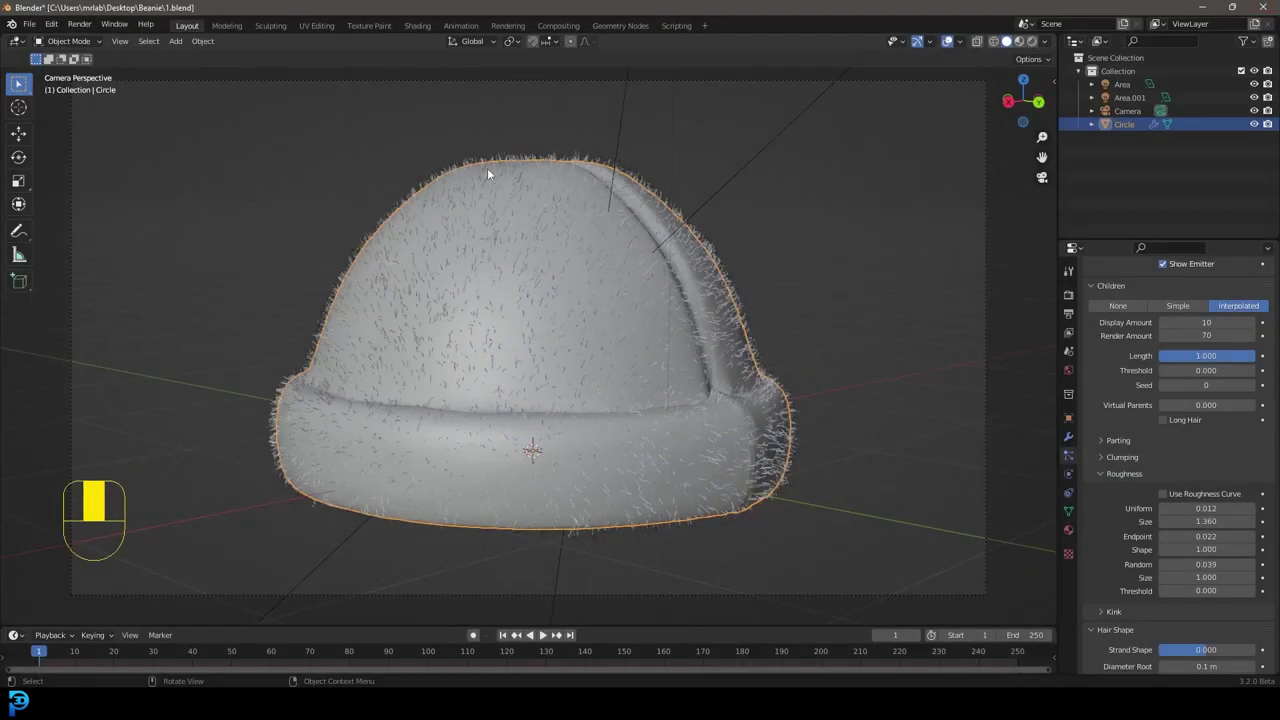
- In the beanie material's node setup, set the Mapping node's scale to 9 on X, Y and Z
click(418, 25)
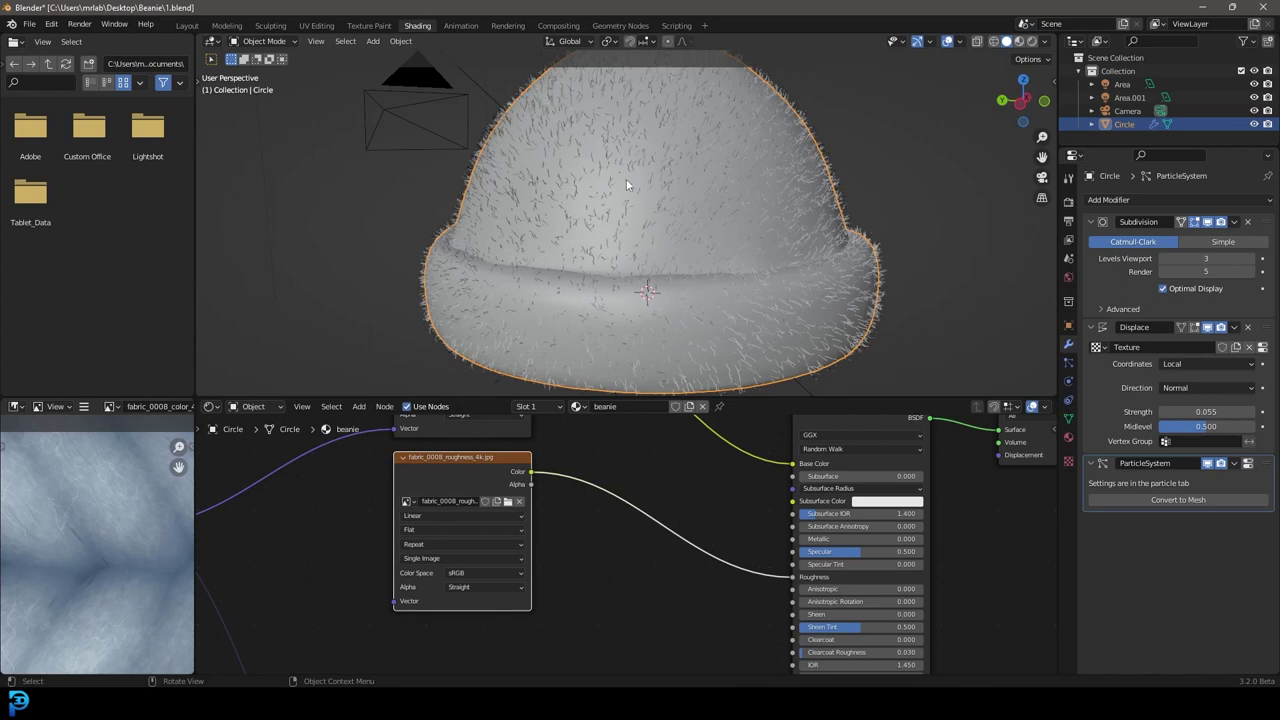
scroll(640, 170, down, 4)
scroll(471, 485, down, 5)
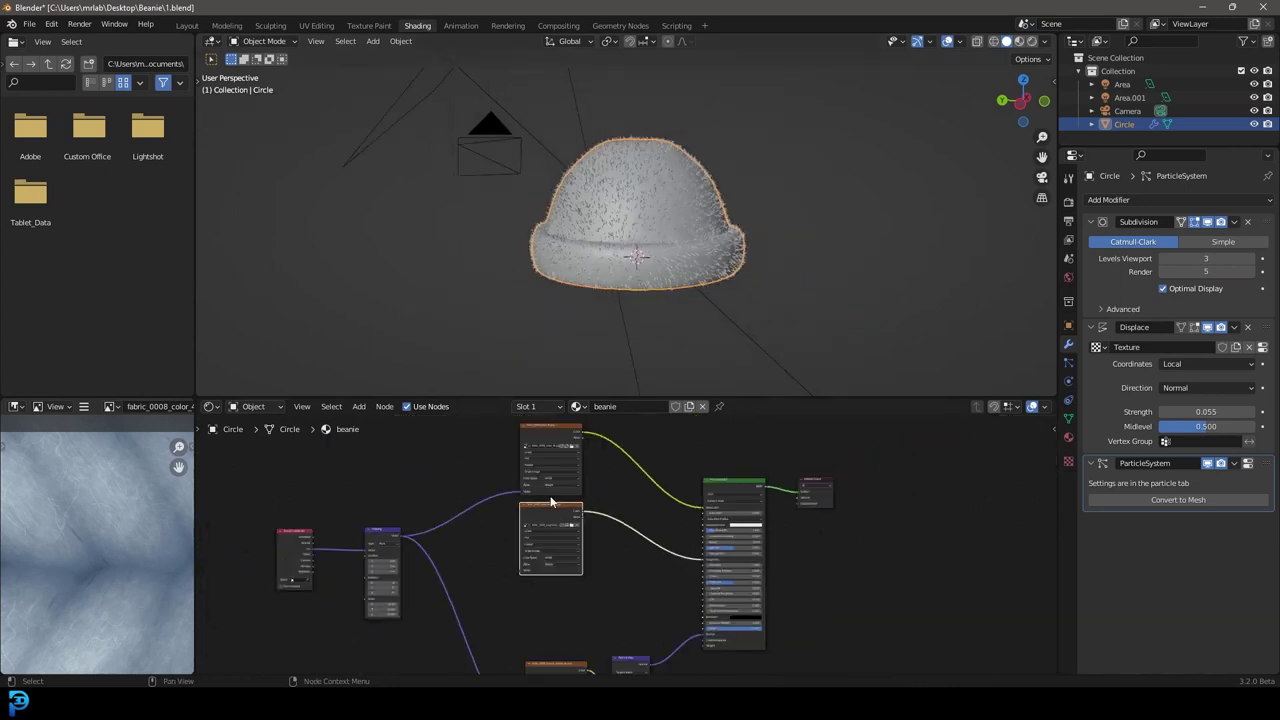
middle_drag(471, 485, 494, 463)
scroll(491, 503, up, 6)
middle_drag(429, 580, 528, 536)
scroll(528, 536, up, 6)
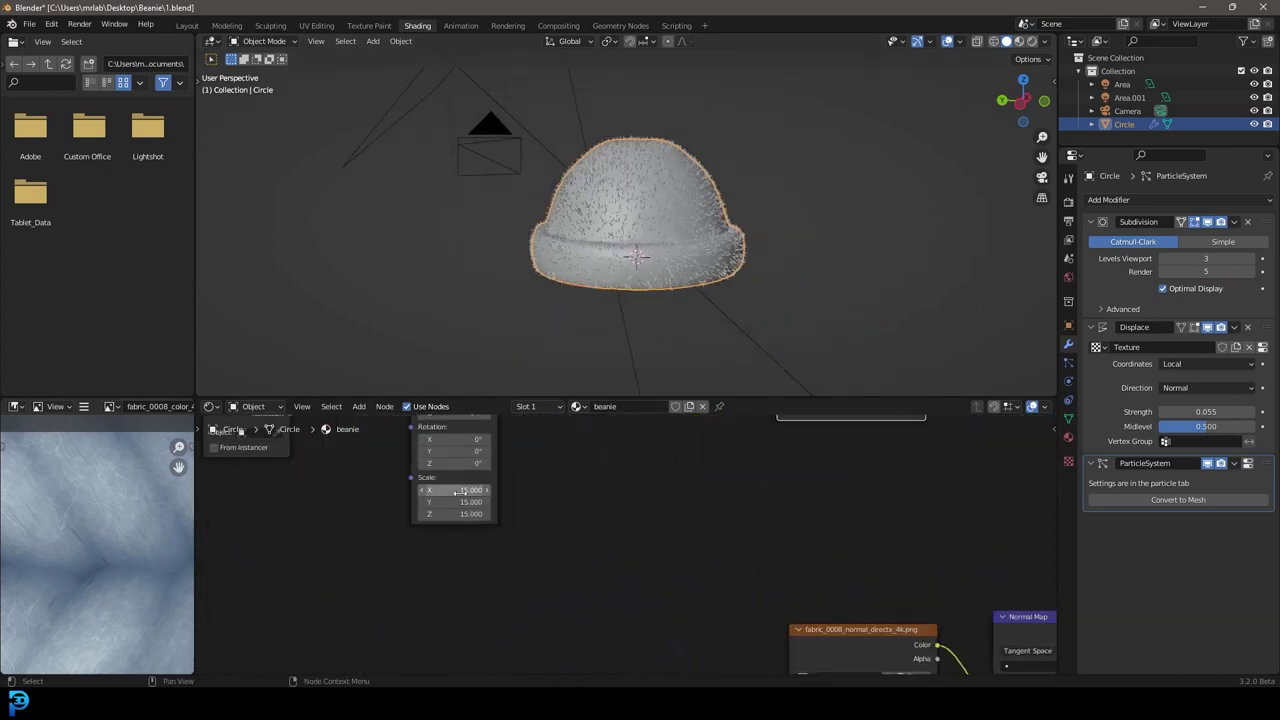
drag(456, 489, 469, 512)
text(9)
key(Return)
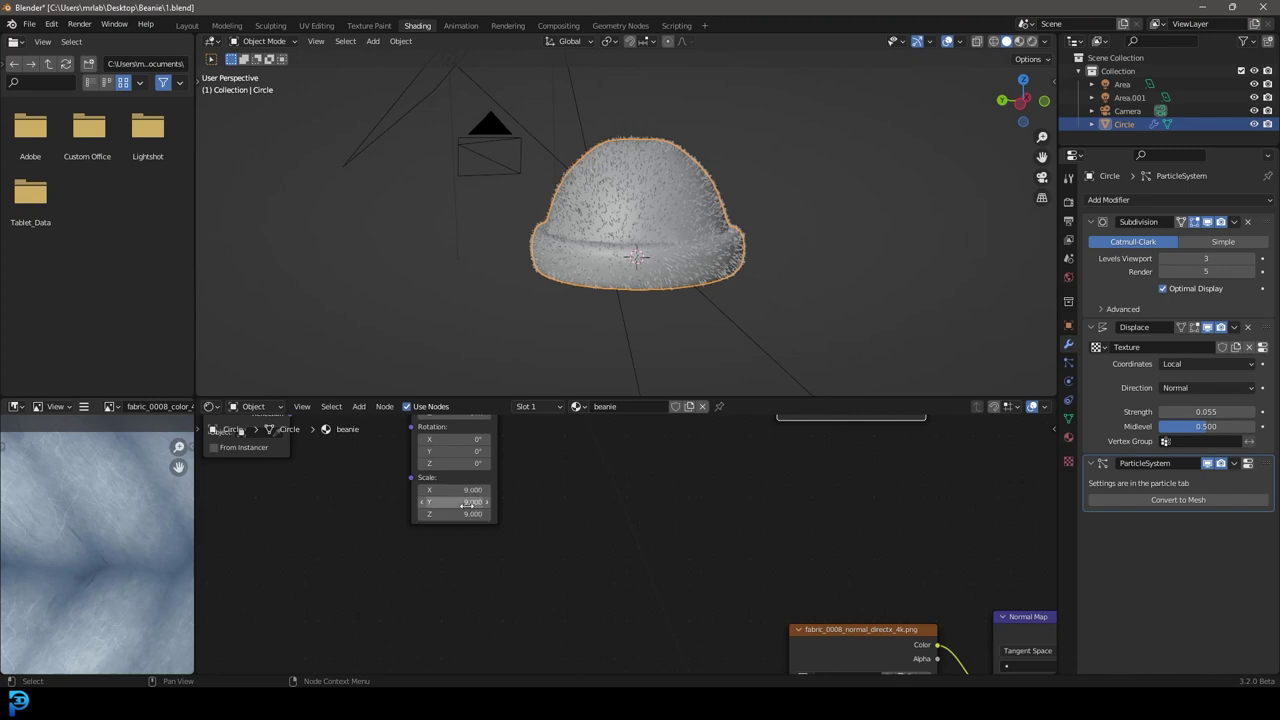
- Set the displacement height texture's image repeat to 9 in both X and Y
scroll(849, 208, up, 3)
click(1068, 462)
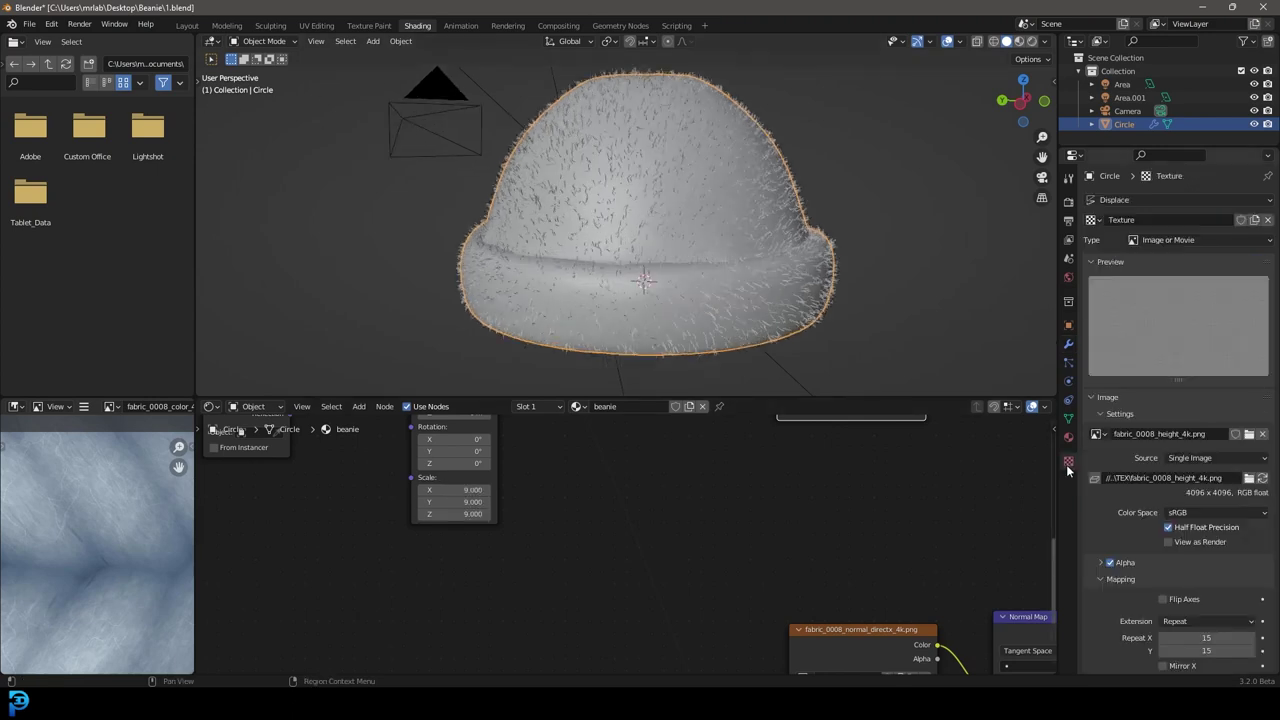
scroll(1212, 560, down, 2)
double_click(1212, 550)
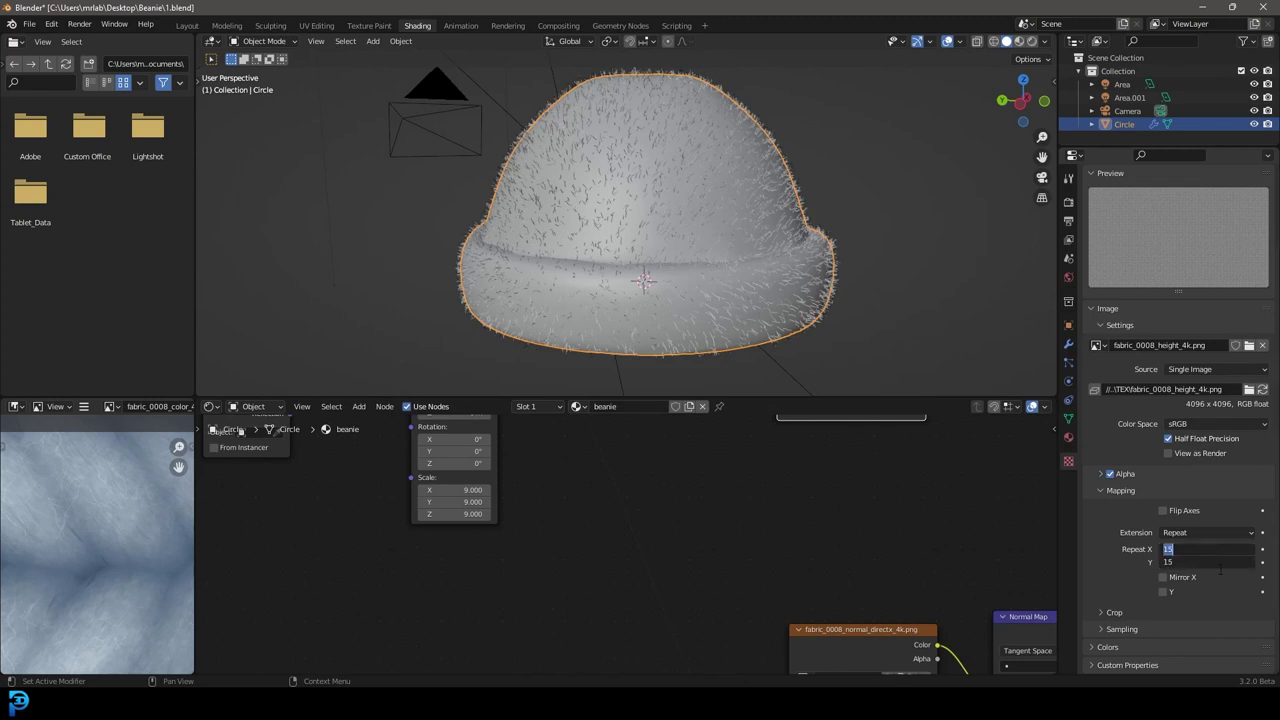
text(9)
key(Tab)
text(9)
key(Return)
- Preview the rescaled knit texture in Rendered shading, and switch back to Solid shading
key(z)
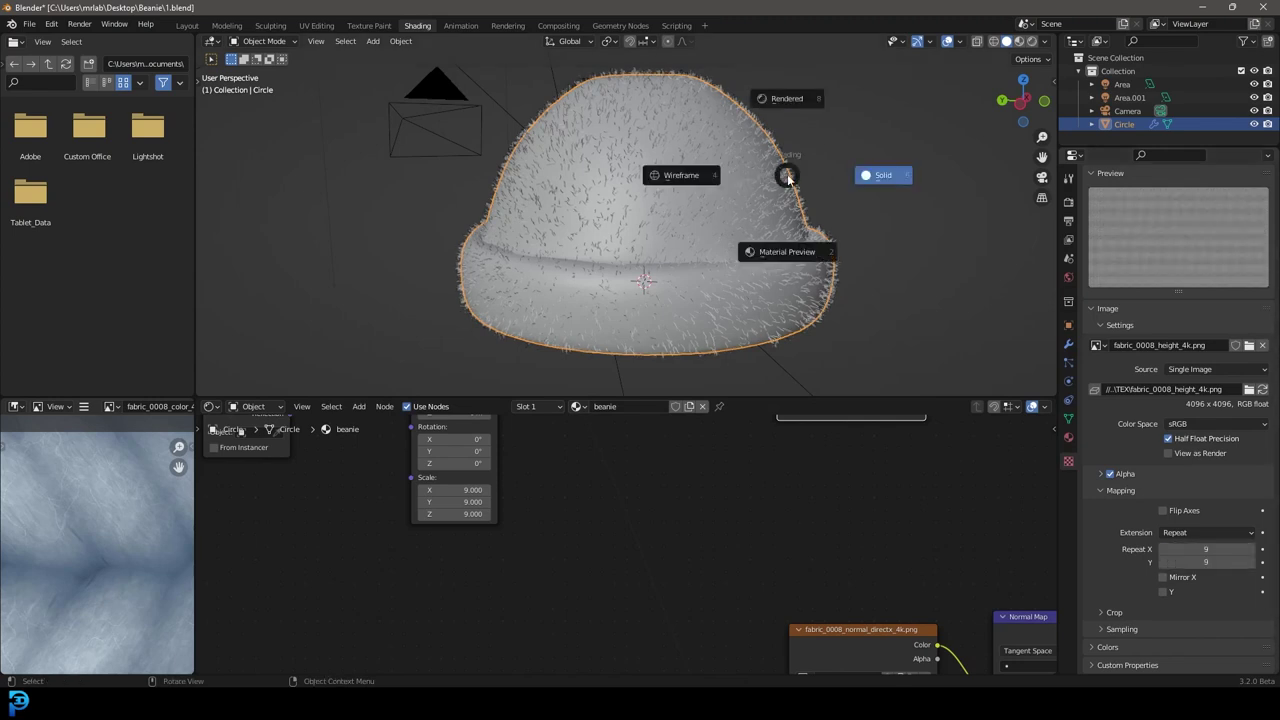
click(772, 100)
key(z)
click(772, 210)
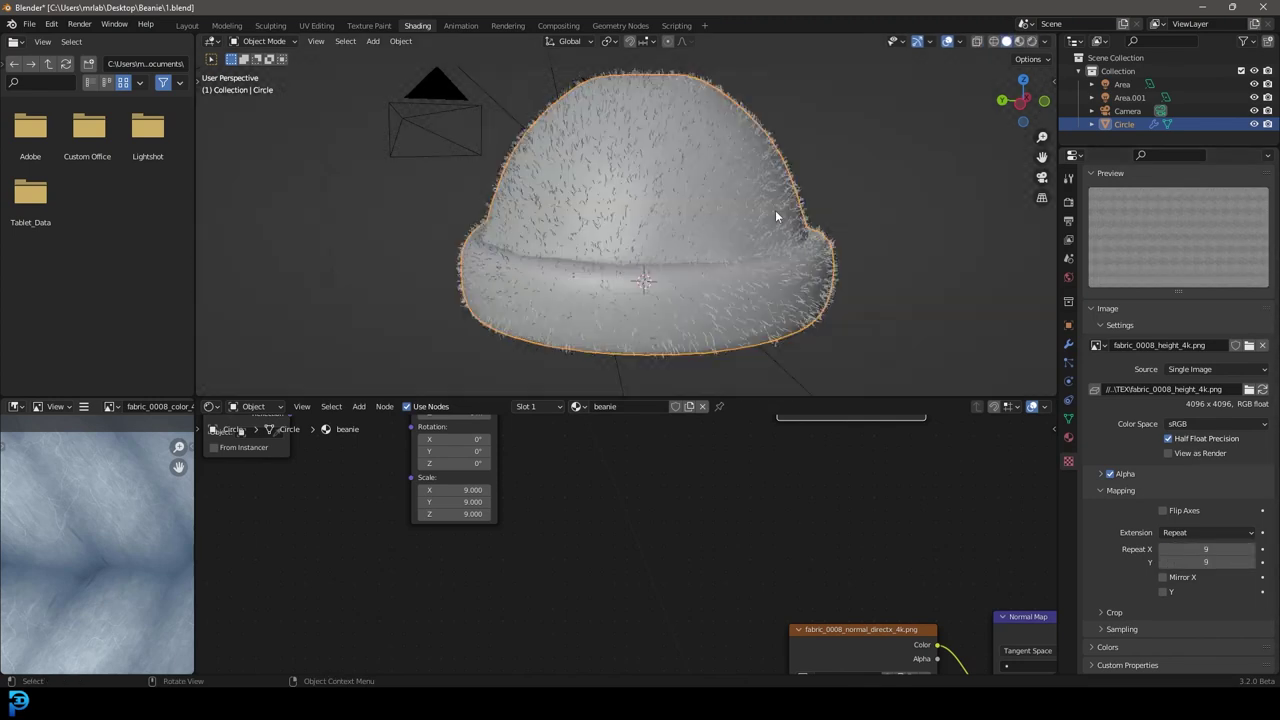
- Render the image from the camera to inspect the finer knit pattern, and close the render window
click(79, 23)
click(115, 40)
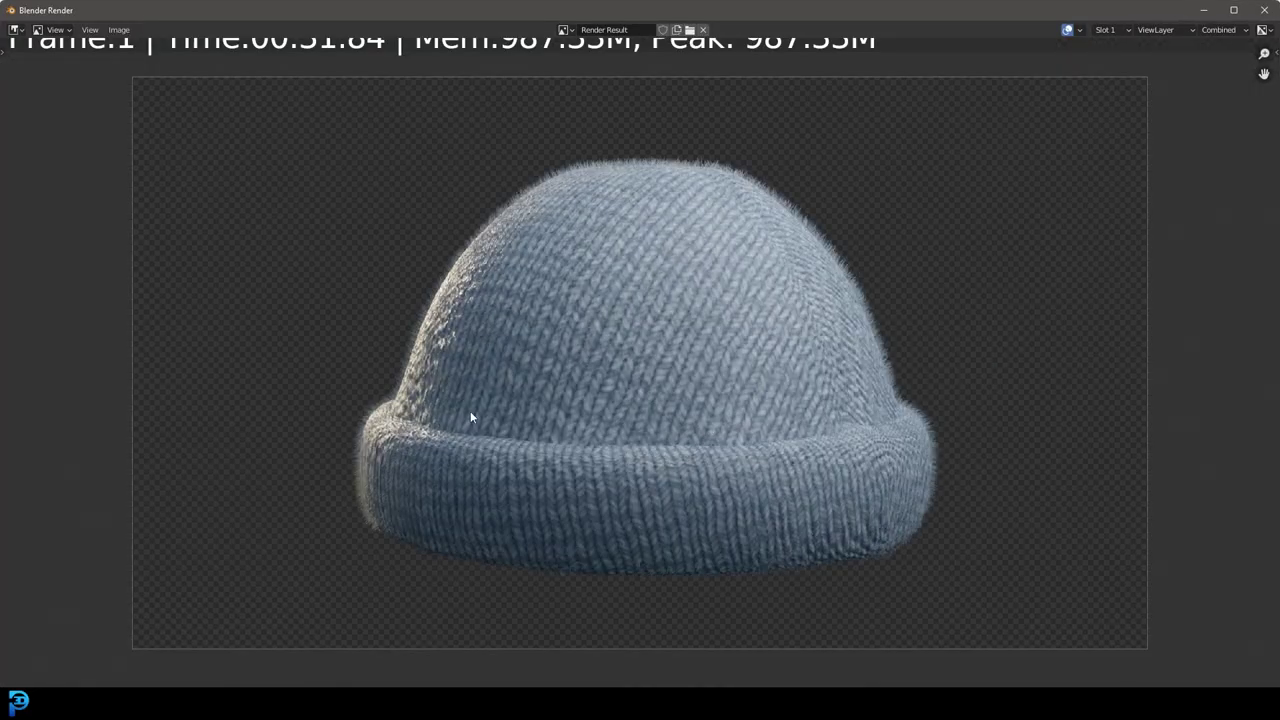
scroll(772, 404, down, 1)
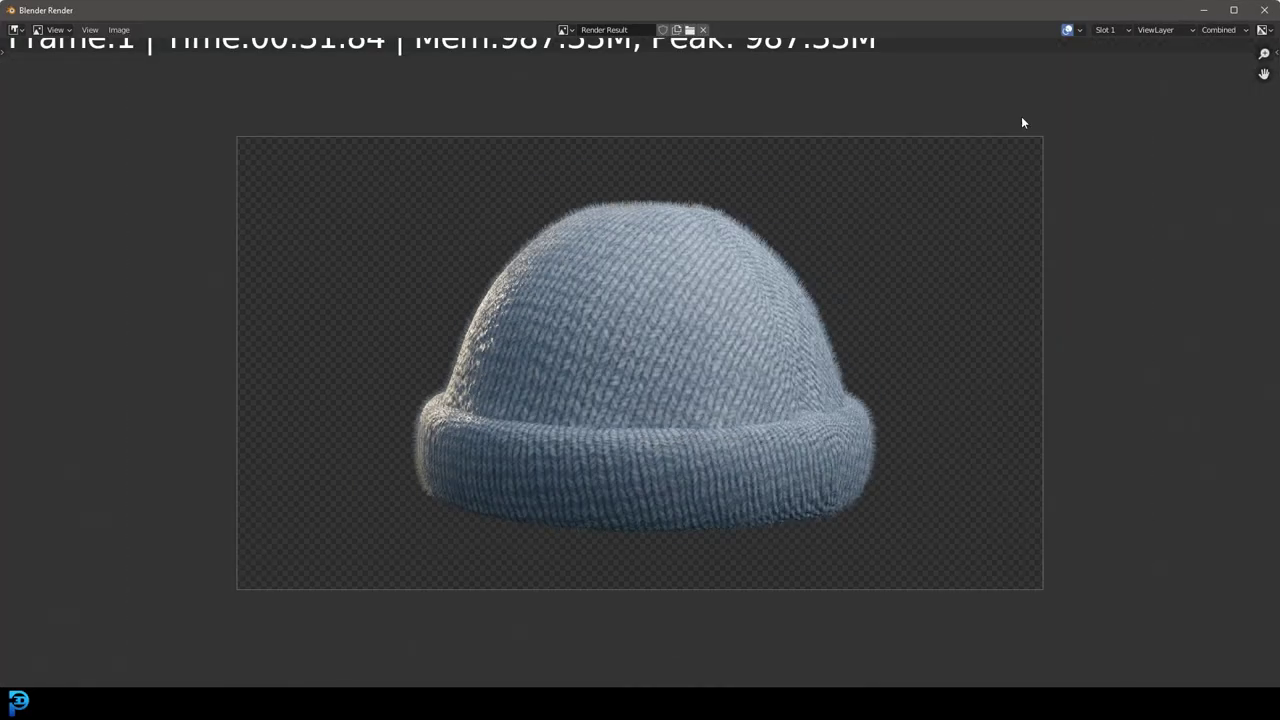
key(Escape)
- Insert a ColorRamp node between the fabric colour texture's Color output and the Principled BSDF's Base Color
key(Home)
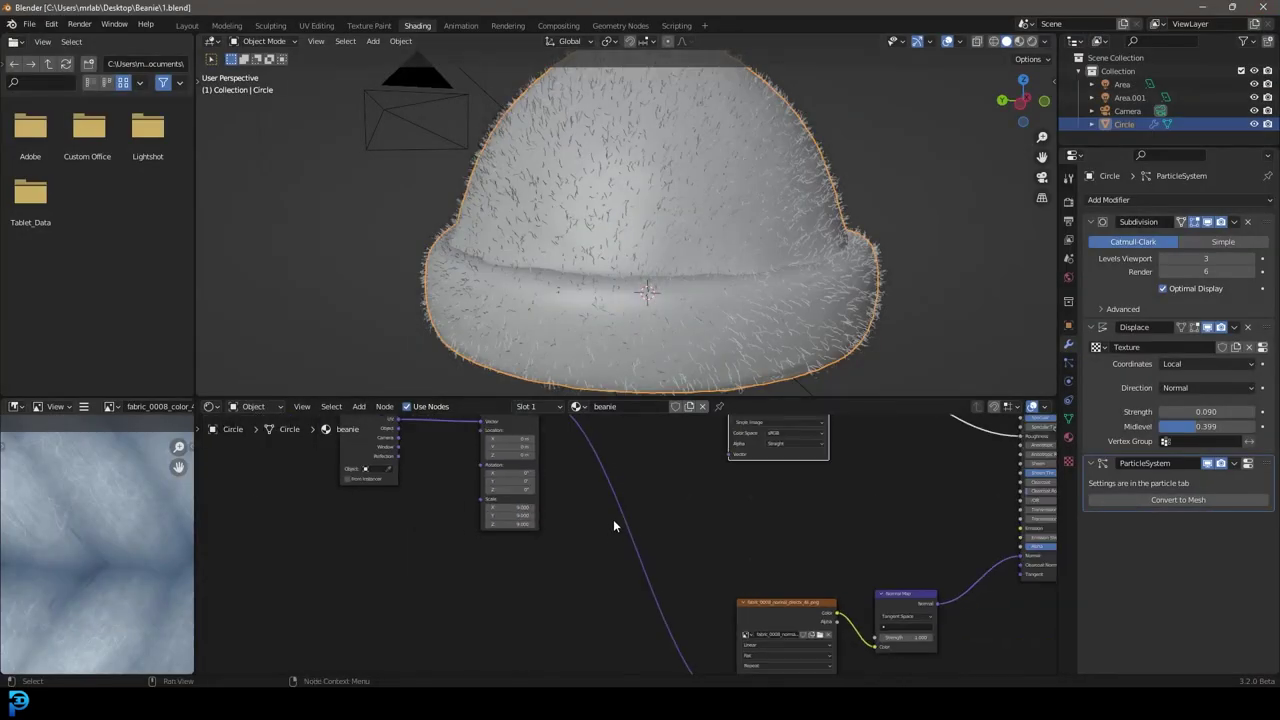
scroll(526, 522, up, 4)
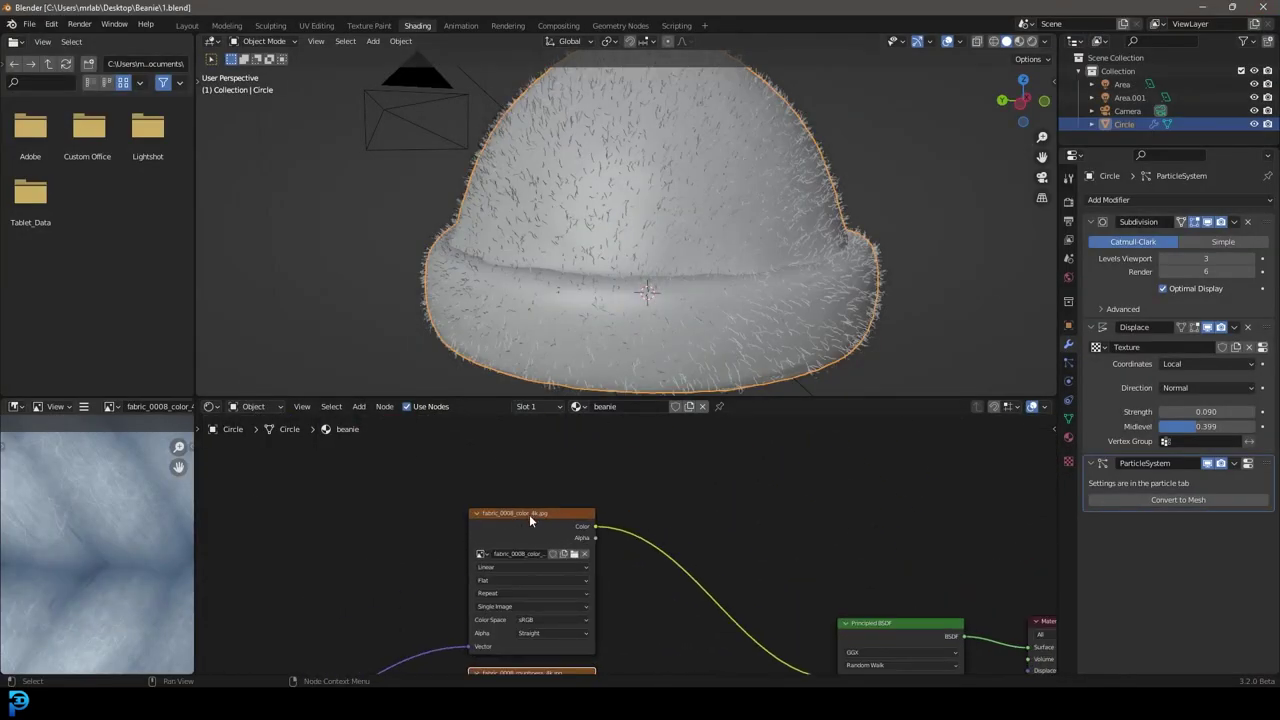
drag(564, 512, 591, 476)
scroll(510, 466, up, 3)
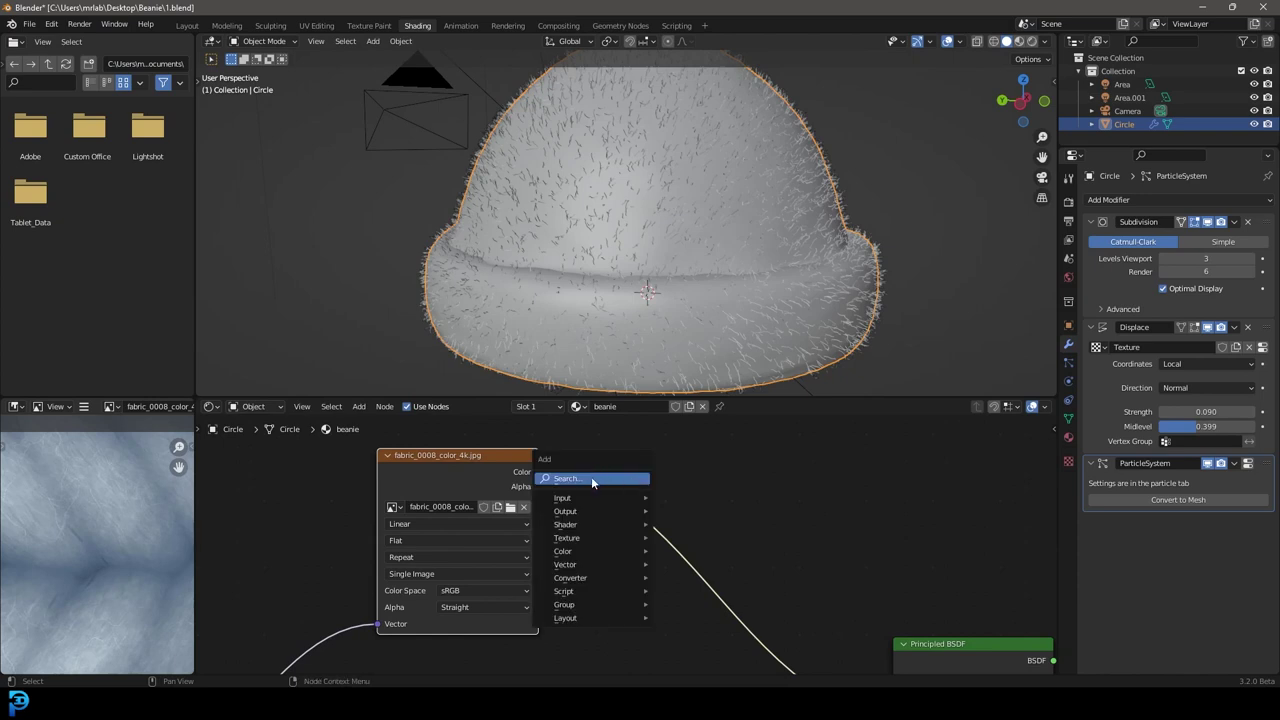
text(colo)
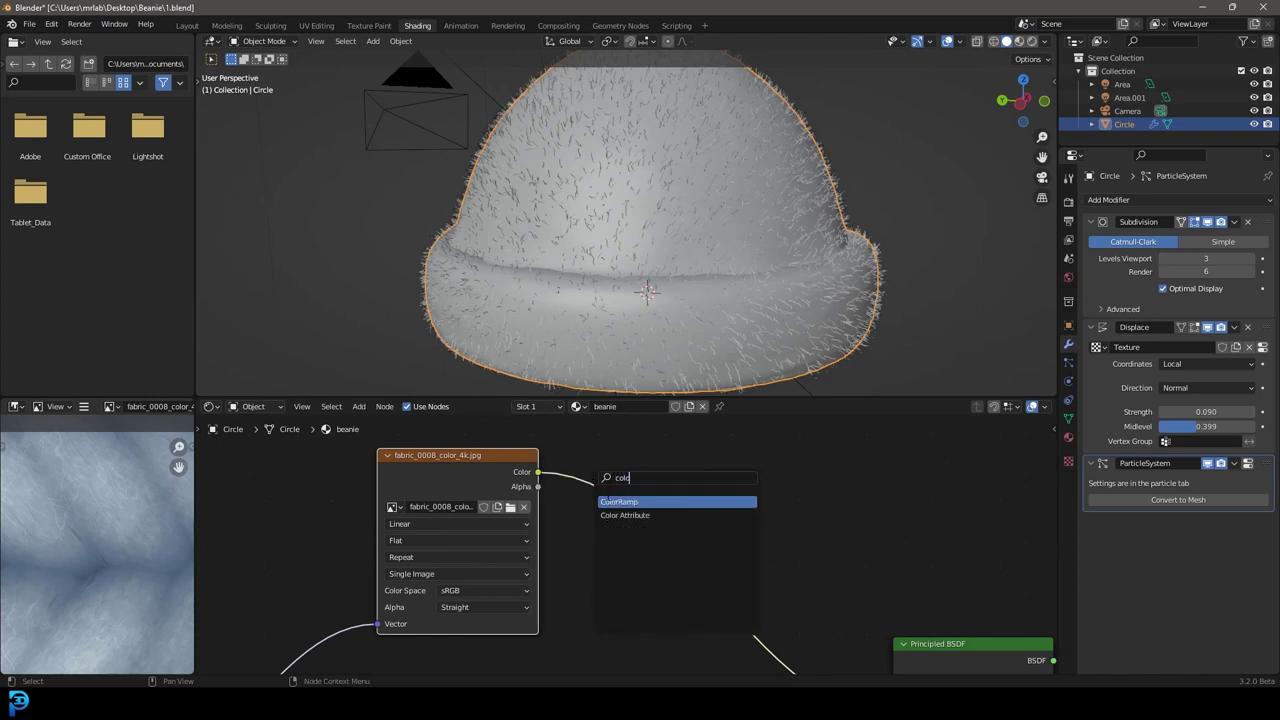
click(620, 501)
click(618, 494)
scroll(806, 551, down, 2)
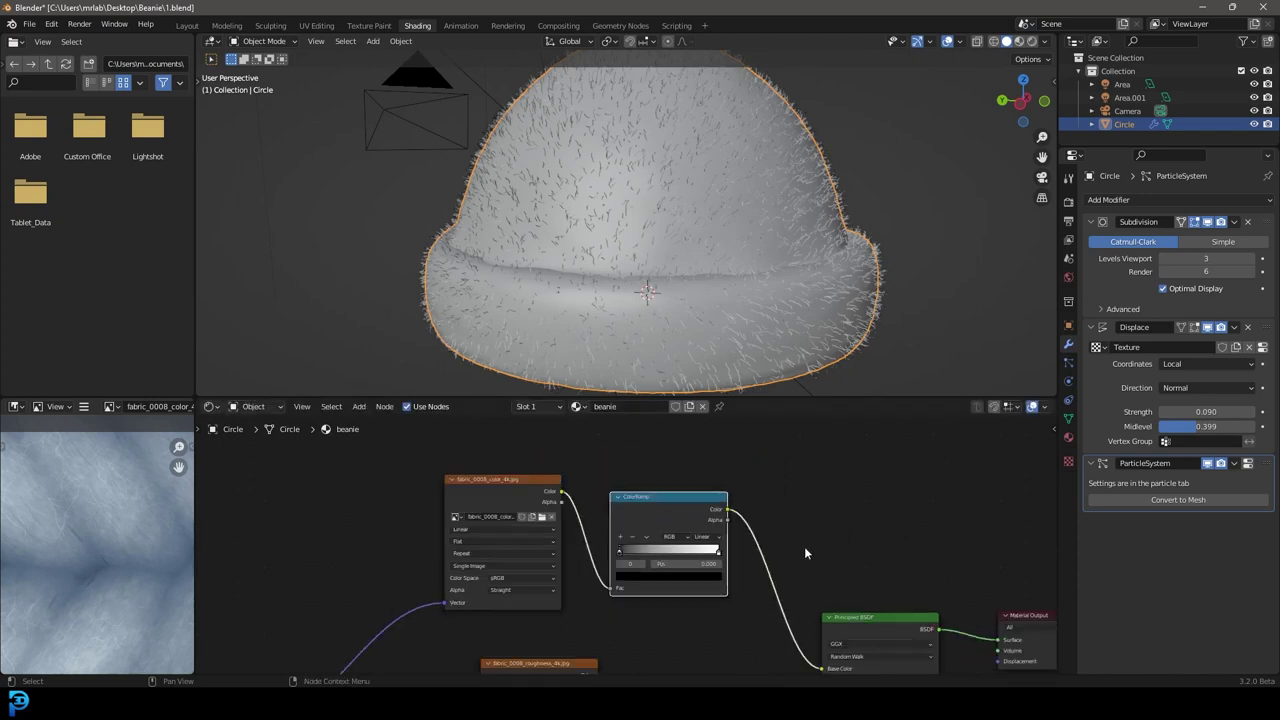
- In Rendered shading, move the ColorRamp's black stop to 0.050 and its white stop to 0.832
middle_drag(806, 551, 716, 474)
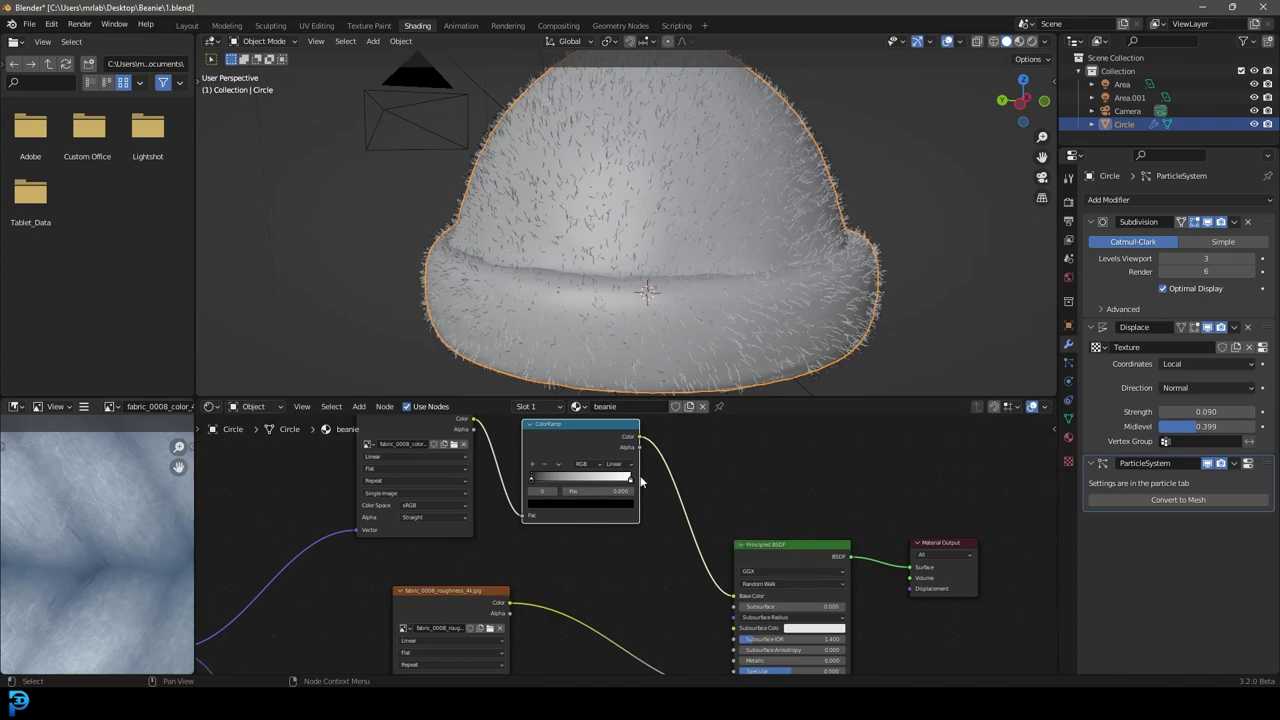
scroll(641, 481, up, 2)
key(z)
click(623, 152)
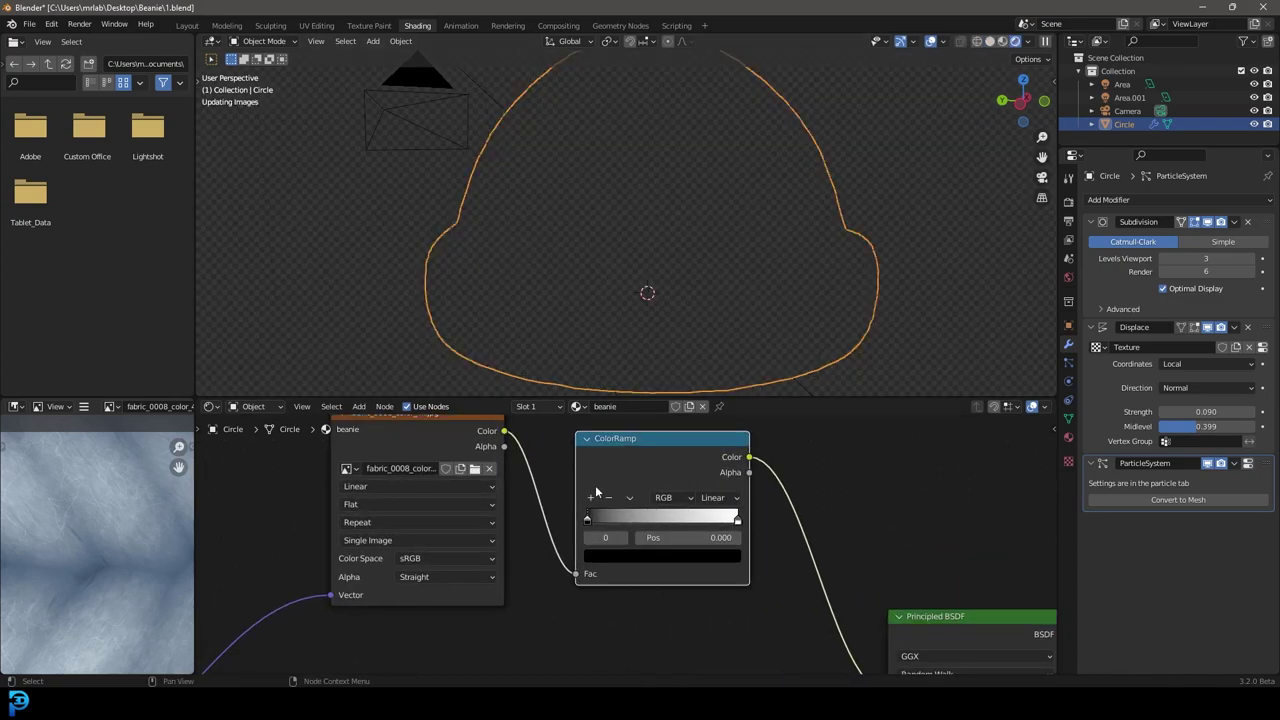
mouse_move(590, 519)
mouse_down()
mouse_move(614, 524)
mouse_move(602, 530)
mouse_up()
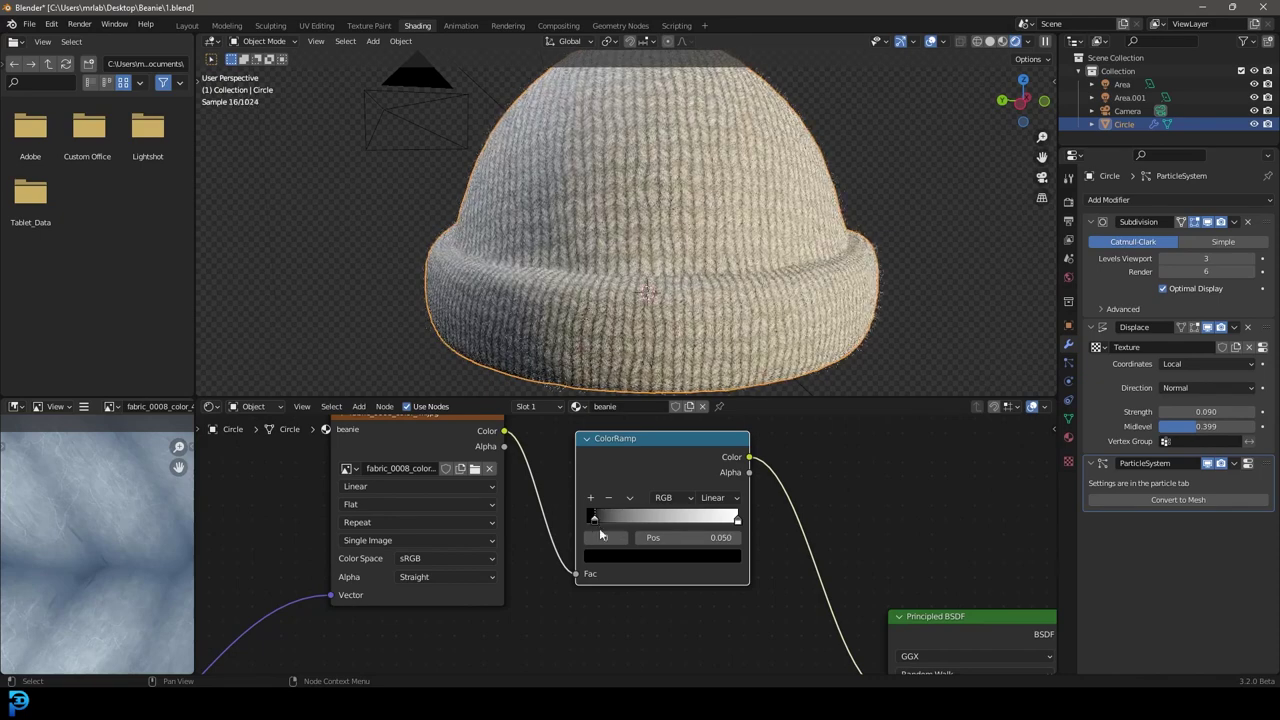
click(737, 521)
drag(737, 521, 712, 521)
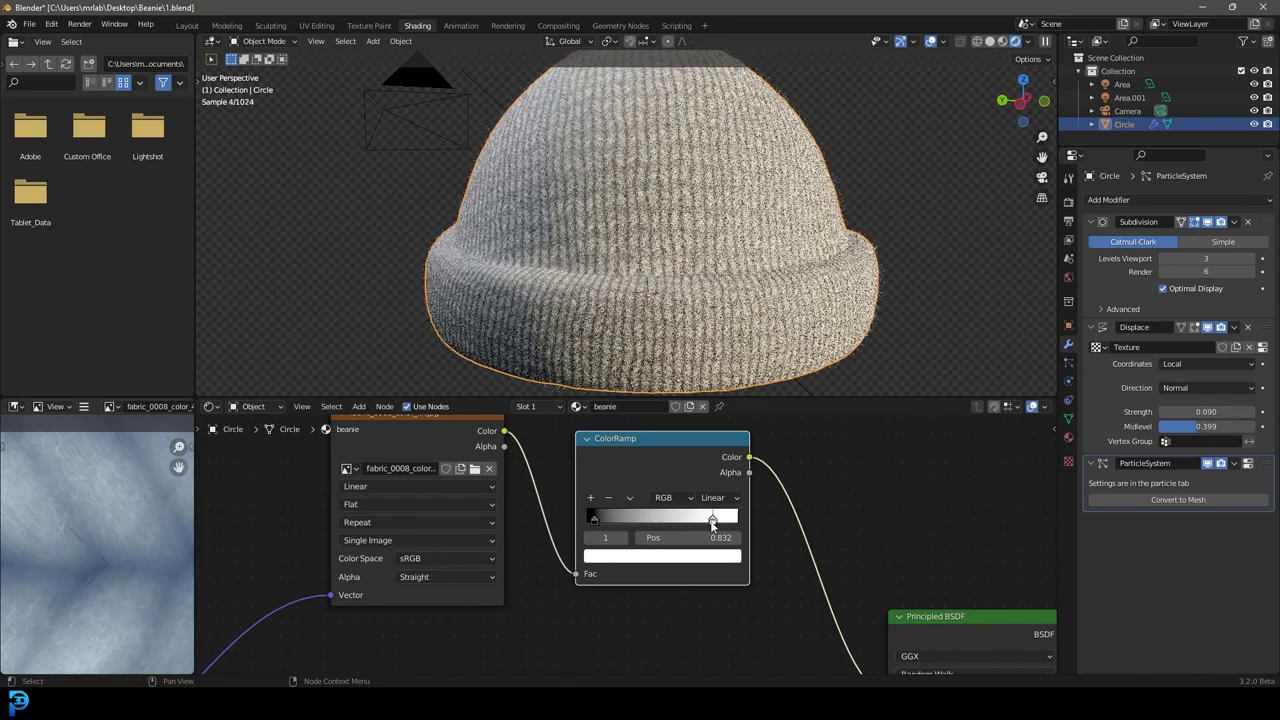
- Recolour the ColorRamp's white stop to blue-violet at position 0.586, and check the beanie through the camera before returning to Solid shading
click(698, 558)
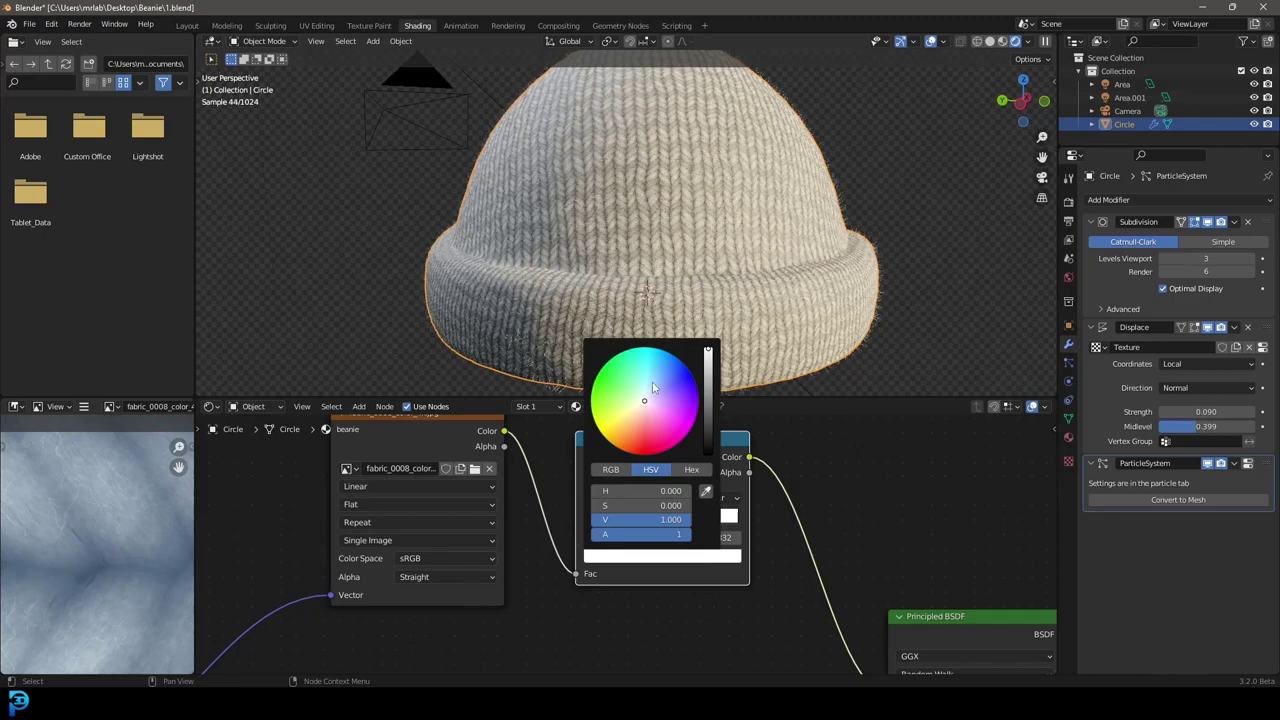
mouse_move(653, 387)
mouse_down()
mouse_move(672, 418)
mouse_move(666, 394)
mouse_move(708, 380)
mouse_move(708, 366)
mouse_up()
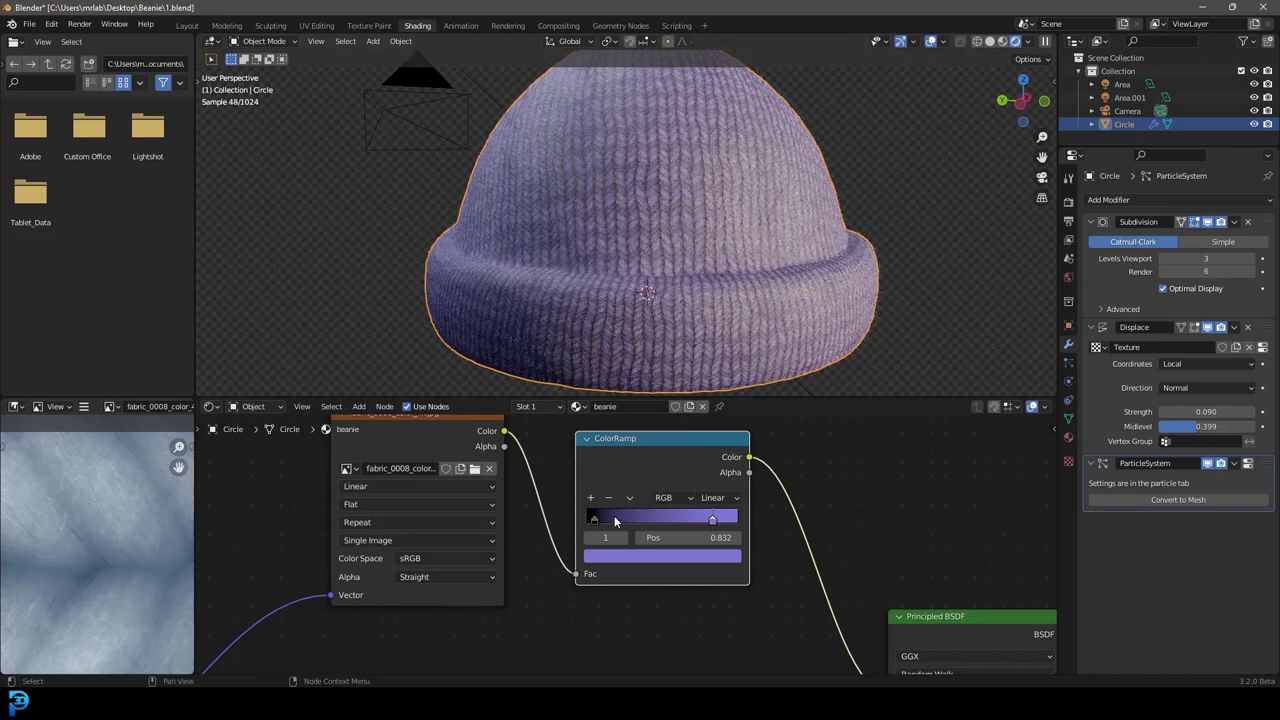
drag(615, 521, 578, 521)
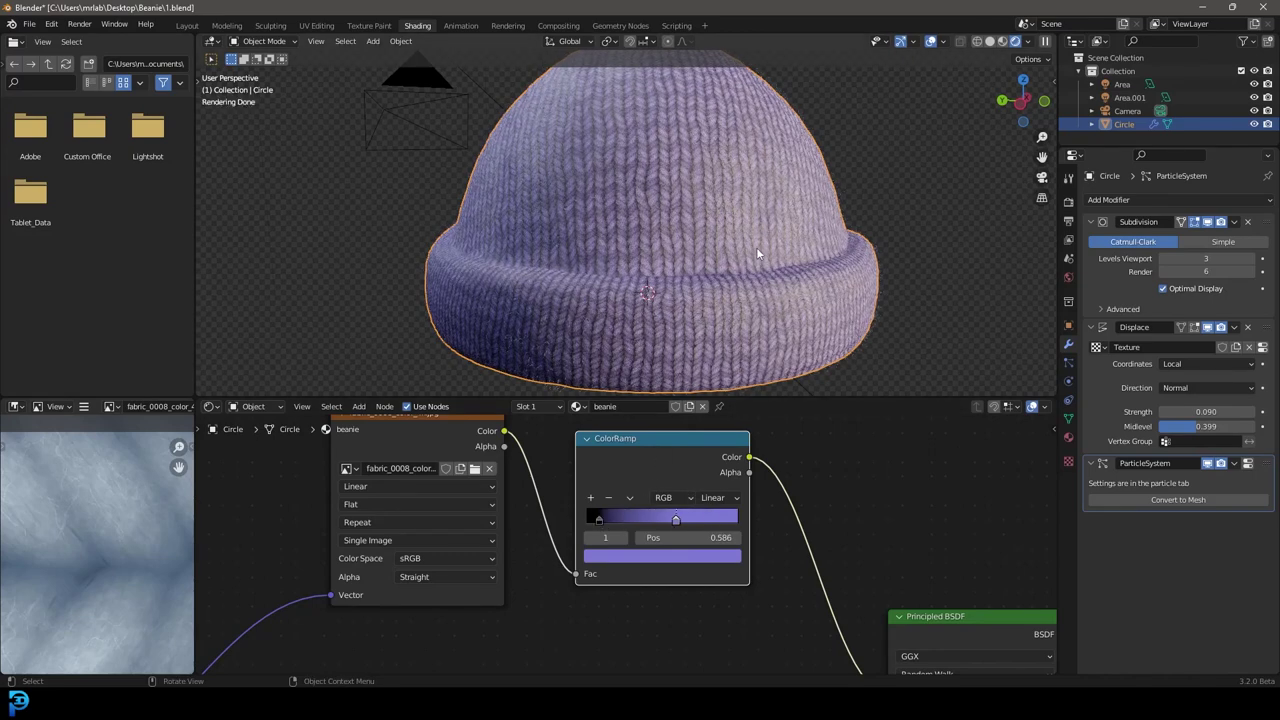
key(KP_0)
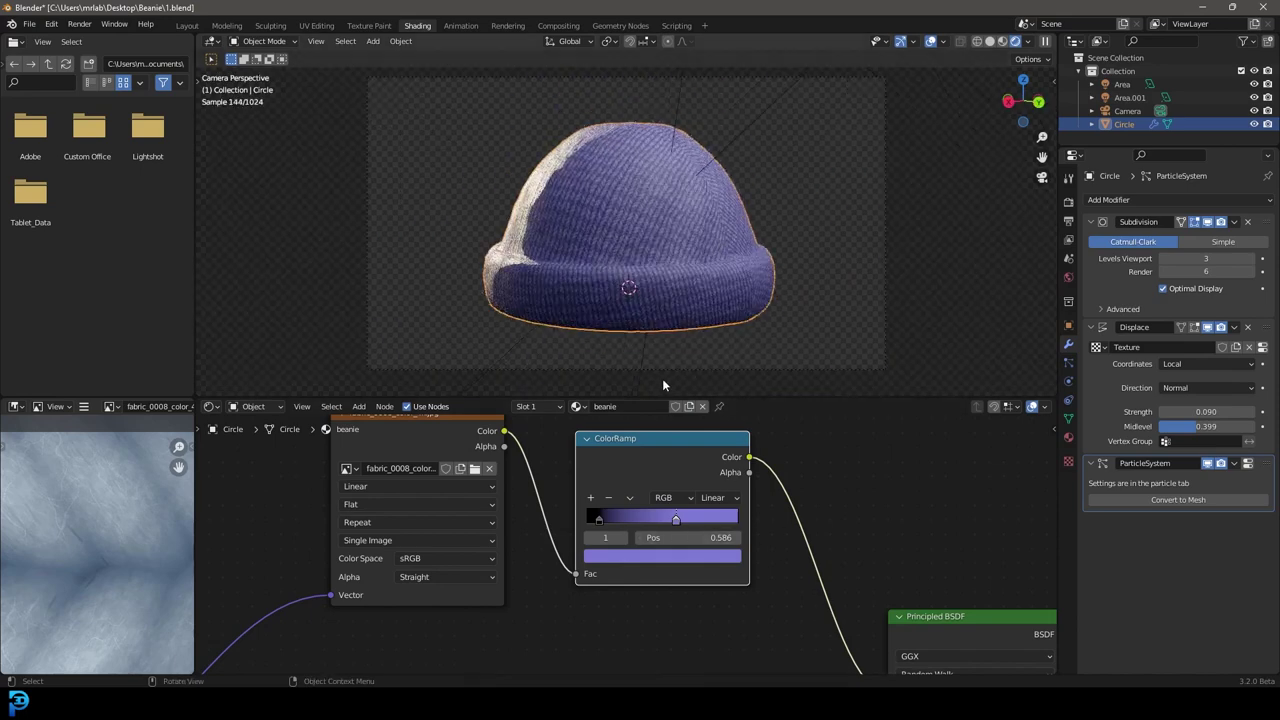
key(z)
click(744, 257)
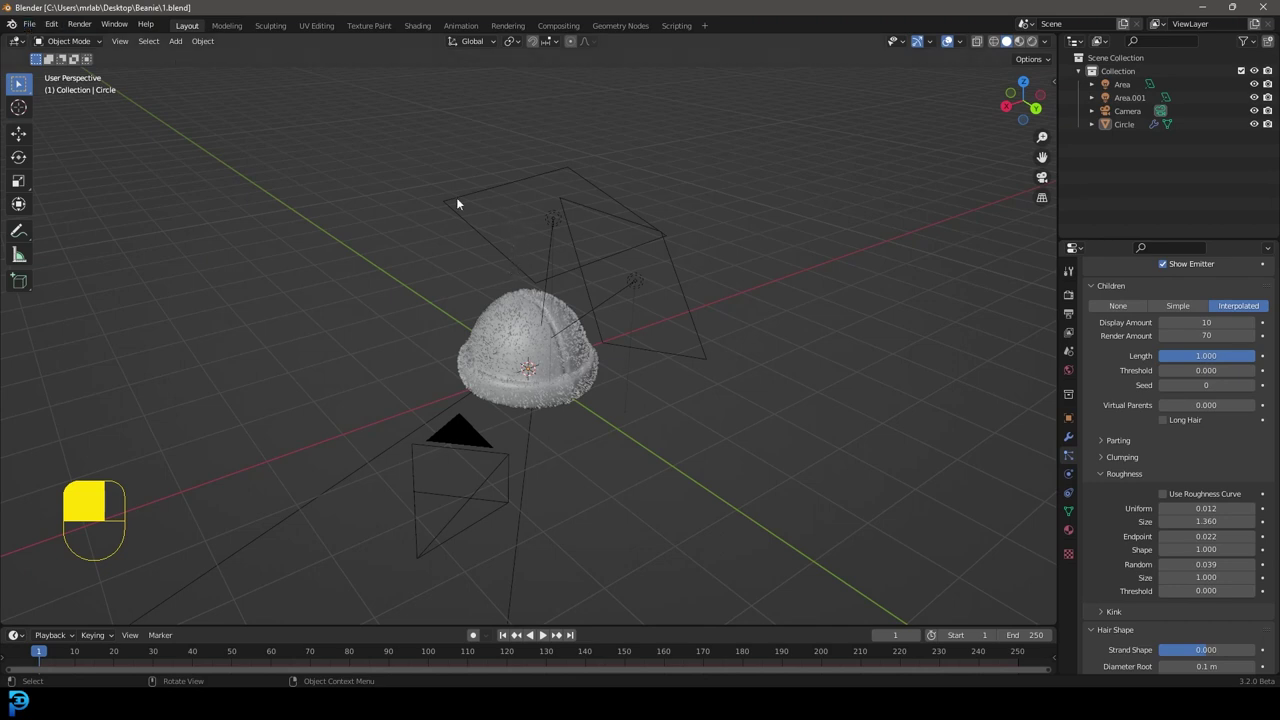
- Append the human head model and its eyes from another blend file into the beanie scene
middle_drag(456, 197, 400, 200)
click(33, 26)
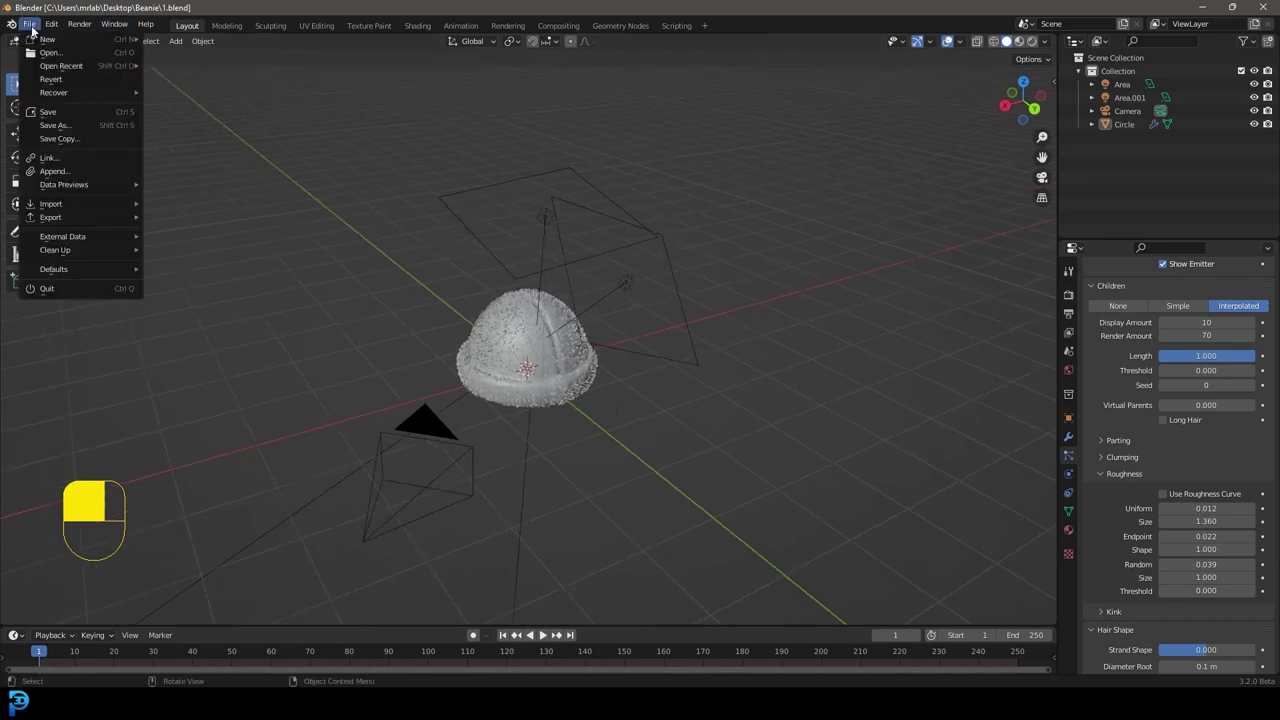
click(60, 172)
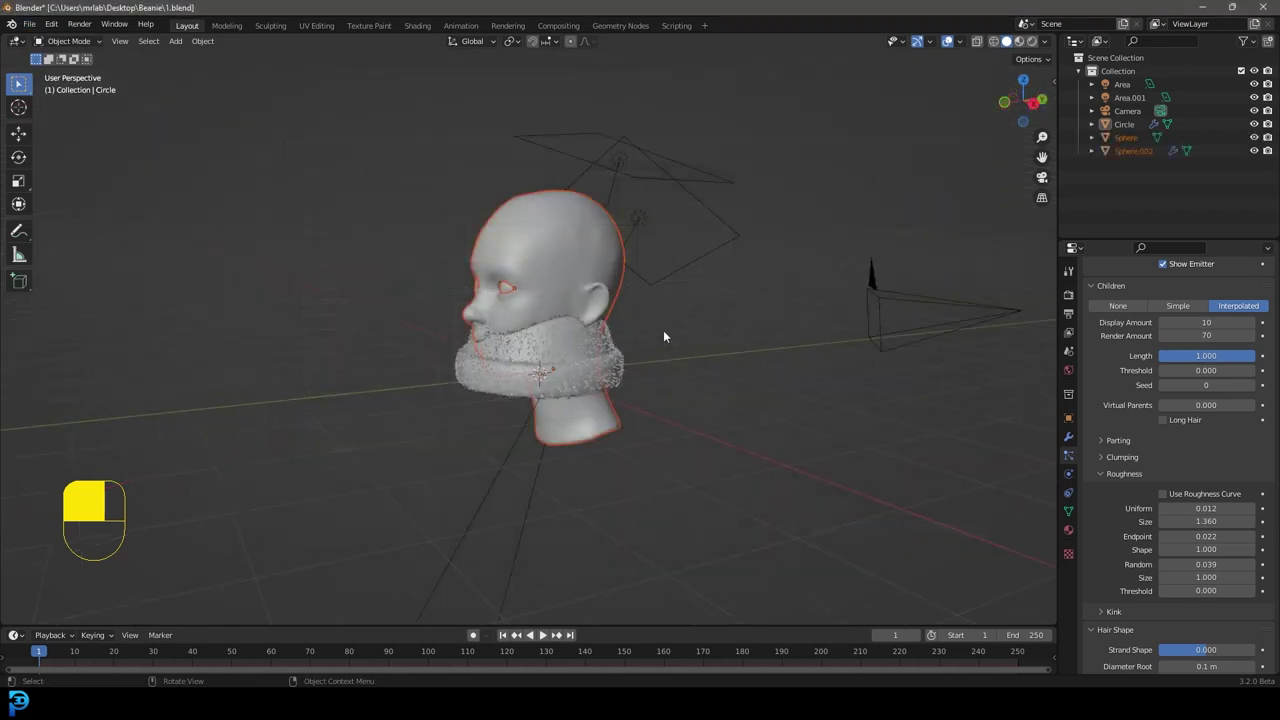
- In the right side view, move the beanie up about 1.75 m along Z onto the top of the head
key(KP_3)
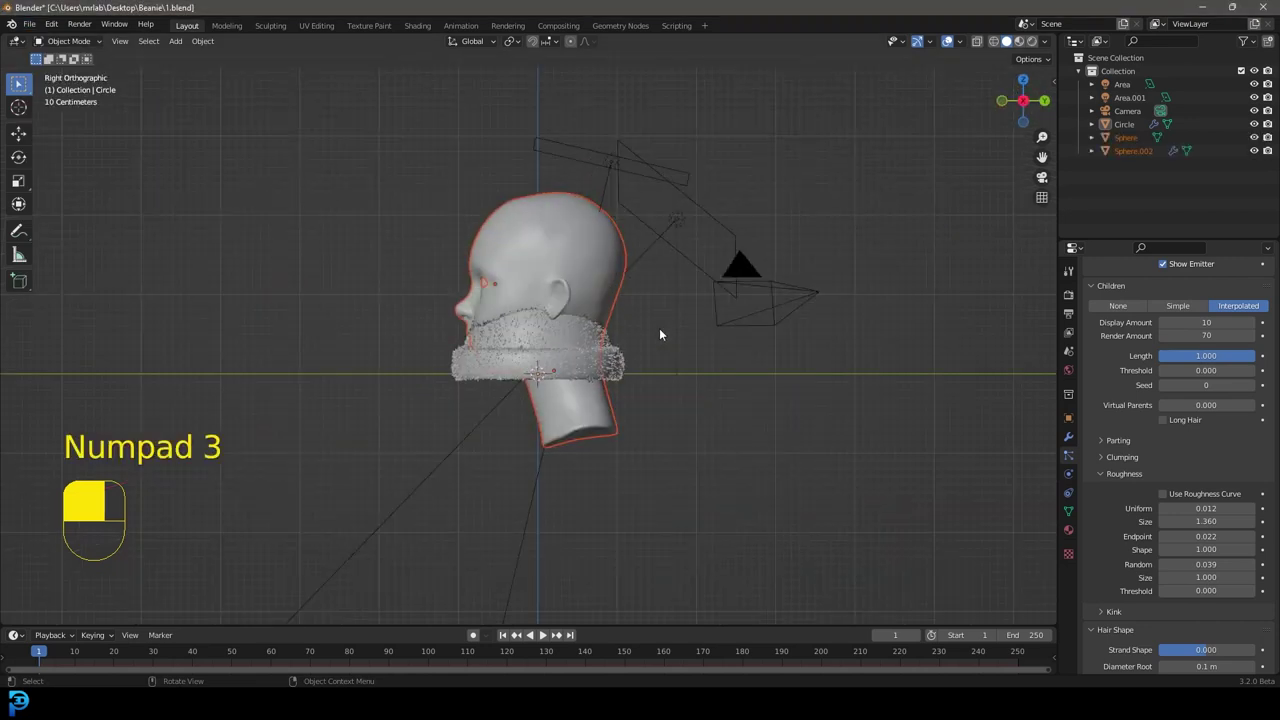
scroll(659, 328, up, 2)
scroll(640, 320, down, 1)
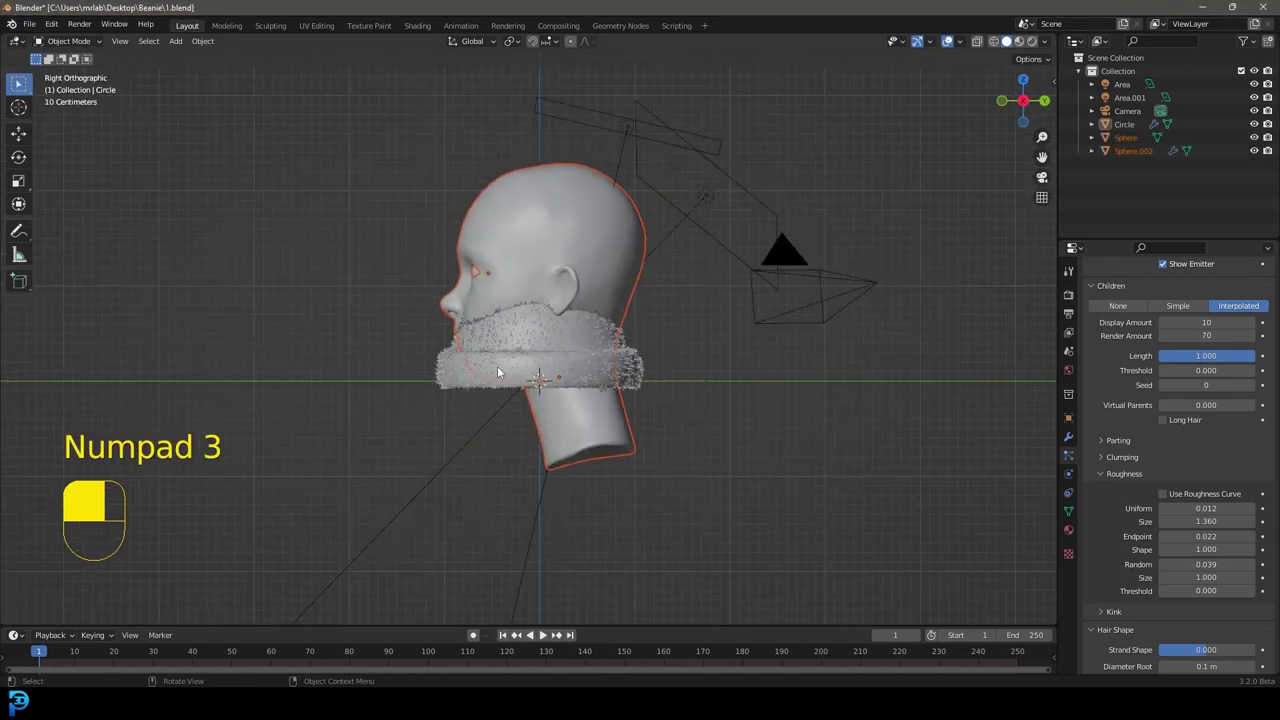
scroll(420, 383, up, 1)
click(427, 390)
shift+middle_drag(427, 390, 580, 441)
scroll(580, 441, up, 1)
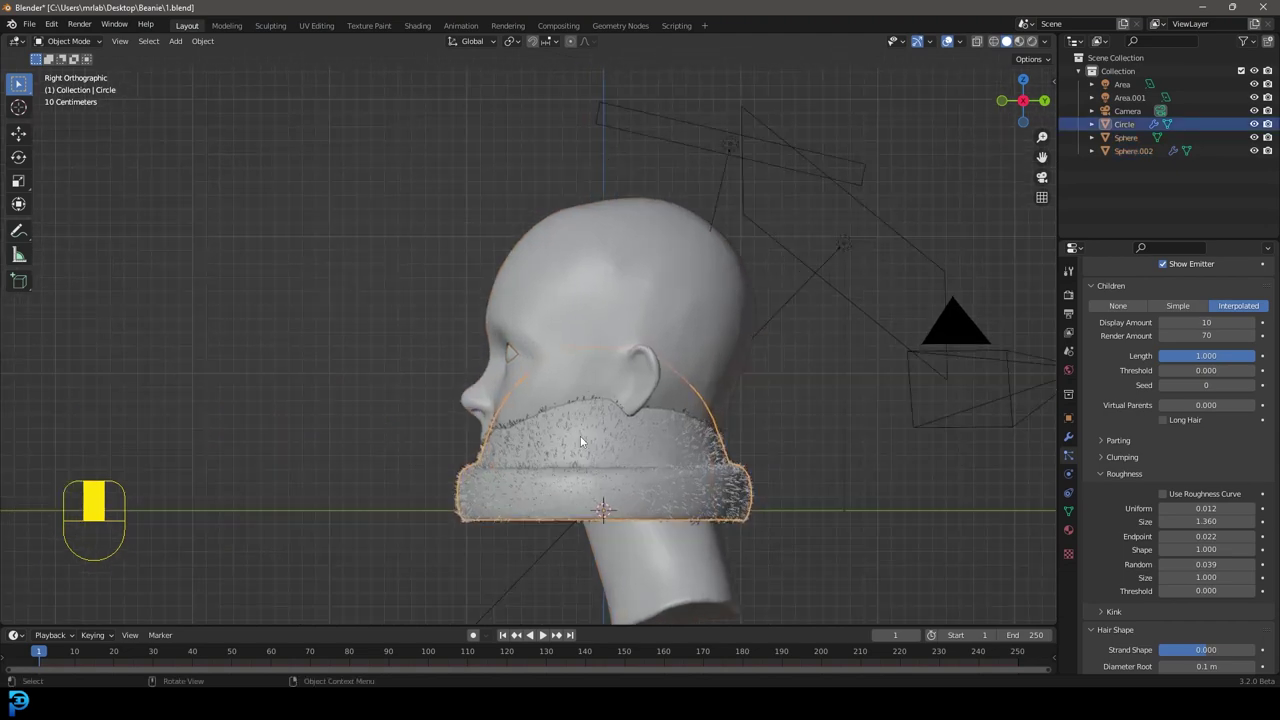
scroll(582, 438, down, 1)
key(g)
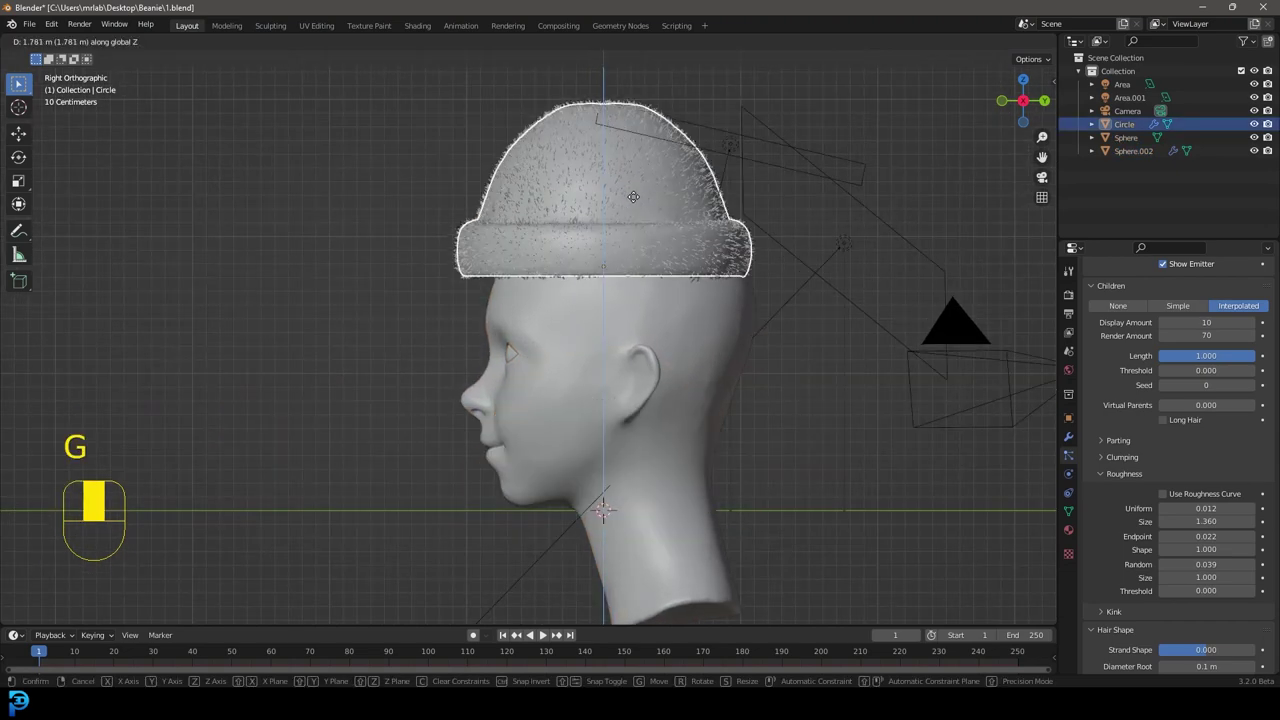
click(634, 198)
scroll(692, 326, down, 1)
key(s)
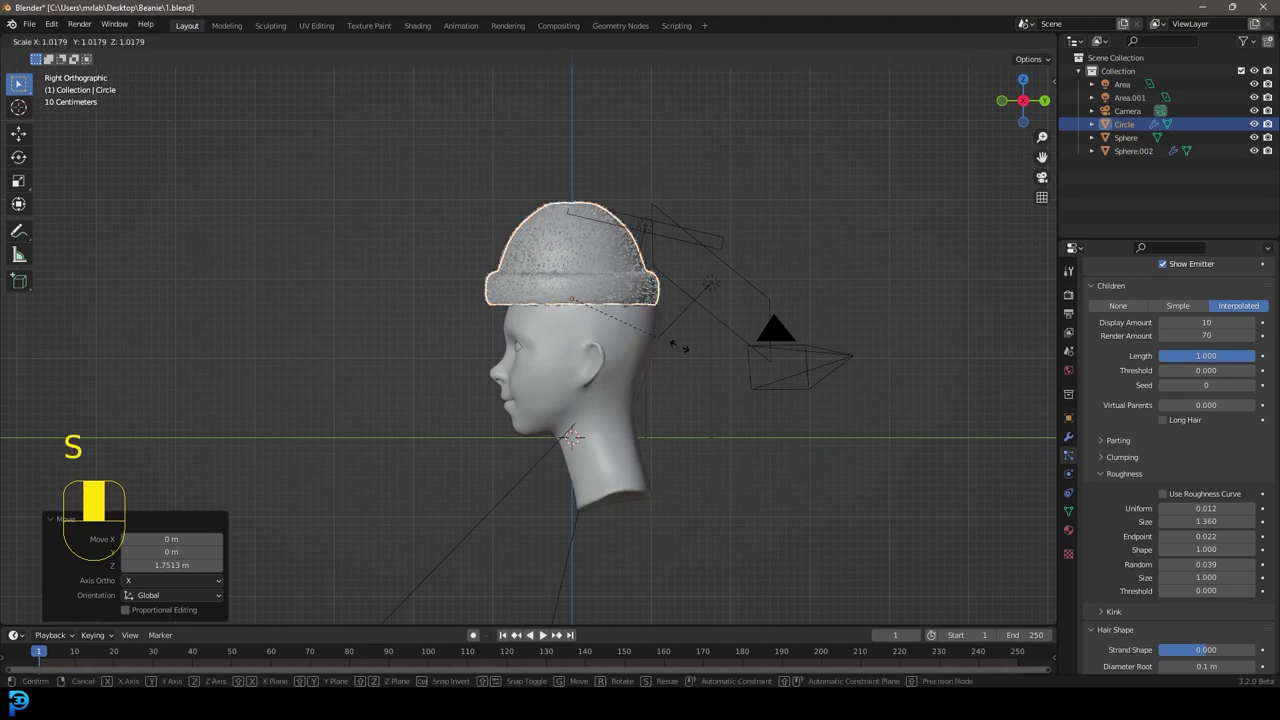
right_click(745, 314)
scroll(652, 284, up, 2)
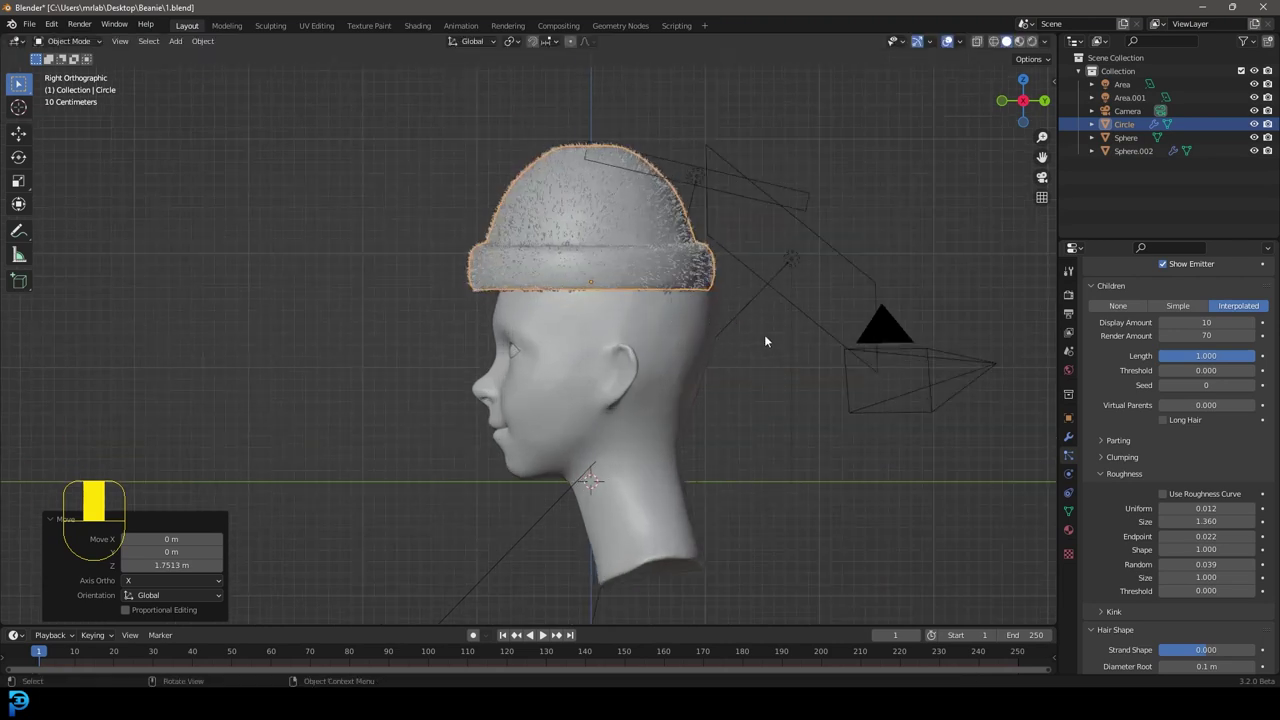
key(s)
right_click(1098, 430)
scroll(751, 308, up, 1)
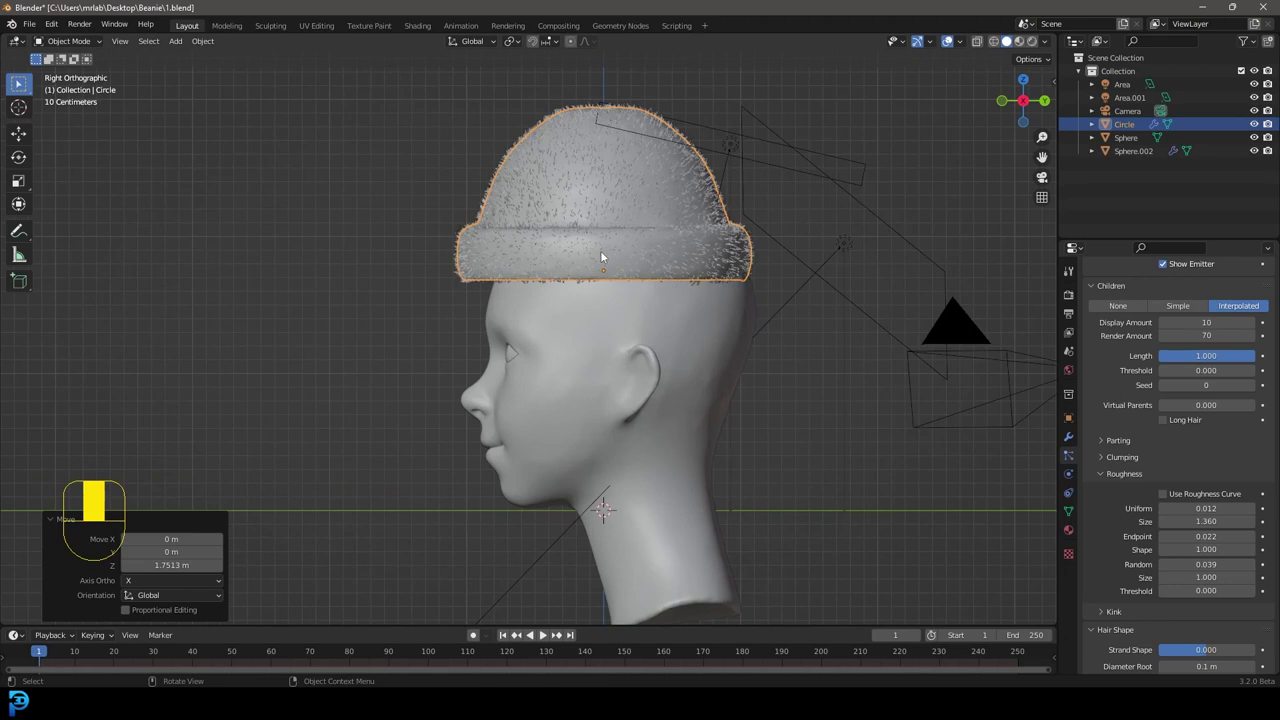
- Shift the beanie about 0.21 m along Y toward the back of the head and about 0.30 m down
scroll(763, 248, up, 3)
key(g)
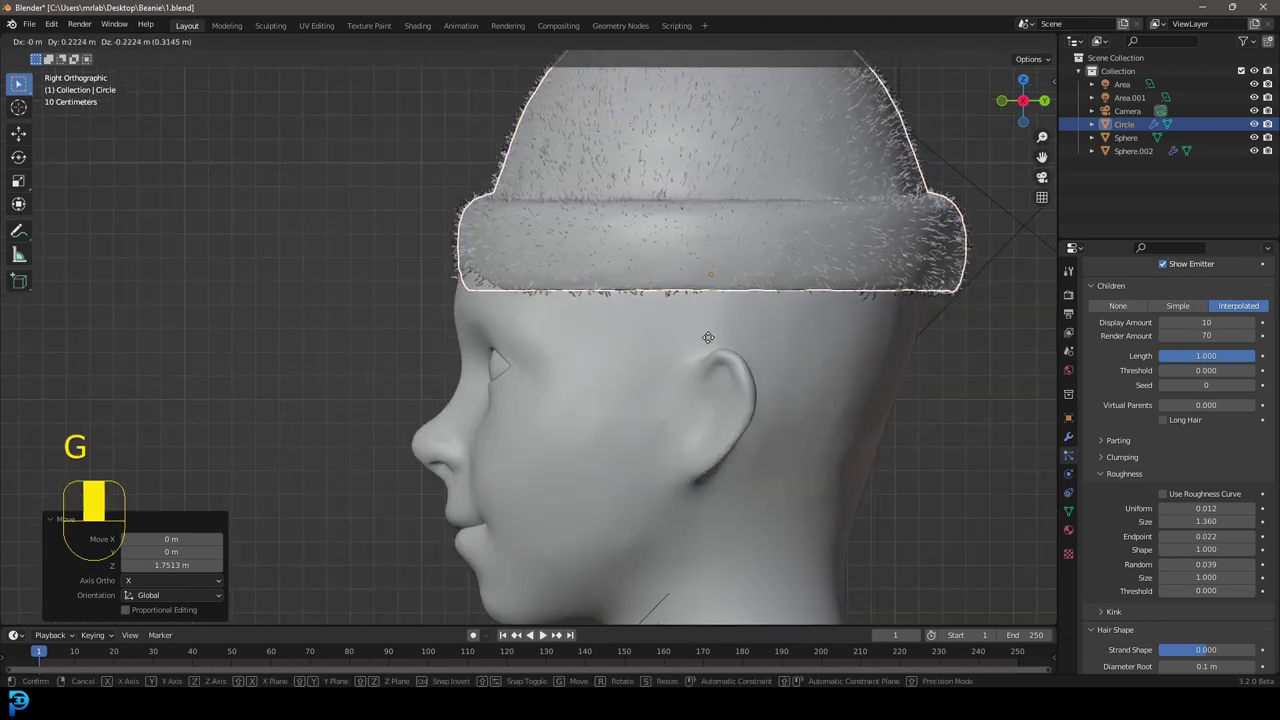
click(704, 352)
scroll(746, 364, down, 1)
scroll(747, 364, down, 1)
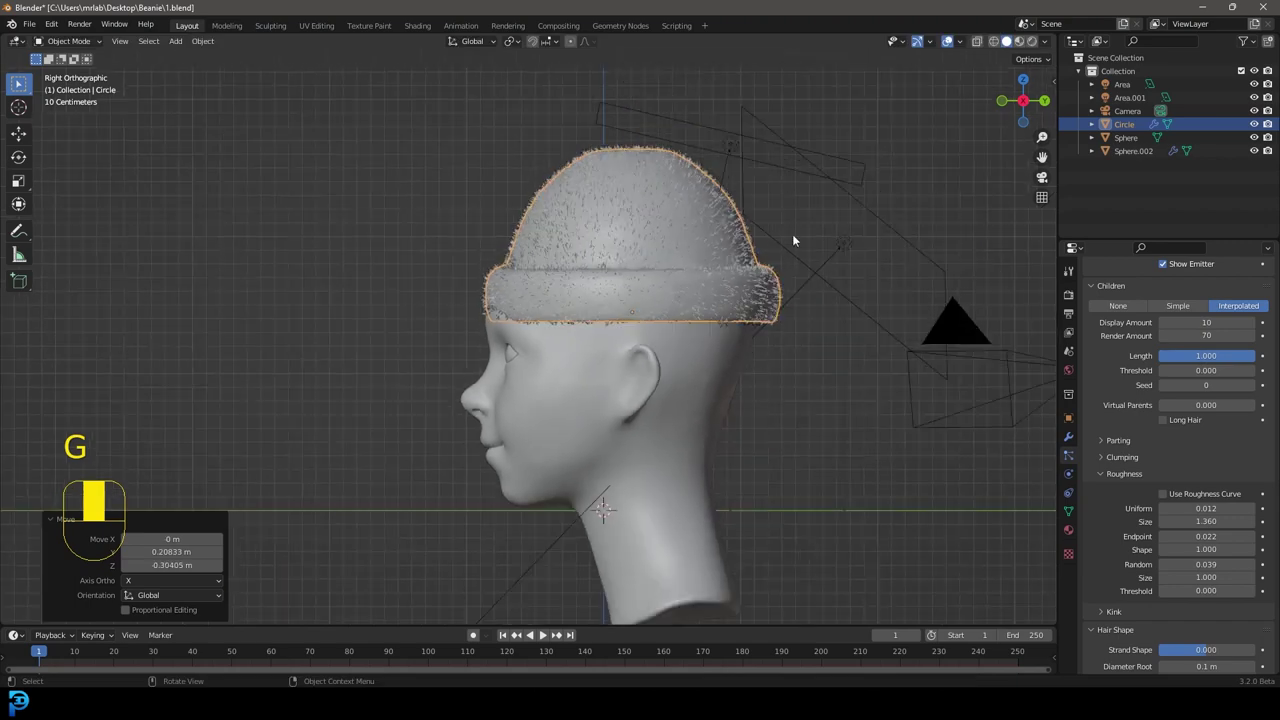
- Tilt the beanie backward by about 15.1°, and move it about 0.11 m toward the face and 0.13 m down
key(r)
click(824, 292)
middle_drag(545, 218, 534, 138)
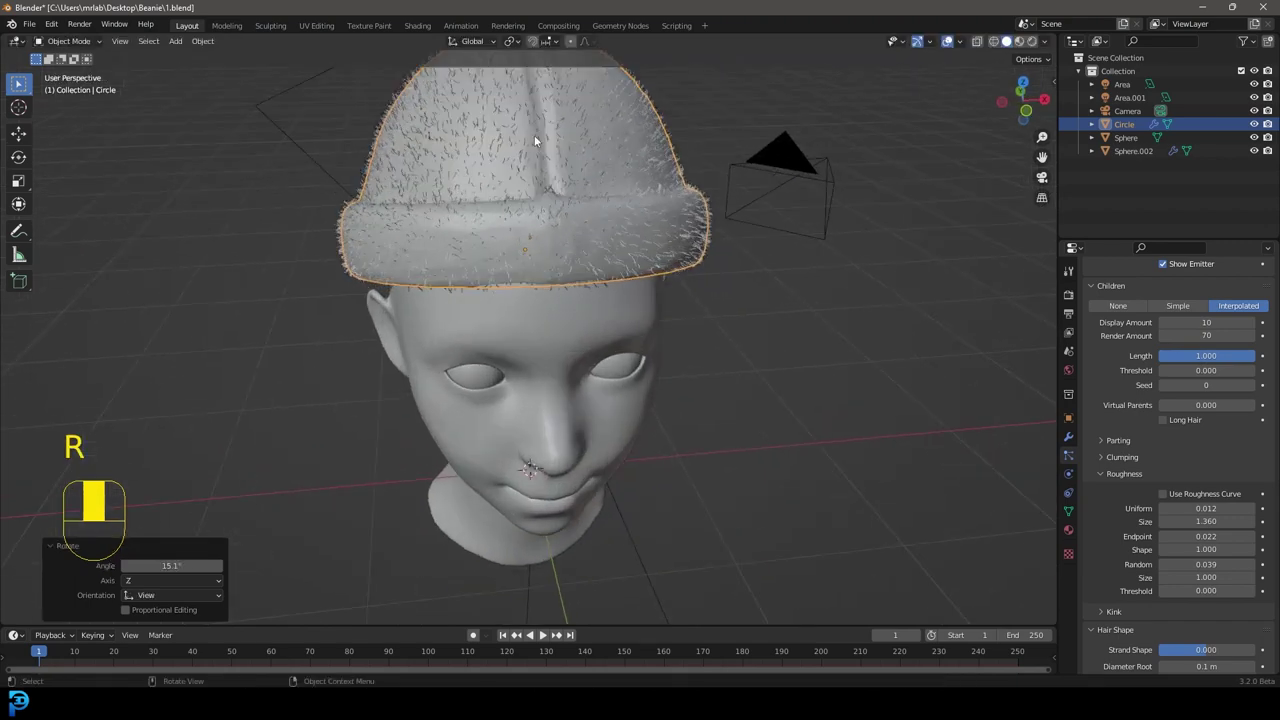
key(KP_3)
key(g)
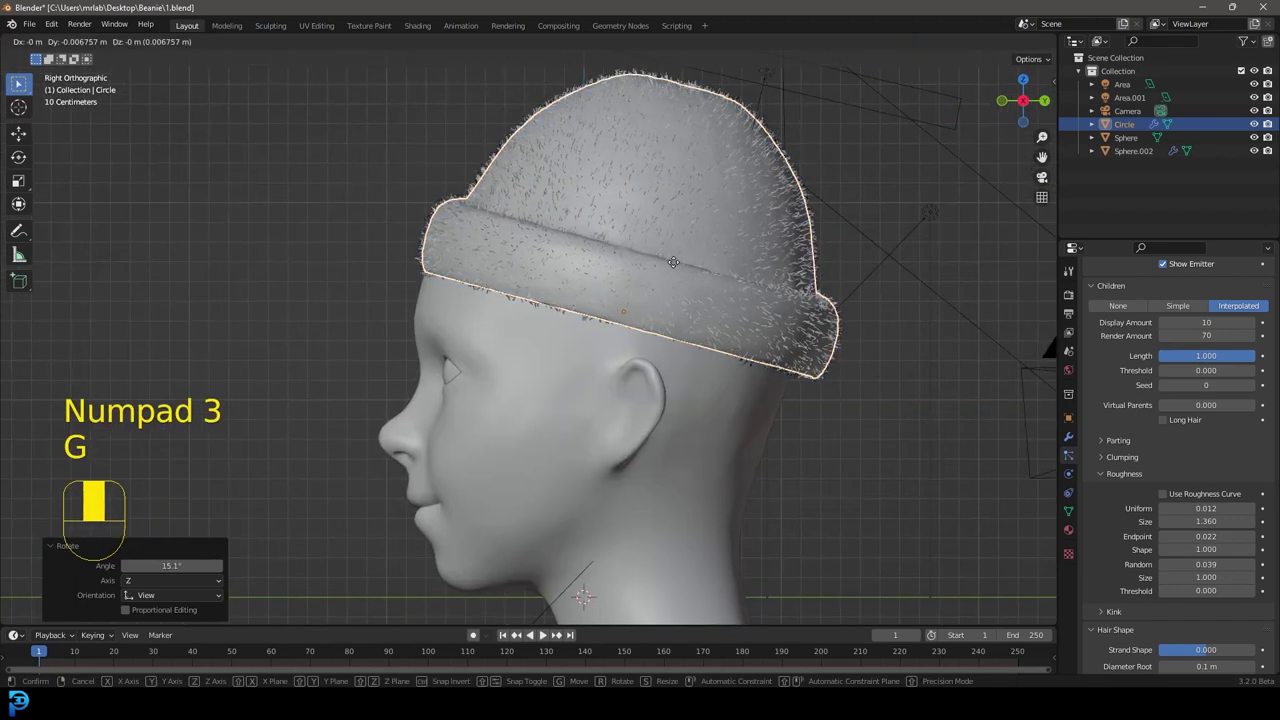
click(744, 310)
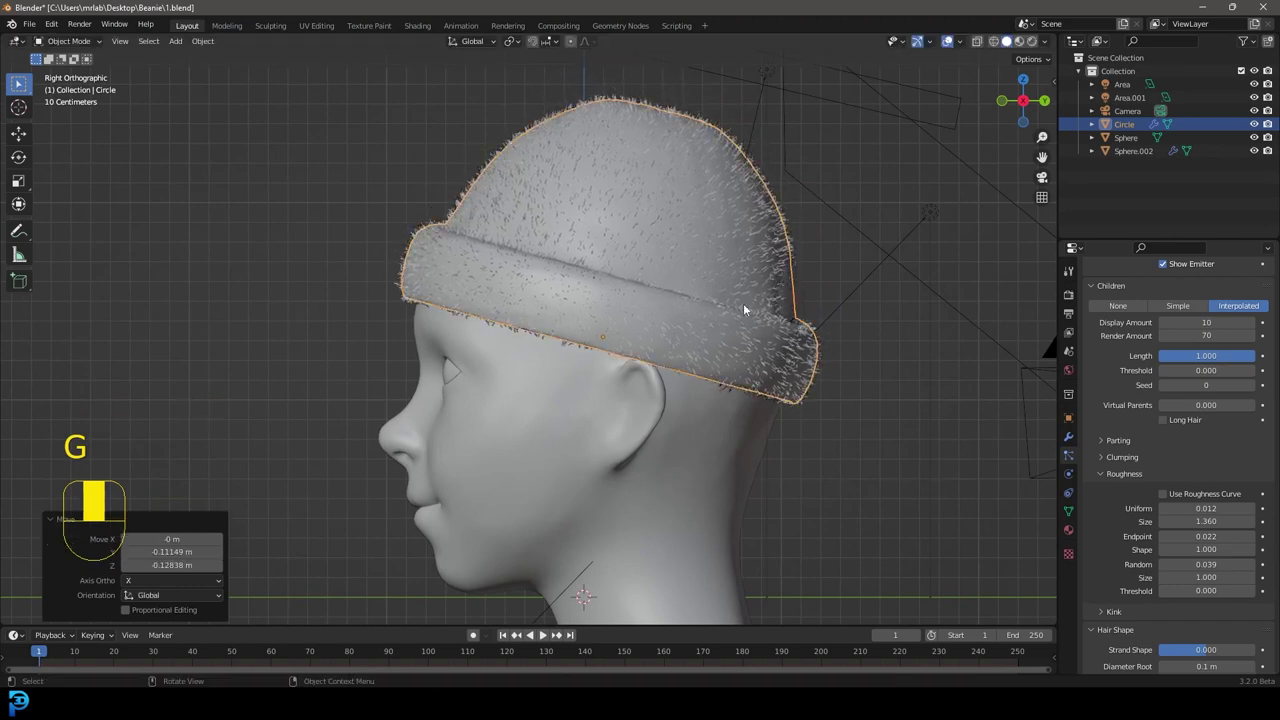
middle_drag(793, 285, 726, 257)
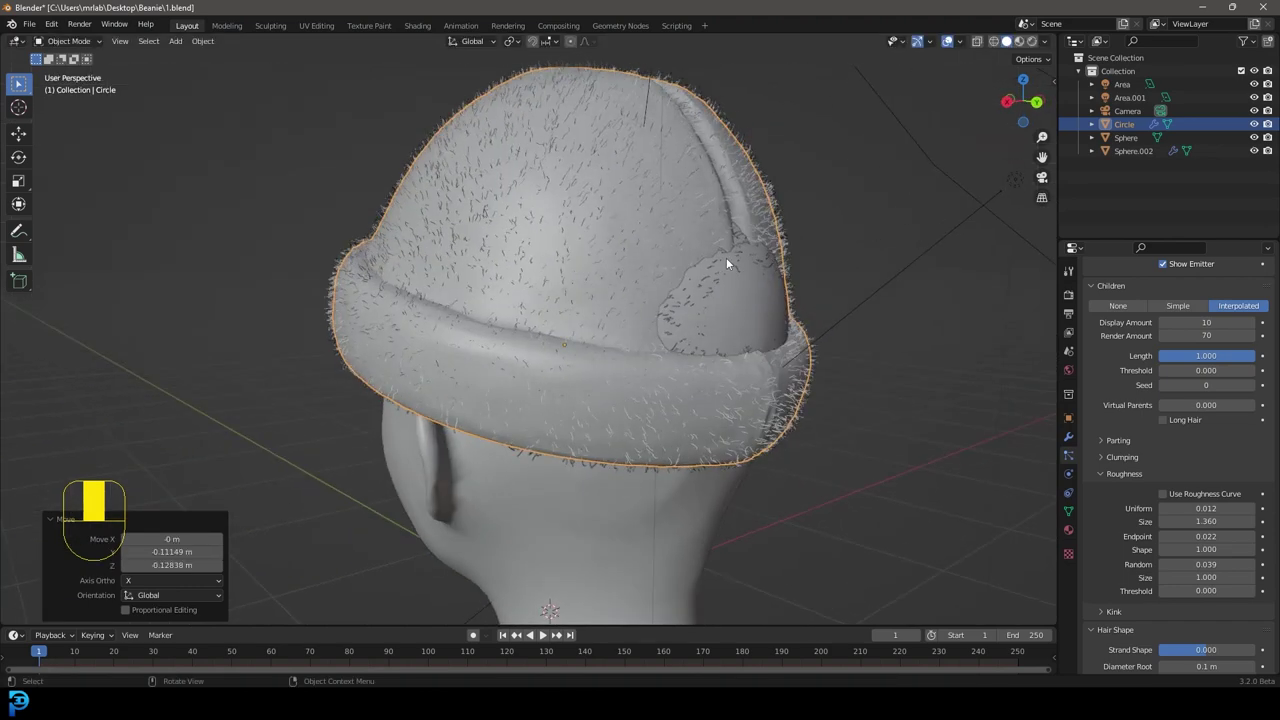
- Enter Edit Mode on the beanie in the right side view, and set its Subdivision modifier's viewport level to 2
key(KP_3)
key(Tab)
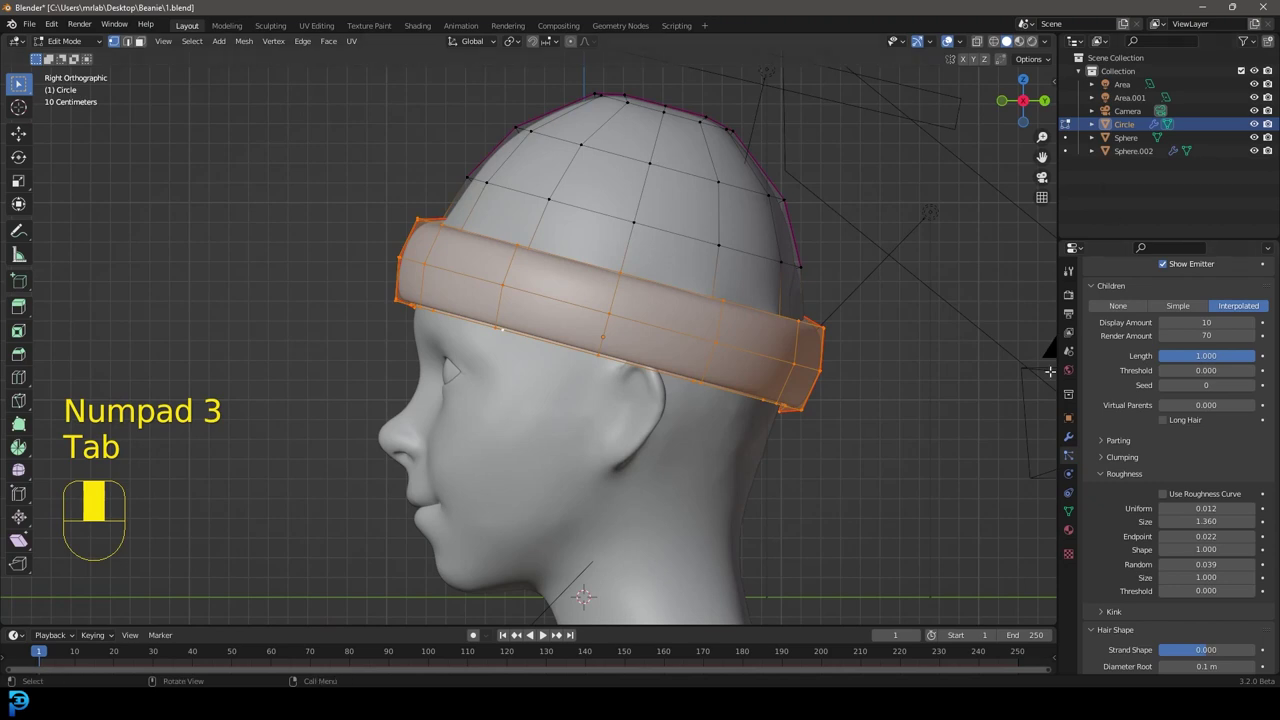
click(1068, 437)
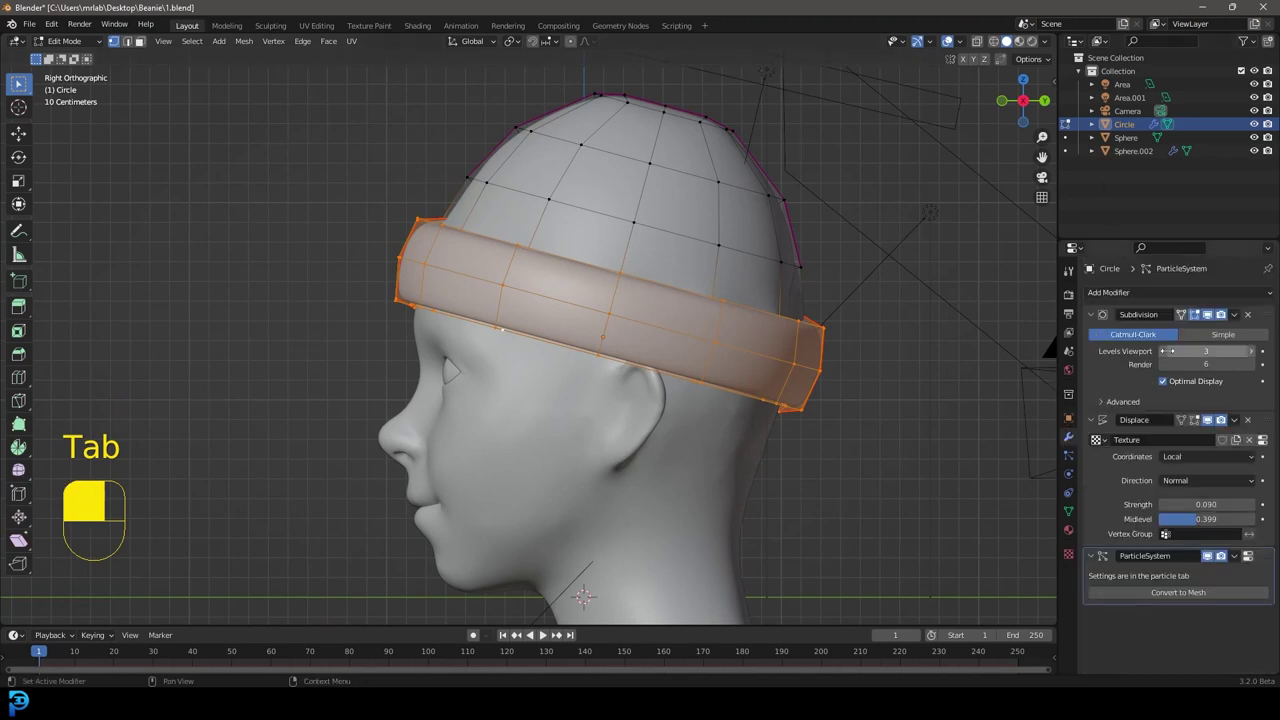
click(1164, 351)
- Show the scene in Wireframe shading, and enable proportional editing for the beanie mesh
key(z)
click(322, 240)
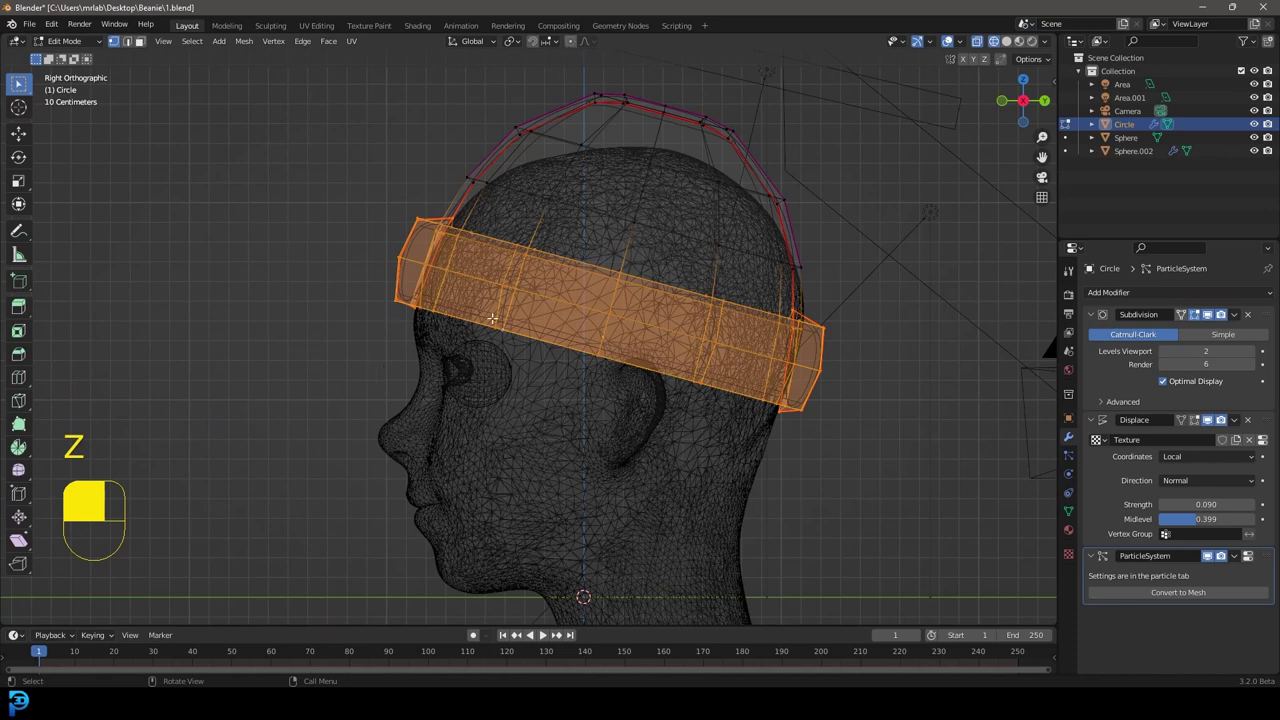
click(570, 43)
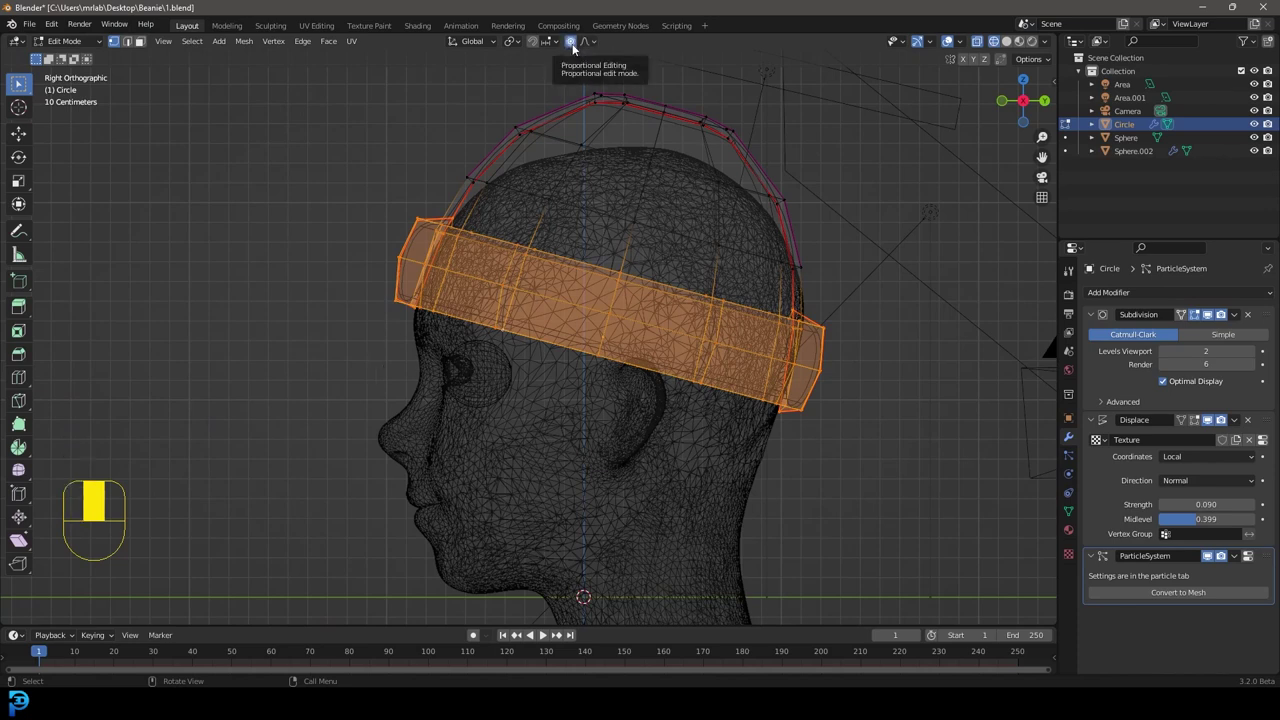
- Enable X-axis mirroring for the beanie mesh, and try moving the vertices at one side of the brim in the front view
middle_drag(393, 398, 662, 193)
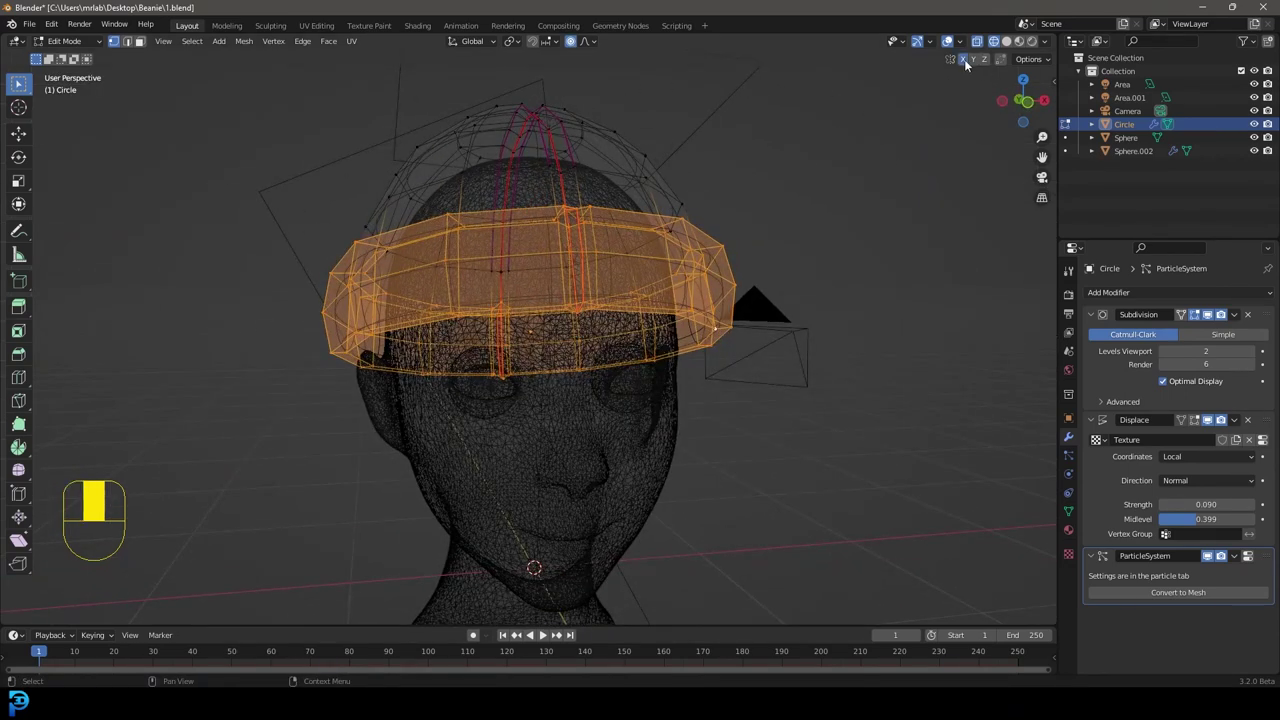
key(KP_1)
drag(744, 416, 712, 293)
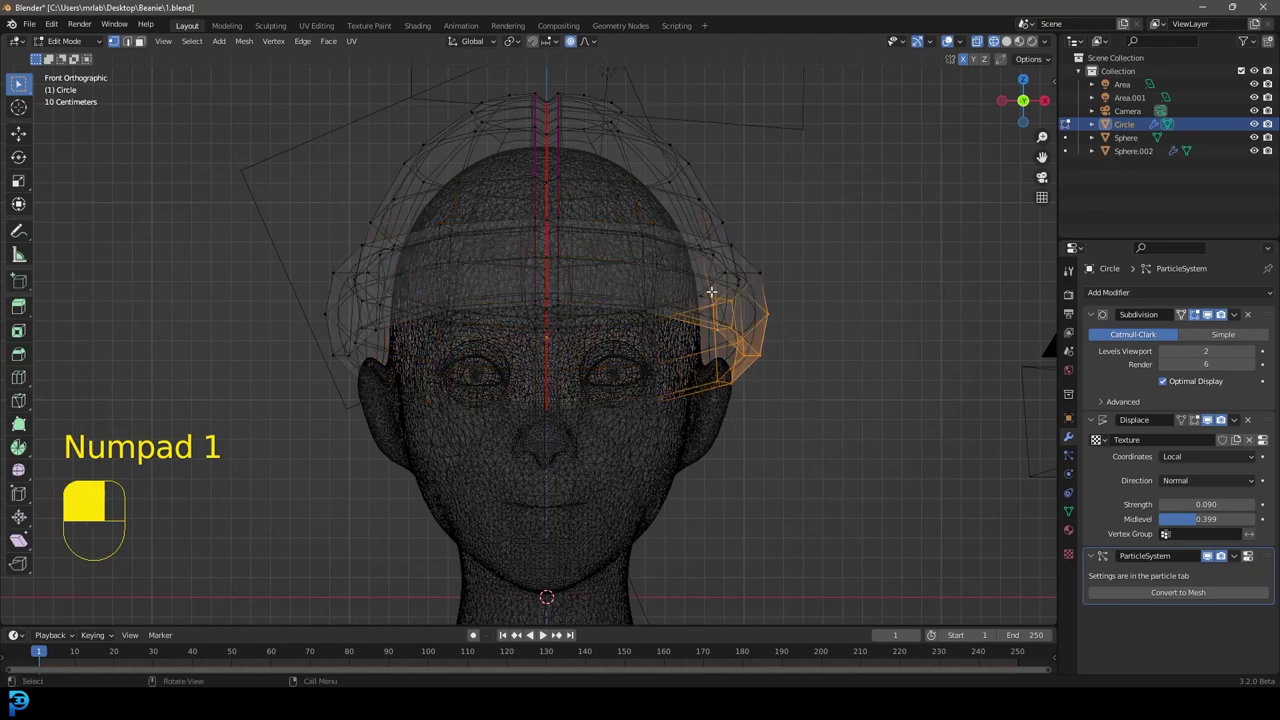
key(g)
click(865, 328)
- In the right side view, move the back of the brim about 0.11 m backward and 0.21 m down with proportional falloff
key(KP_3)
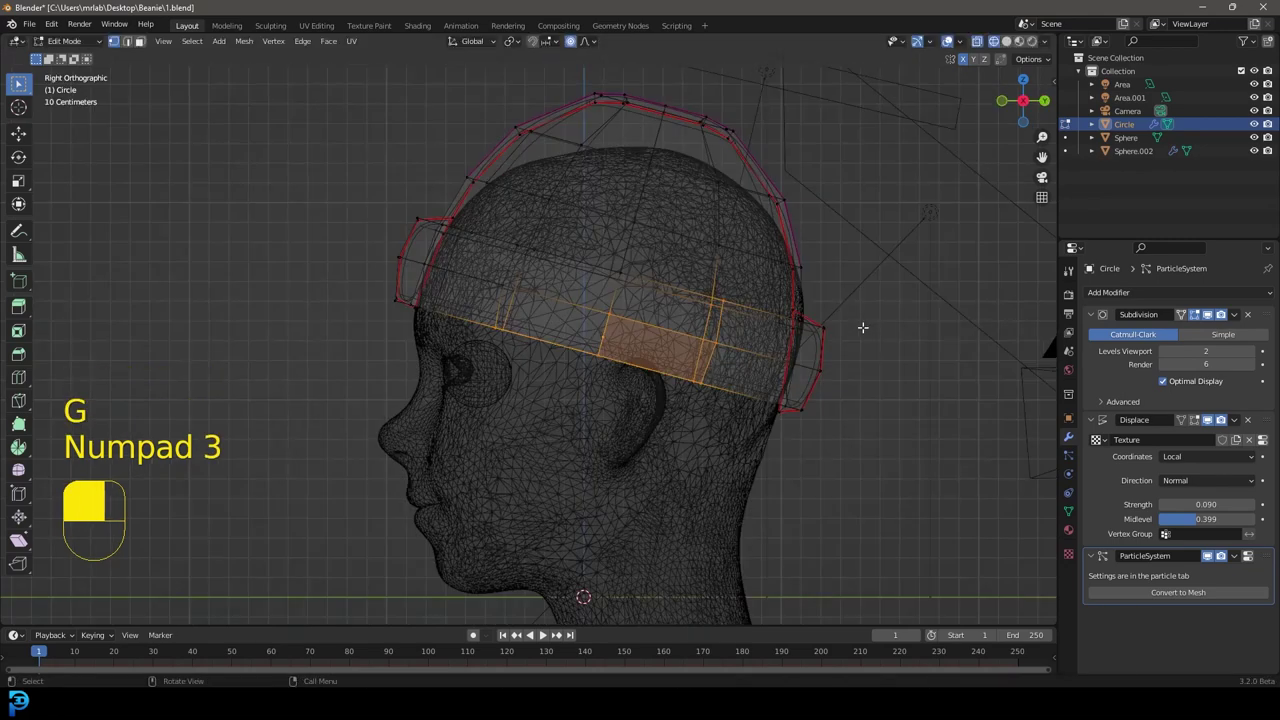
drag(874, 484, 770, 272)
key(g)
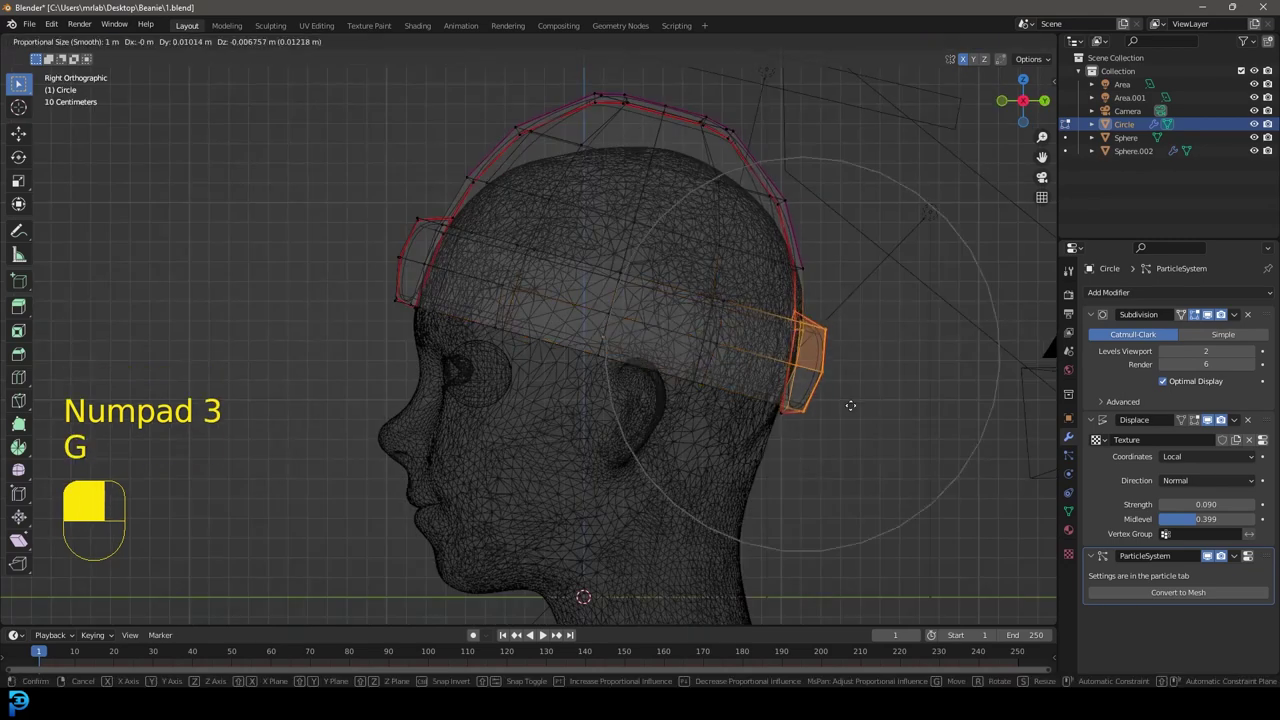
scroll(870, 440, down, 4)
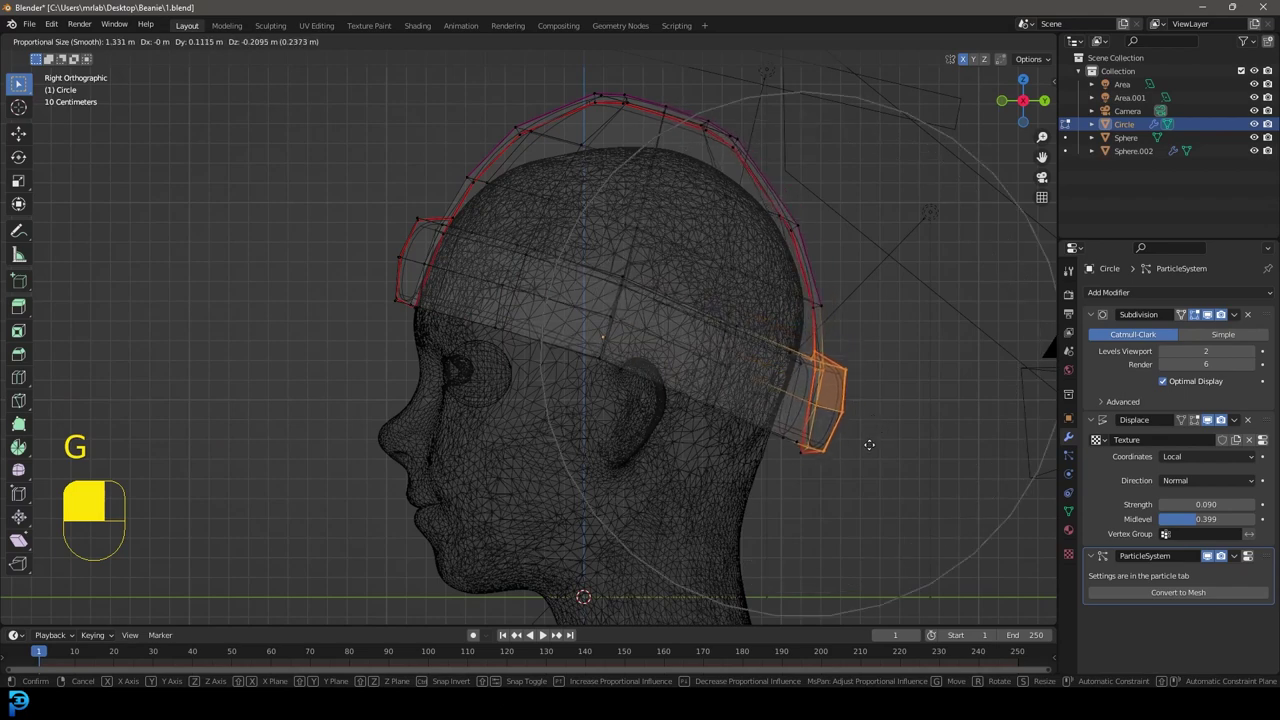
- Pull the lower back vertices of the crown outward, using a smaller proportional size of about 1.21 m
drag(863, 306, 764, 204)
key(g)
scroll(826, 233, up, 2)
click(831, 234)
- Move the front of the brim and lower crown about 0.118 m forward and 0.02 m down
drag(480, 357, 358, 166)
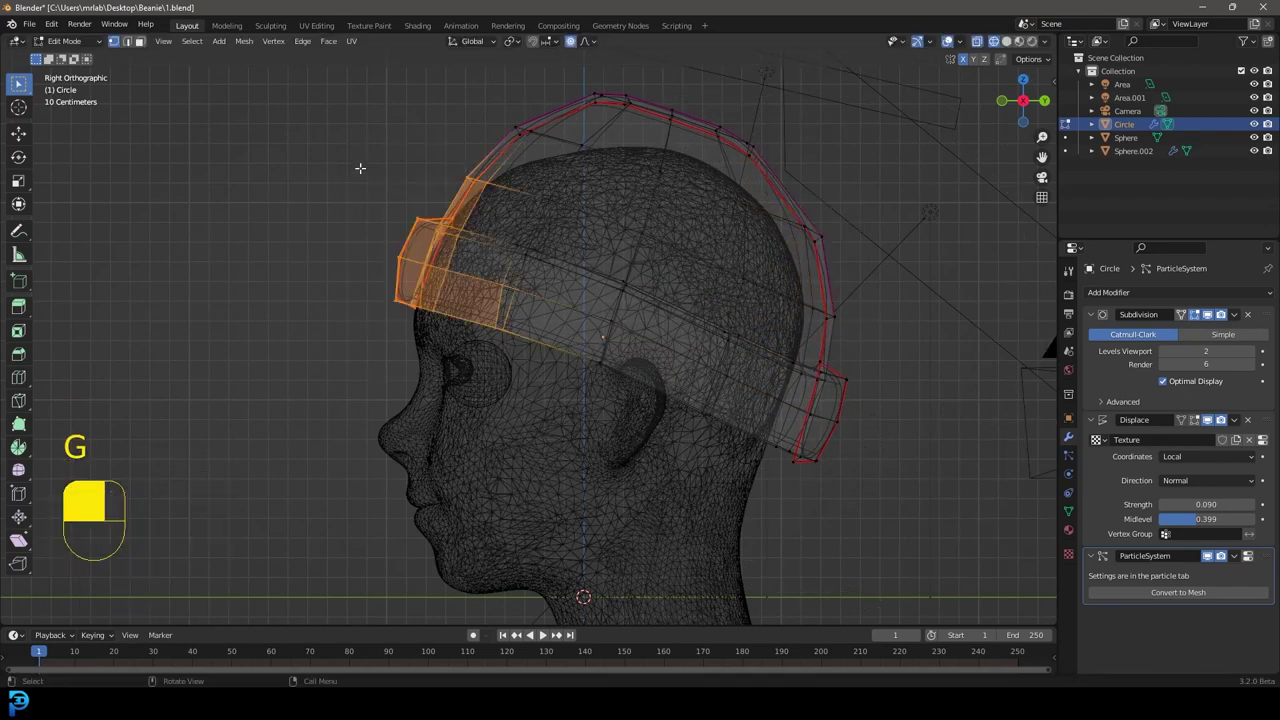
key(g)
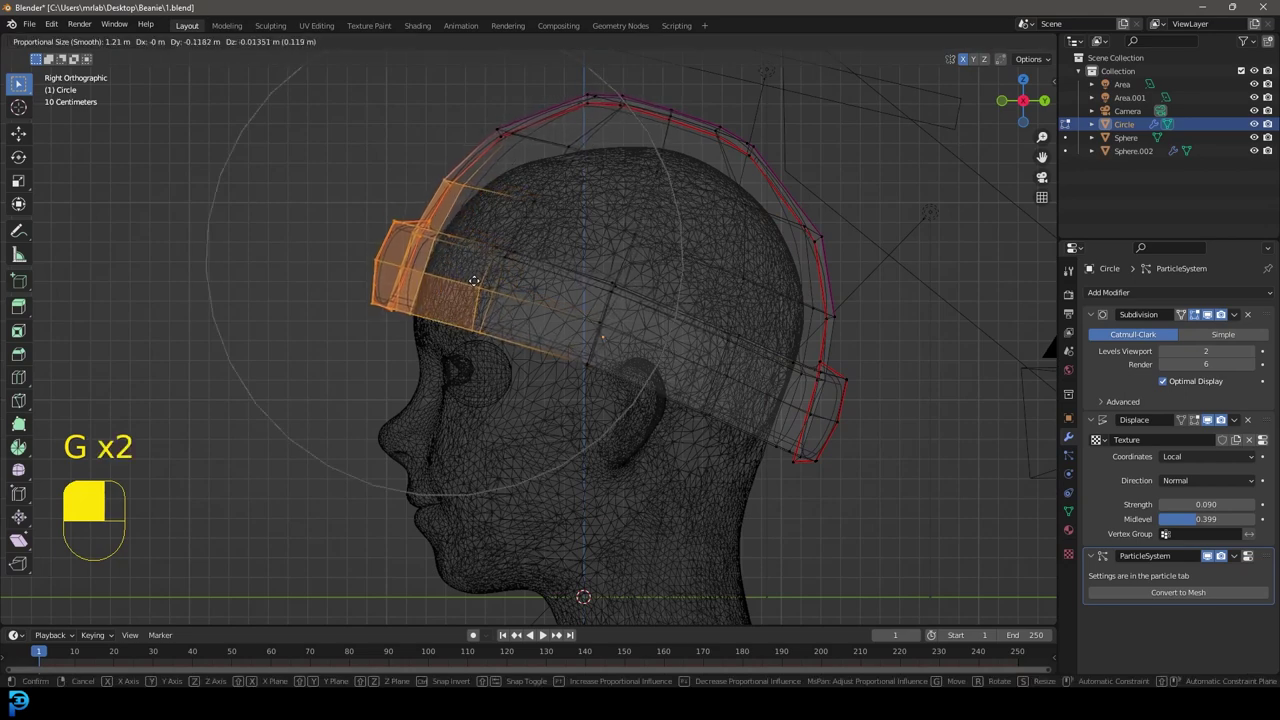
click(475, 273)
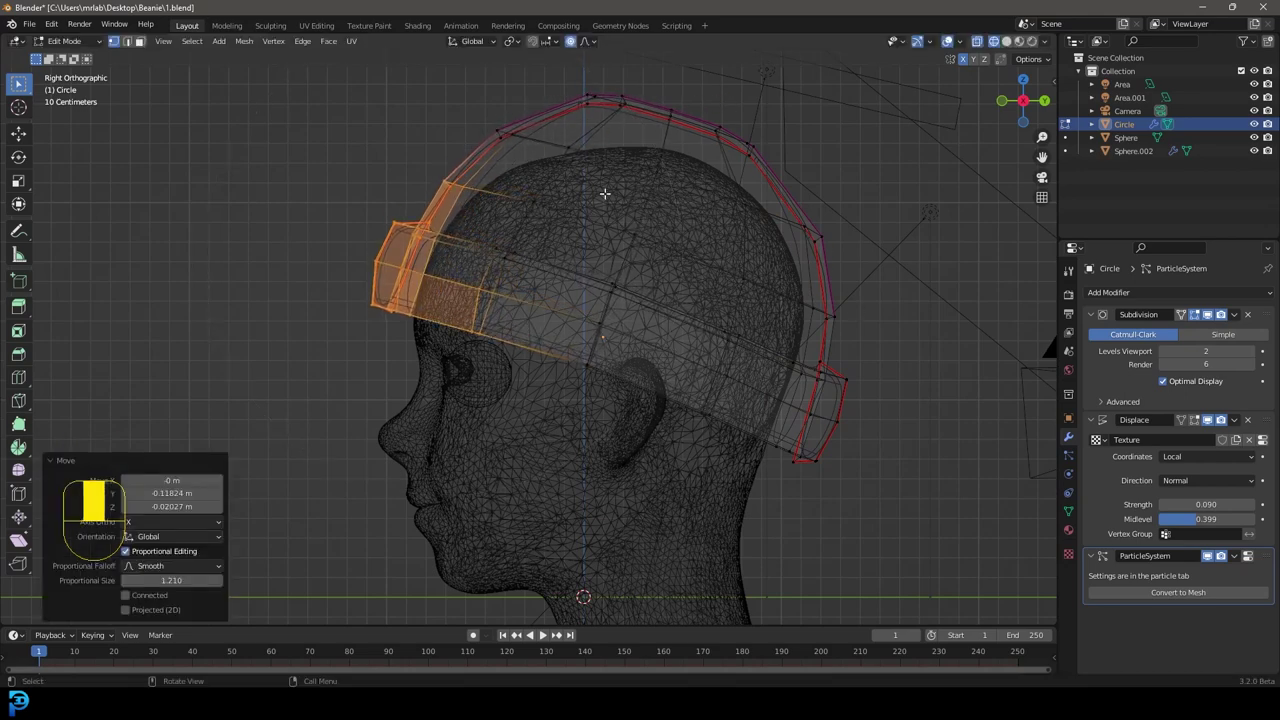
- In Solid shading and front view, move the brim's outer side vertices about 0.024 m inward and 0.122 m down
key(KP_1)
key(z)
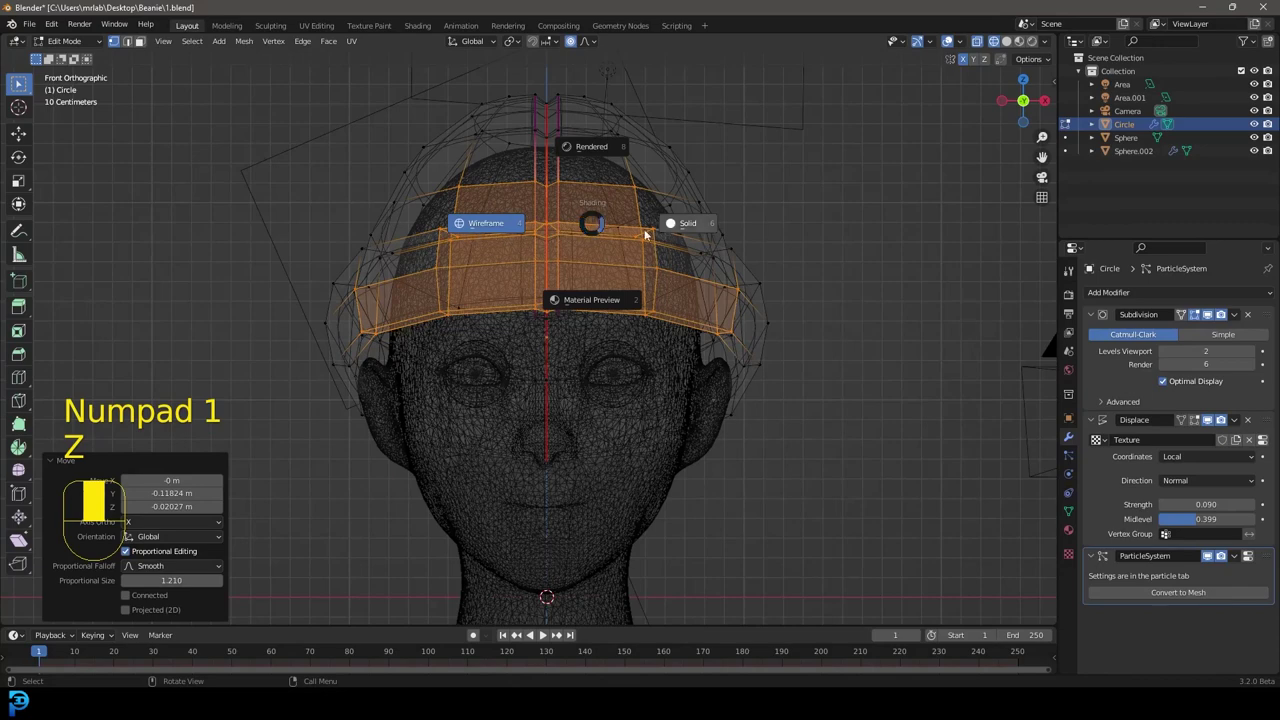
click(687, 223)
drag(843, 447, 750, 286)
key(g)
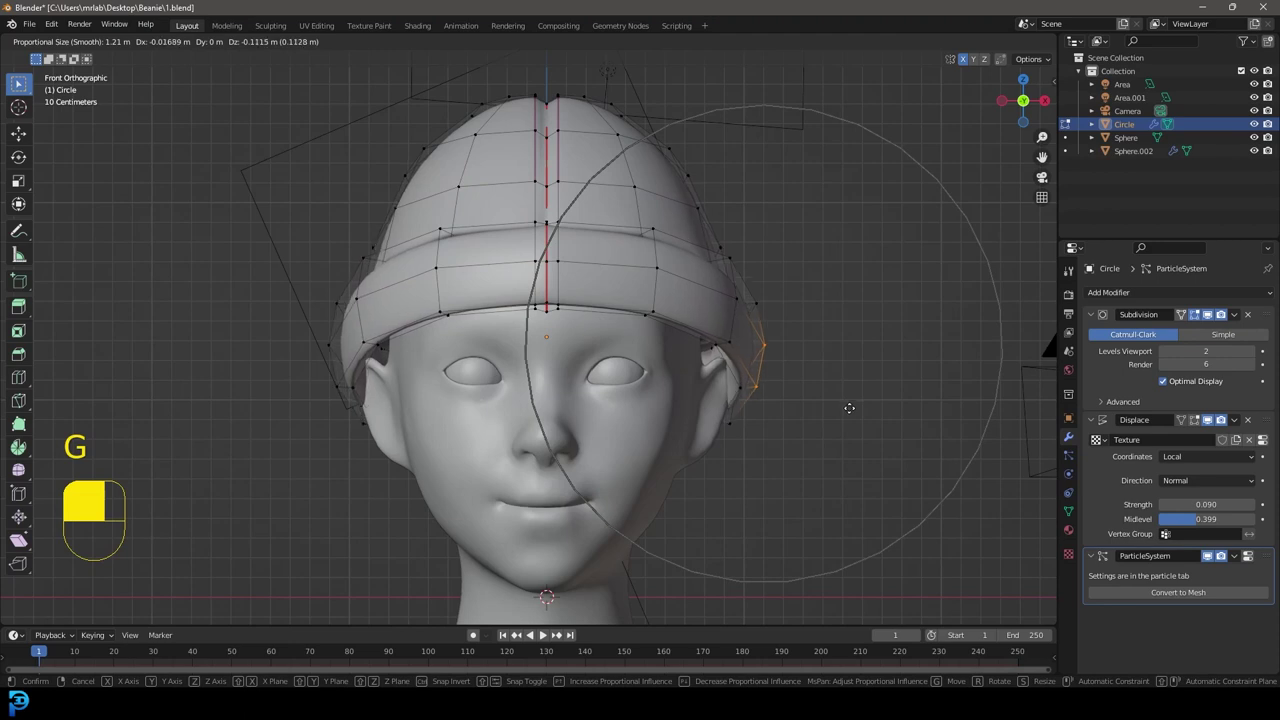
click(840, 412)
- Viewing from below the chin, pull the brim's side vertices inward toward the head with a reduced proportional size of about 0.42 m
middle_drag(837, 414, 748, 304)
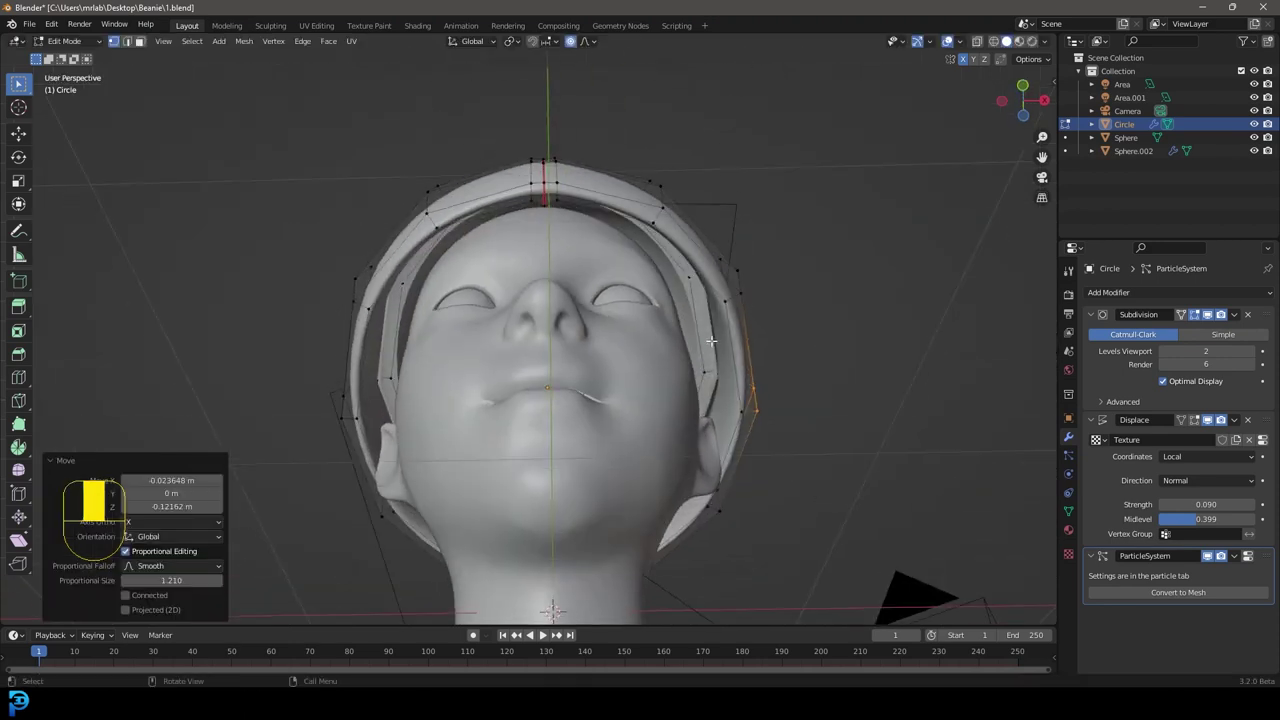
key(g)
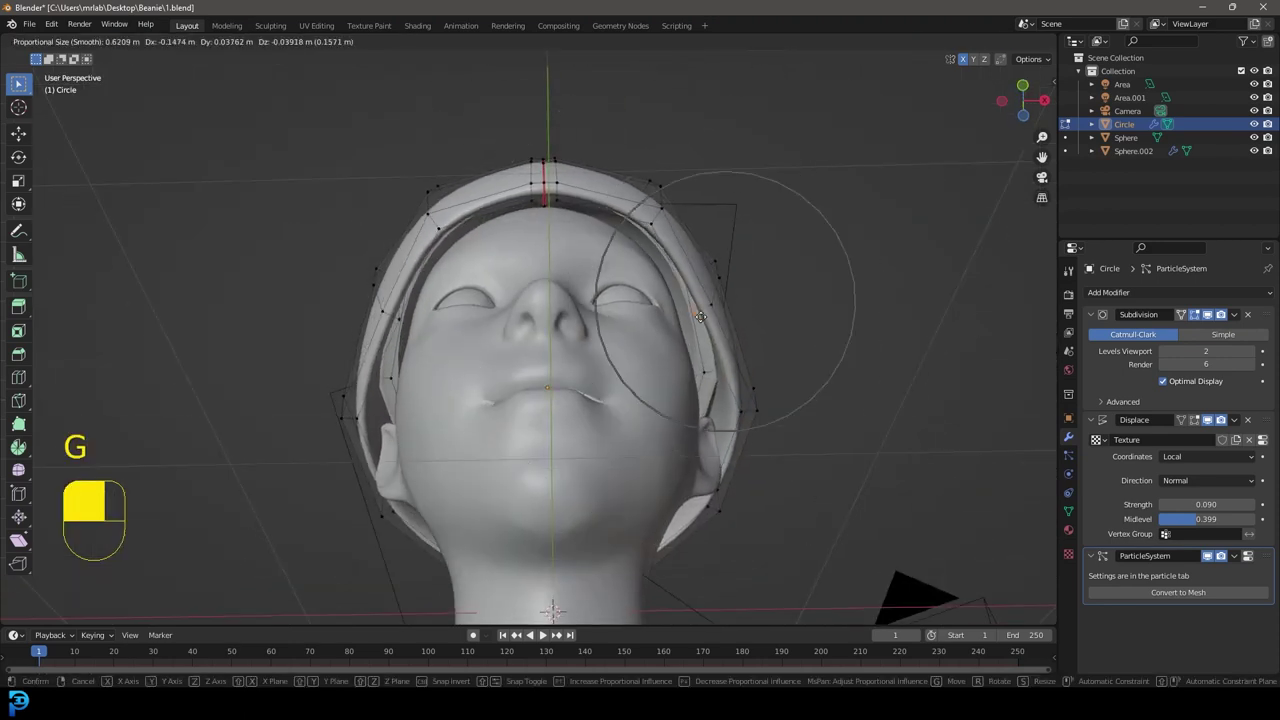
click(705, 316)
key(g)
scroll(735, 412, up, 2)
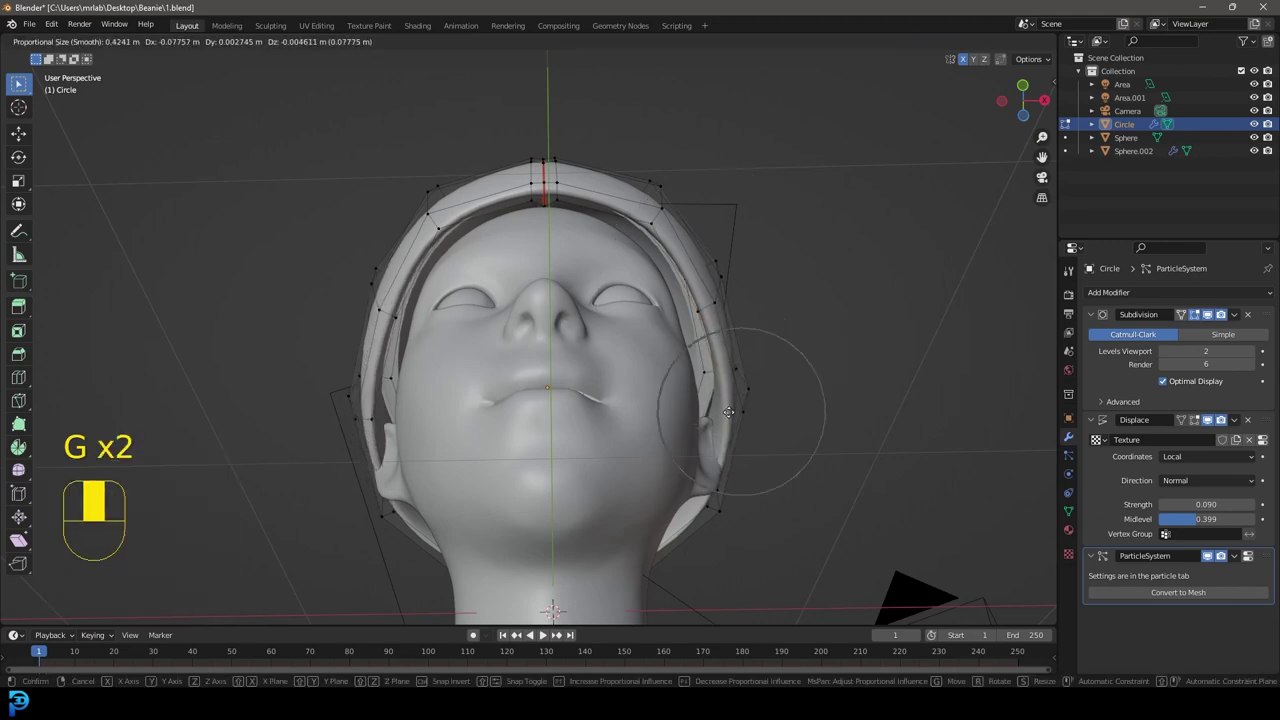
click(731, 455)
- Reshape the rear side and back edge of the brim around the head, working from low viewing angles
middle_drag(737, 474, 710, 366)
key(g)
click(747, 441)
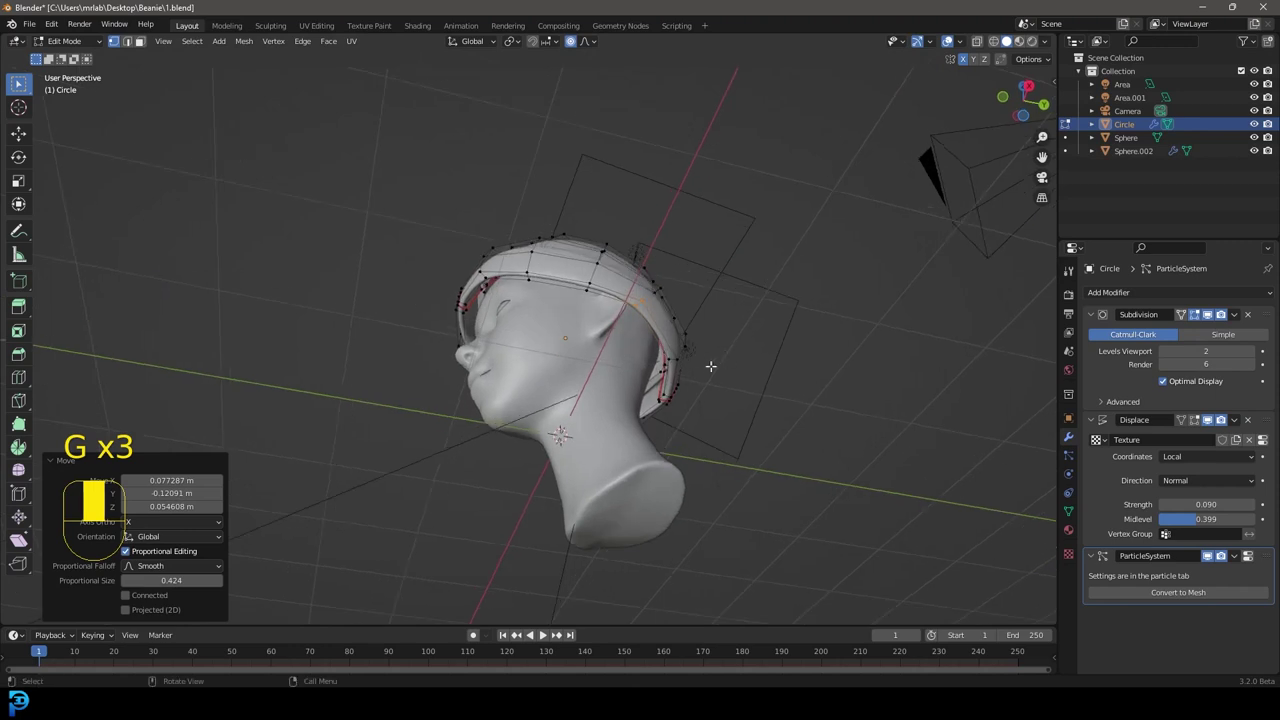
key(g)
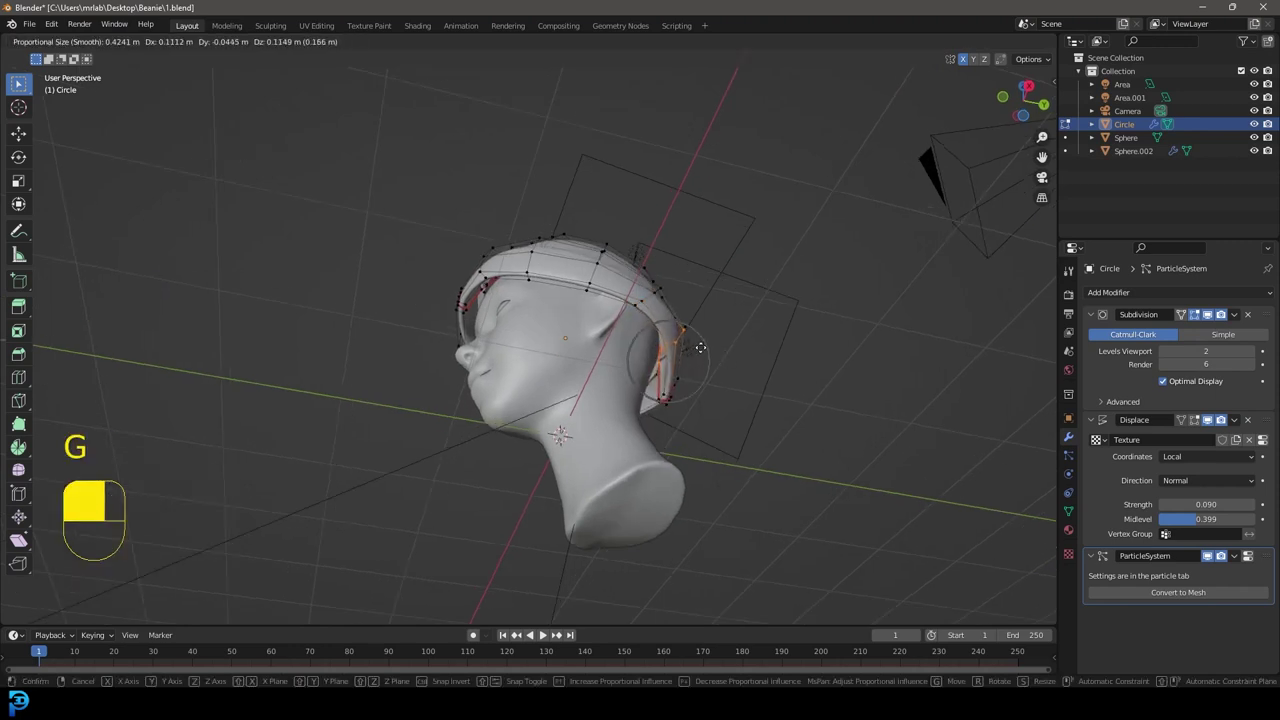
- In the right side view, tuck the brim's lower back vertices toward the neck, finishing with a nudge of about 0.024 m forward and 0.016 m down
key(KP_3)
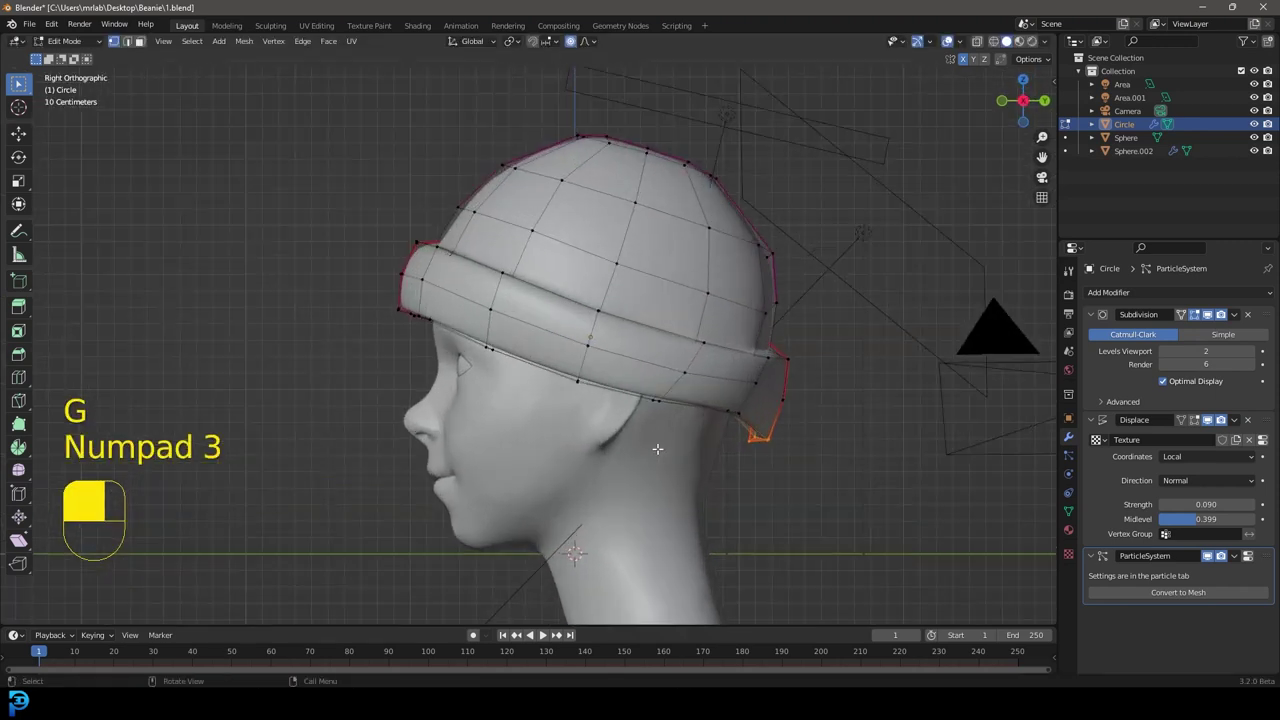
click(760, 425)
click(754, 387)
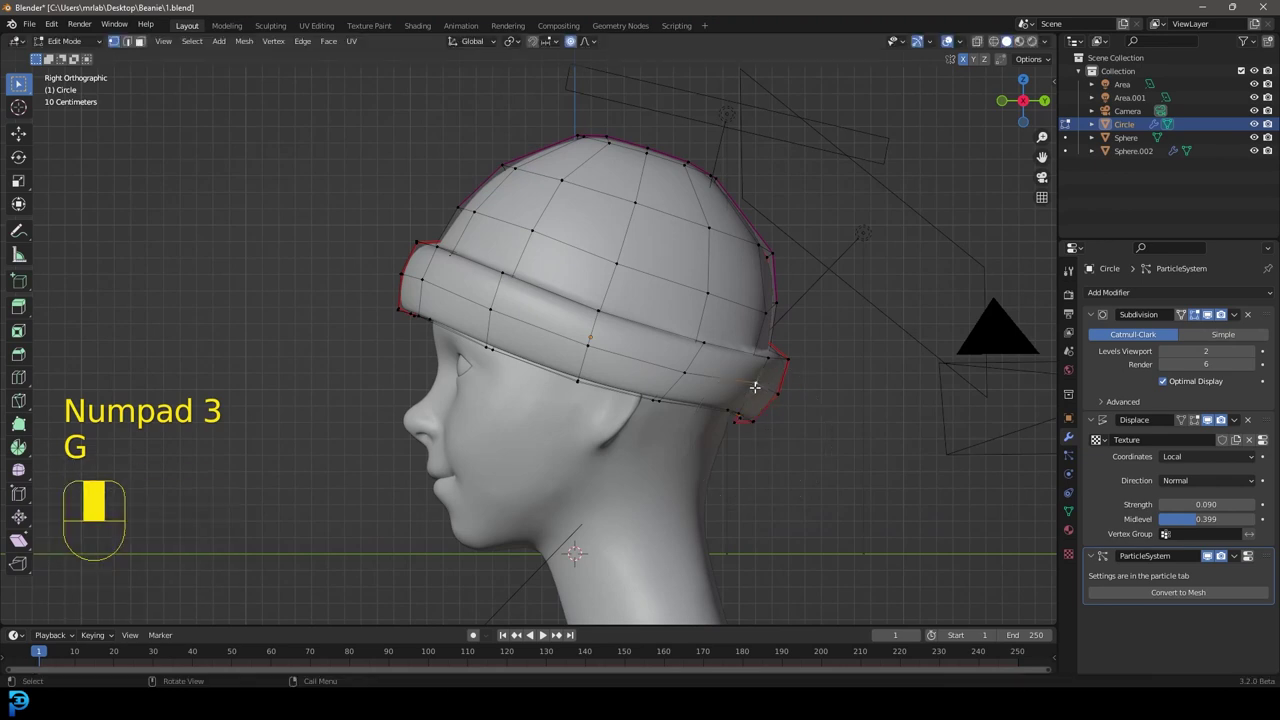
key(g)
click(751, 388)
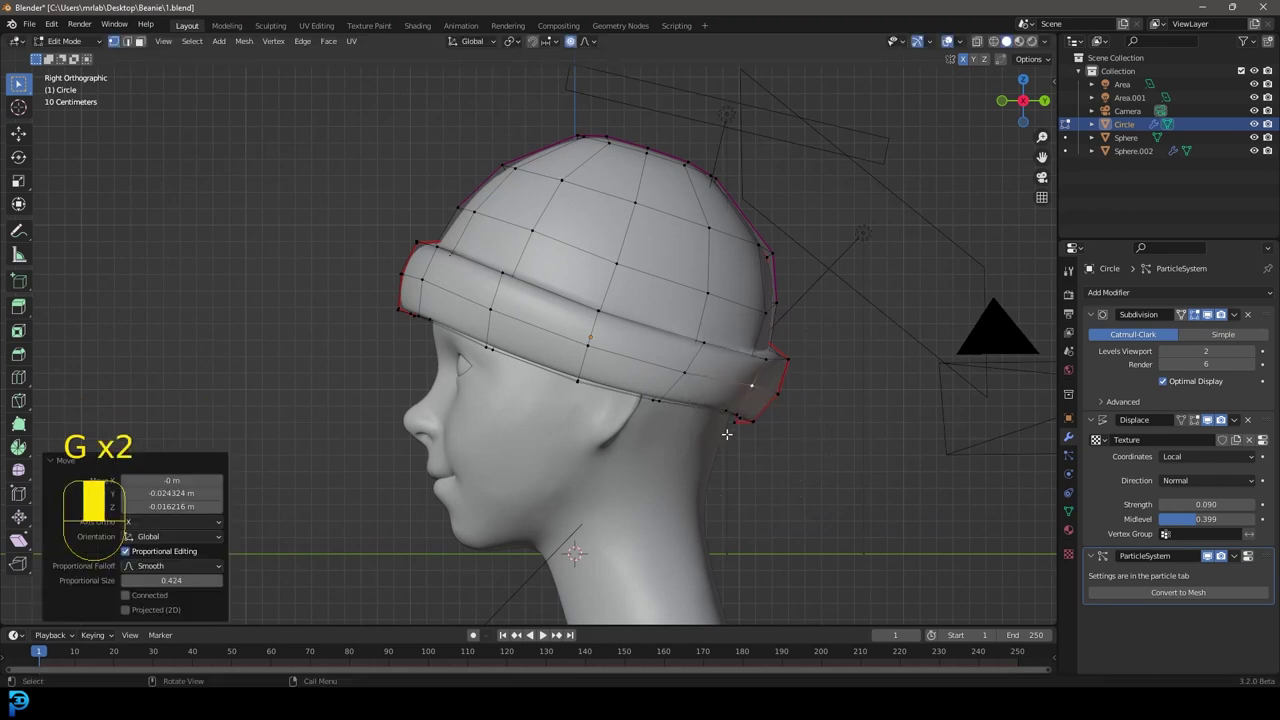
- Scale the brim's inner edge loop to about 0.906 with a proportional size of 0.15, and leave Edit Mode
middle_drag(719, 417, 806, 336)
key(alt+a)
alt+shift+click(434, 309)
key(s)
scroll(804, 337, up, 6)
scroll(795, 340, up, 8)
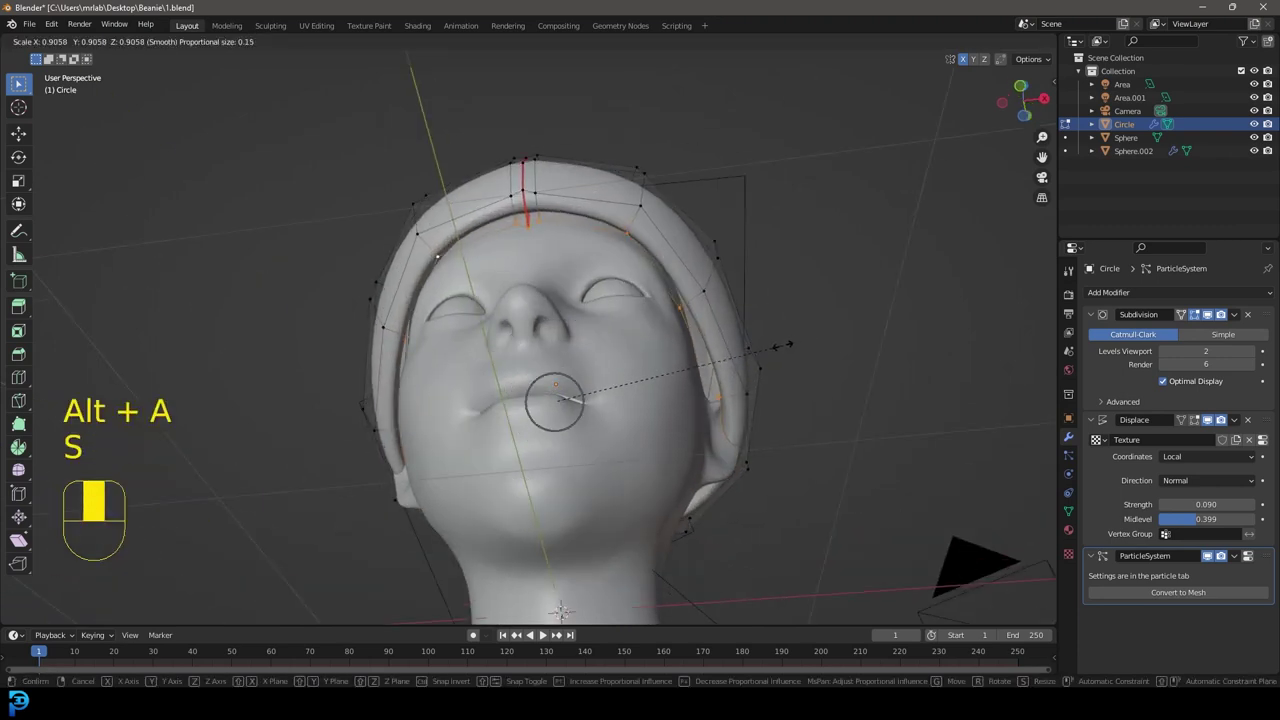
click(782, 347)
middle_drag(782, 347, 747, 288)
scroll(724, 295, down, 4)
key(Tab)
- In the front view, select the head and eyes and move them together about 0.017 m along X
scroll(492, 294, up, 2)
middle_drag(712, 215, 553, 211)
key(KP_1)
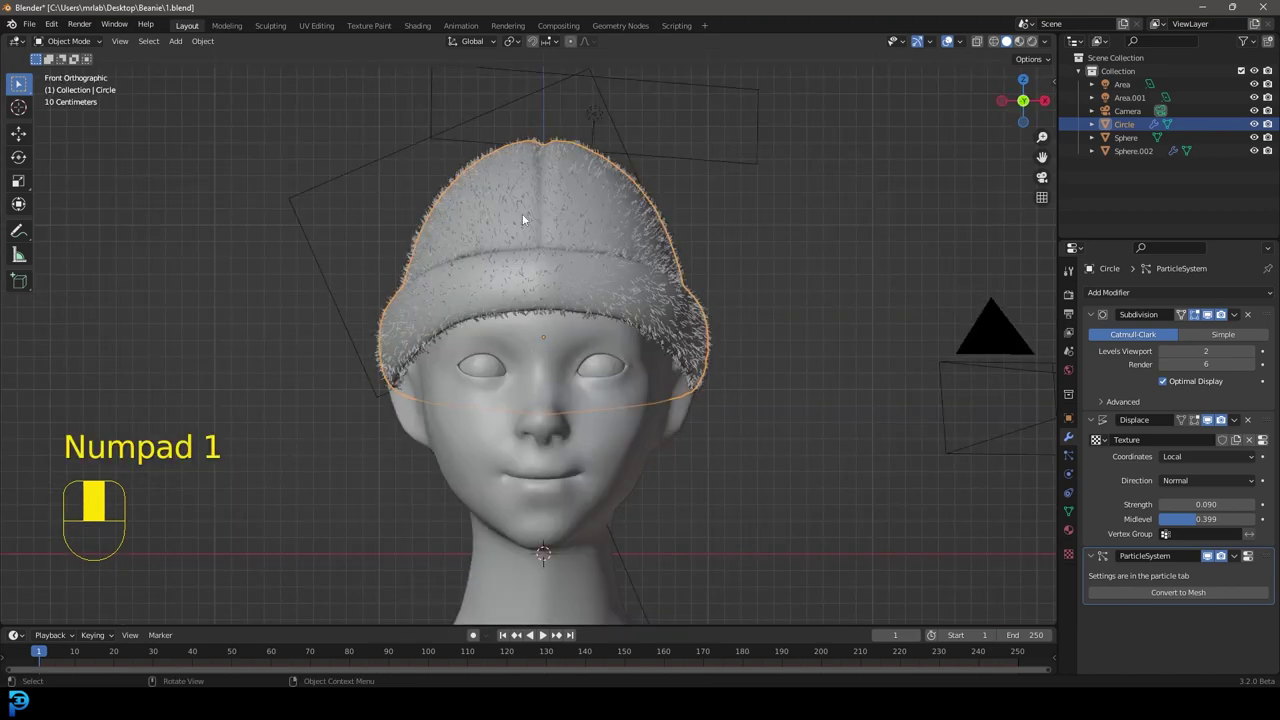
scroll(522, 214, down, 4)
shift+middle_drag(548, 385, 576, 285)
scroll(585, 250, up, 3)
shift+middle_drag(600, 206, 597, 348)
scroll(597, 348, up, 1)
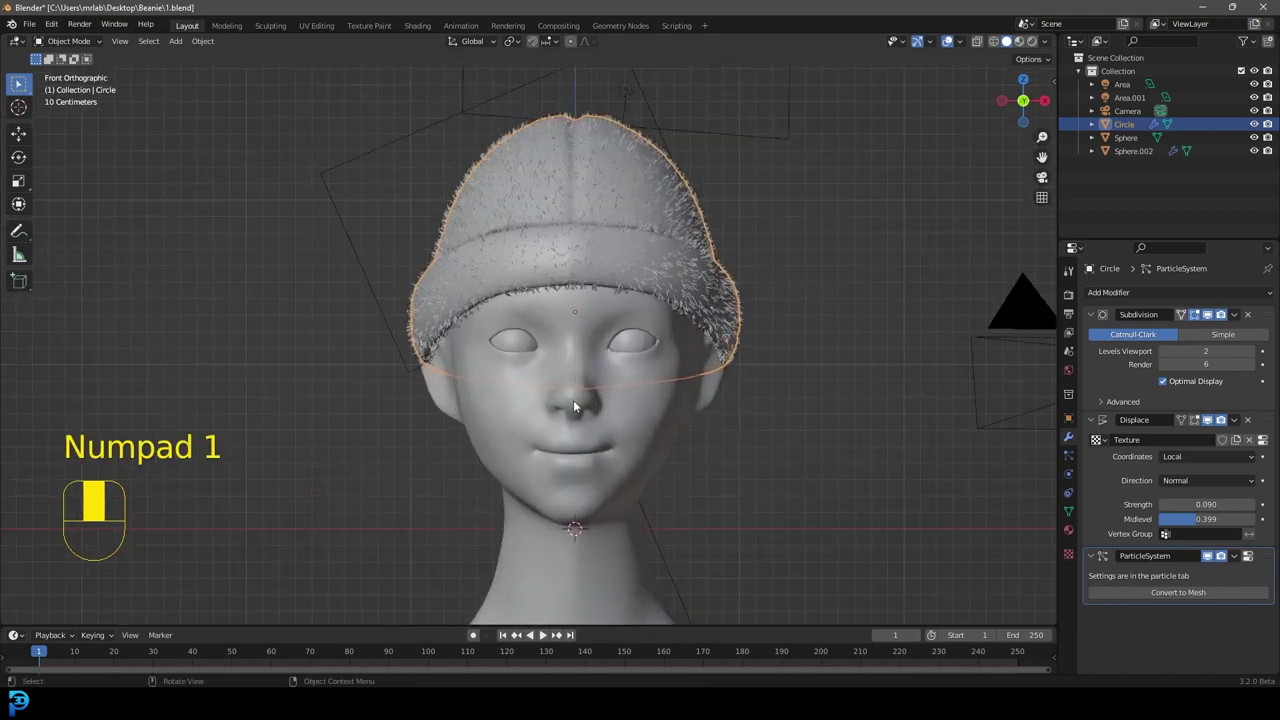
click(537, 336)
shift+click(537, 336)
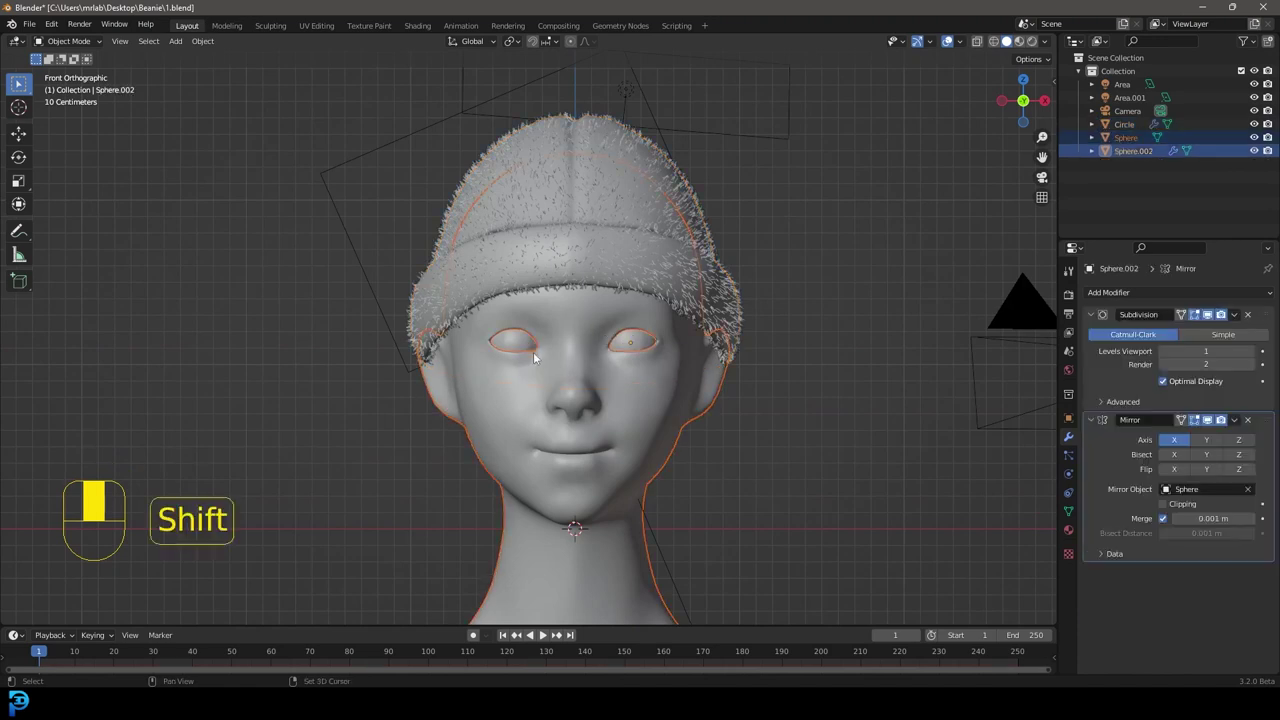
key(g)
middle_click(600, 390)
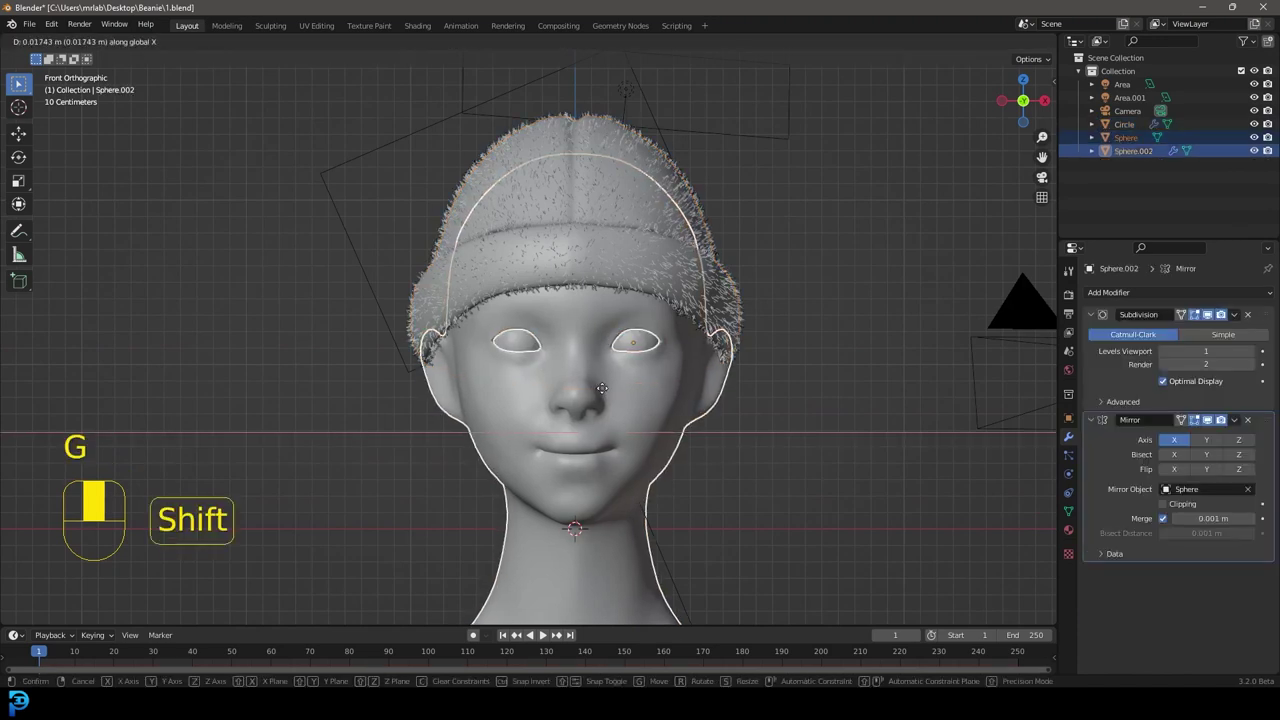
click(601, 388)
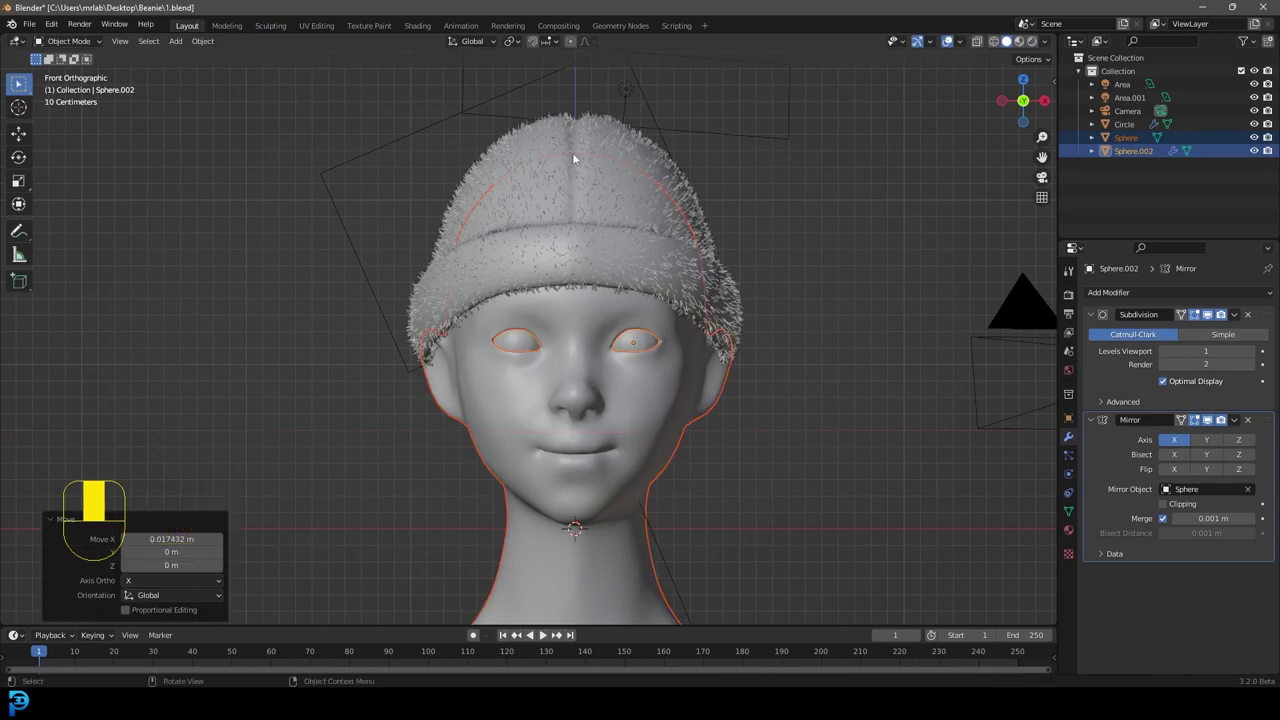
- Nudge the head and eyes along X once more to centre them under the beanie
key(alt+a)
middle_drag(646, 314, 643, 248)
click(618, 336)
shift+click(635, 362)
key(g)
key(x)
key(shift)
click(661, 386)
- Enter Edit Mode on the beanie and adjust the brim's side vertices near the ear with proportional editing
click(643, 248)
key(s)
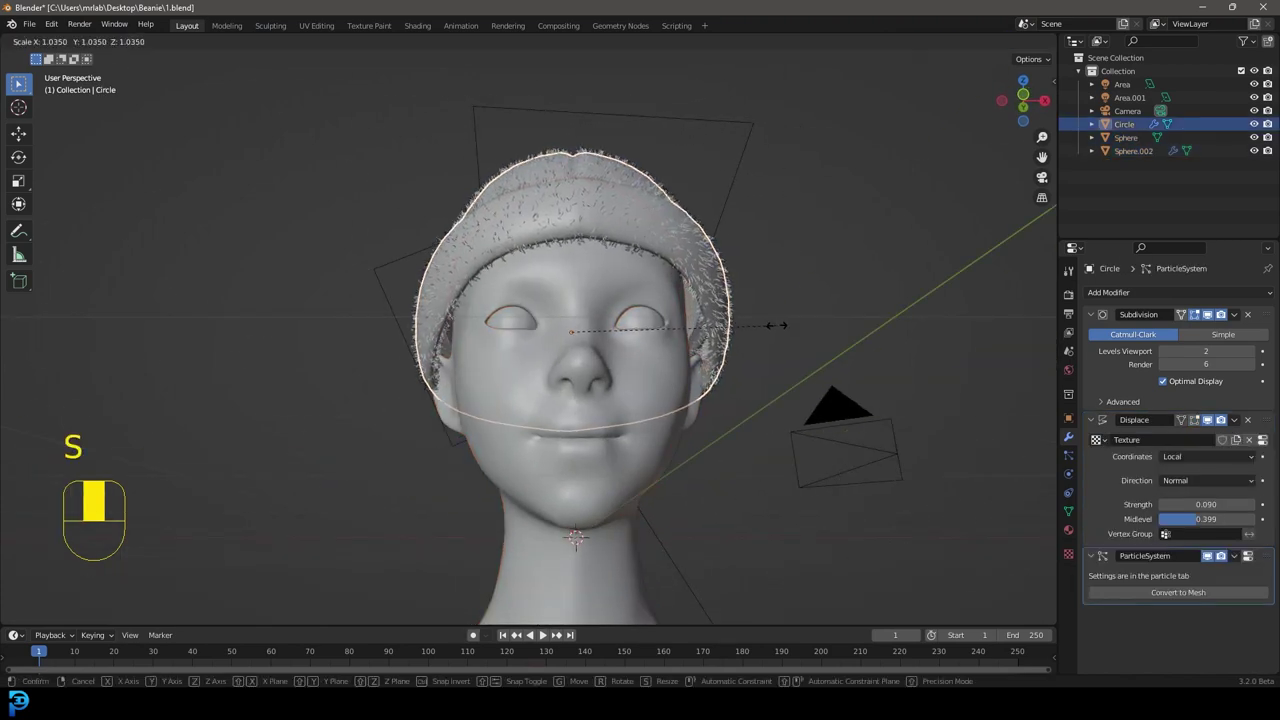
key(Escape)
key(Tab)
drag(740, 395, 692, 343)
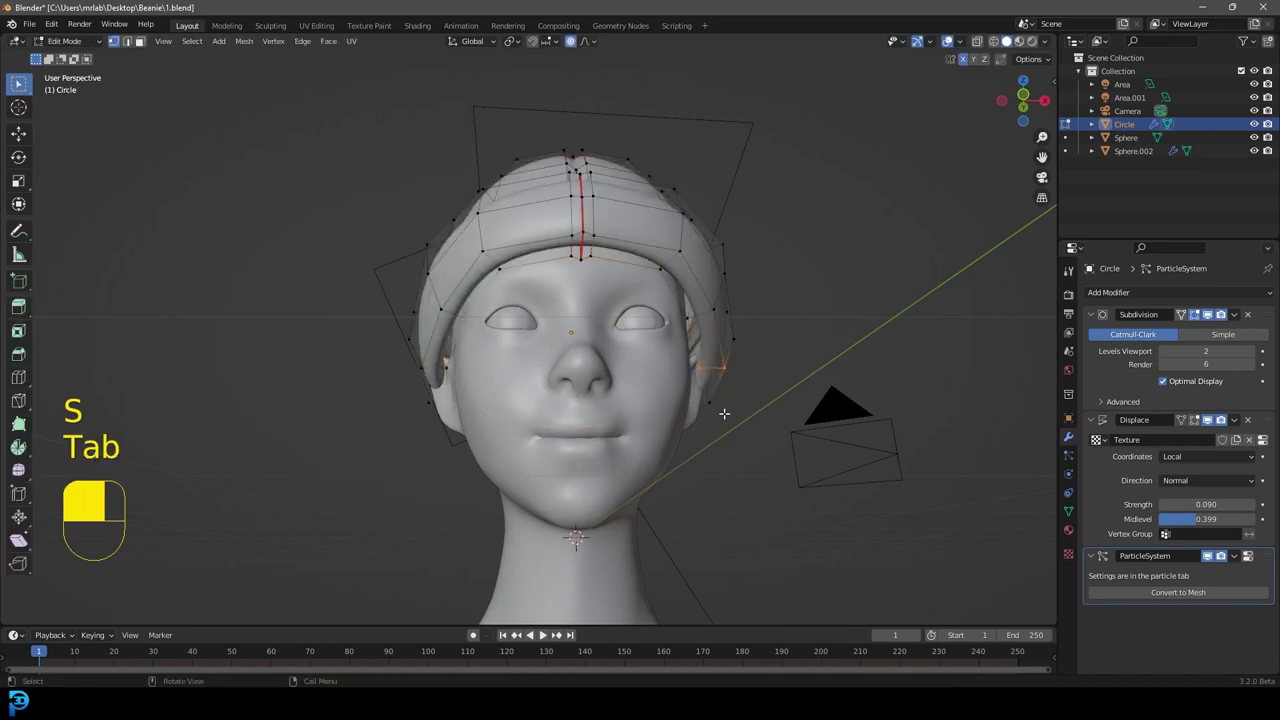
middle_drag(723, 414, 716, 368)
key(g)
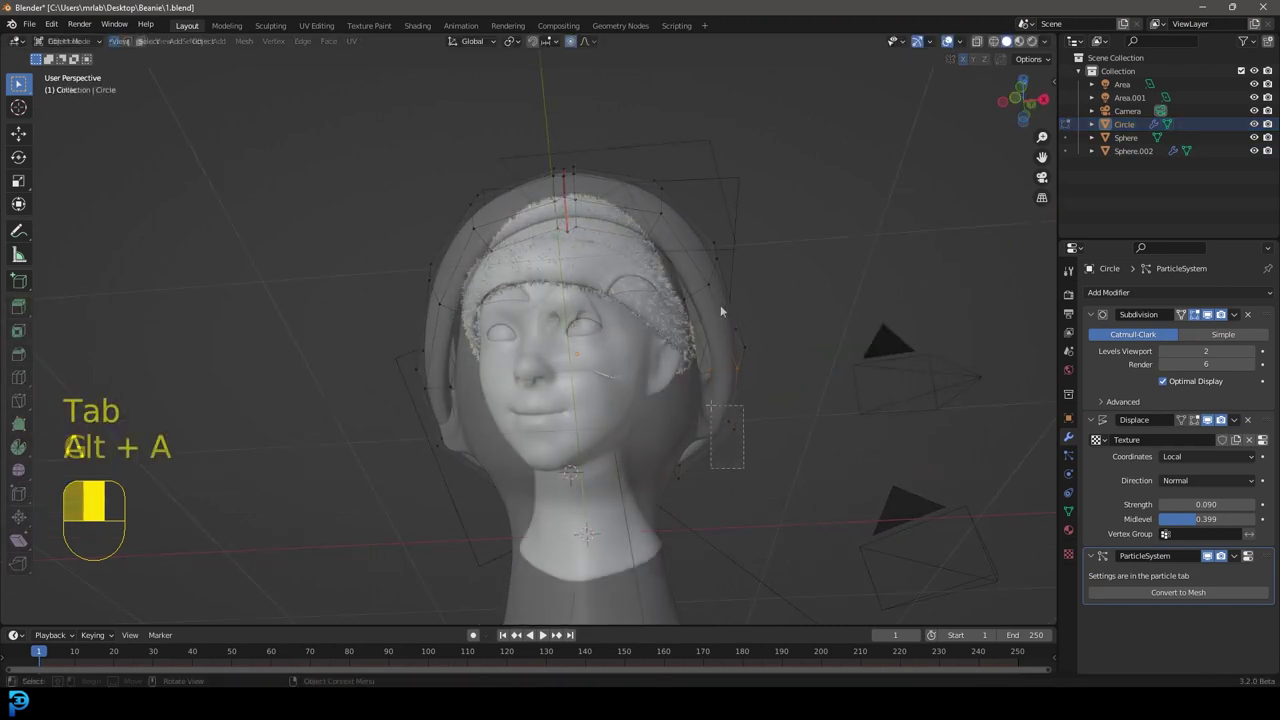
mouse_move(720, 311)
middle_down()
mouse_move(634, 286)
mouse_move(651, 323)
mouse_move(746, 317)
mouse_move(716, 307)
middle_up()
- Reposition and turn the camera to a front three-quarter view of the face, pulled back about 7.81 m along its view axis
key(KP_0)
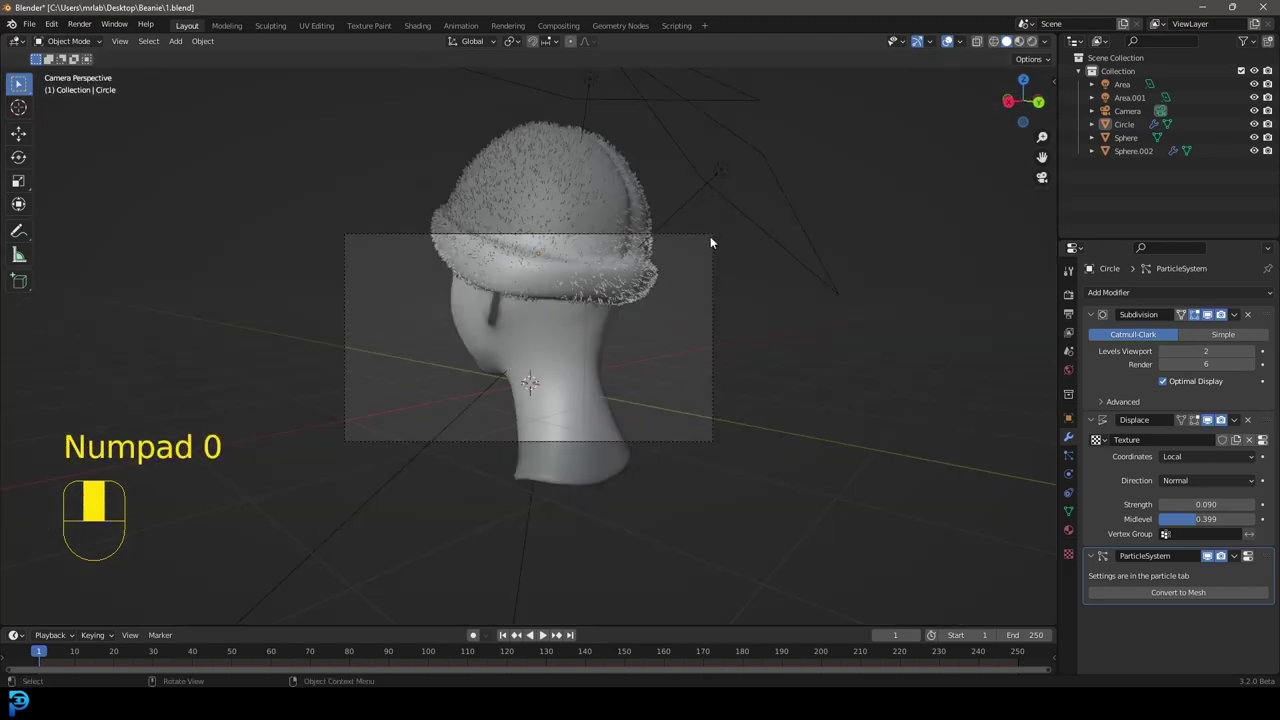
click(711, 241)
key(KP_7)
scroll(712, 240, down, 5)
key(g)
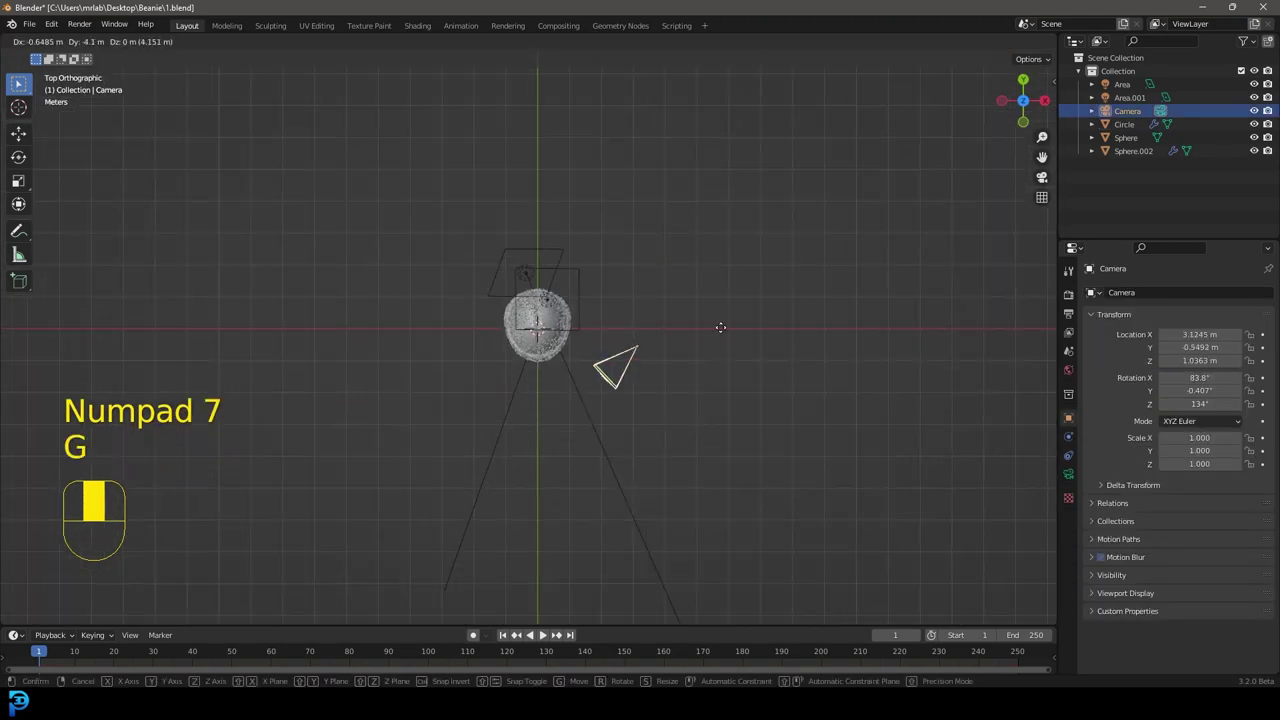
click(700, 398)
key(r)
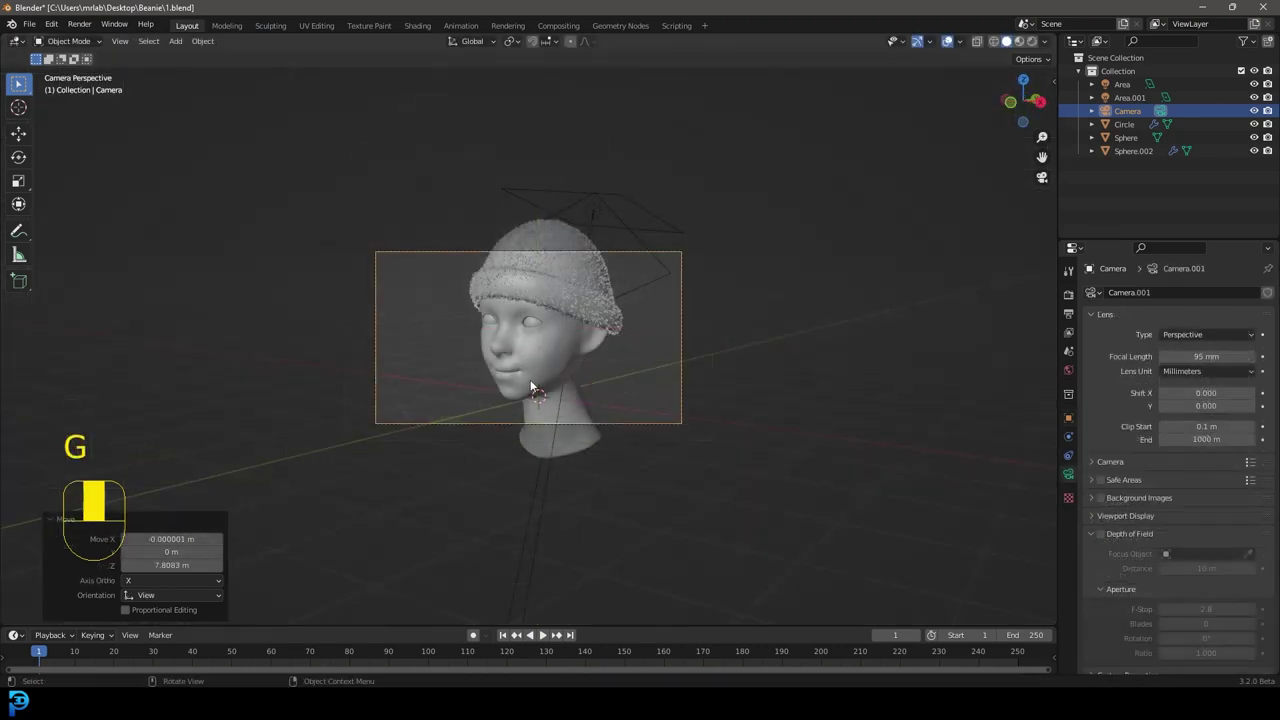
click(568, 426)
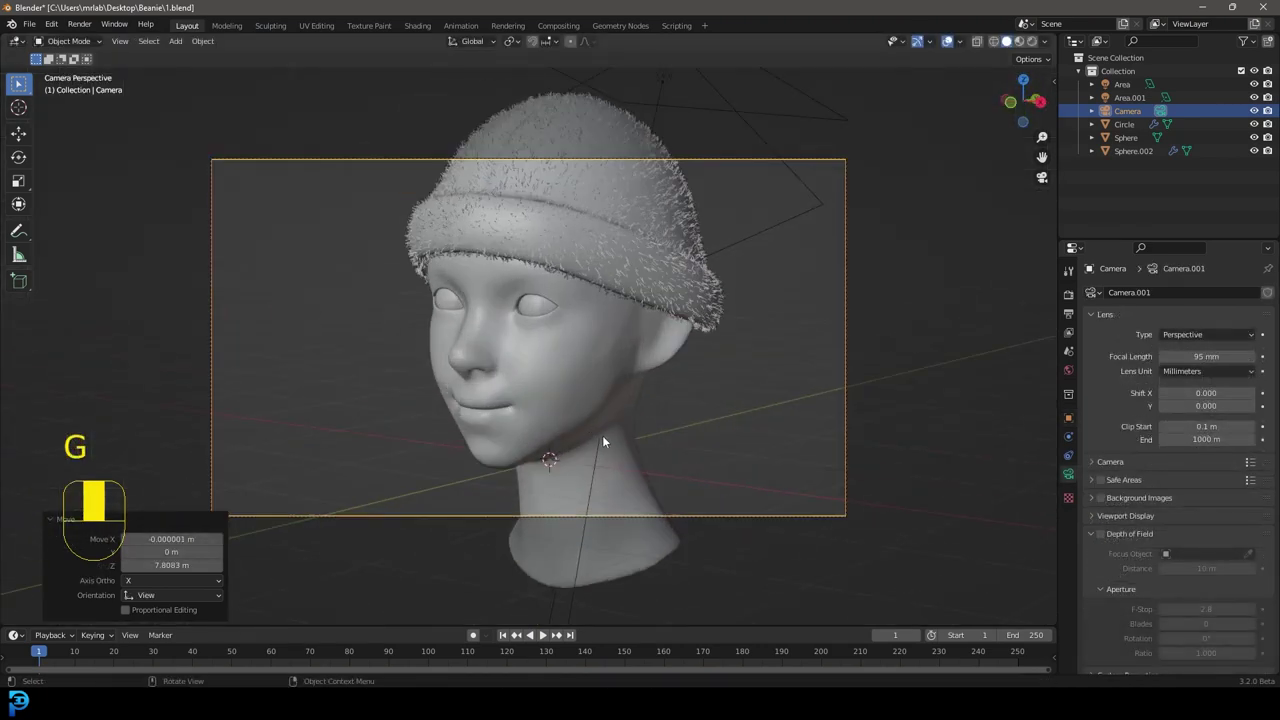
- Shift the camera about 0.076 m sideways and 0.342 m up in its own view, and tilt it by 5.73°
key(g)
click(642, 368)
key(r)
key(r)
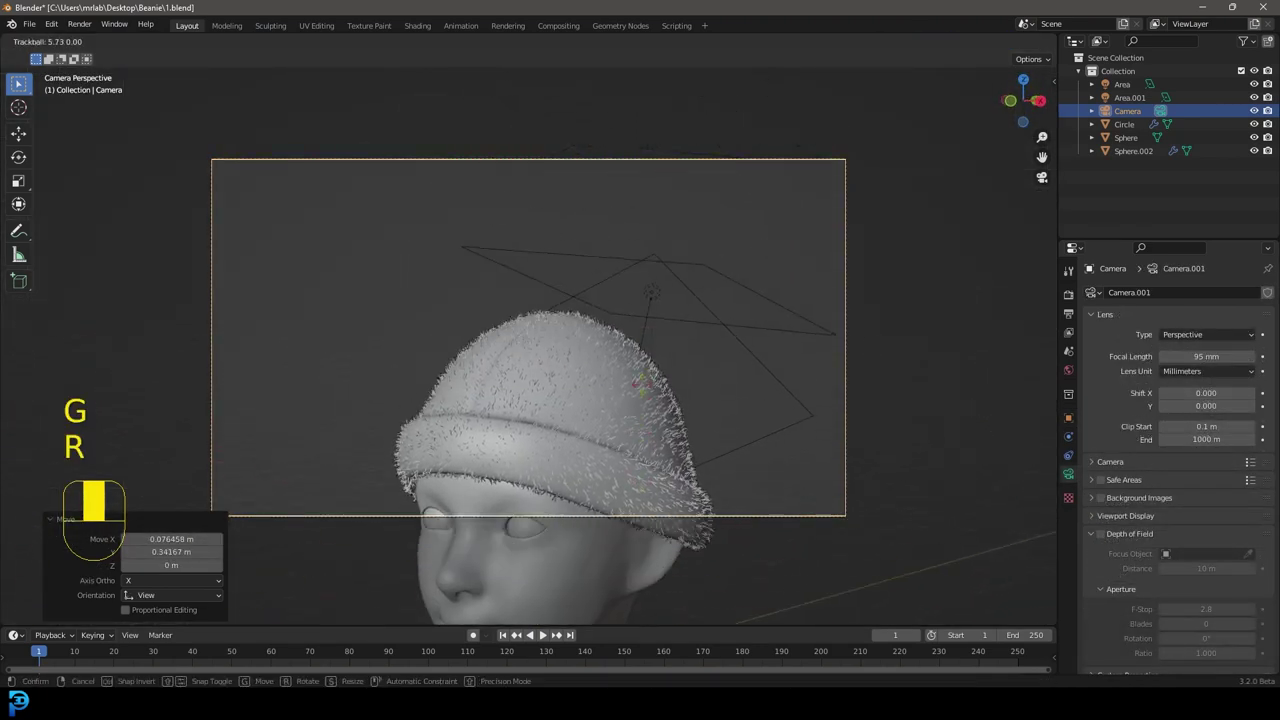
click(640, 380)
- Frame the head by lowering the camera about 1.15 m, pulling it back 1.75 m, and shifting it about 0.08 m sideways and 0.03 m up
key(g)
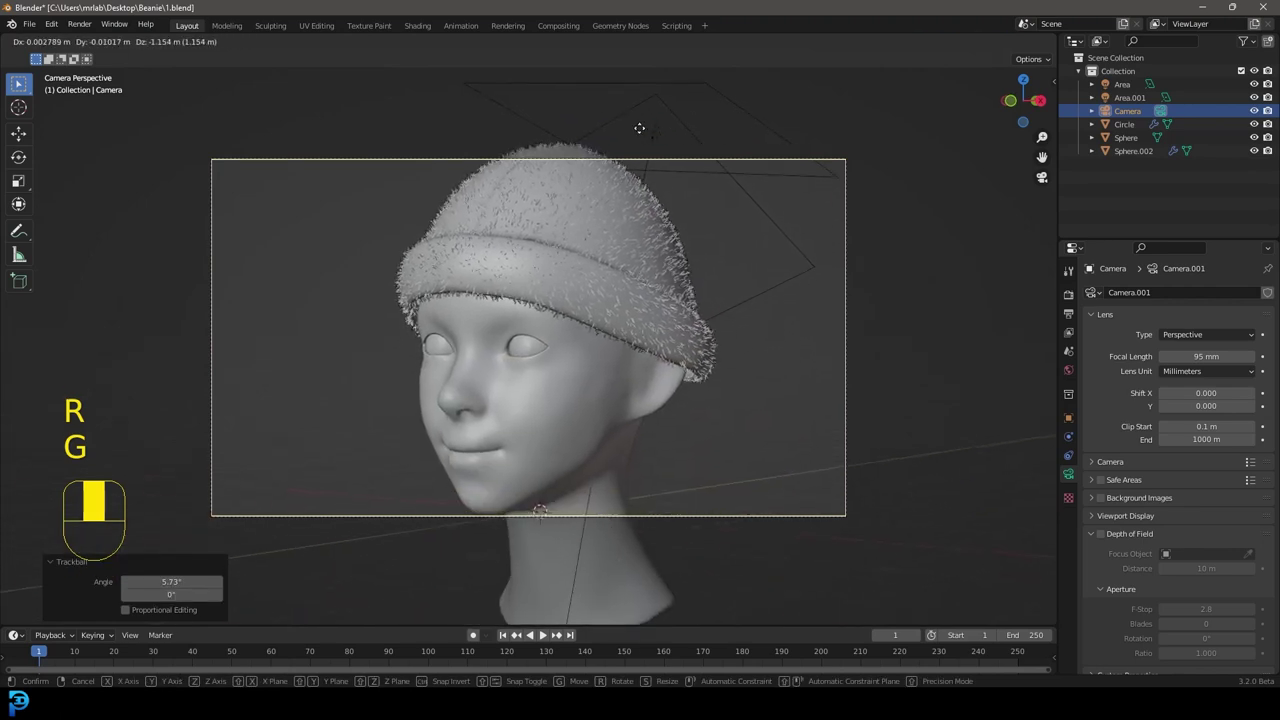
click(642, 126)
key(g)
middle_click(650, 125)
click(700, 303)
key(g)
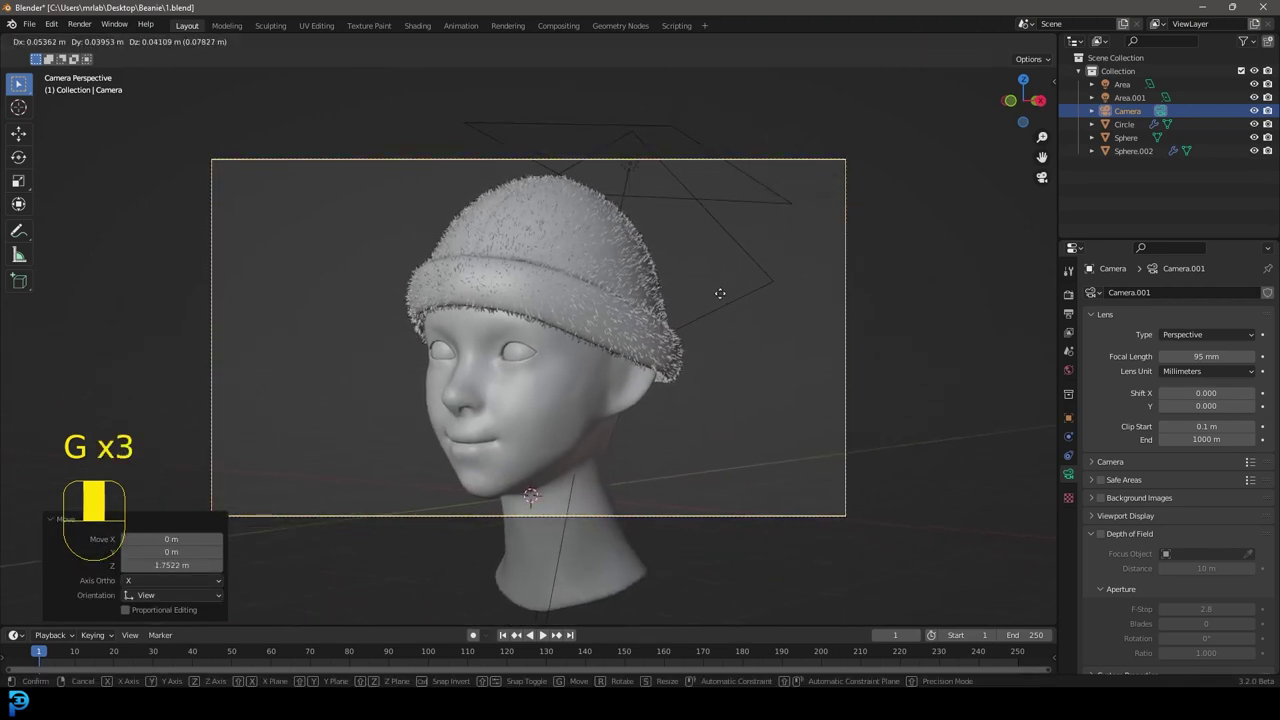
click(806, 309)
- Set the render output's vertical resolution to 1920 px for a square frame
click(1068, 294)
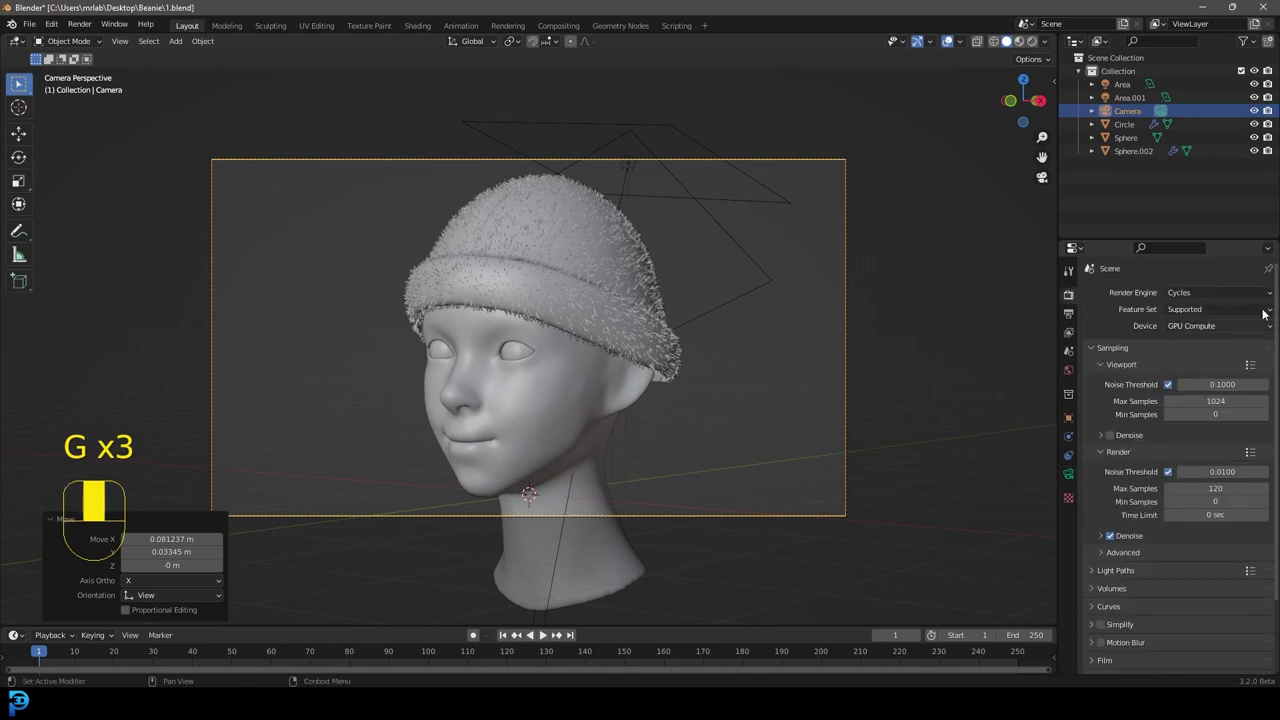
click(1068, 313)
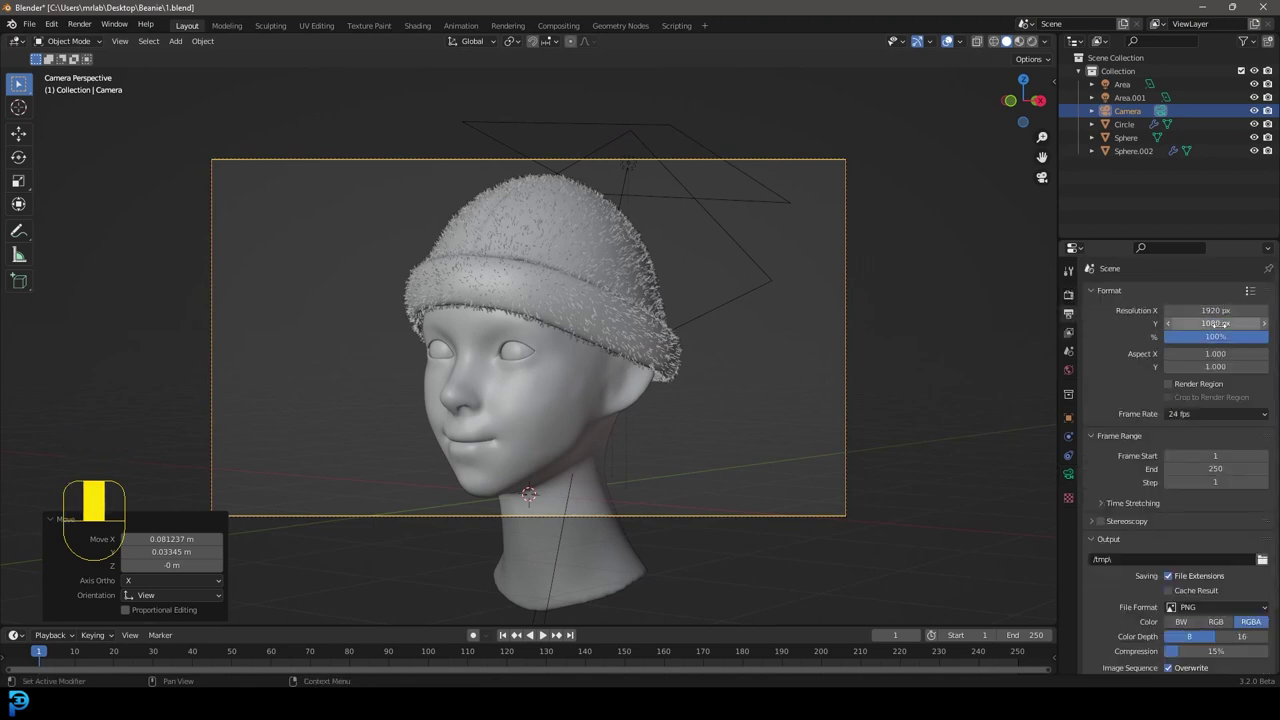
click(1222, 323)
text(192)
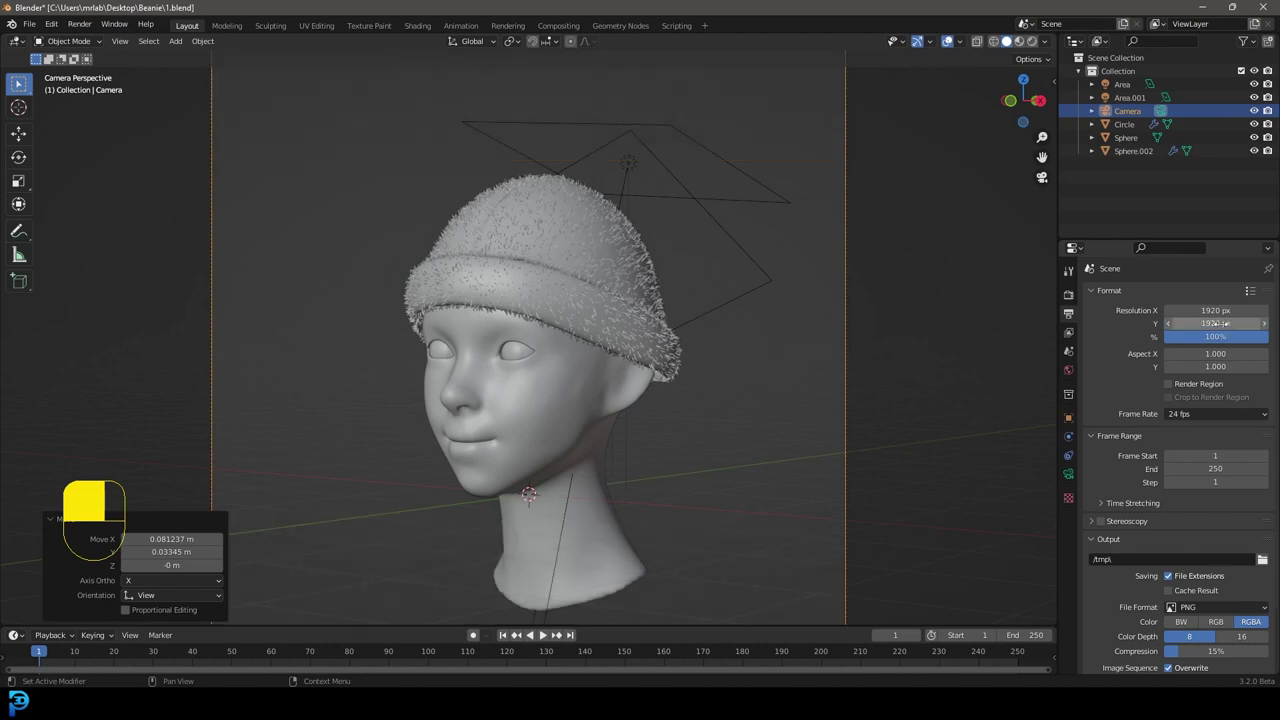
key(Return)
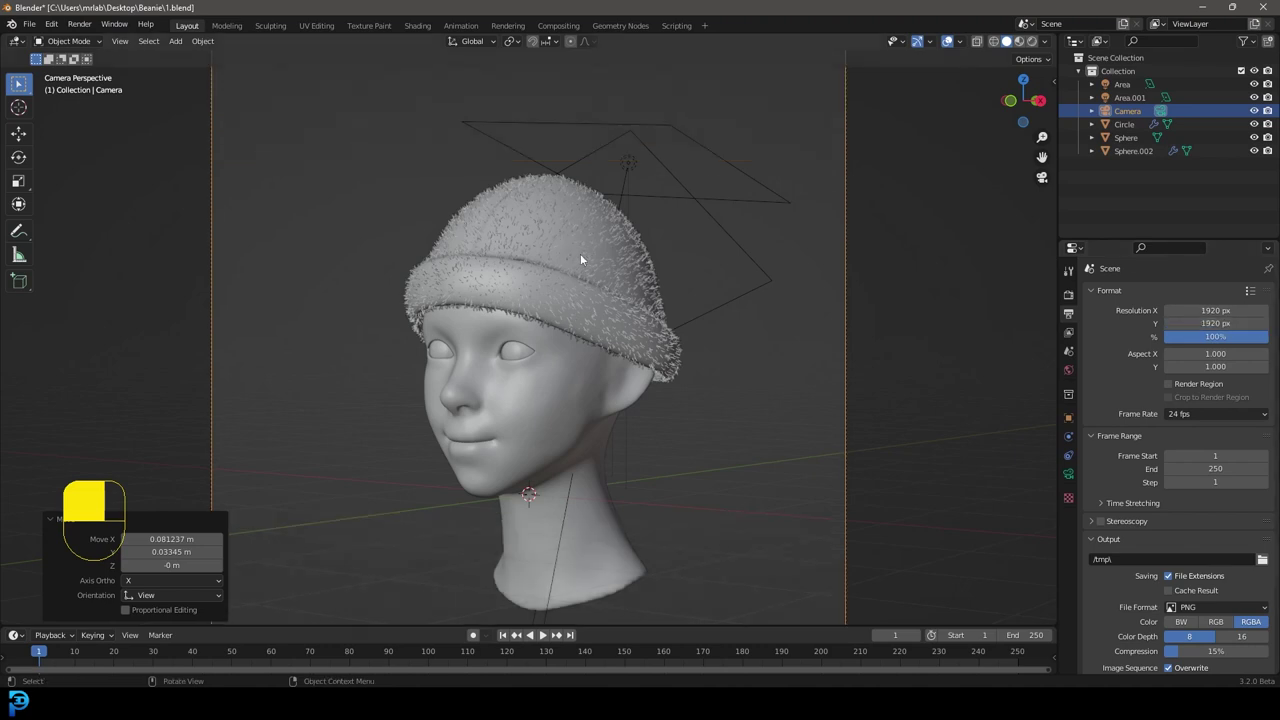
- Move the camera about 2.87 m closer to the head, and shift it about 0.04 m sideways and 0.21 m down in its own view
key(g)
key(g)
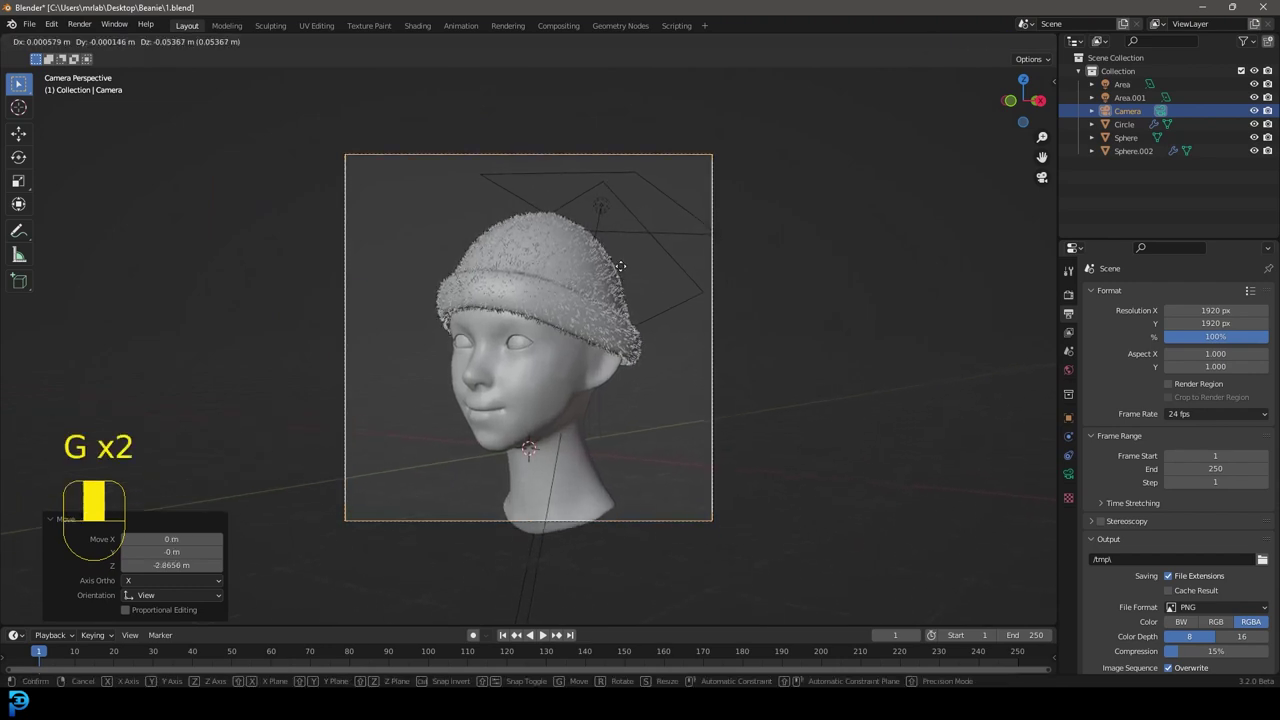
click(615, 257)
- Preview the scene in rendered shading and move the camera about 1.39 m closer along its local Z axis
key(z)
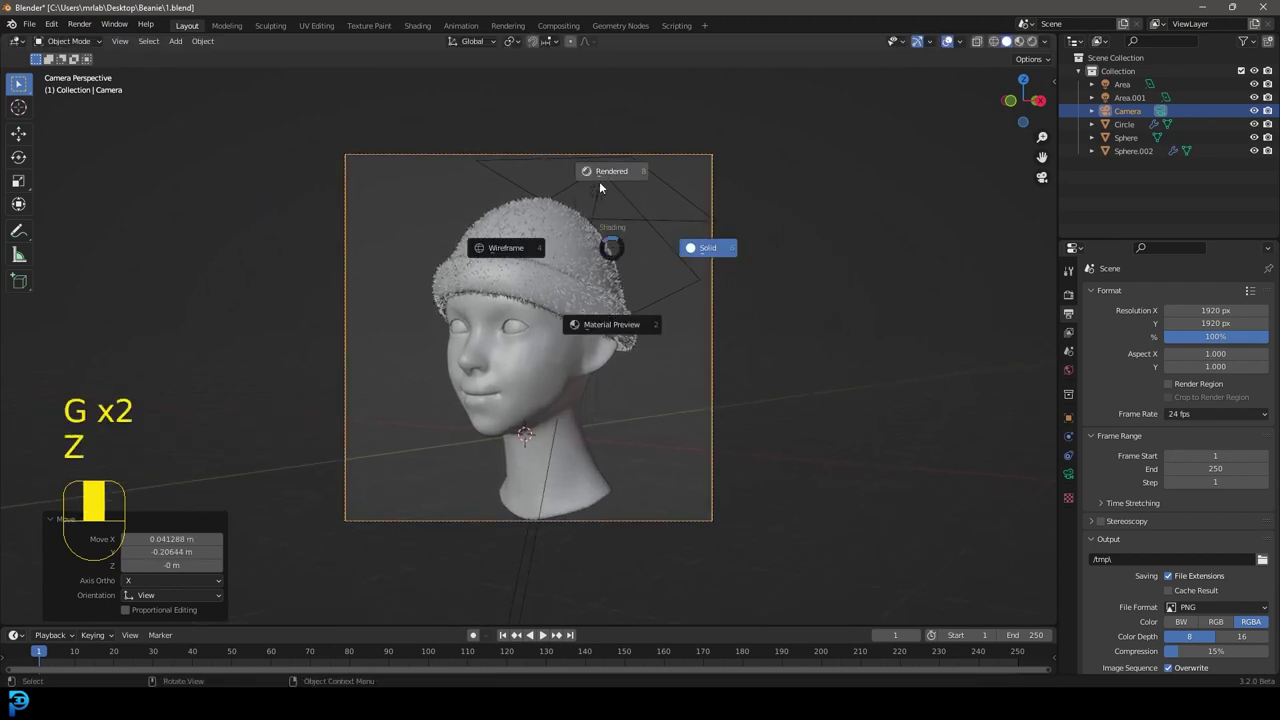
key(g)
middle_click(688, 214)
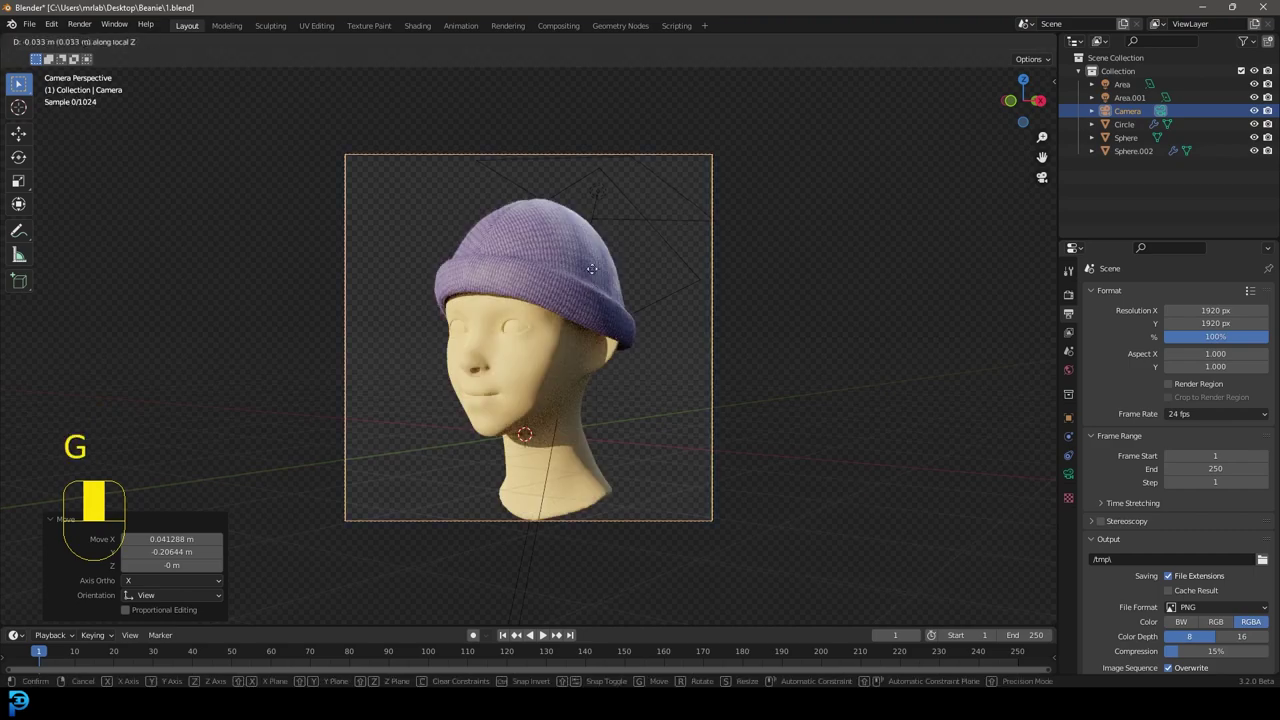
click(591, 230)
- Return the viewport to solid shading and render the camera view as a still image
key(z)
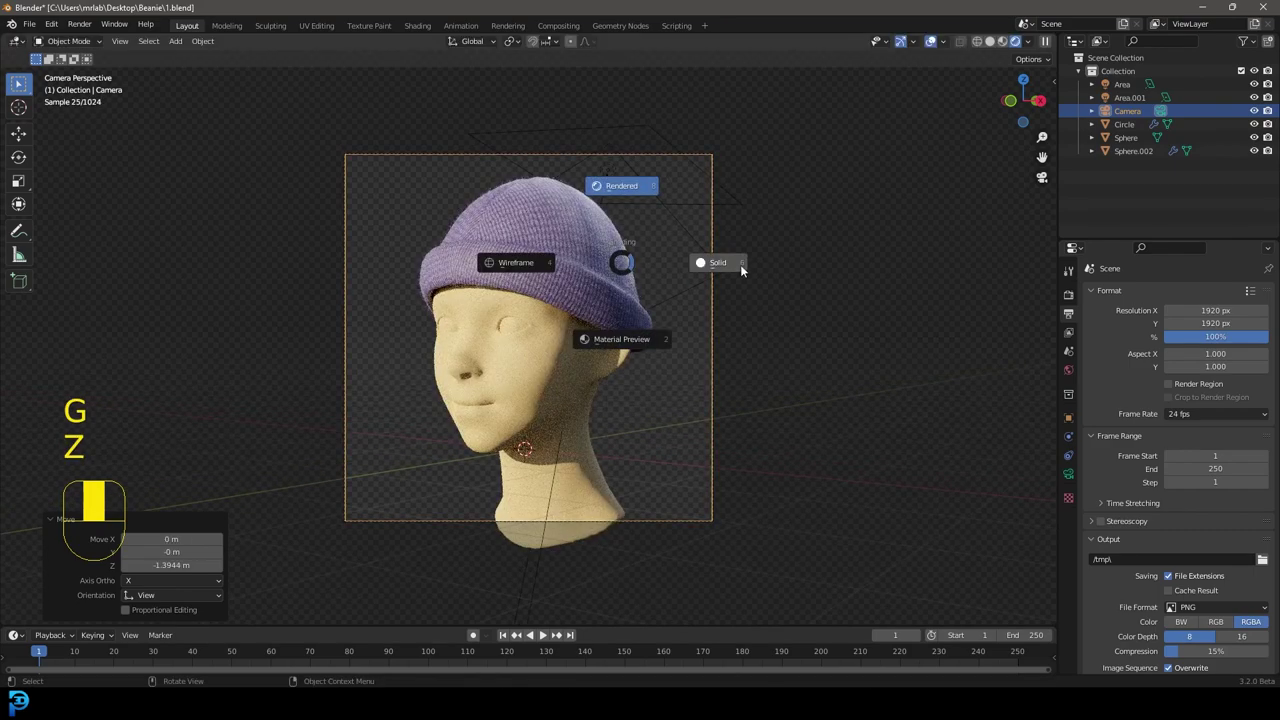
click(740, 264)
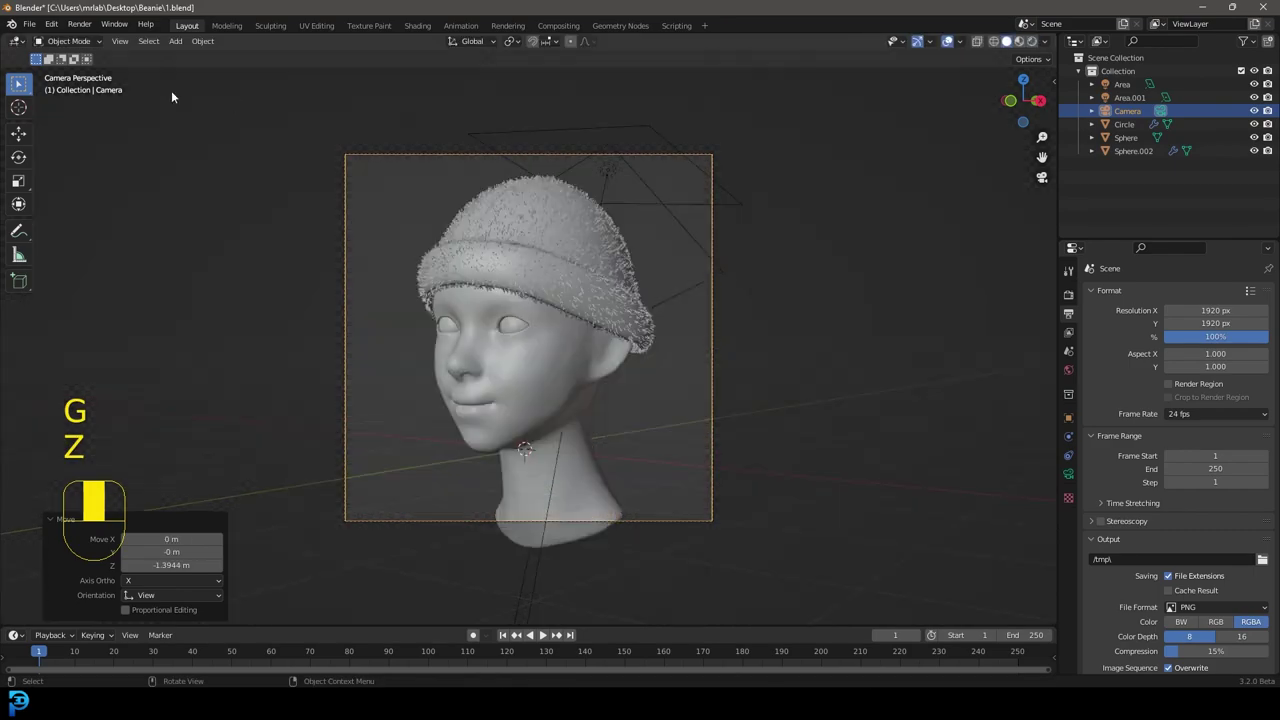
click(80, 25)
click(104, 39)
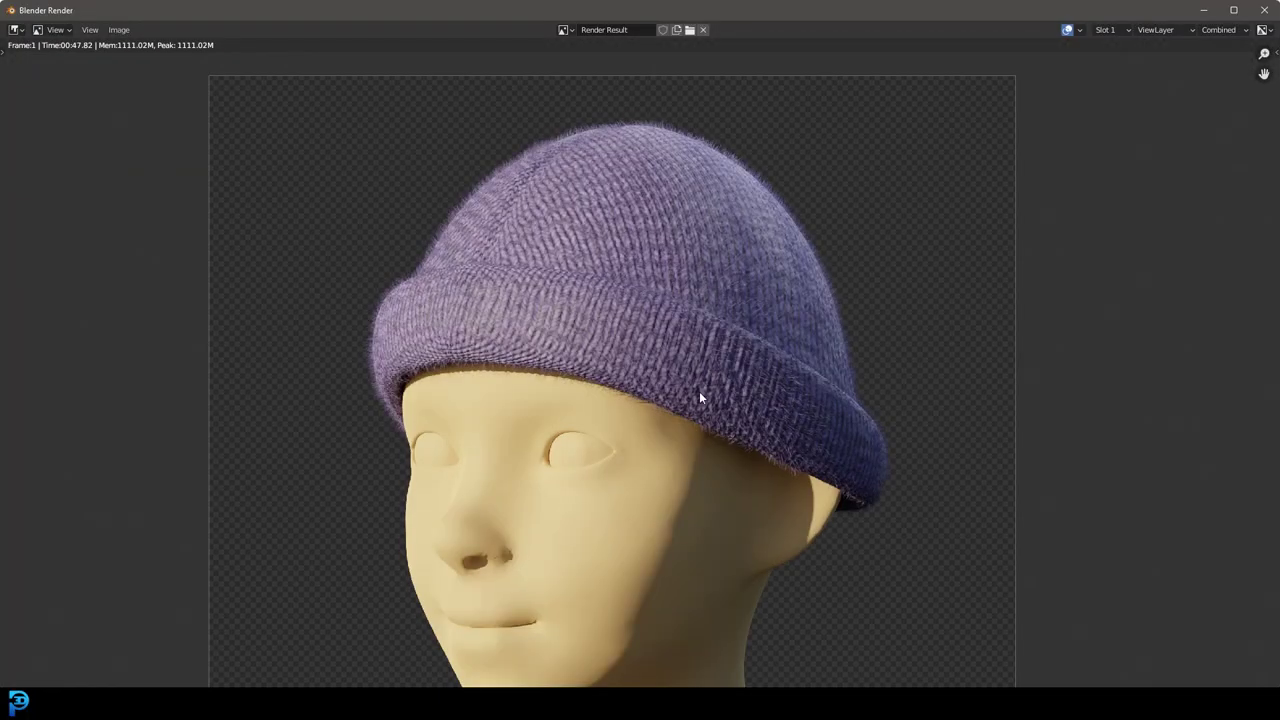
- Examine the rendered beanie up close and in full frame, checking the knit texture, wool fuzz and folded brim
scroll(704, 389, down, 3)
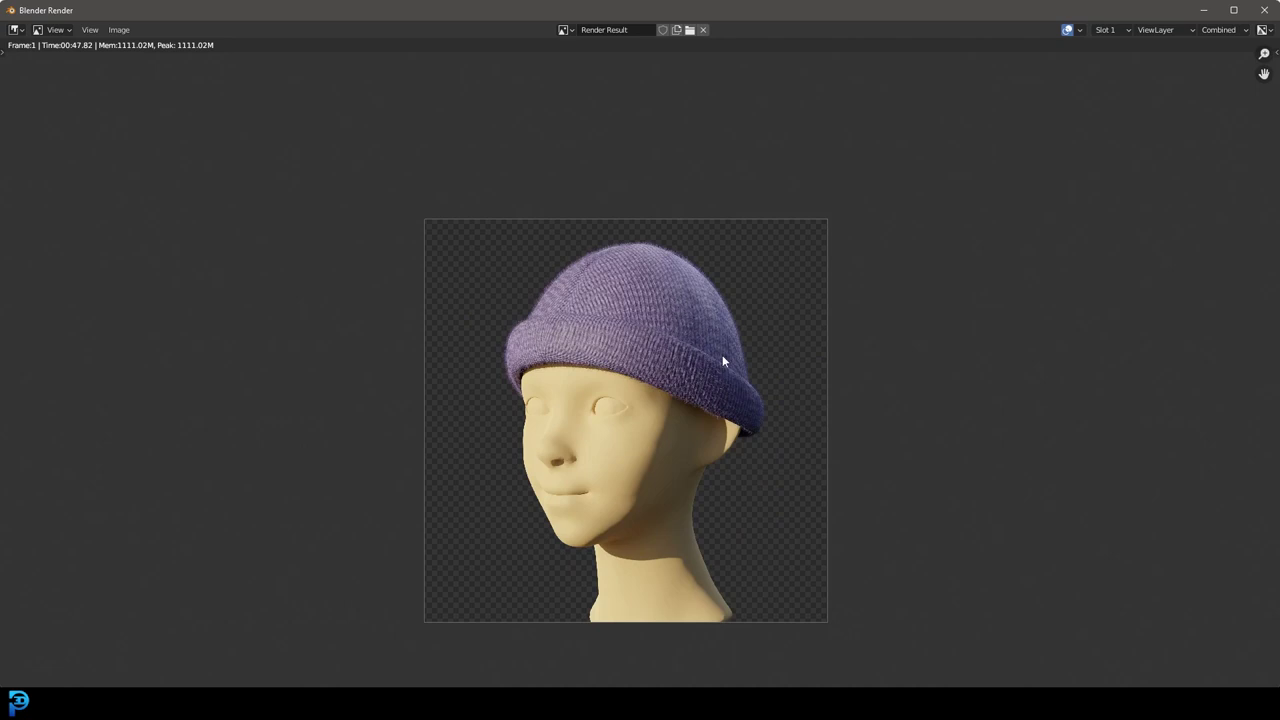
scroll(723, 360, up, 2)
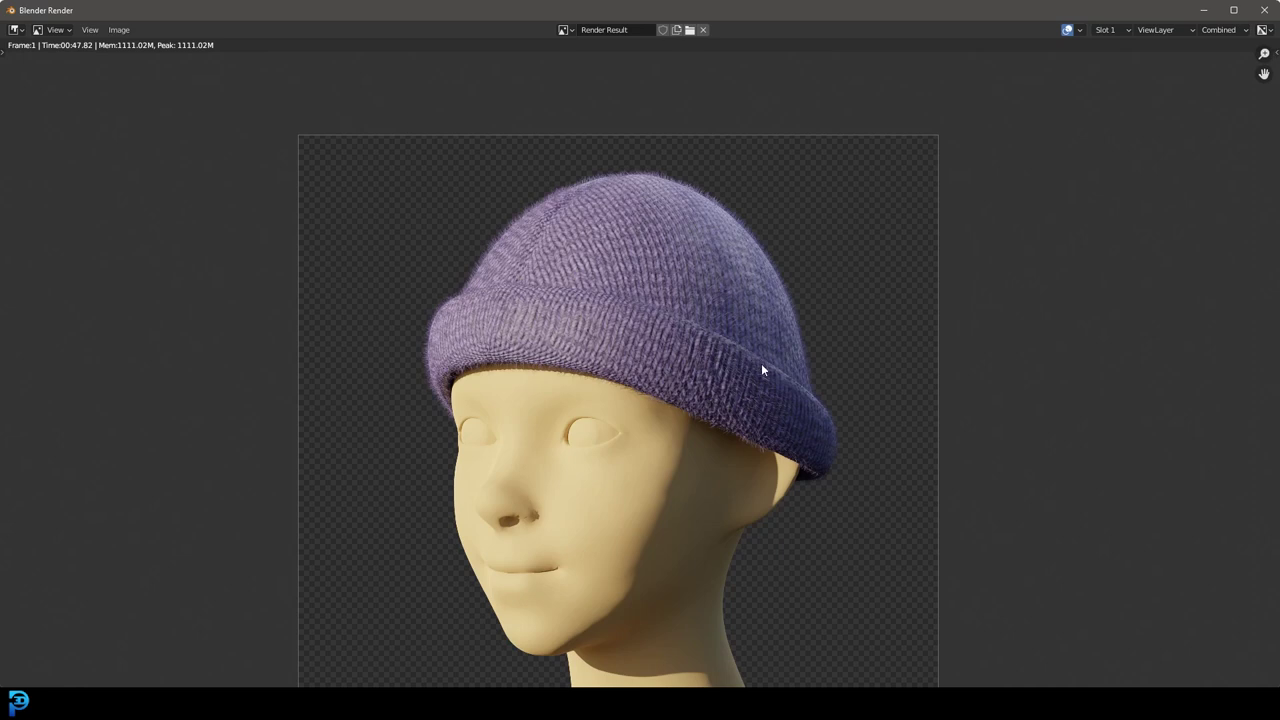
scroll(775, 395, down, 1)
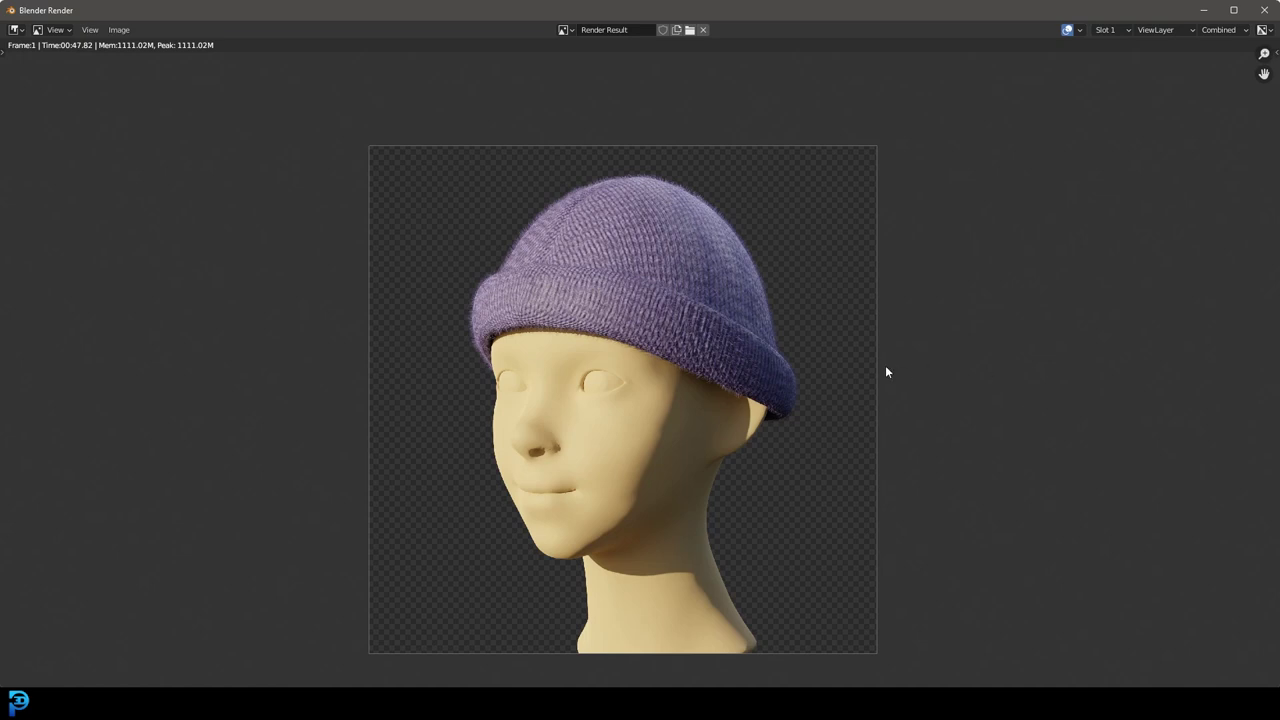
scroll(868, 432, down, 2)
scroll(872, 434, up, 5)
middle_drag(879, 341, 879, 420)
scroll(1005, 424, down, 1)
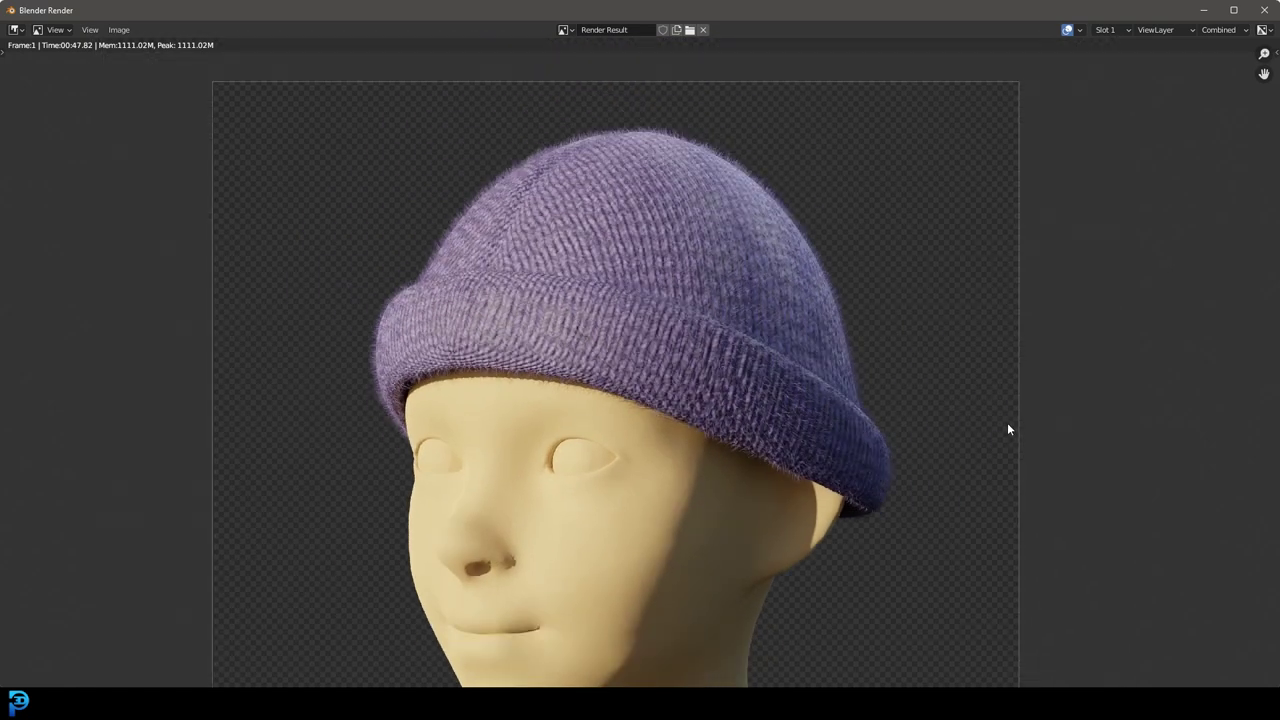